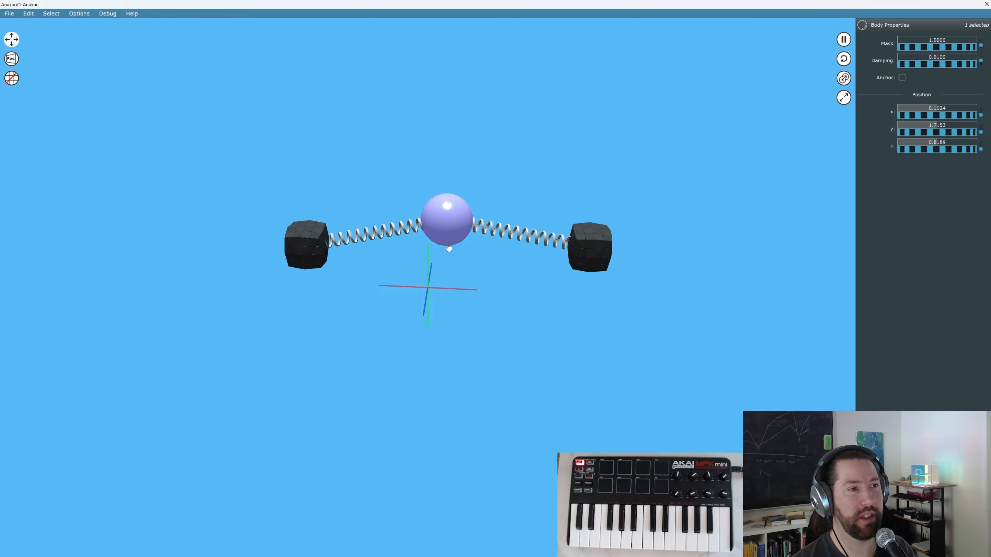
Pull the sphere down between its two anchors and release it
drag(447, 245, 449, 409)
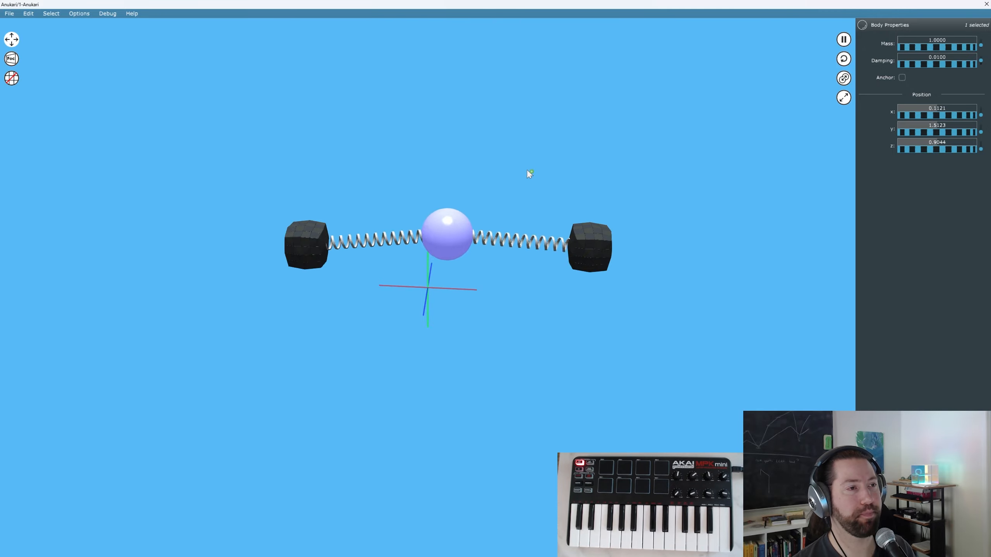
Add a microphone above the sphere and select it
mouse_move(526, 170)
middle_down()
mouse_move(510, 230)
mouse_move(524, 204)
mouse_move(510, 201)
middle_up()
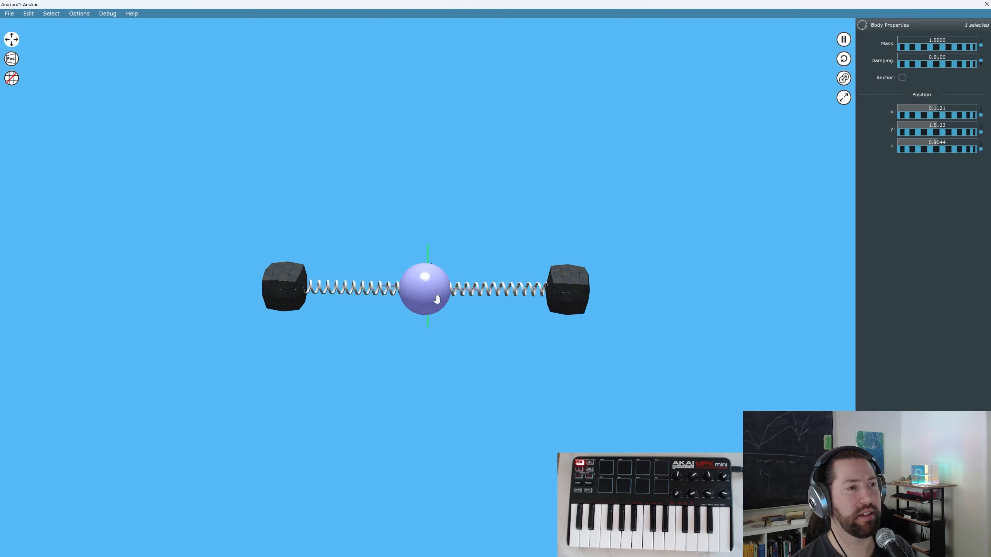
scroll(436, 299, down, 2)
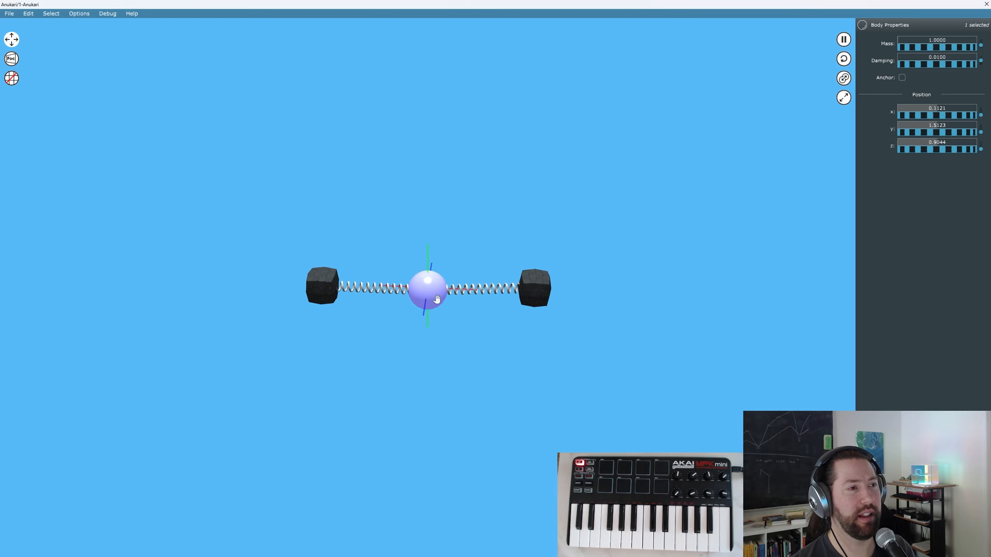
right_click(418, 111)
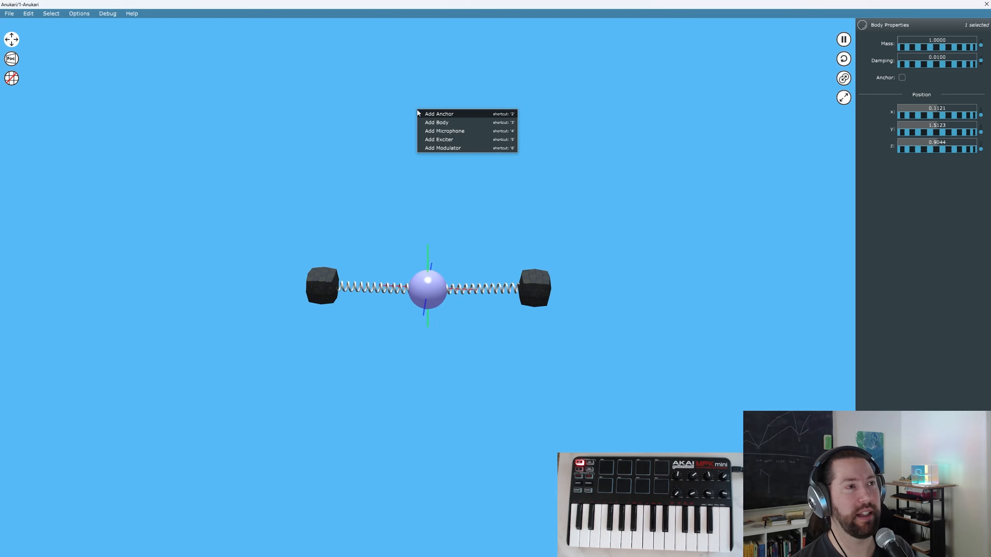
click(476, 133)
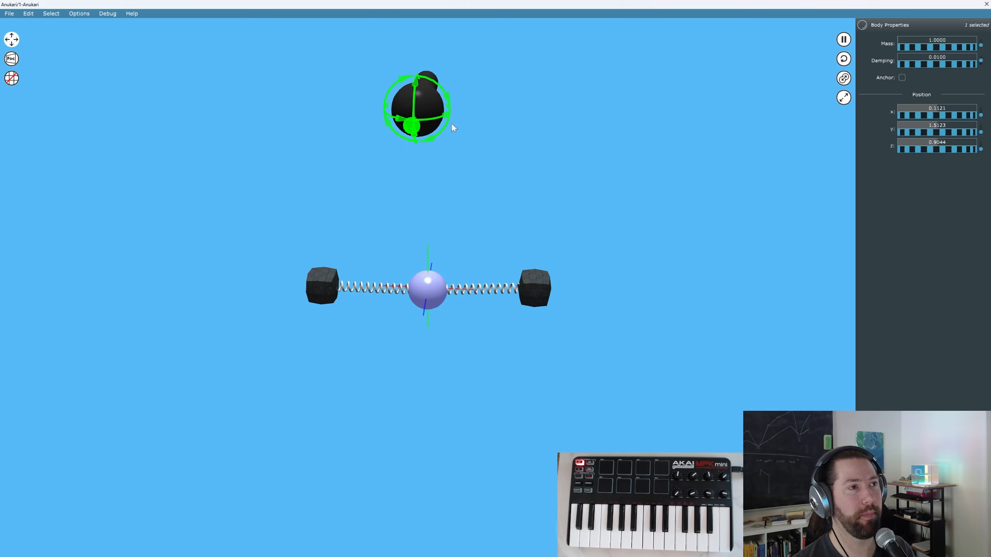
click(438, 122)
middle_drag(438, 122, 438, 117)
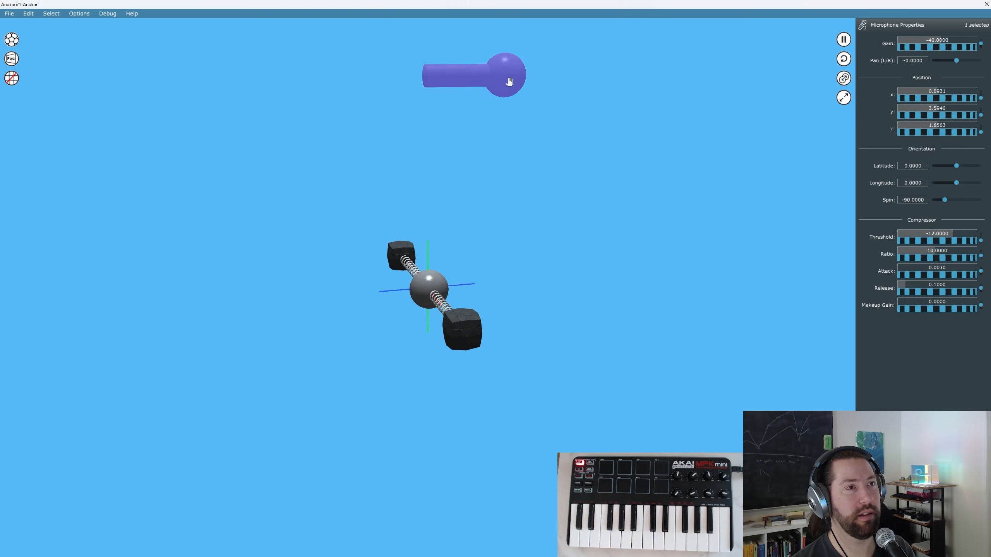
Move the microphone directly over the sphere and tilt it downwards to a latitude of about -52 and a longitude of about -3
drag(508, 82, 344, 146)
middle_drag(343, 146, 397, 126)
drag(441, 119, 437, 154)
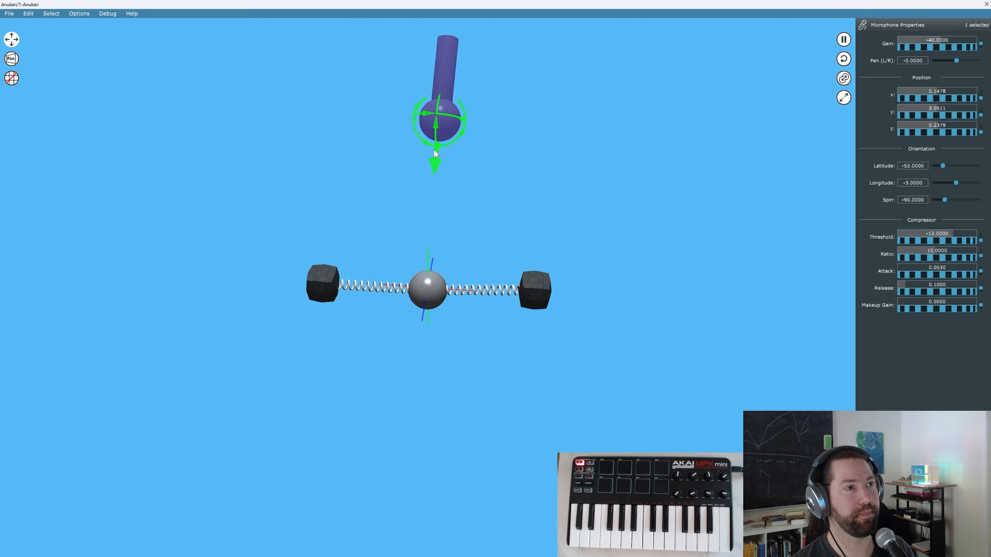
Deselect the microphone, switch the interaction mode and pull the sphere down to set it oscillating
click(391, 183)
key(Tab)
drag(442, 292, 431, 329)
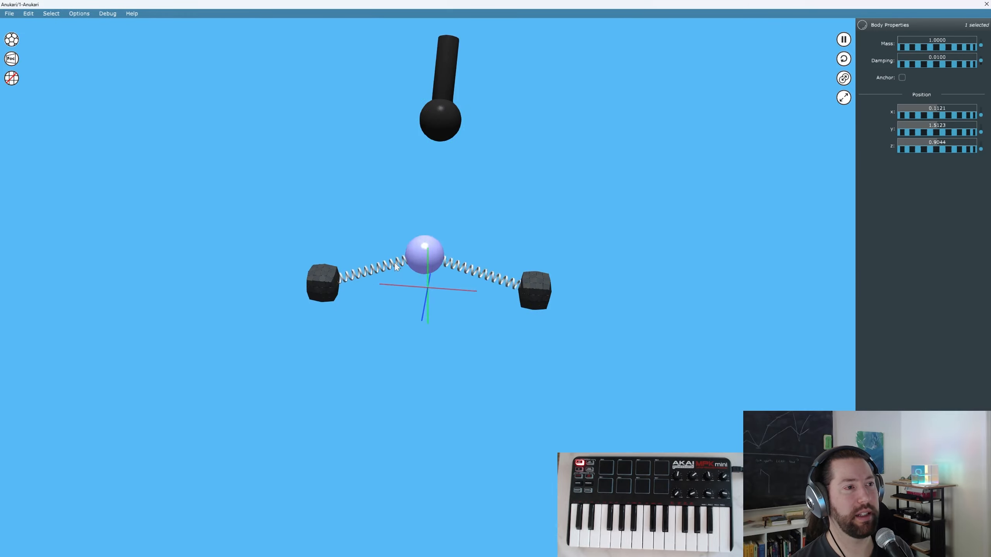
Connect the microphone to the sphere between the two springs
middle_drag(395, 262, 403, 206)
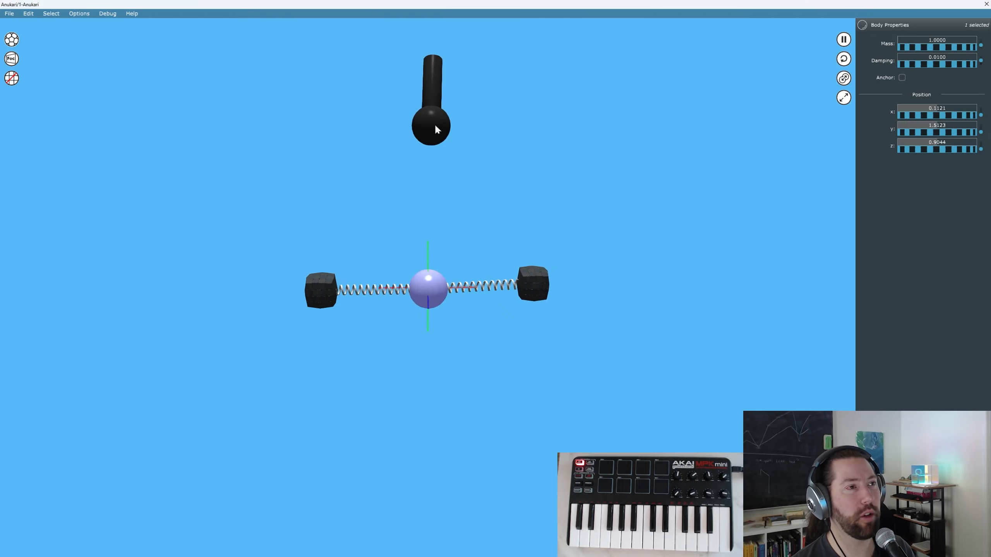
drag(434, 125, 435, 280)
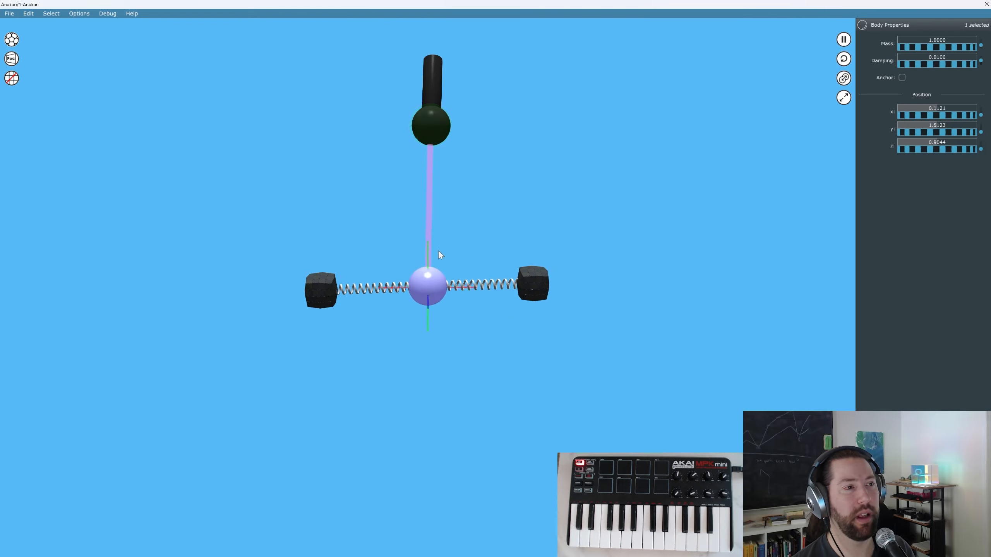
Delete the link between the microphone and the sphere and create it again
click(450, 197)
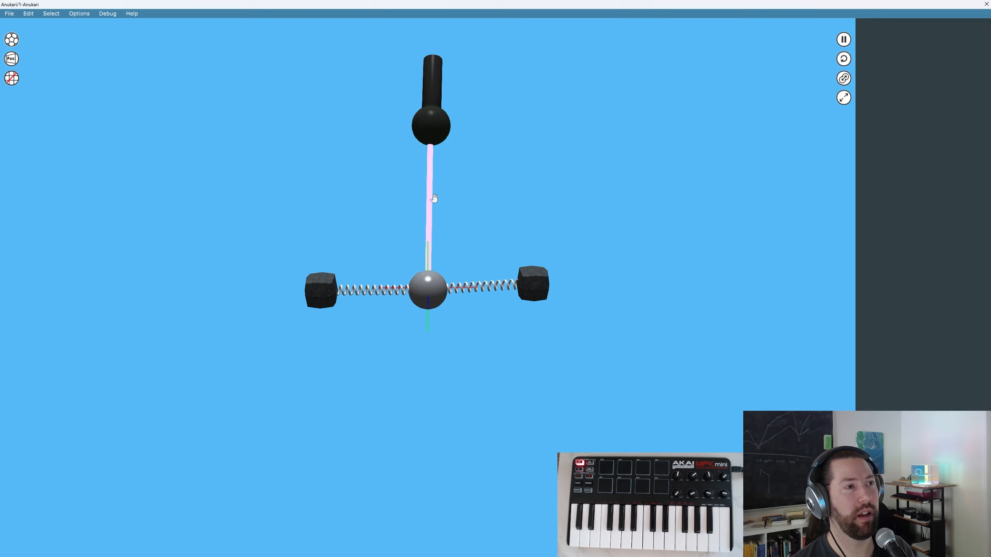
key(Delete)
drag(435, 135, 429, 290)
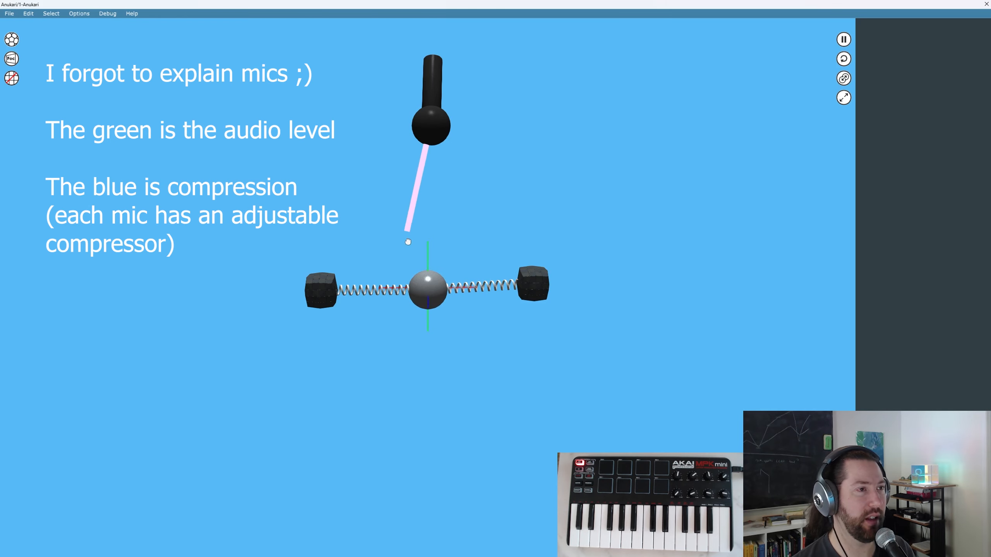
Select the sphere, pull it down slightly and release it to sound it through the microphone
click(430, 287)
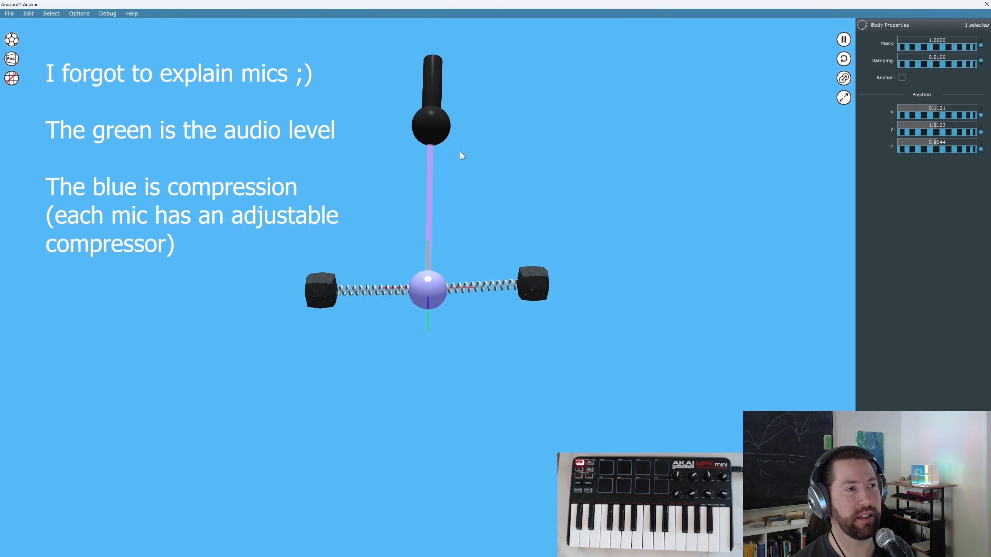
drag(440, 282, 443, 311)
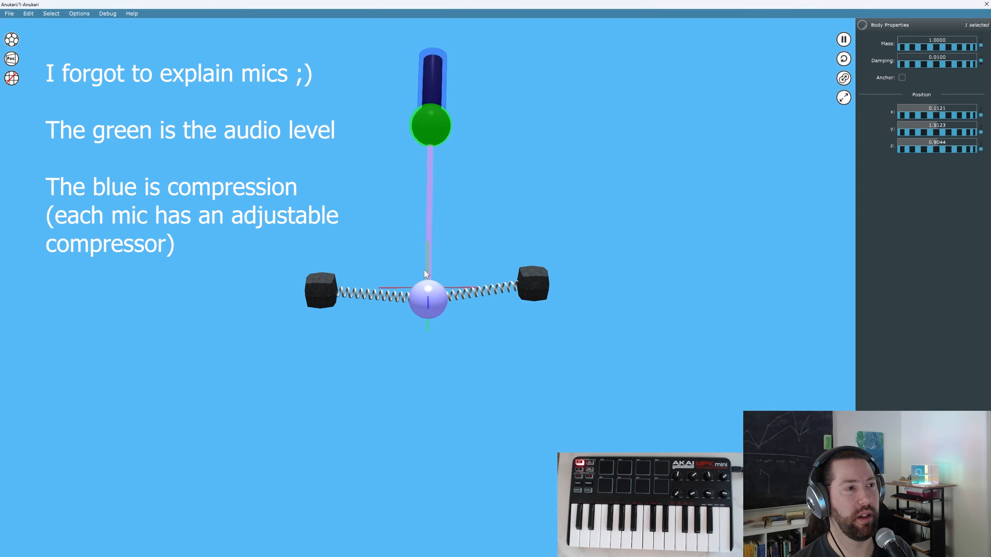
Select both springs together with the sphere and set the spring length to about 1.44
drag(392, 266, 493, 349)
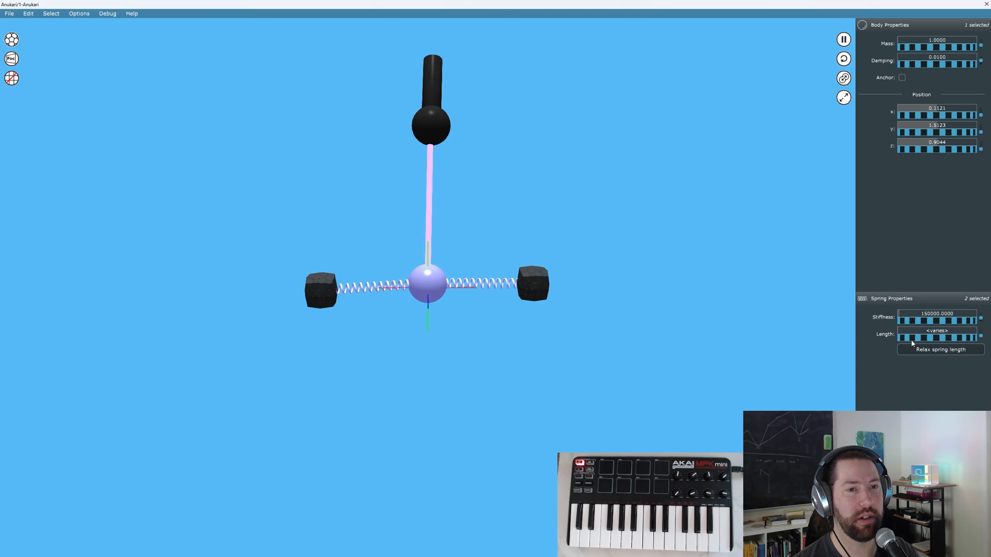
drag(904, 340, 918, 338)
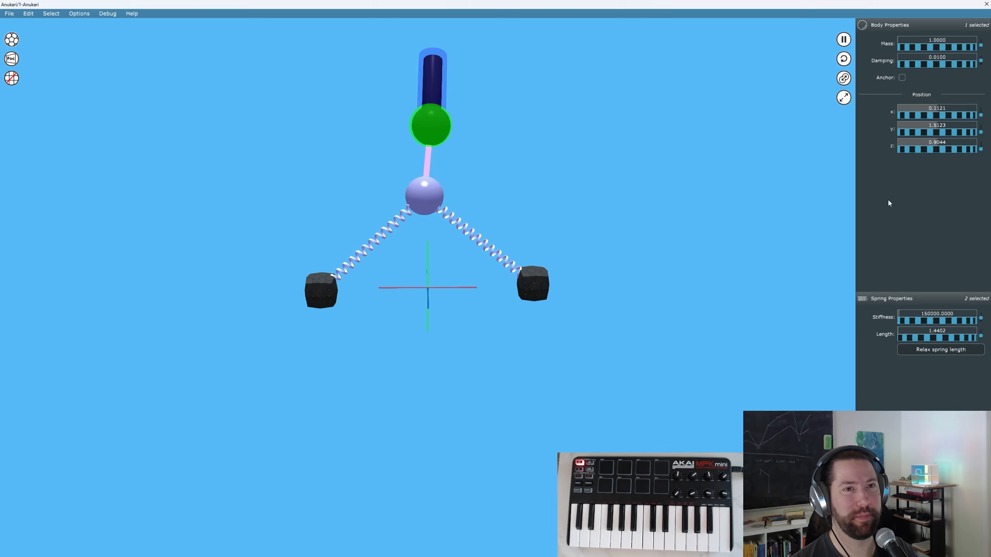
Select the microphone and lower its gain to about -68.5
click(444, 96)
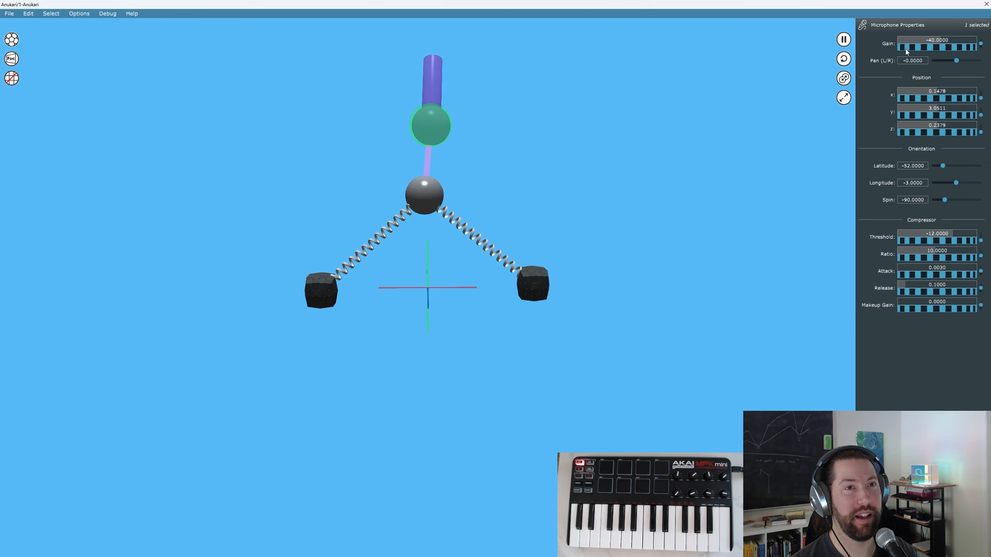
drag(905, 49, 807, 51)
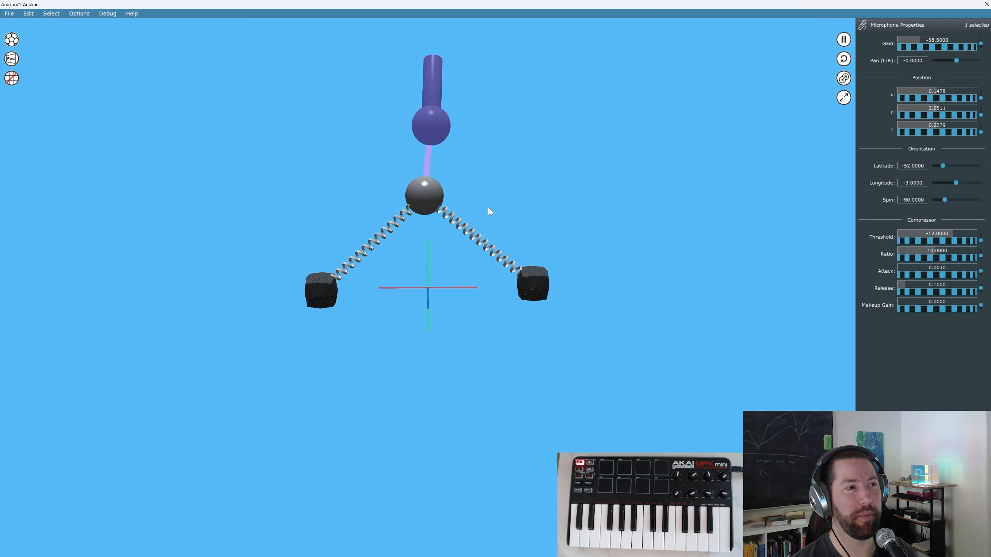
Reselect the sphere with both springs and shorten the springs
drag(347, 188, 529, 237)
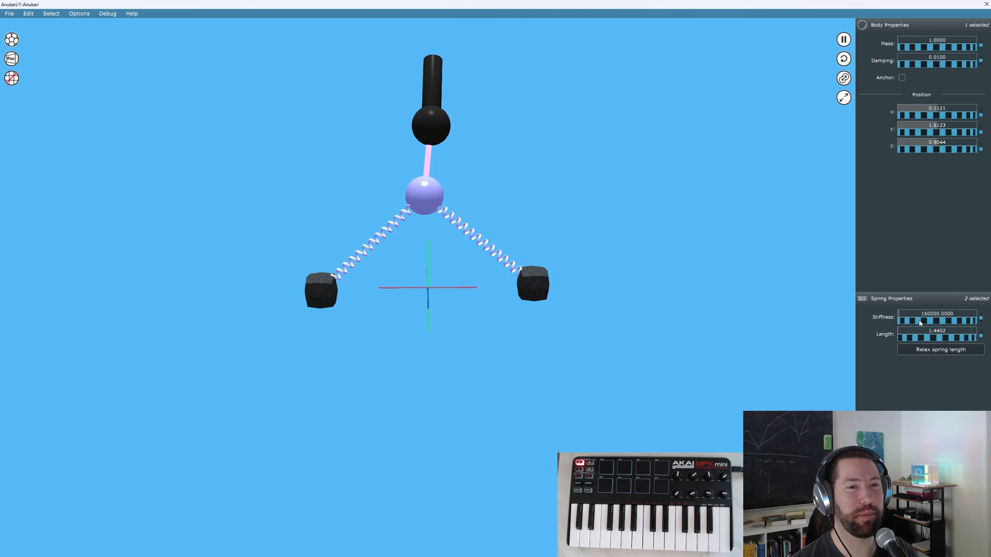
drag(913, 321, 898, 342)
Lower the microphone's gain to about -78 and select the sphere again
click(429, 85)
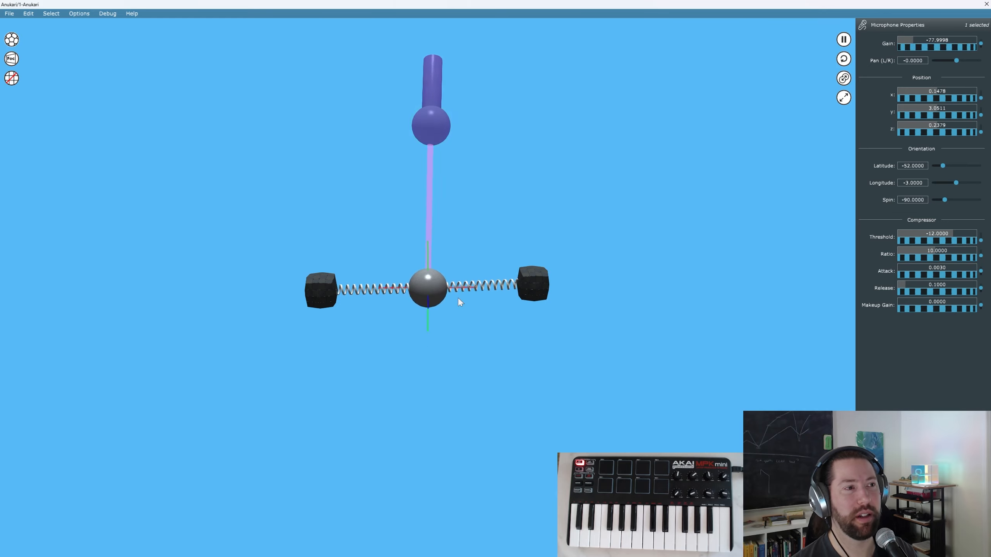
click(432, 304)
Select both springs with the sphere and lengthen them to about 1.48
drag(371, 259, 474, 326)
drag(954, 338, 983, 344)
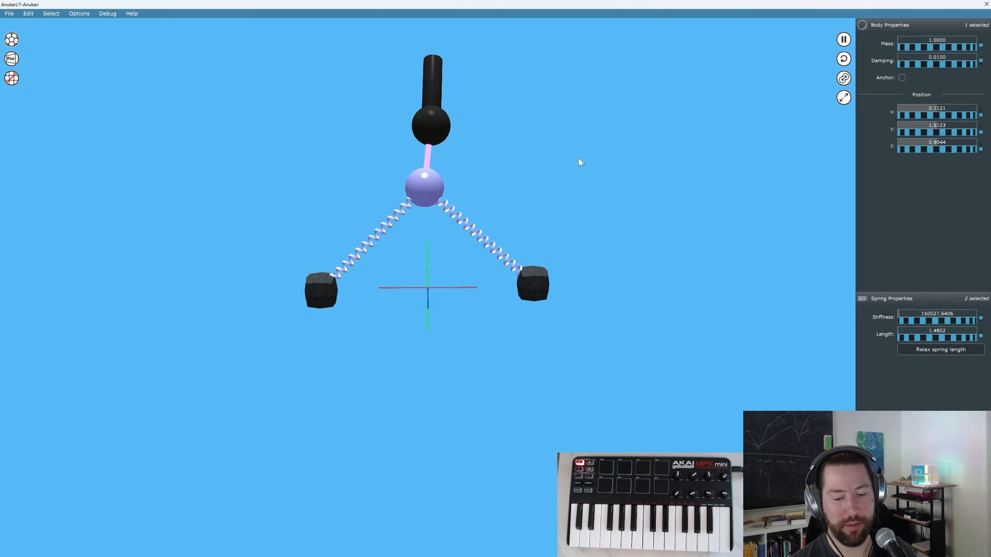
Select the microphone and lower its gain further
click(449, 121)
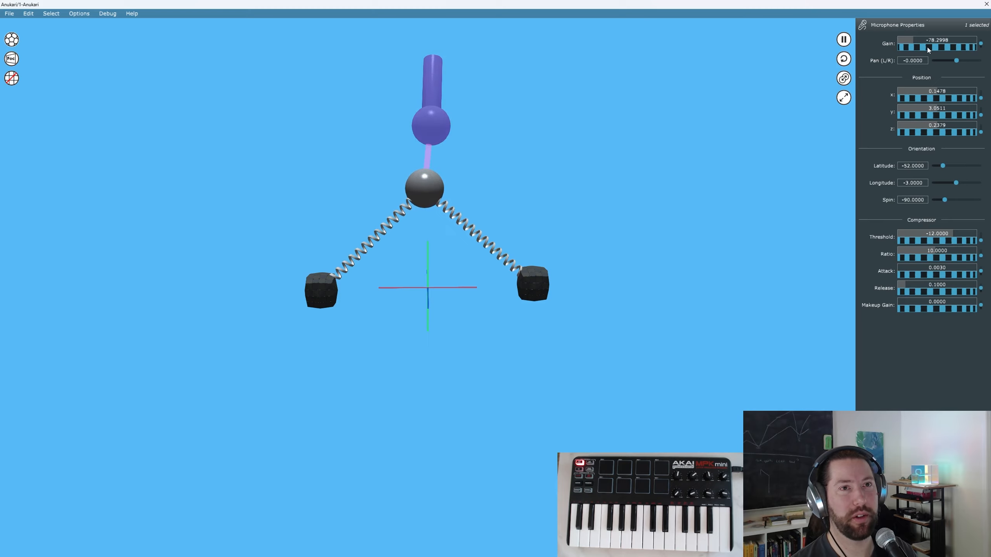
drag(928, 47, 873, 68)
Pull the sphere below, above and across the line between the anchors to try how the long springs snap it around
drag(431, 195, 430, 433)
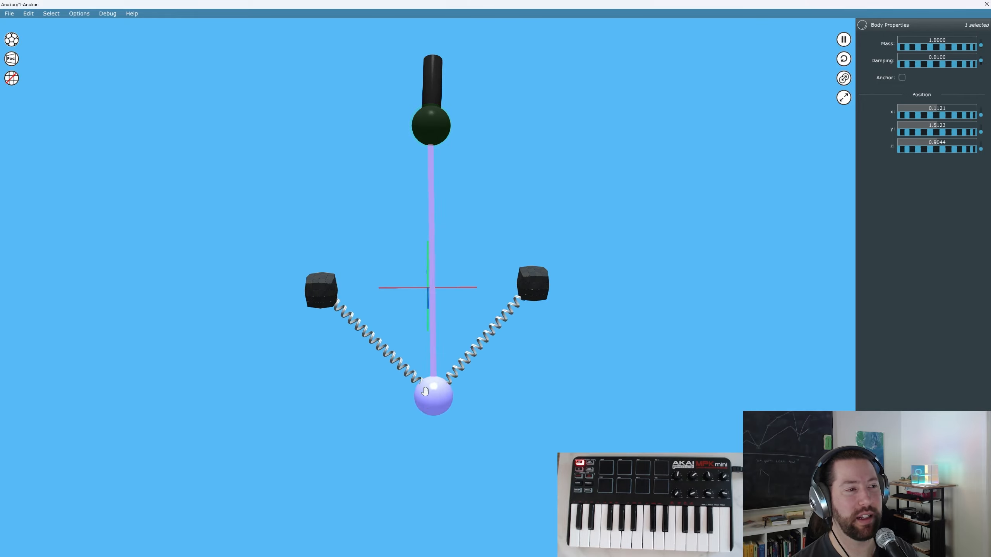
middle_drag(459, 294, 455, 322)
drag(472, 383, 546, 187)
middle_drag(425, 174, 516, 208)
drag(442, 201, 573, 420)
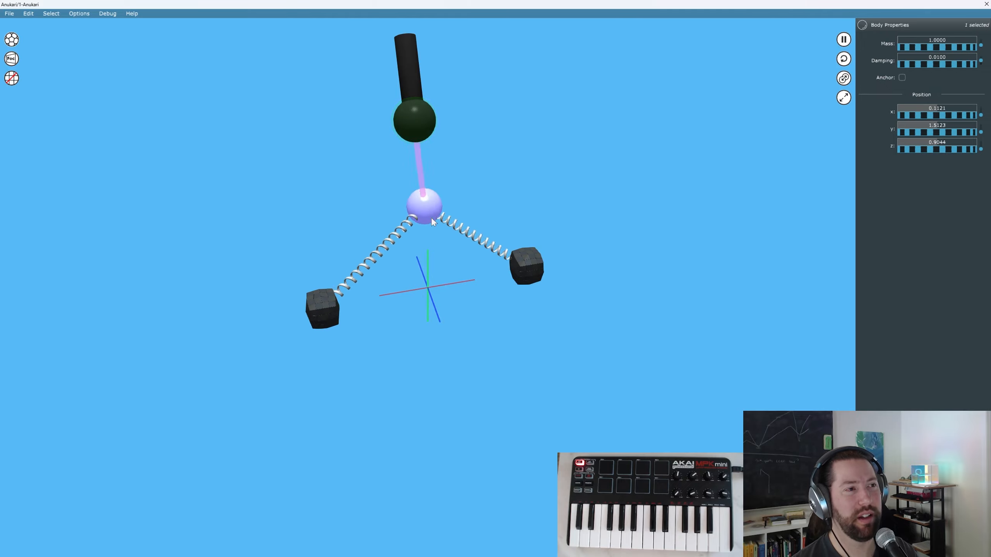
Add the left anchor to the selection so that both springs are included, and set the spring length to about 0.37
middle_drag(430, 217, 449, 221)
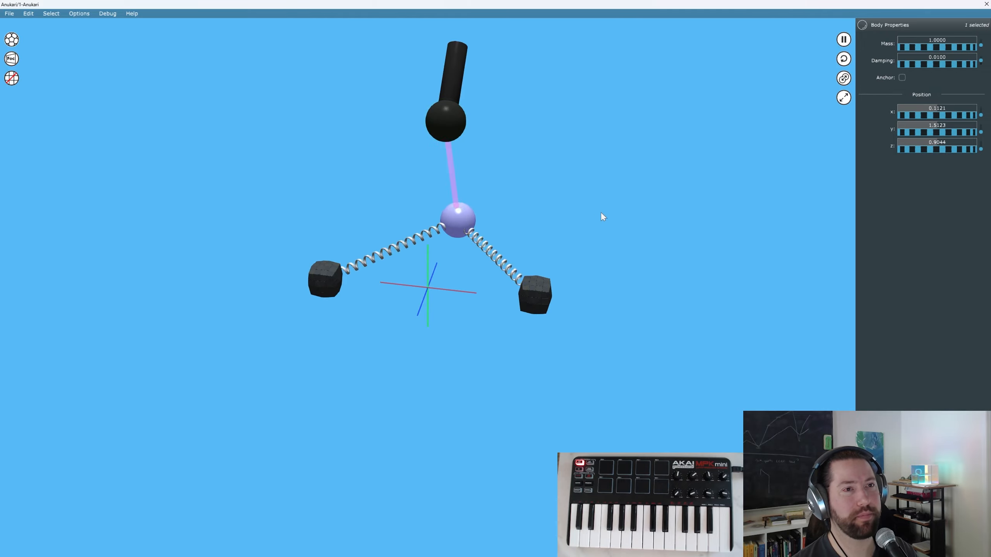
middle_drag(601, 215, 533, 214)
shift+click(321, 298)
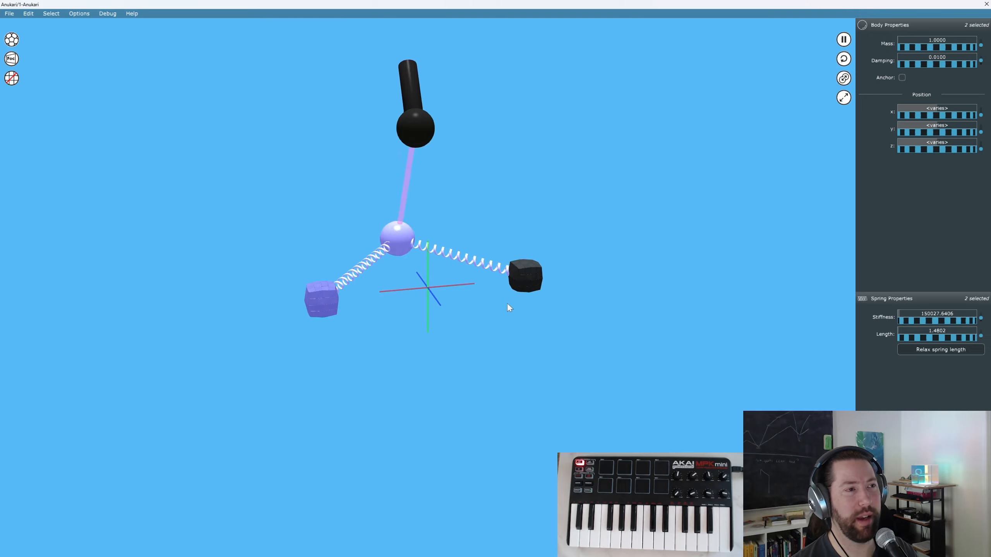
drag(932, 334, 902, 339)
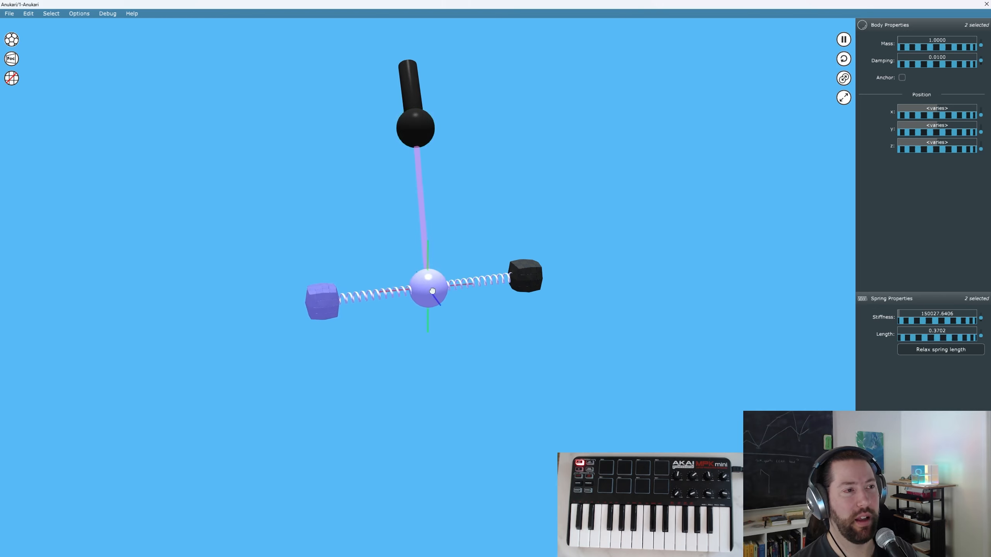
Pull the sphere once, move the left anchor to about X -1.08, Y 1.70, Z 0.90, and pull the sphere again
drag(433, 289, 436, 301)
click(395, 339)
drag(323, 327, 312, 291)
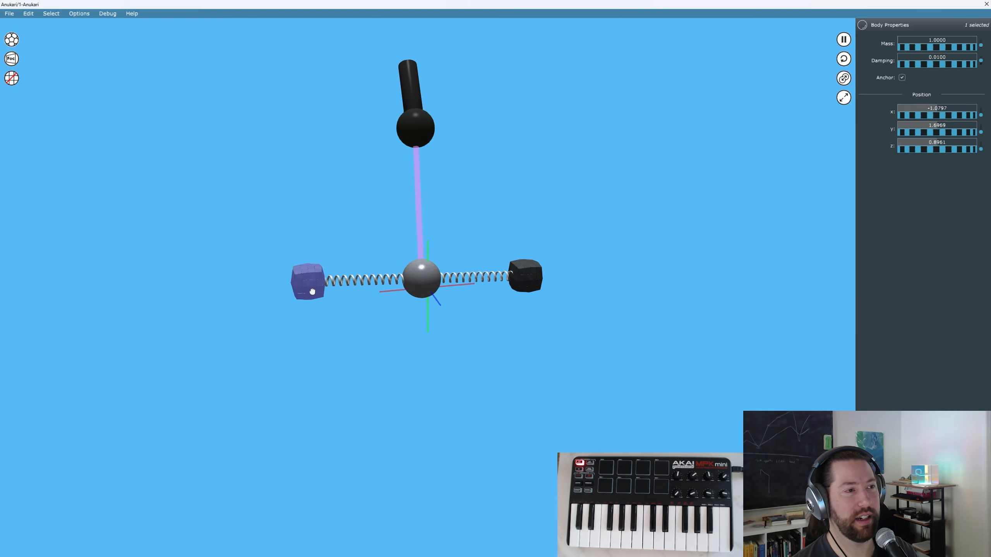
click(414, 283)
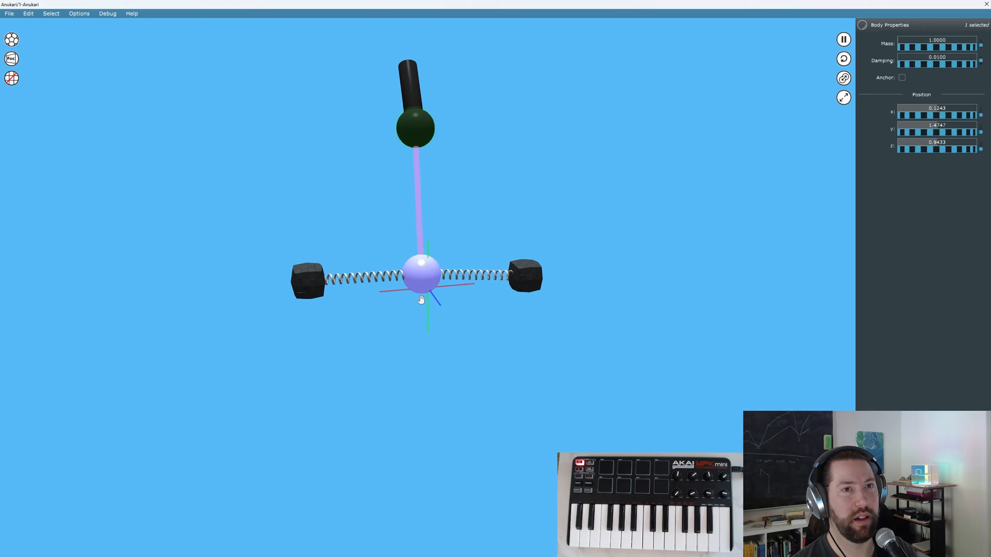
Select both springs and vary their stiffness to about 25,992, about 364,356 and finally about 133,509
drag(380, 238, 496, 367)
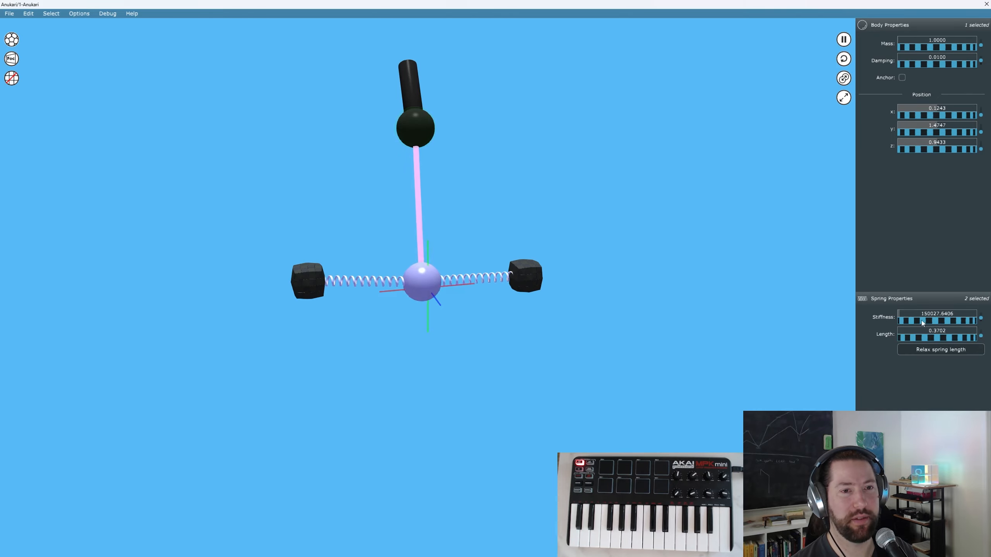
drag(933, 313, 903, 320)
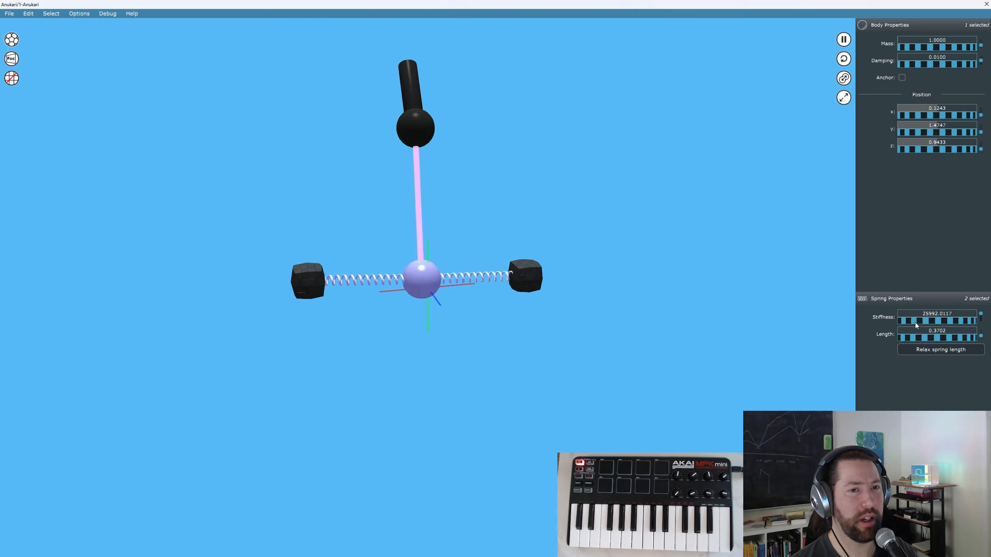
drag(915, 322, 946, 320)
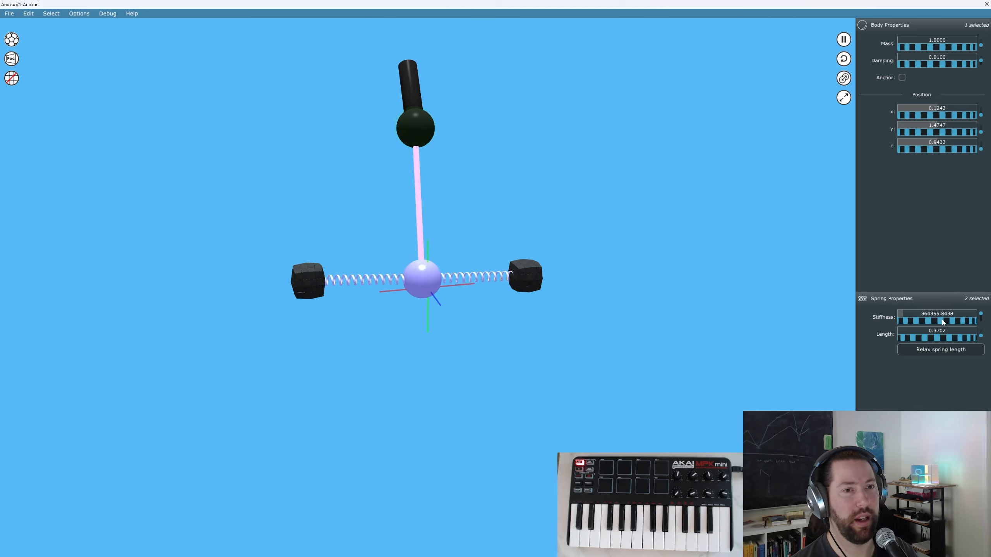
drag(940, 322, 914, 322)
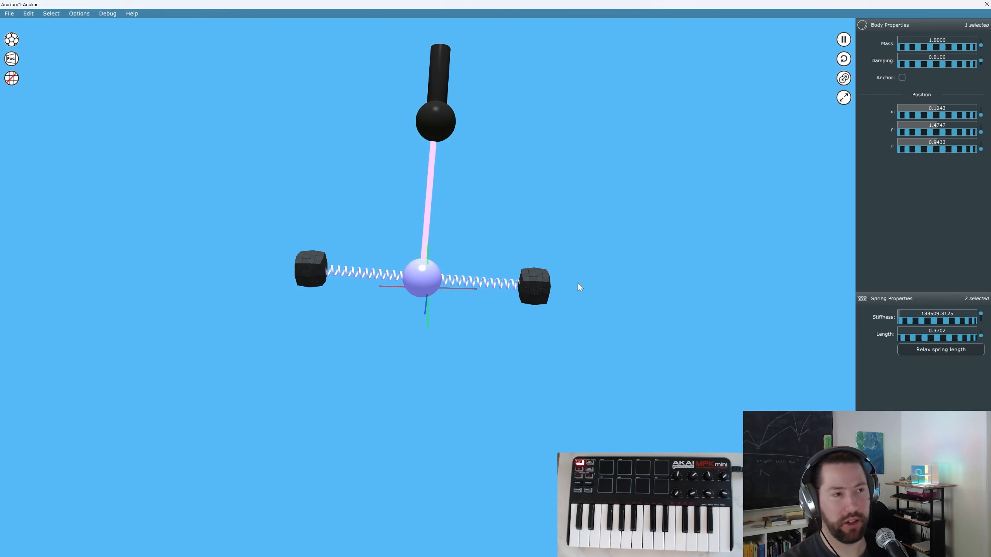
Select only the sphere, pull it and set its mass to about 5.3 g
mouse_move(473, 299)
middle_down()
mouse_move(503, 285)
mouse_move(489, 290)
mouse_move(479, 315)
middle_up()
click(428, 297)
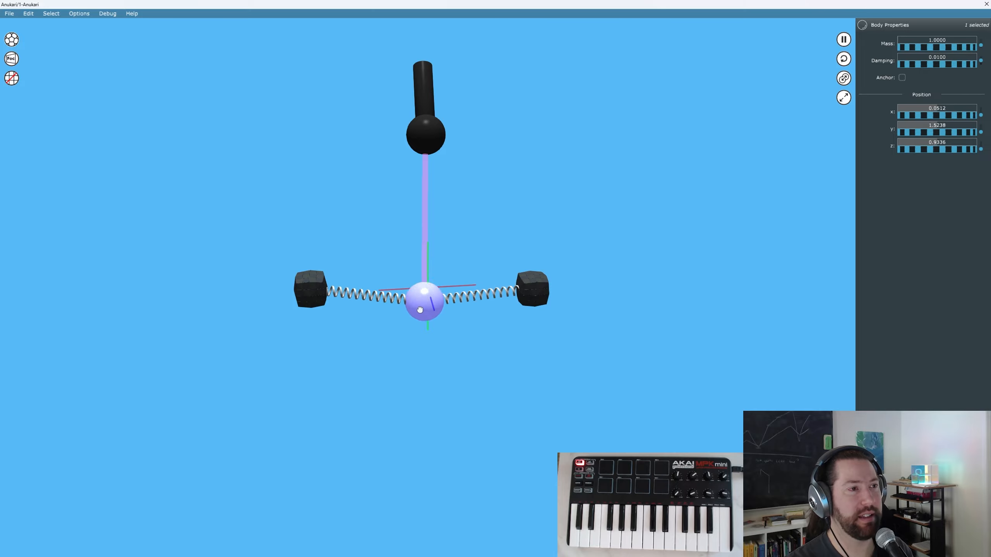
drag(917, 53, 955, 47)
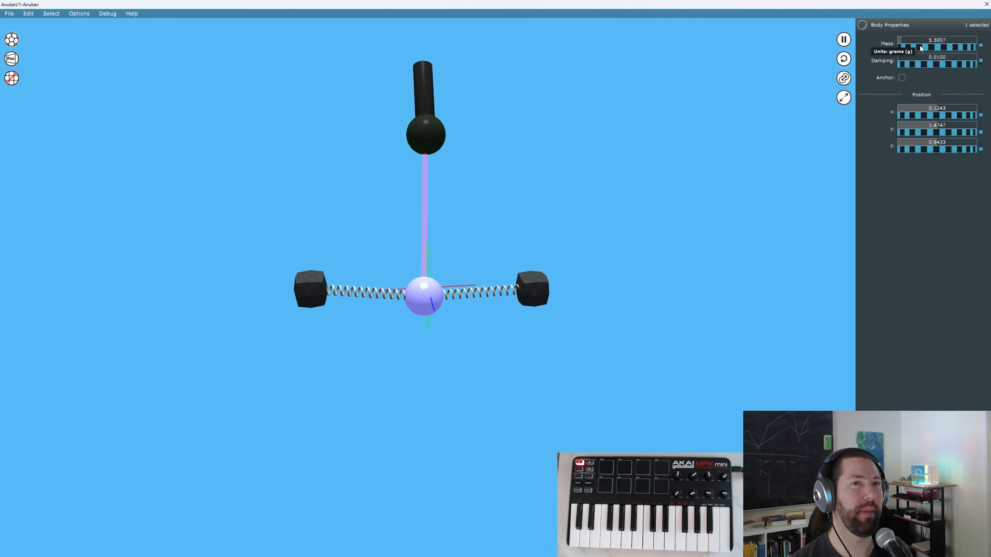
Vary the sphere's mass to about 9.7 g and finally about 3.15 g, and lower its damping to 0.0001
drag(917, 47, 962, 48)
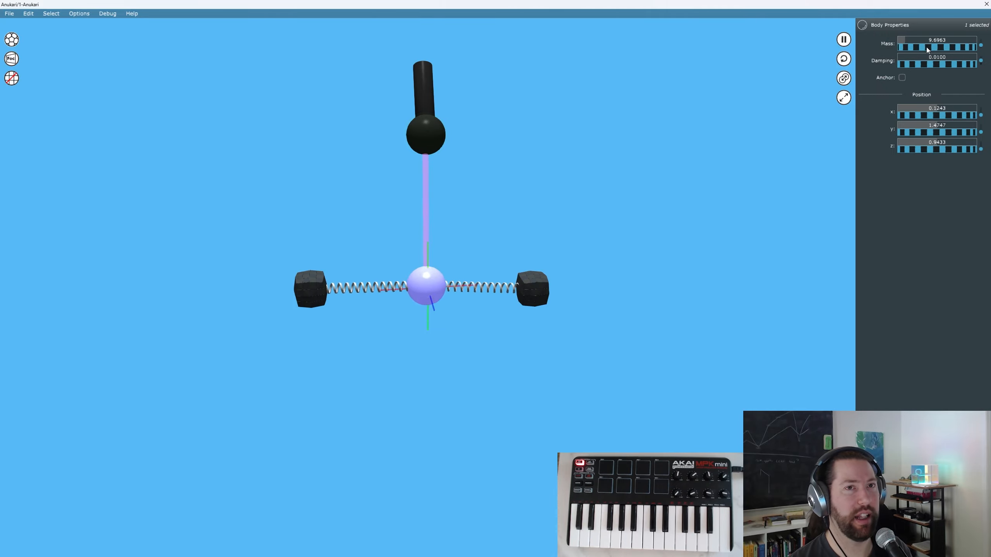
drag(936, 47, 835, 59)
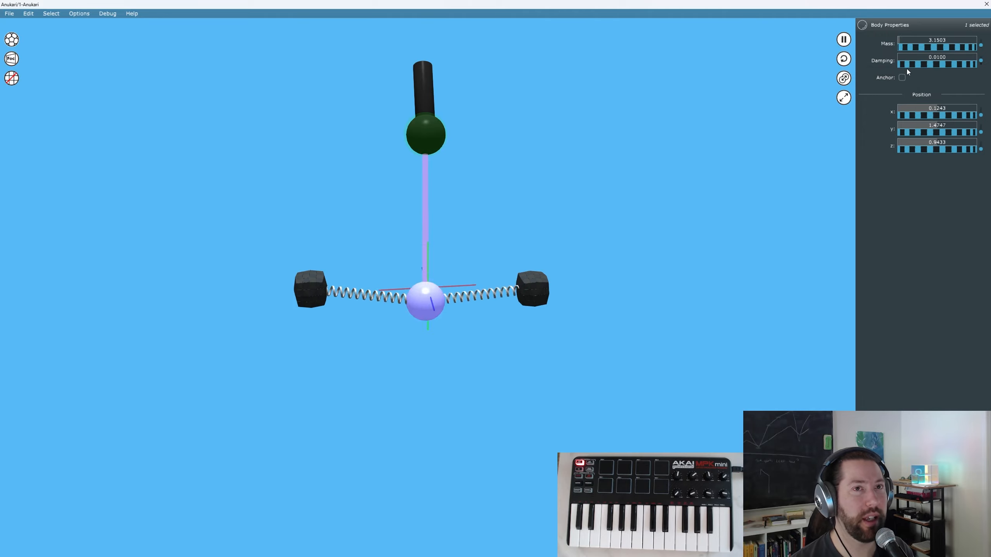
drag(907, 64, 984, 38)
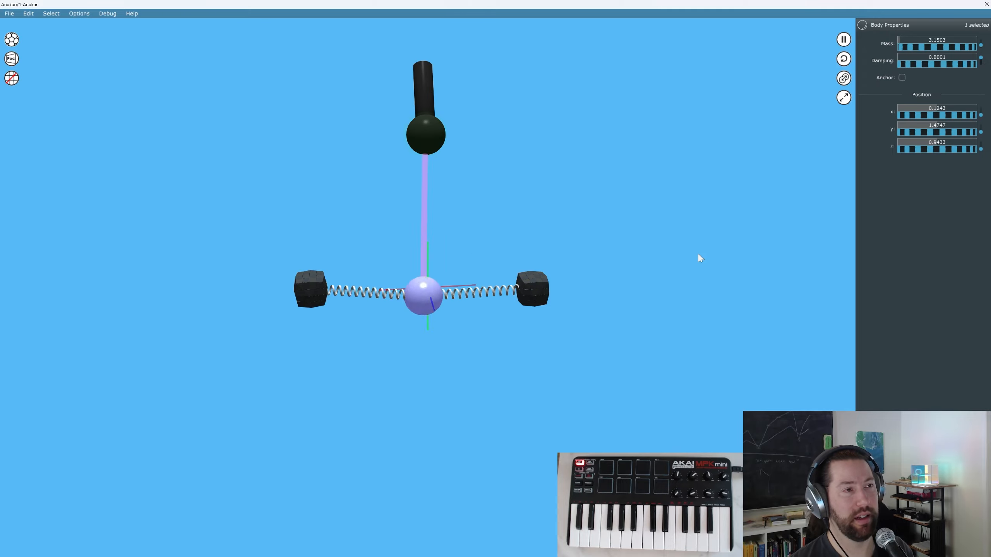
Raise the sphere's damping to about 1.39, settle it at about 0.335, and reselect and pull the sphere
drag(916, 62, 929, 65)
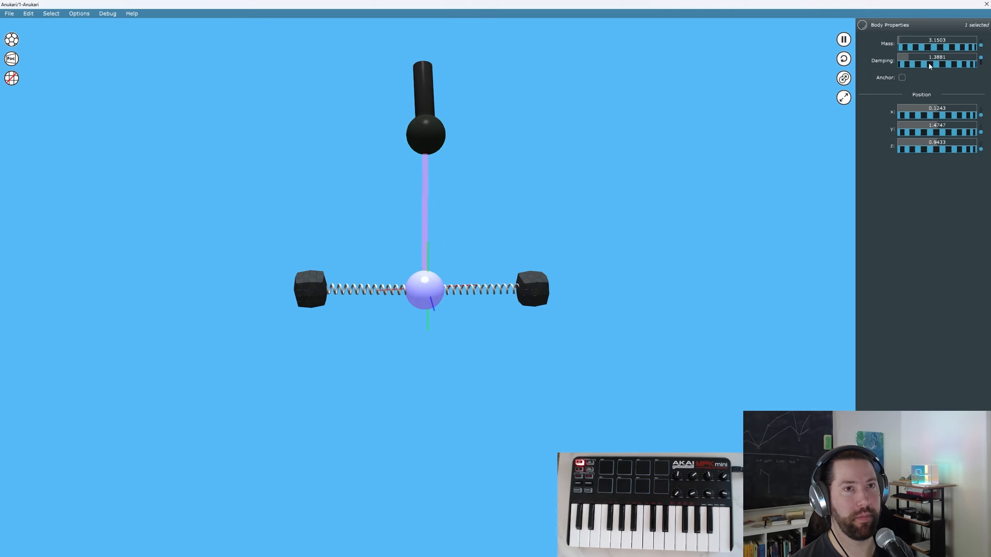
click(640, 177)
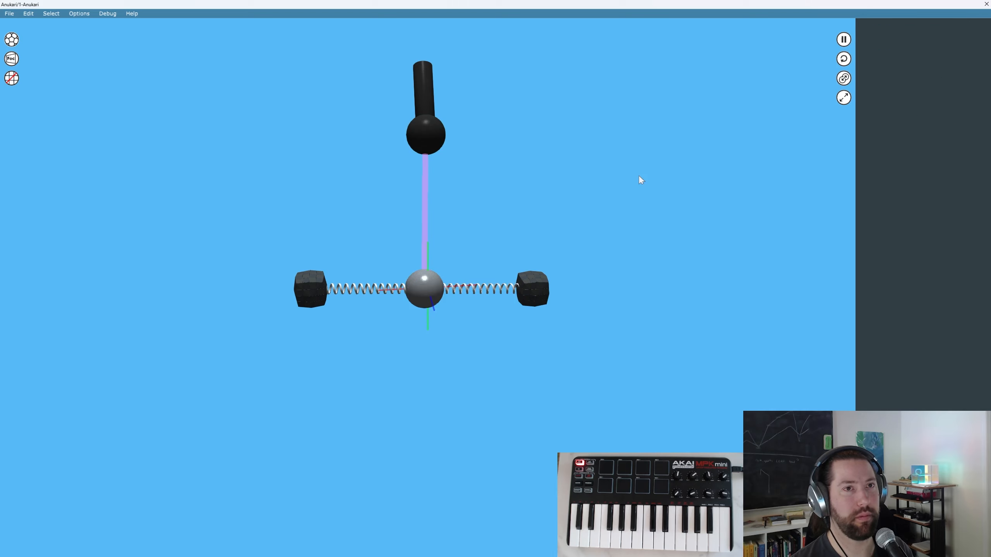
click(424, 294)
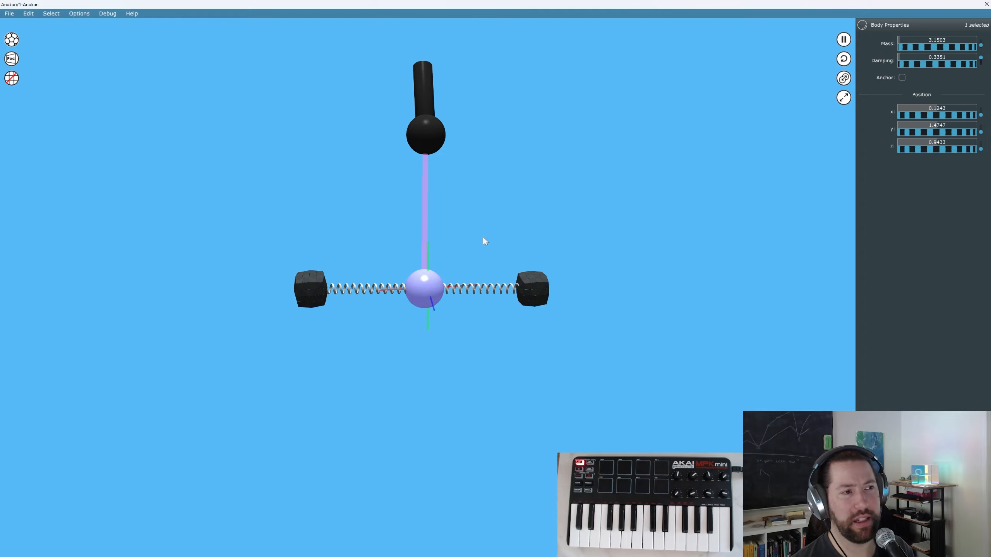
drag(431, 290, 471, 322)
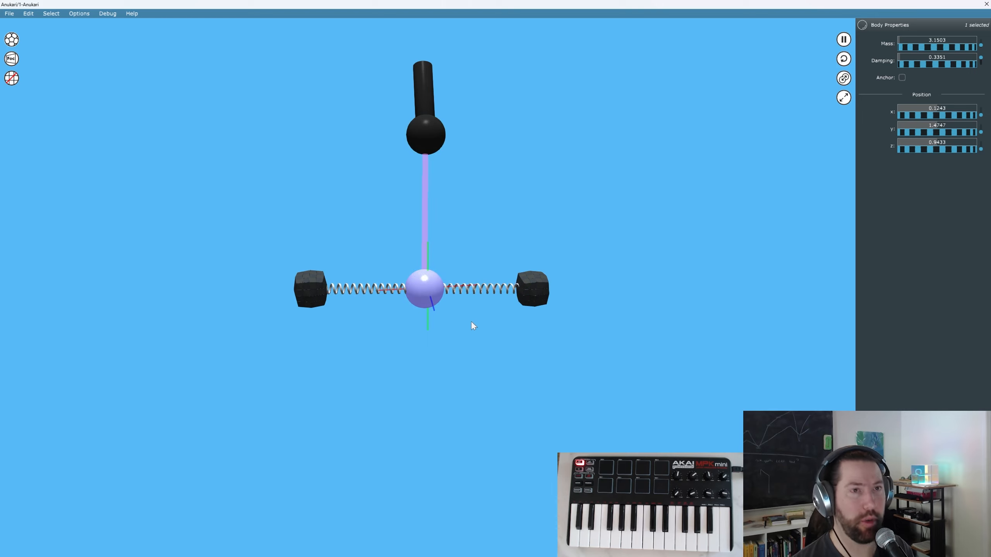
Add an exciter in front of the sphere and place it at about X -0.04, Y 1.69, Z 2.6
right_click(430, 401)
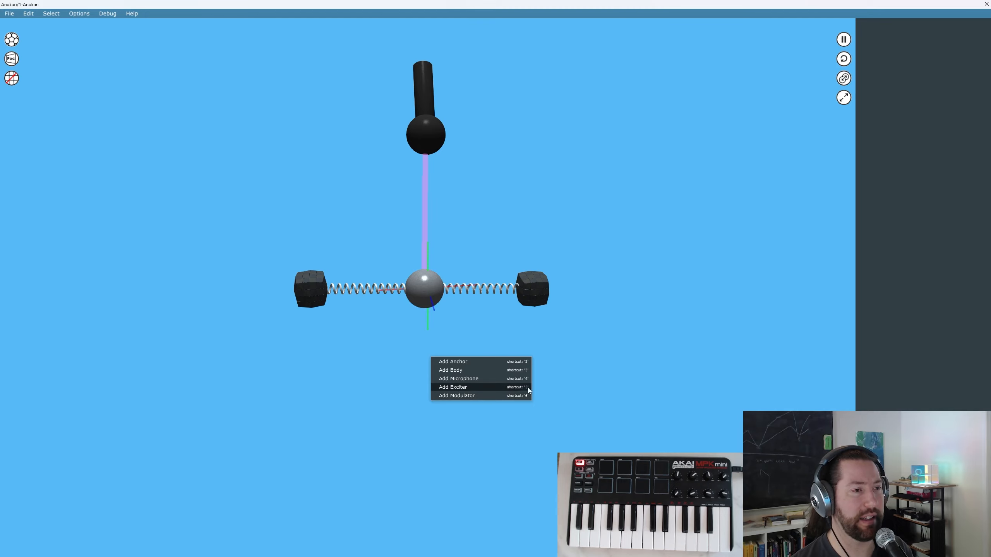
click(491, 387)
click(446, 393)
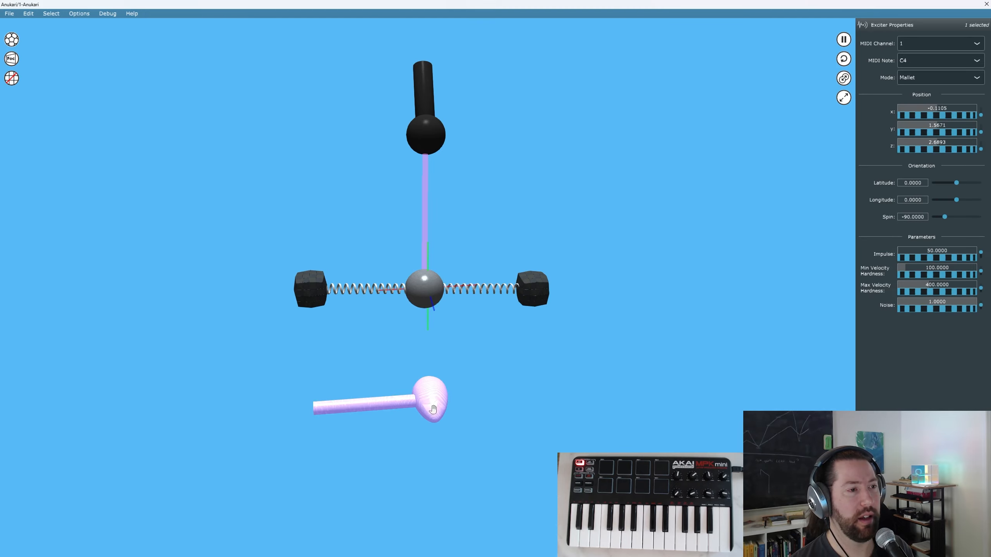
middle_drag(456, 399, 558, 414)
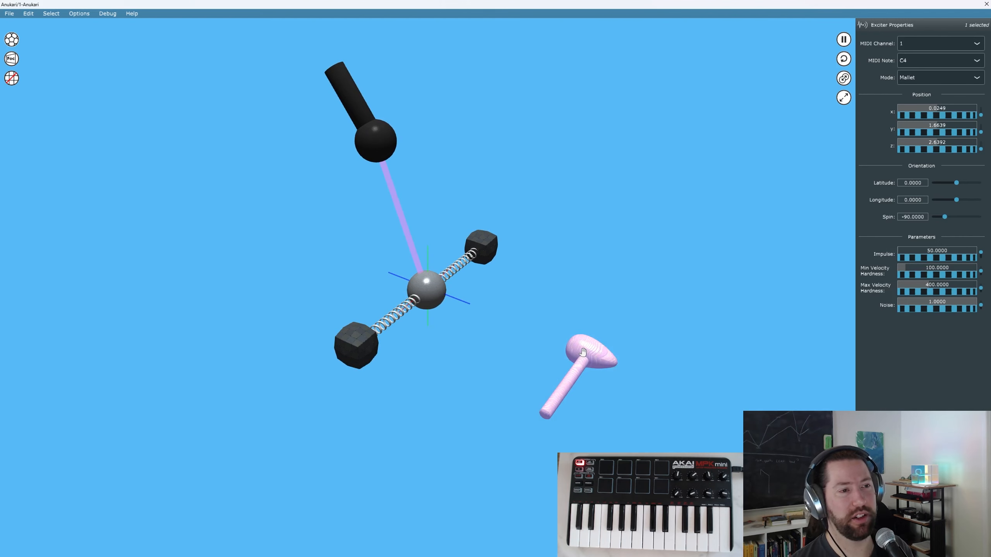
middle_drag(522, 365, 475, 367)
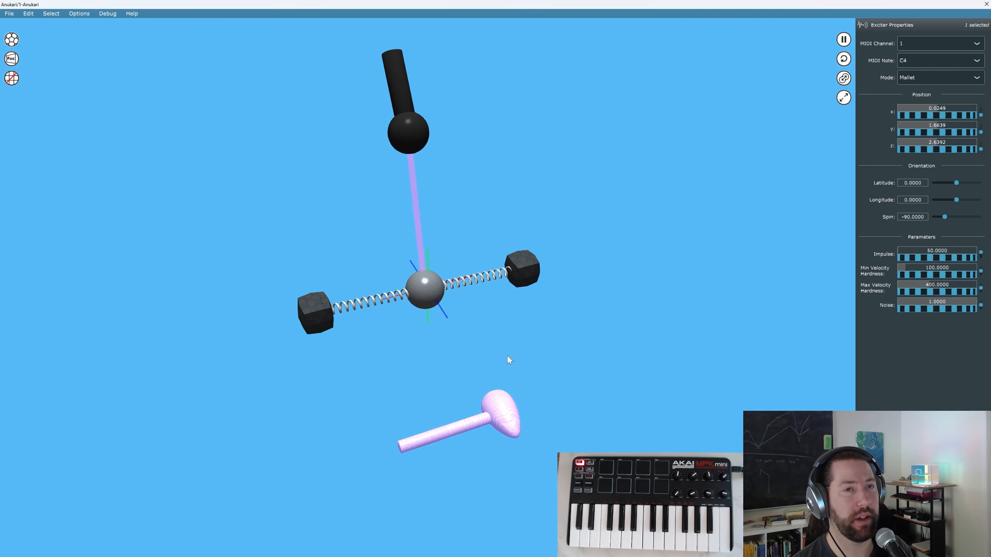
mouse_move(501, 415)
mouse_down()
mouse_move(503, 406)
mouse_move(495, 412)
mouse_up()
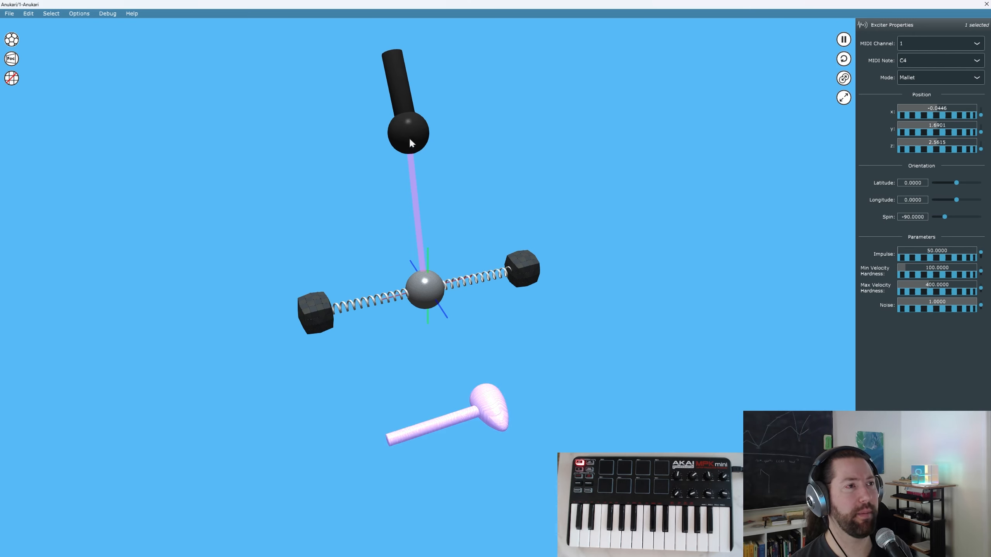
Clear the selection and link the mallet exciter to the sphere
key(Escape)
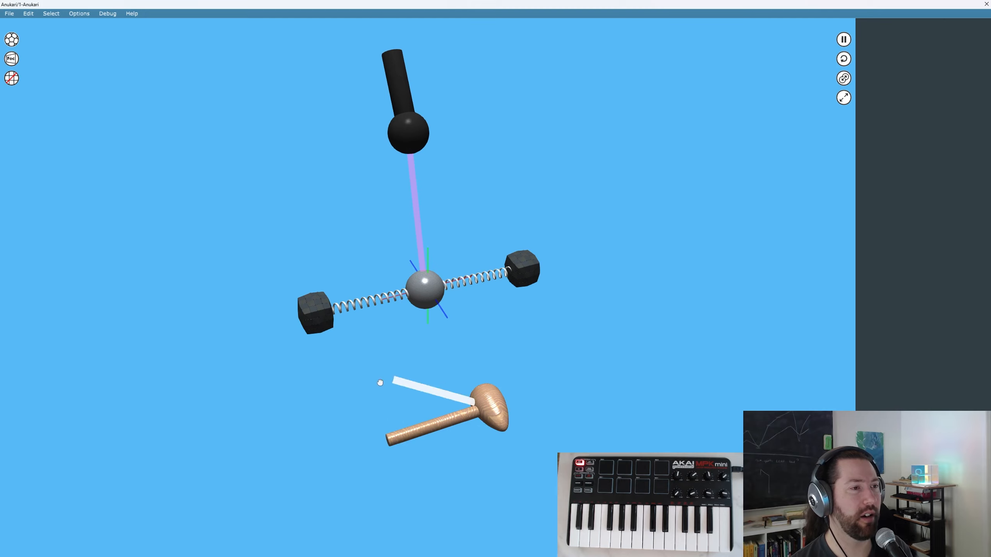
right_drag(380, 383, 428, 294)
middle_drag(414, 352, 466, 339)
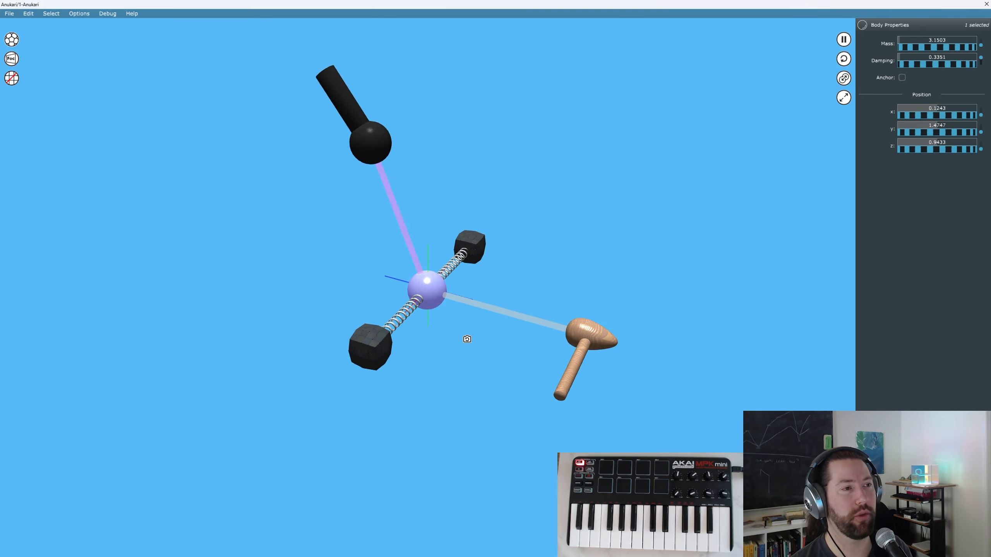
middle_drag(579, 330, 460, 358)
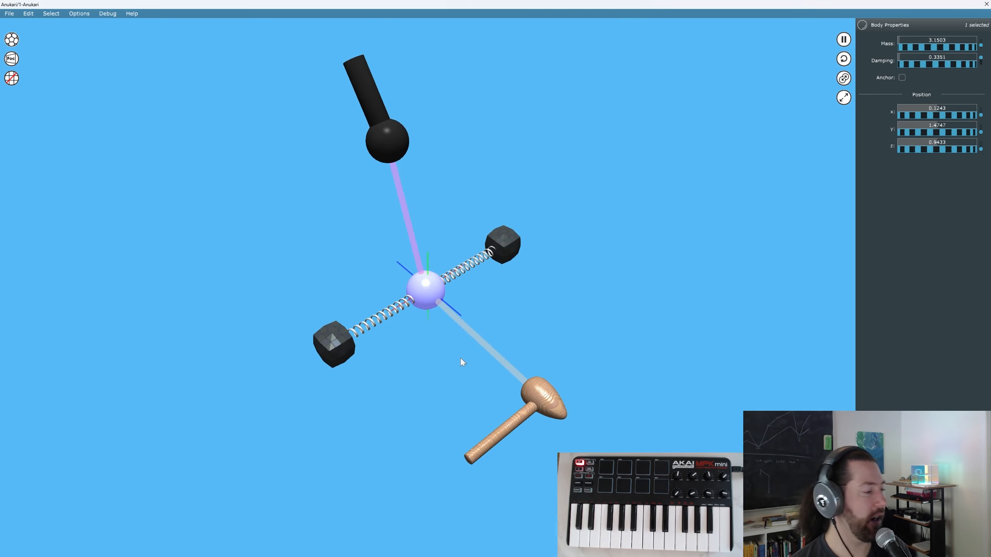
middle_drag(538, 363, 604, 399)
middle_drag(607, 345, 514, 348)
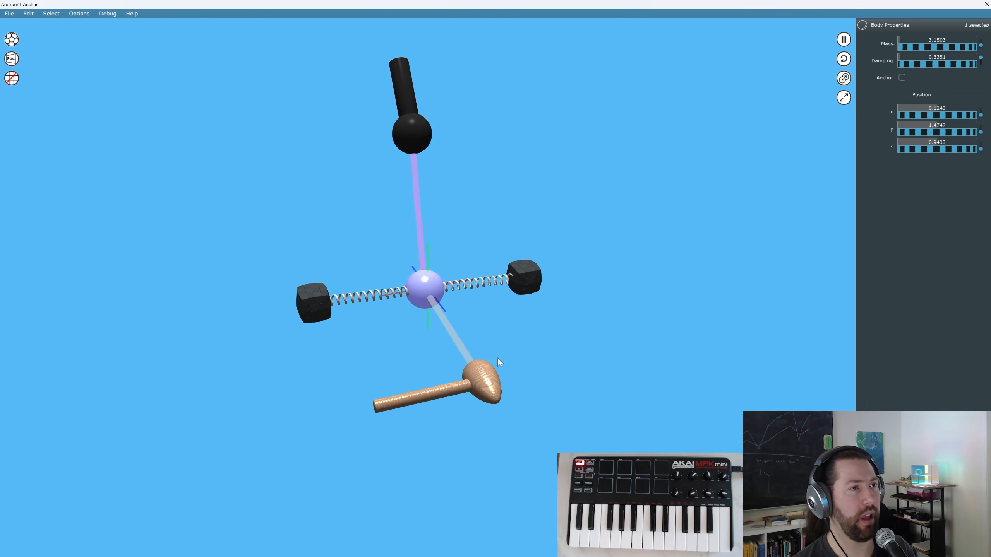
Move the mallet to about X -0.02, Y 1.64, Z 2.62 and the microphone to about X 0.09, Y 3.14, Z 0.20
mouse_move(487, 388)
mouse_down()
mouse_move(458, 398)
mouse_move(542, 380)
mouse_move(493, 392)
mouse_up()
mouse_move(413, 120)
mouse_down()
mouse_move(412, 141)
mouse_move(405, 112)
mouse_up()
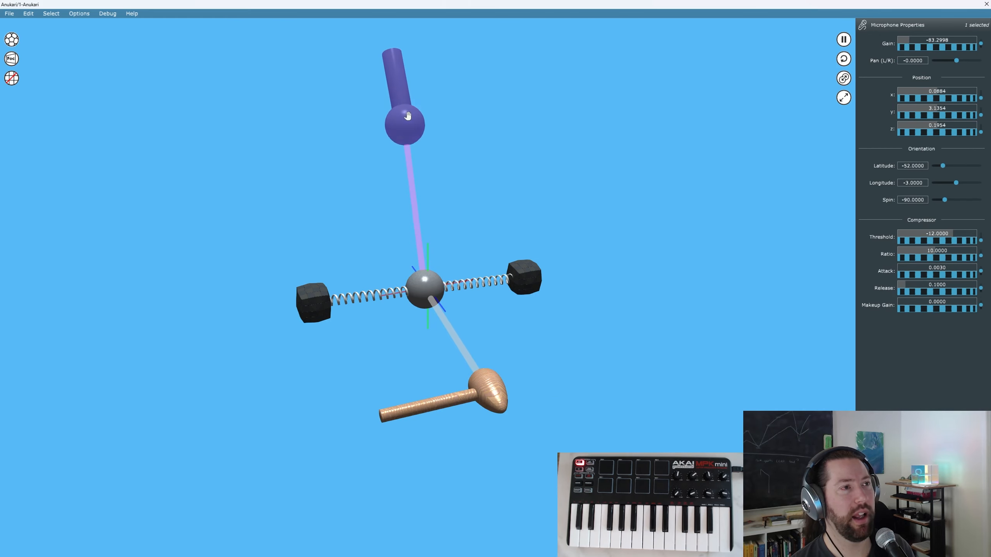
Switch to rotation mode and turn the mallet's head toward the sphere at latitude 1, longitude -179 and spin -13
click(12, 39)
right_drag(396, 200, 434, 262)
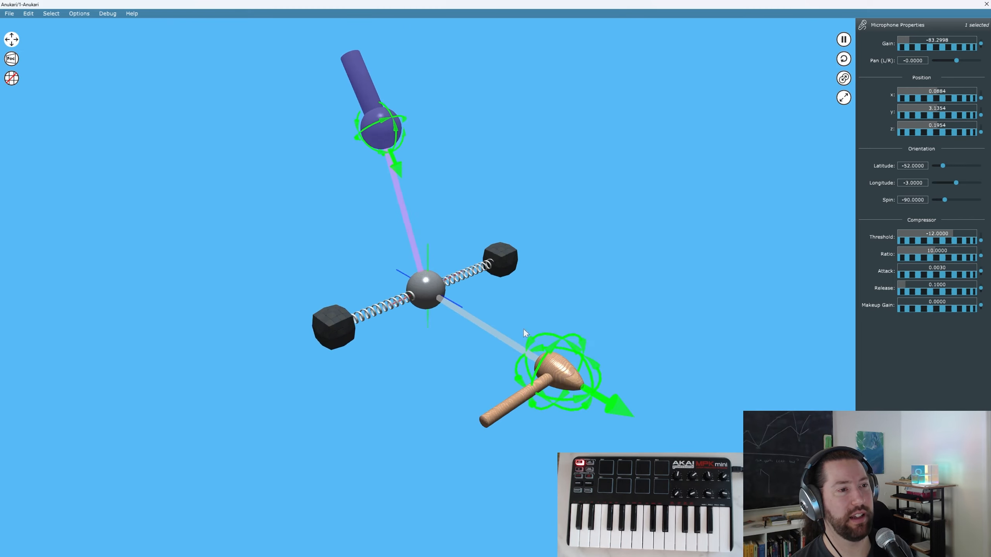
click(564, 388)
drag(537, 363, 493, 334)
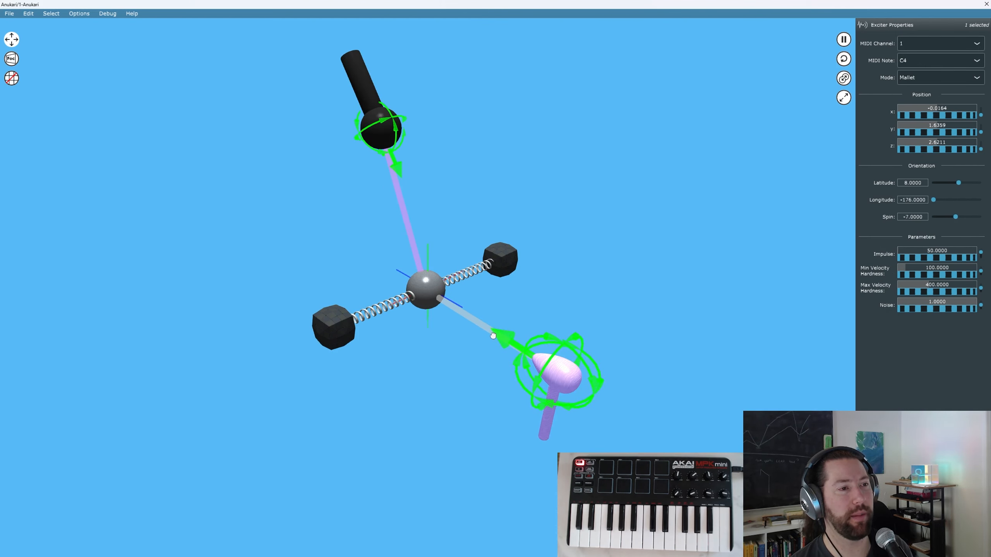
right_drag(441, 339, 512, 336)
mouse_move(598, 292)
mouse_down()
mouse_move(650, 245)
mouse_move(642, 345)
mouse_move(579, 318)
mouse_move(591, 291)
mouse_up()
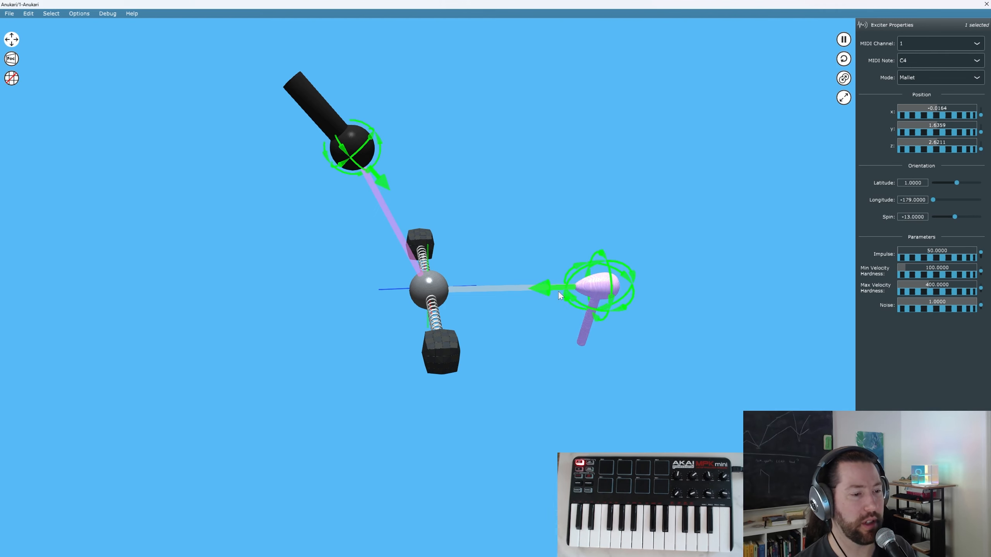
Rotate the microphone to aim at the sphere with latitude -62, longitude -7 and spin -115
mouse_move(353, 142)
mouse_down()
mouse_move(374, 126)
mouse_move(360, 136)
mouse_up()
middle_drag(457, 142, 354, 137)
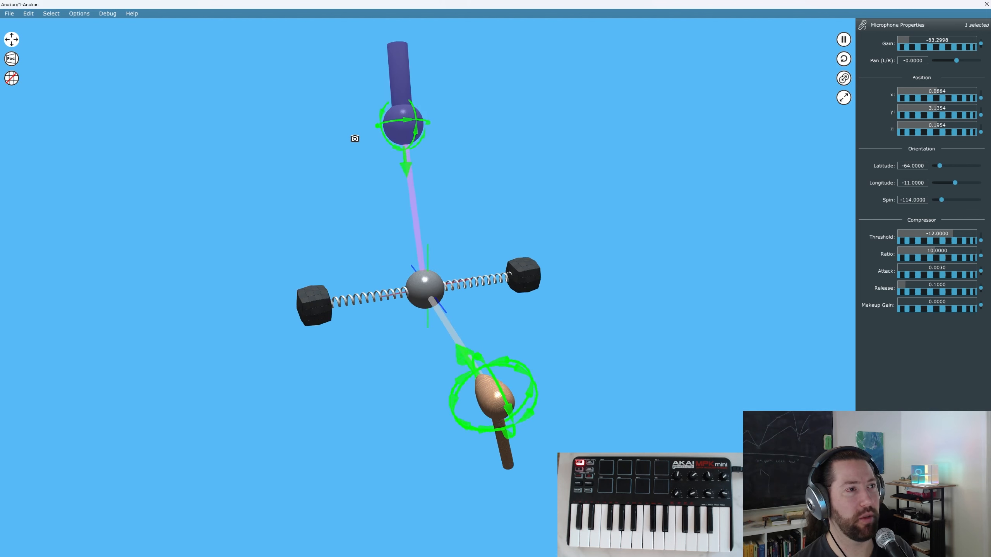
drag(400, 138, 401, 136)
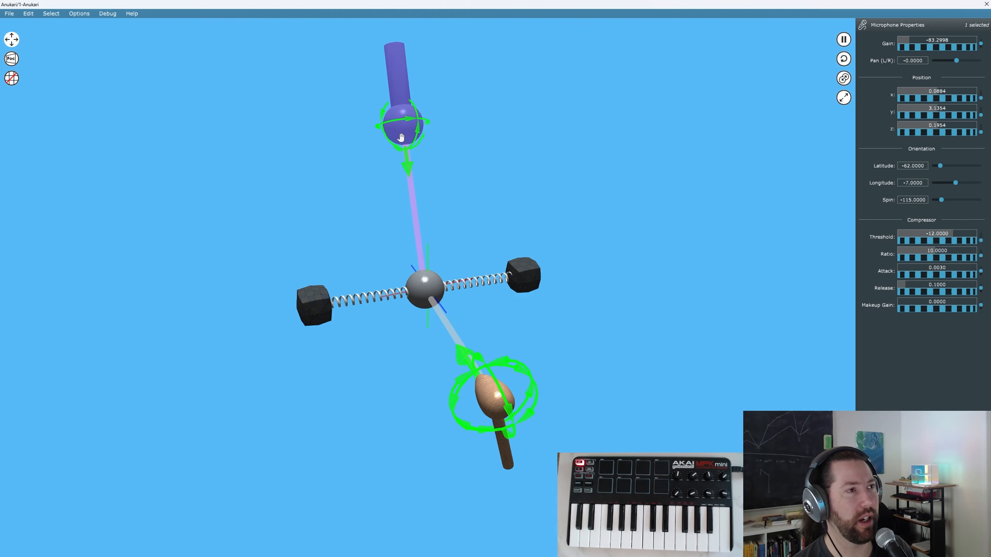
Turn the microphone away from the sphere at latitude 36, longitude -176, spin -3, and set the sphere's damping to about 0.048
drag(395, 136, 387, 77)
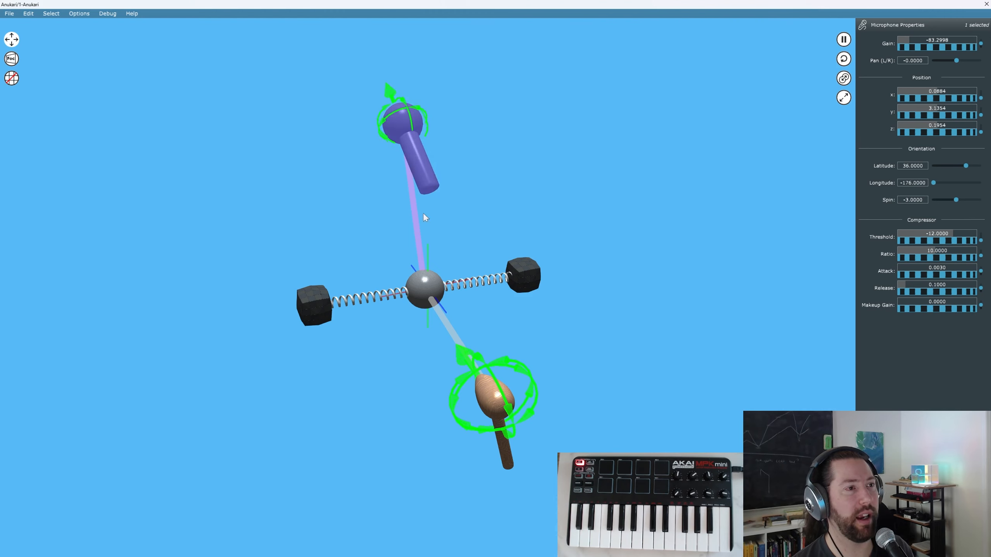
click(426, 301)
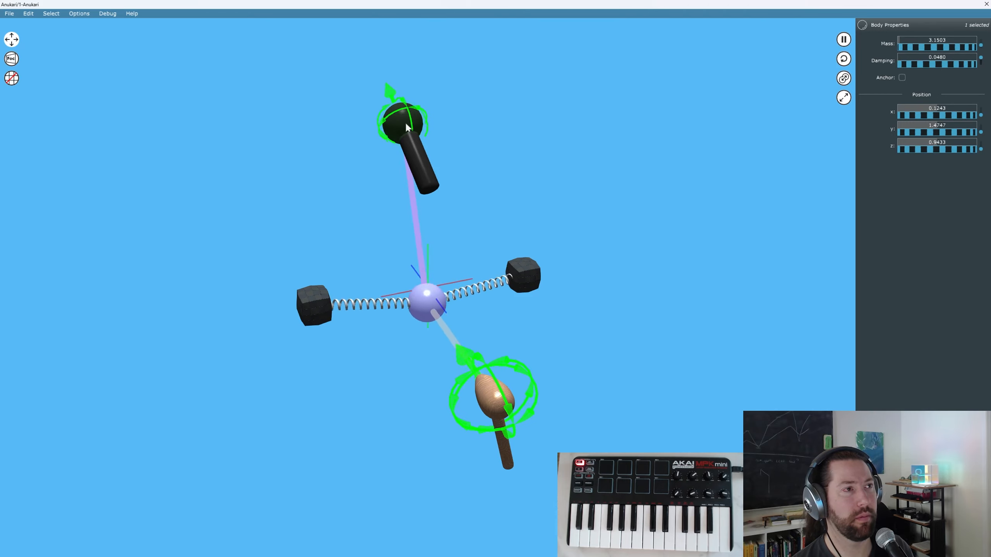
Rotate the microphone to latitude 51, longitude -176, spin -15, and pull the sphere to hear the effect
drag(402, 123, 410, 291)
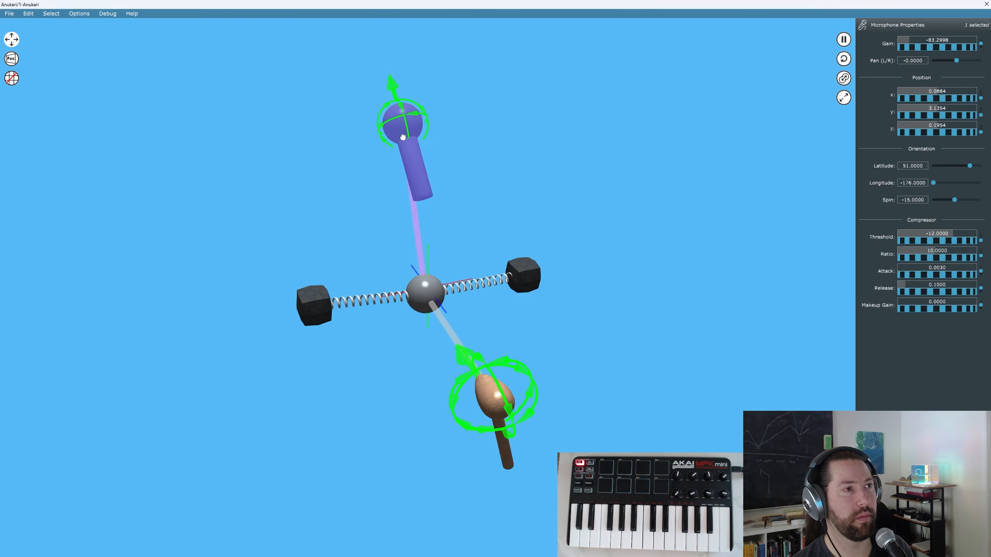
click(417, 285)
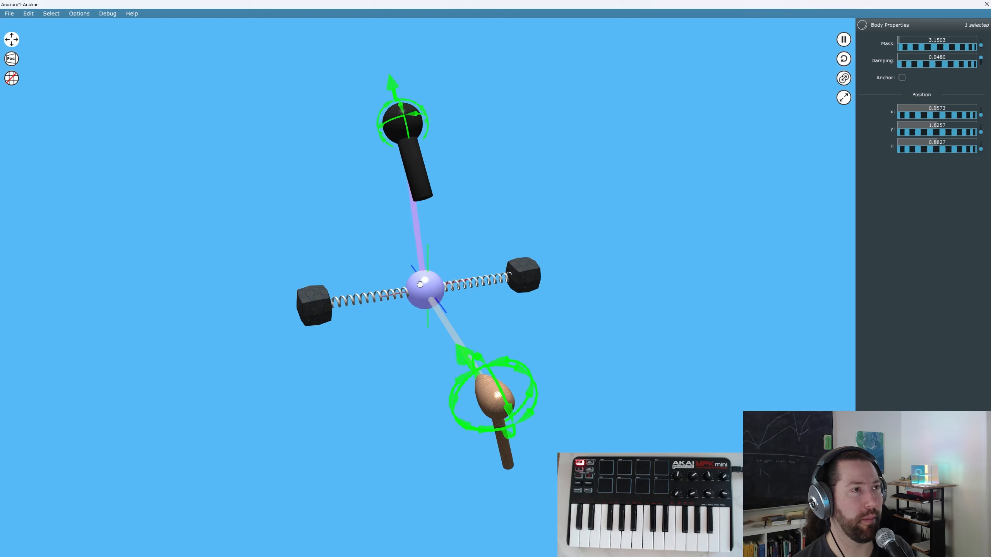
drag(420, 284, 428, 321)
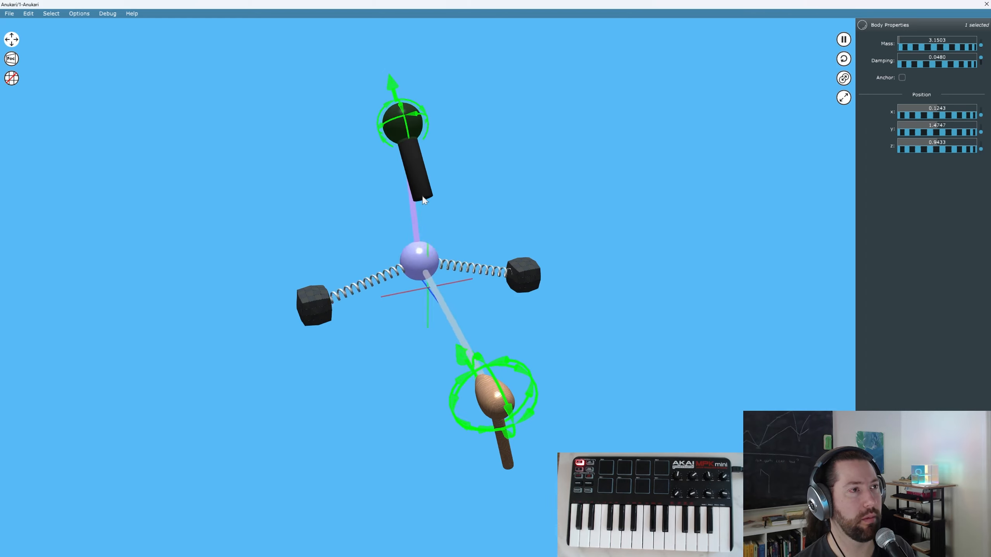
Turn the microphone back toward the sphere, leave rotation mode and pull the sphere again
click(398, 132)
drag(398, 132, 422, 115)
middle_drag(394, 200, 430, 310)
click(430, 310)
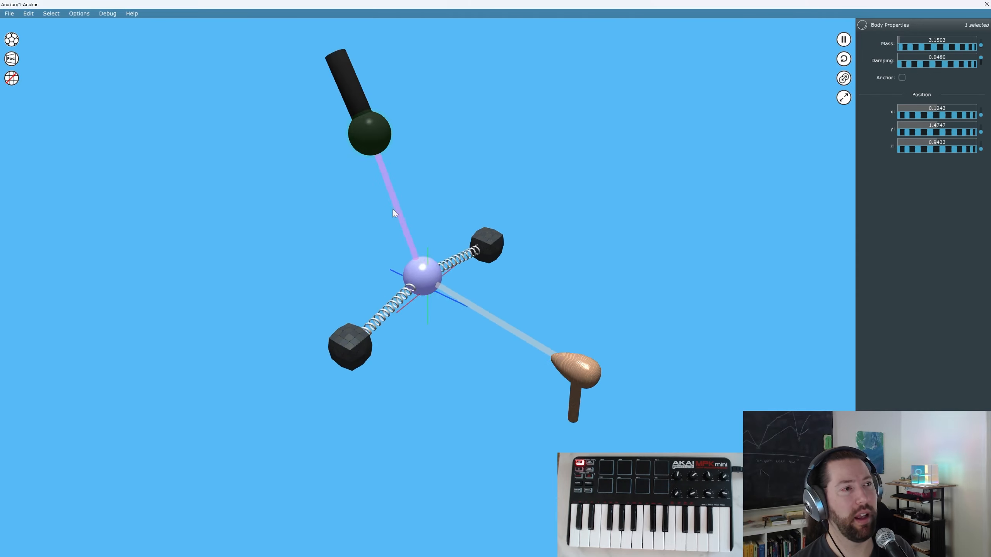
click(370, 223)
drag(351, 221, 433, 193)
mouse_move(480, 177)
mouse_down()
mouse_move(361, 225)
mouse_move(449, 184)
mouse_up()
click(486, 245)
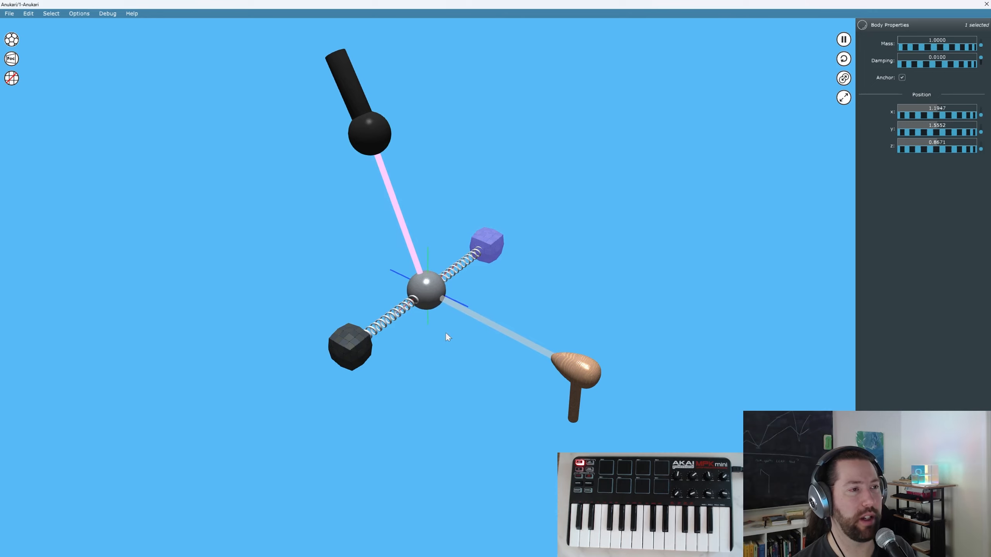
Select the sphere and pull it downward and away from the mallet from different angles to compare the microphone's response
click(429, 296)
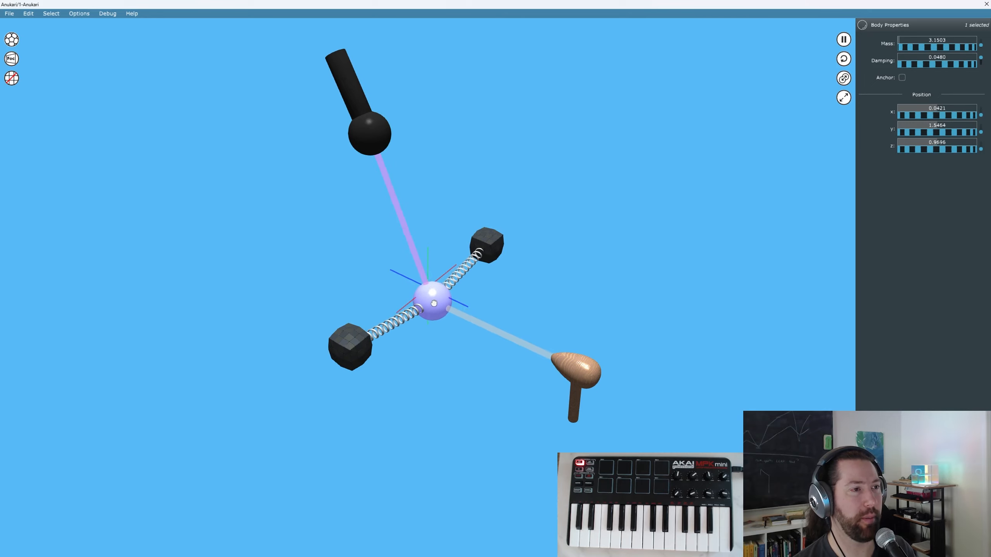
drag(434, 304, 441, 325)
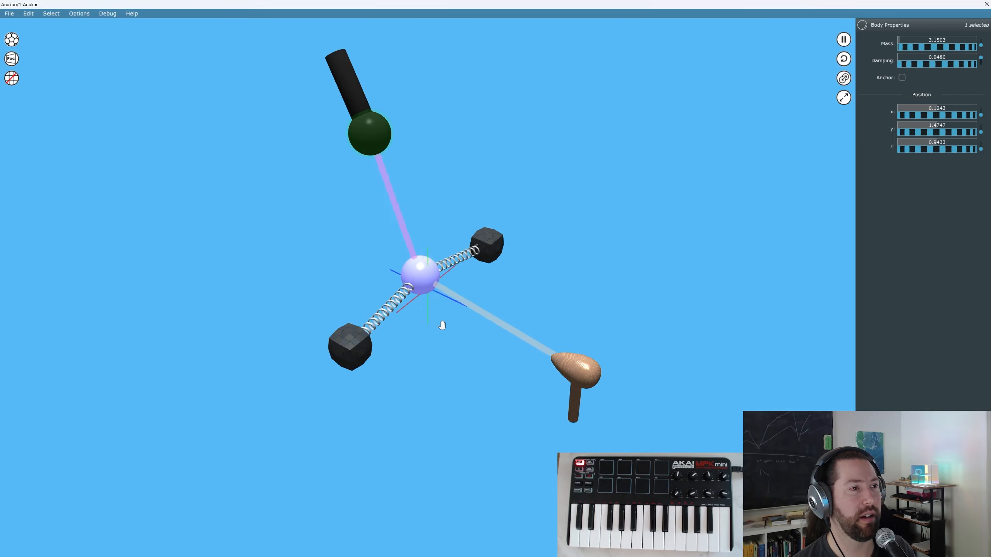
middle_drag(442, 325, 419, 289)
drag(414, 294, 367, 319)
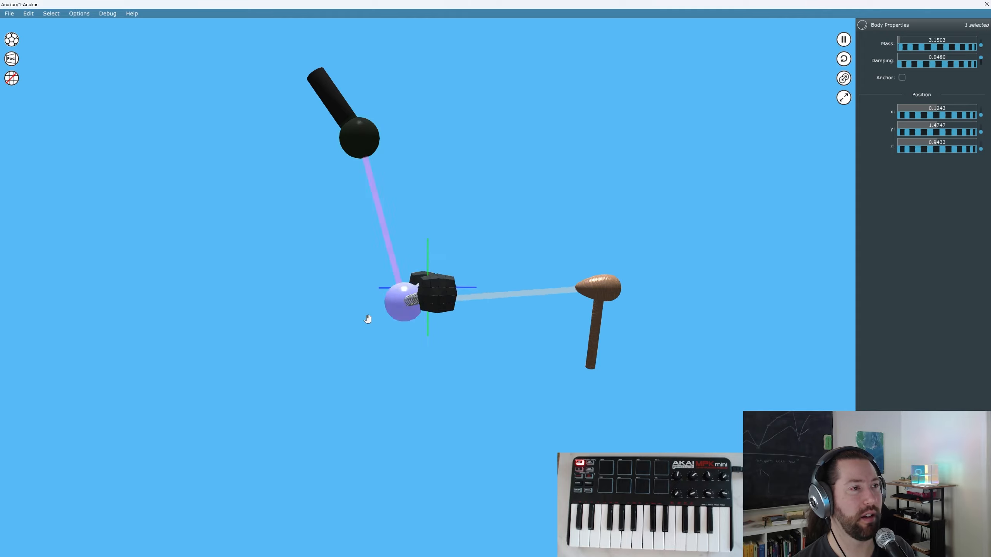
middle_drag(498, 230, 436, 302)
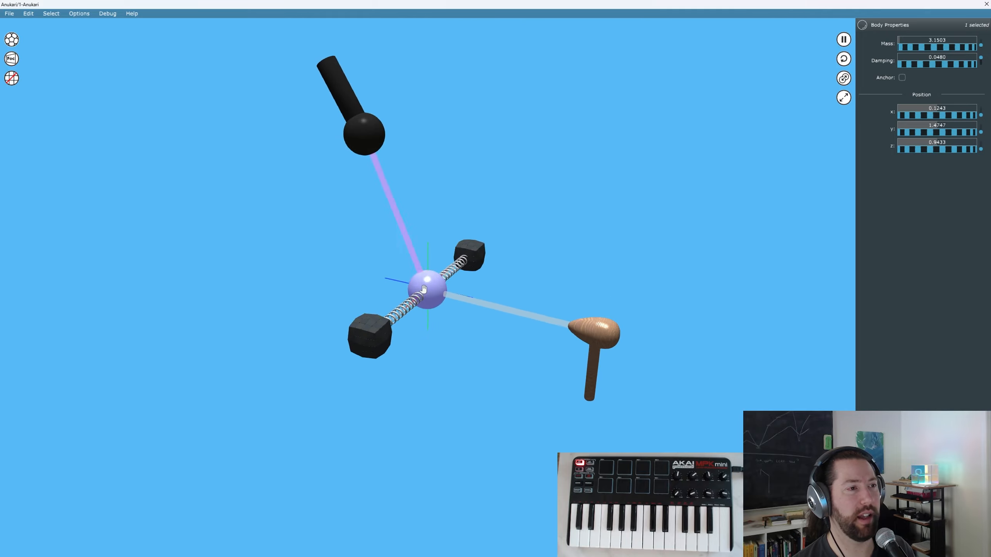
drag(437, 302, 456, 332)
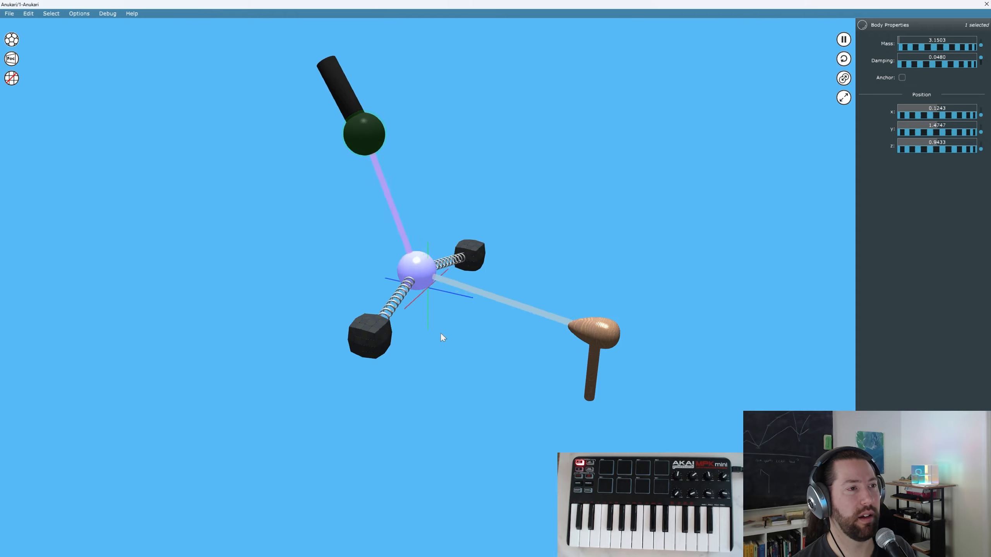
middle_drag(438, 334, 472, 310)
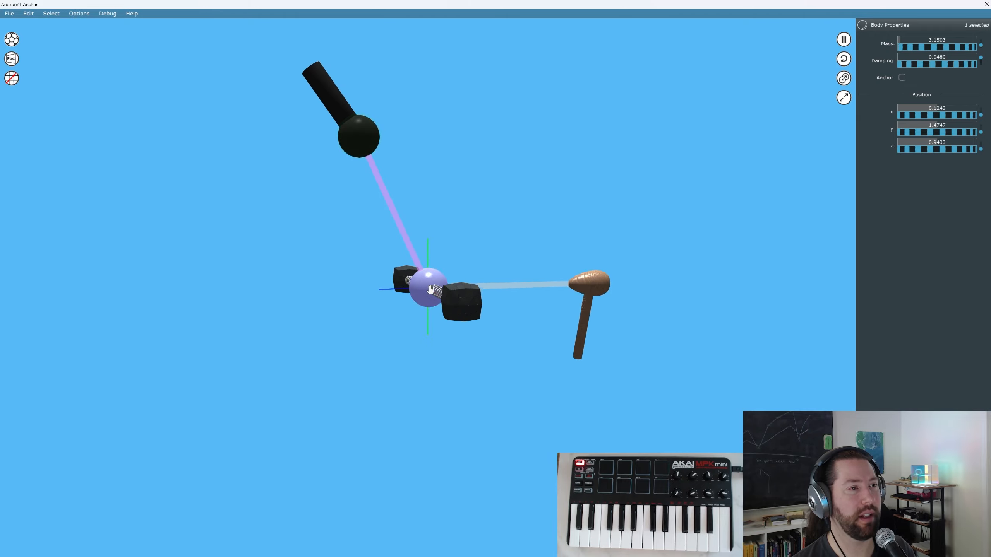
Pull the sphere downward and away from the mallet once more, and release it to hear the response
drag(428, 285, 374, 341)
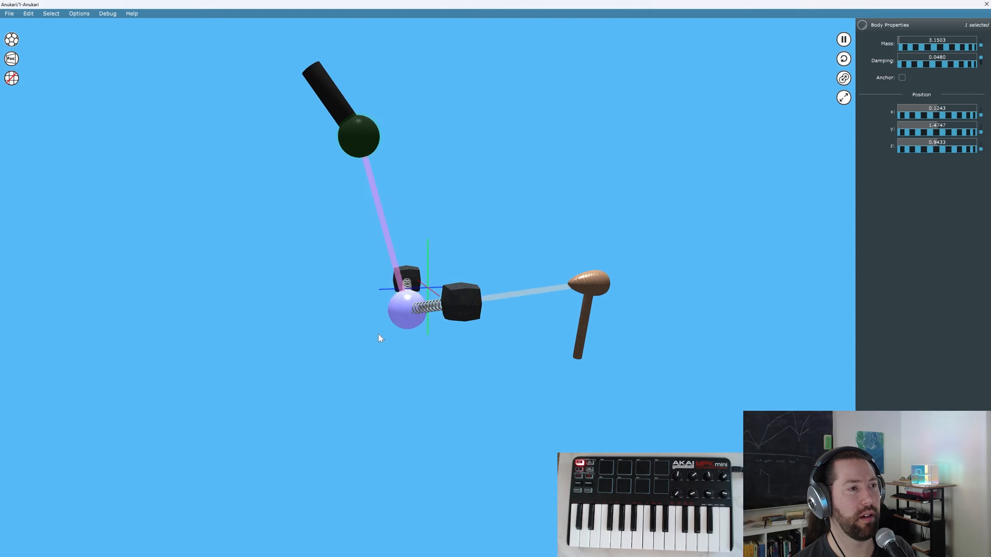
middle_drag(512, 232, 452, 271)
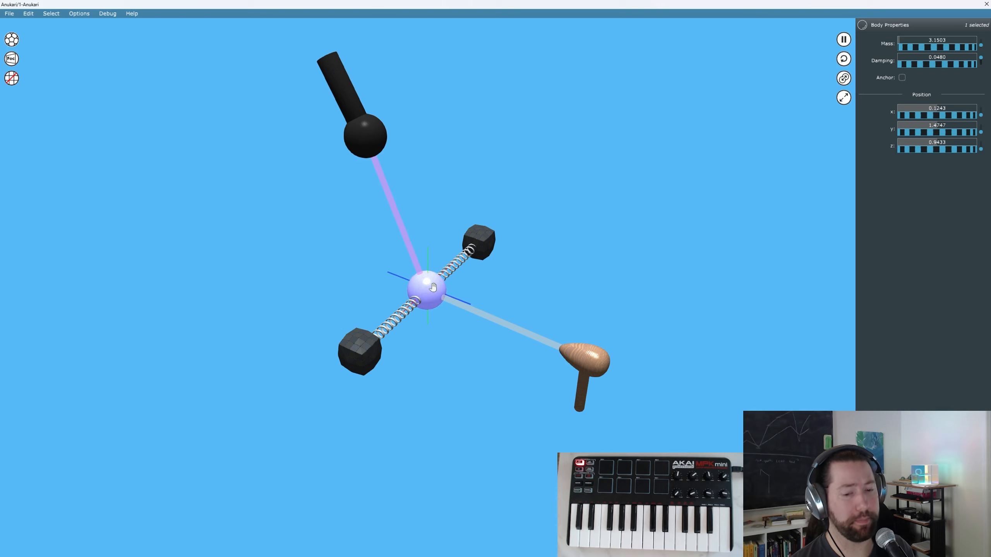
Select the mallet and raise its impulse to 425 mN-s
middle_drag(421, 334, 479, 295)
click(596, 332)
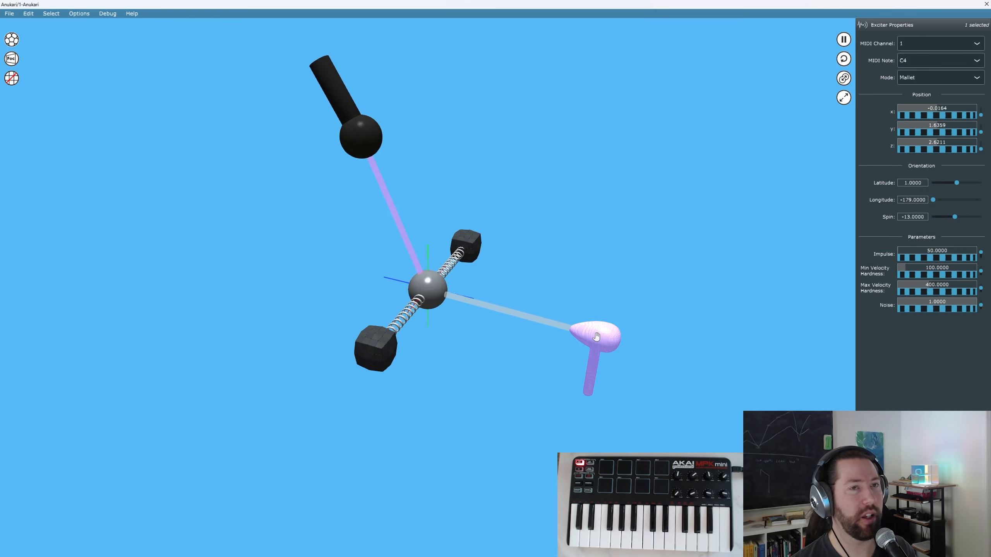
middle_drag(538, 365, 504, 376)
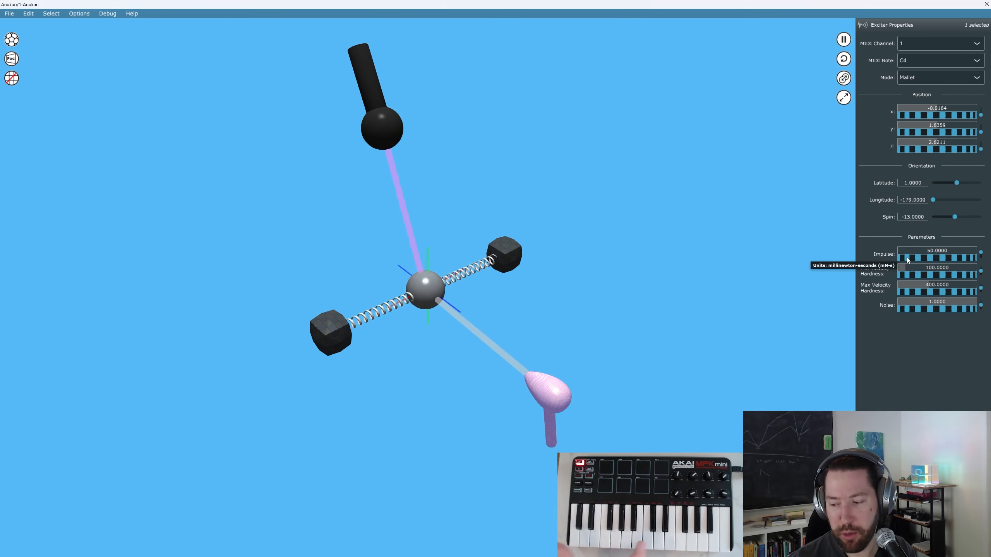
drag(906, 257, 933, 259)
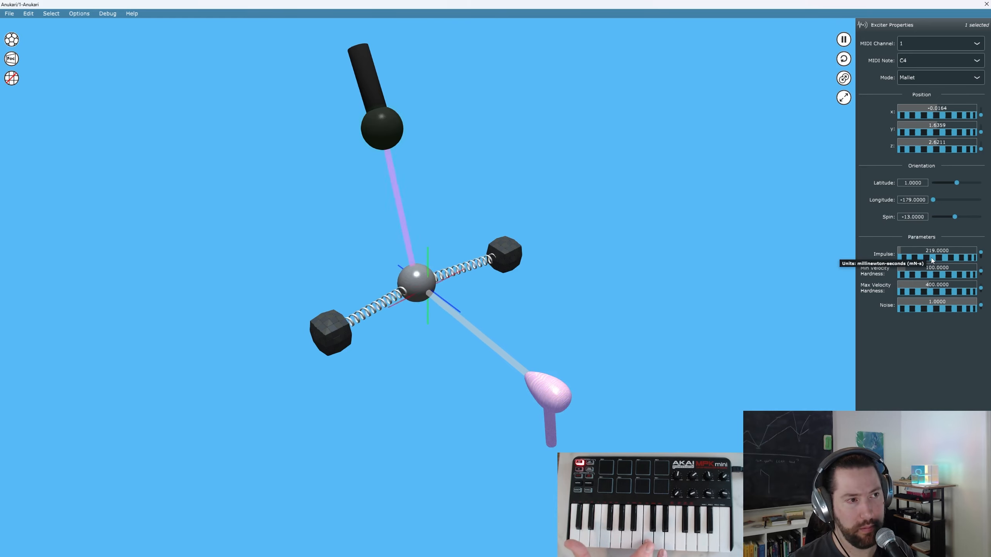
mouse_move(944, 260)
mouse_down()
mouse_move(975, 259)
mouse_move(940, 261)
mouse_up()
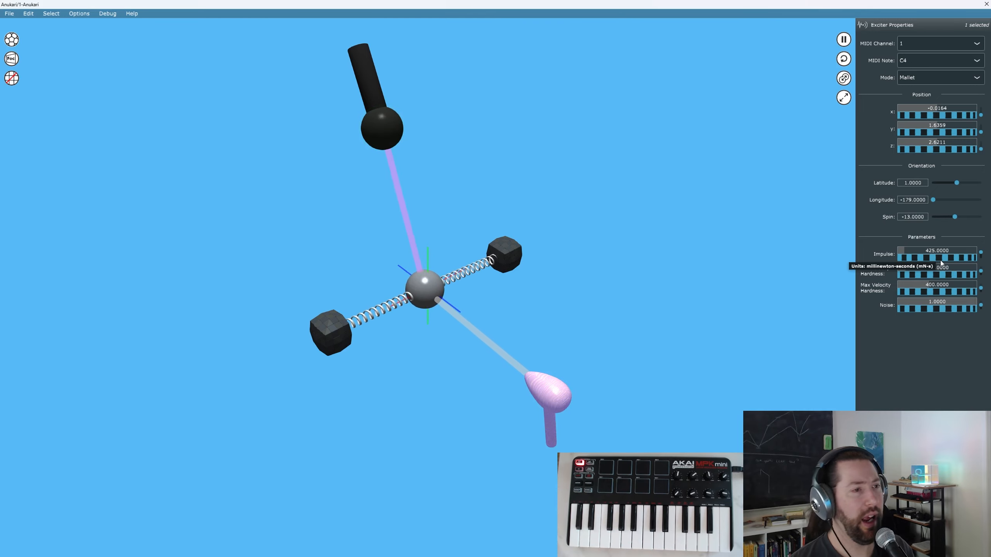
Enter rotation mode and aim the mallet above the sphere at latitude 51, longitude 166, spin 90
middle_drag(567, 336, 635, 335)
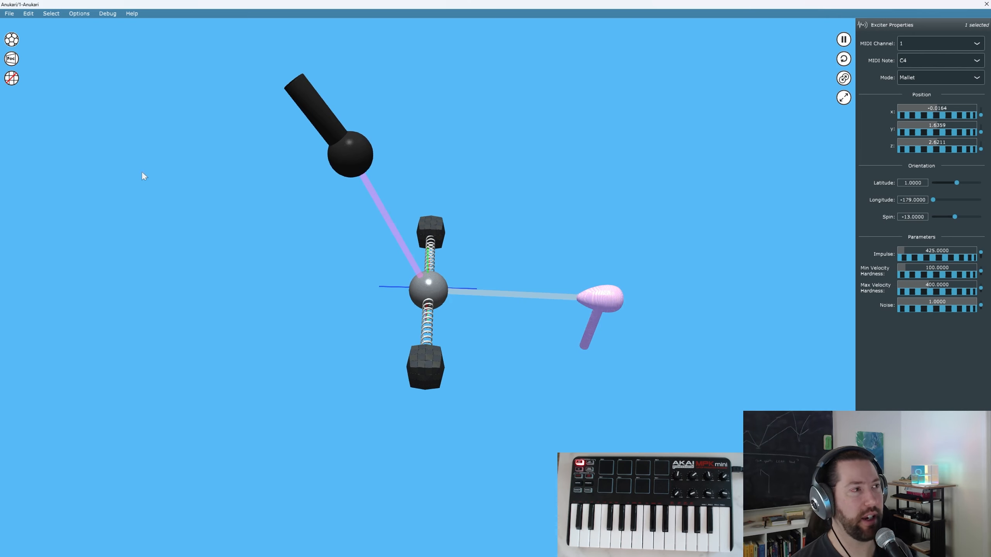
click(12, 40)
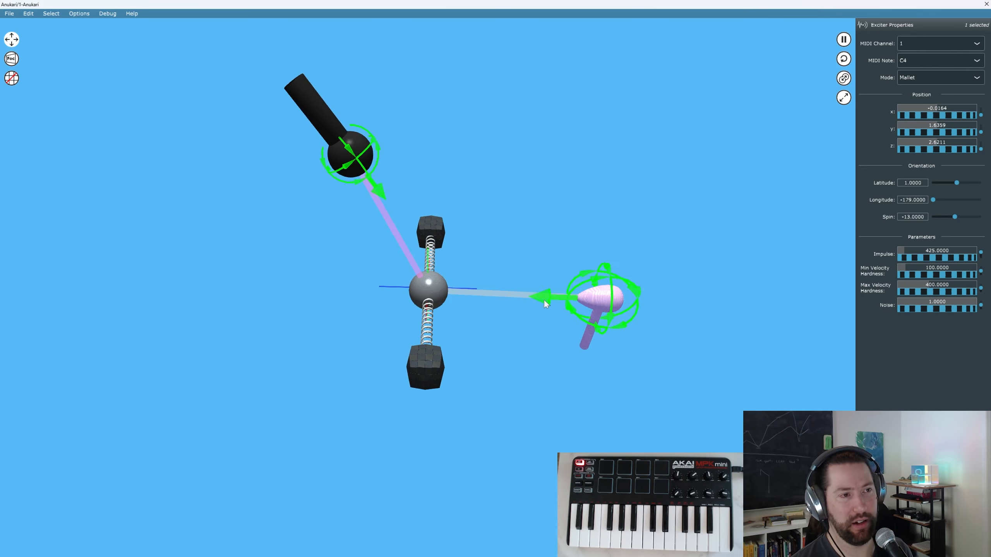
middle_drag(544, 300, 514, 324)
drag(591, 342, 631, 321)
middle_drag(630, 321, 512, 282)
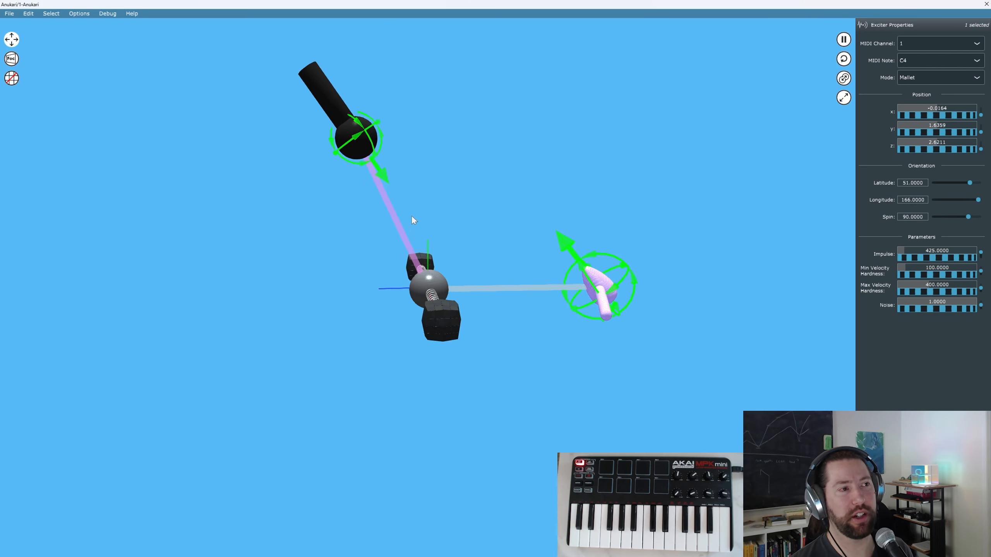
middle_drag(511, 235, 495, 248)
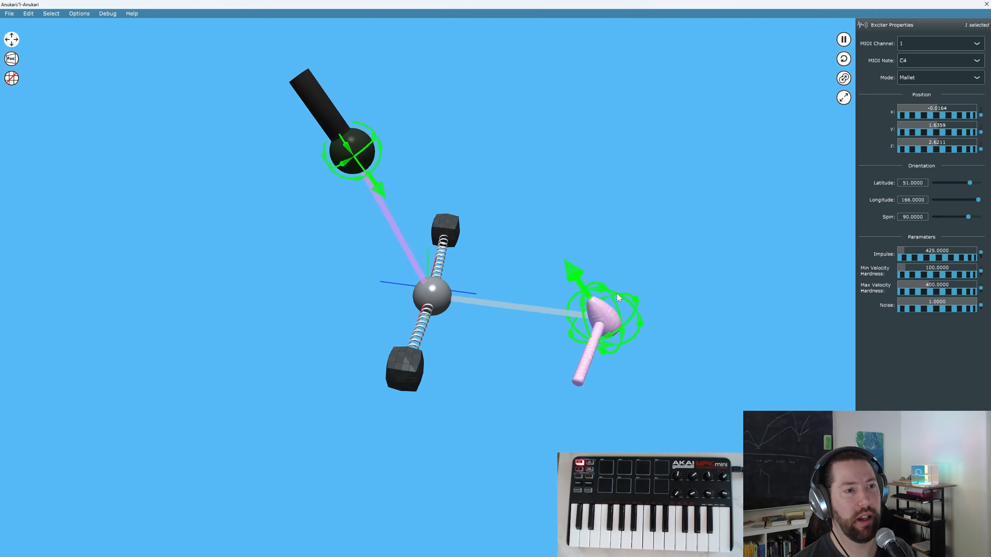
Flip the mallet to latitude -54, longitude 154, spin -111, and return it toward the sphere at latitude 2, longitude 180, spin 4
drag(617, 298, 618, 248)
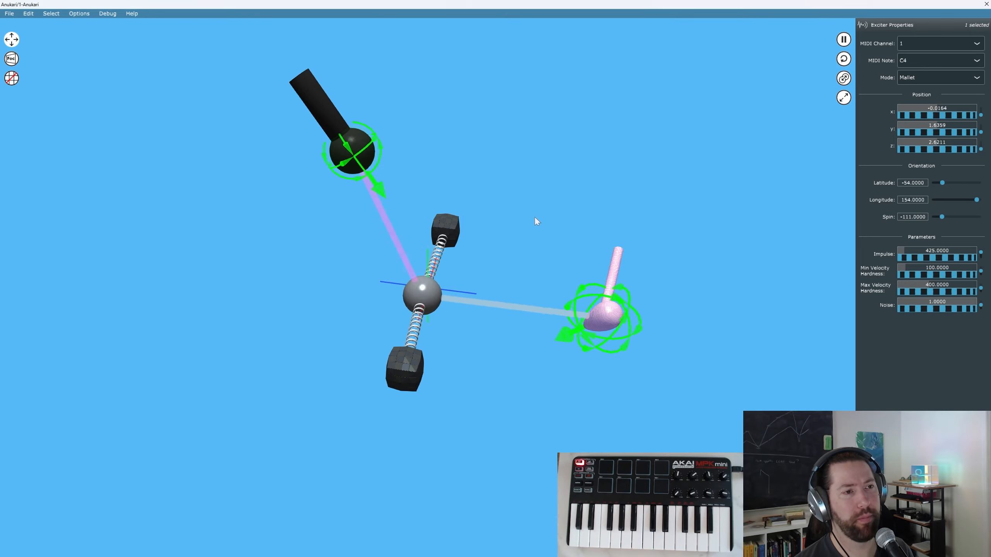
drag(607, 318, 580, 334)
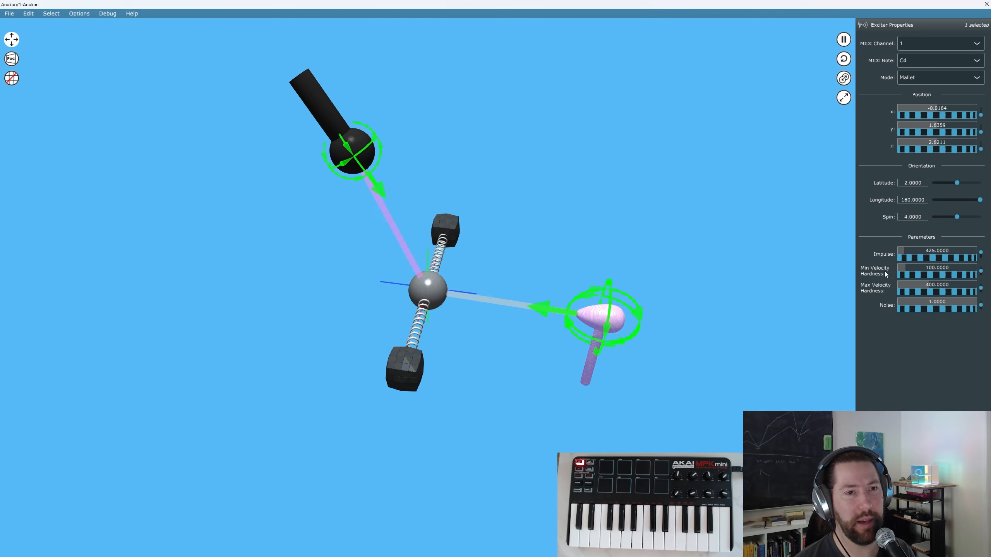
Set the mallet's minimum velocity hardness to 235, maximum velocity hardness to 497 and noise to 0.68
drag(921, 292, 941, 276)
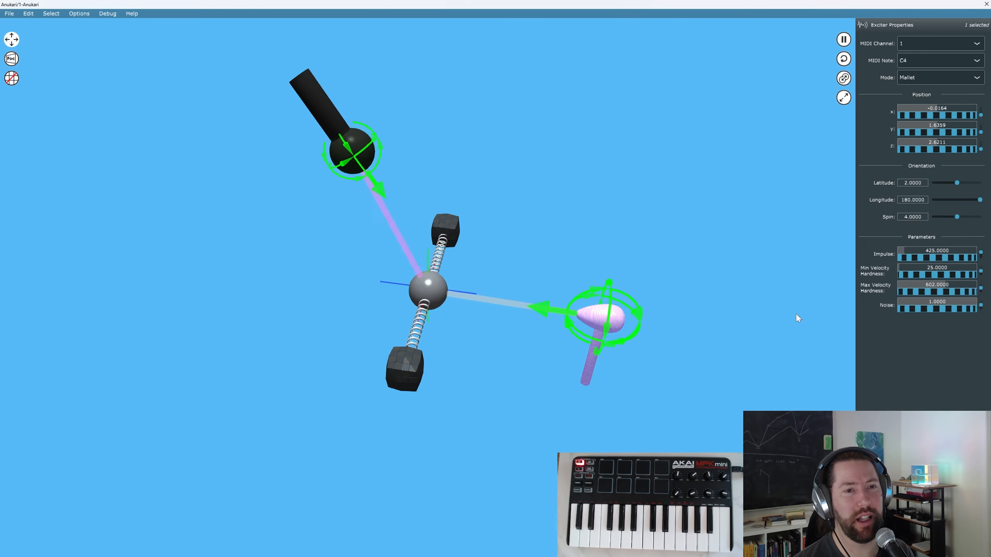
drag(938, 293, 924, 276)
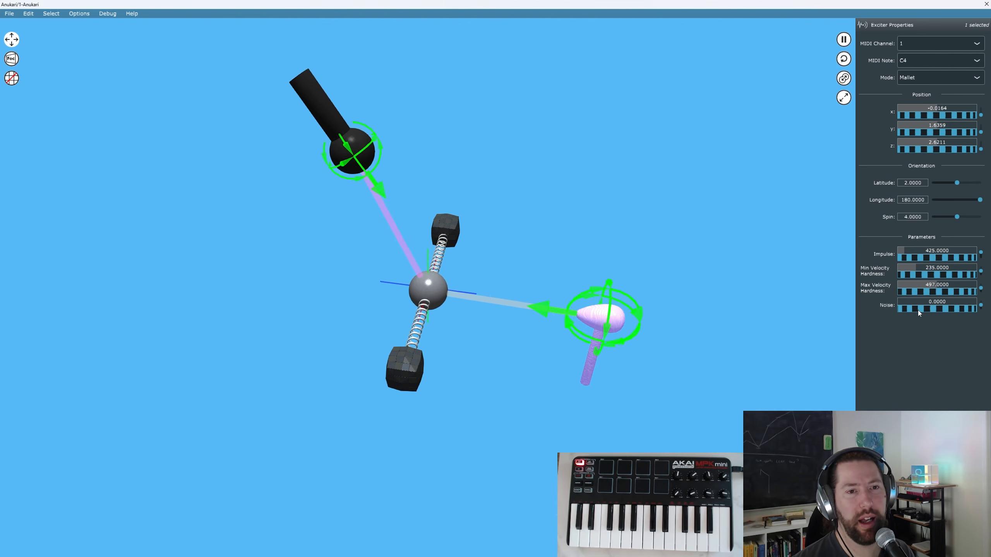
drag(918, 310, 945, 309)
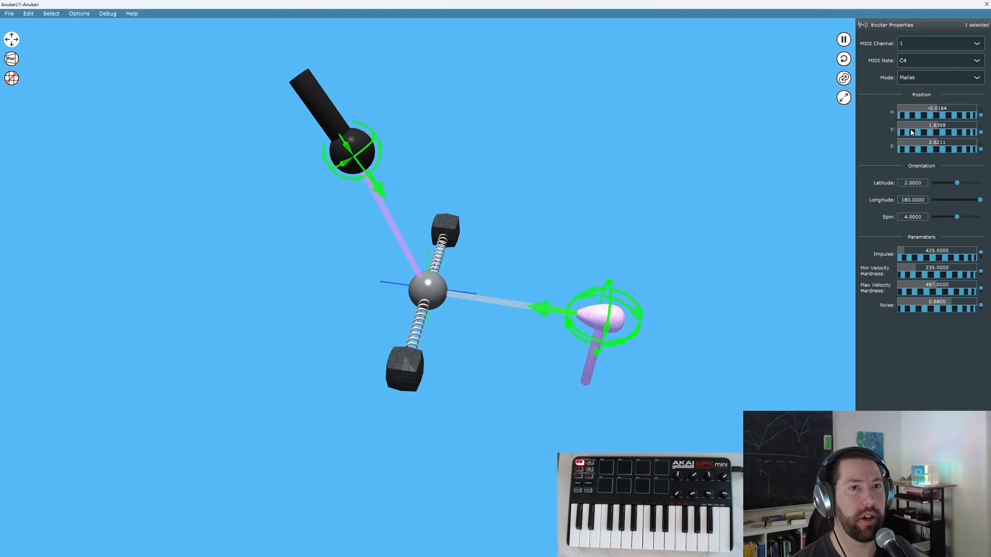
Adjust the mallet's x position to 0.0136 and set its latitude and spin to 0
drag(905, 120, 774, 115)
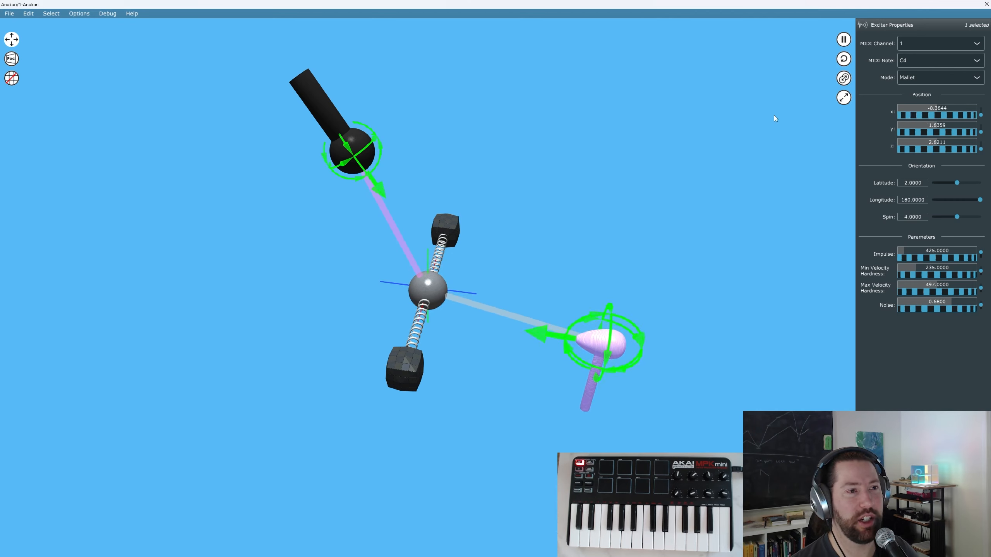
mouse_move(957, 183)
mouse_down()
mouse_move(942, 187)
mouse_move(955, 190)
mouse_up()
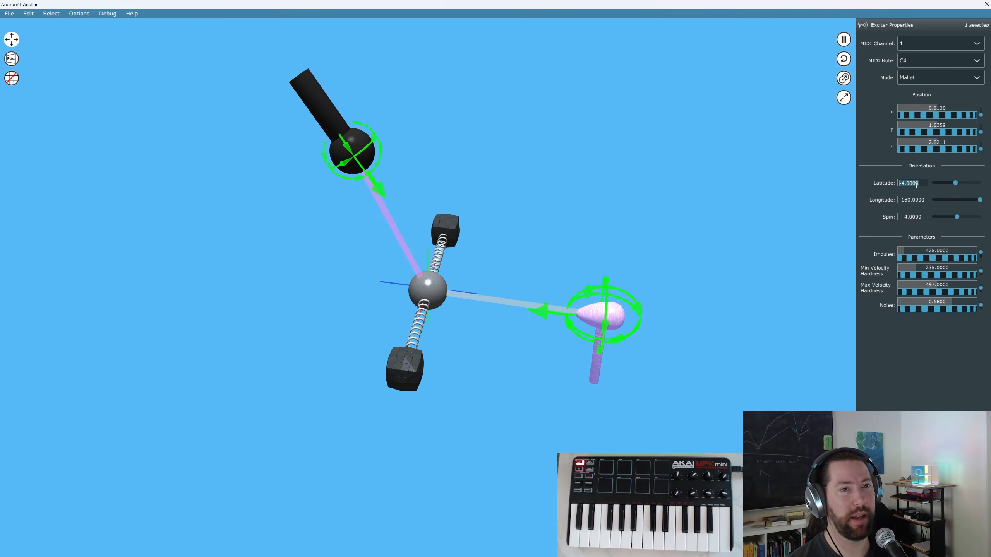
click(920, 216)
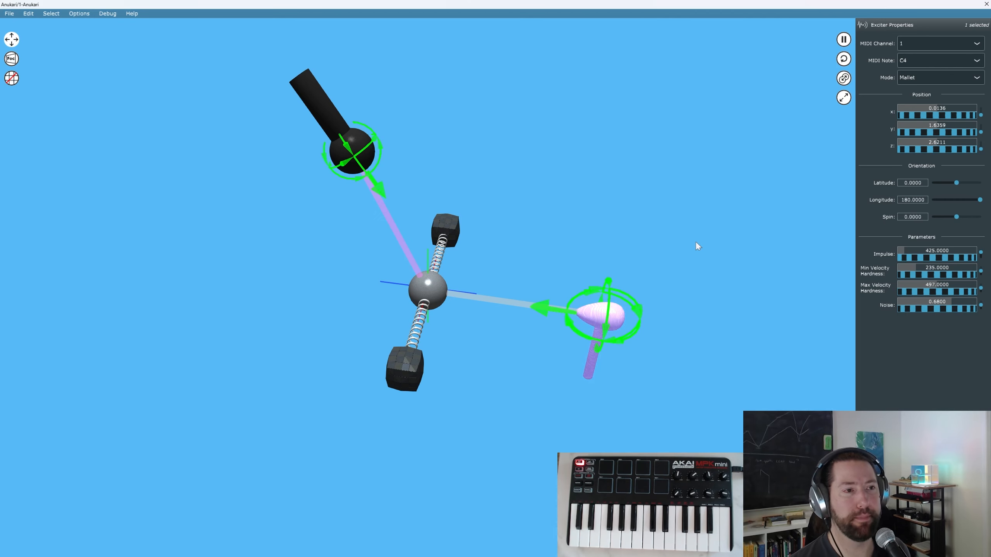
Switch the exciter to Oscillator mode with a gain of about 16.2, and raise the microphone's gain to about -59.4 dB
click(928, 80)
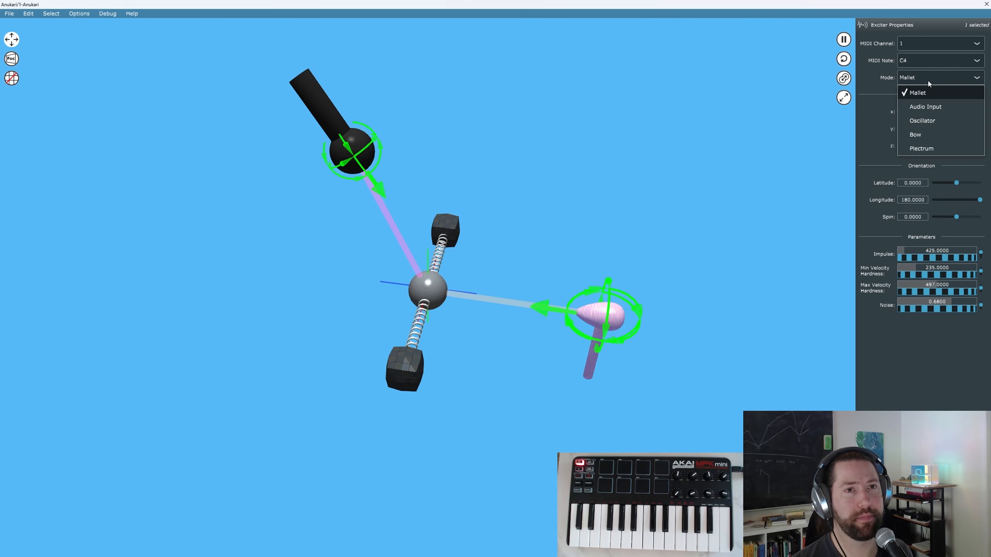
click(932, 121)
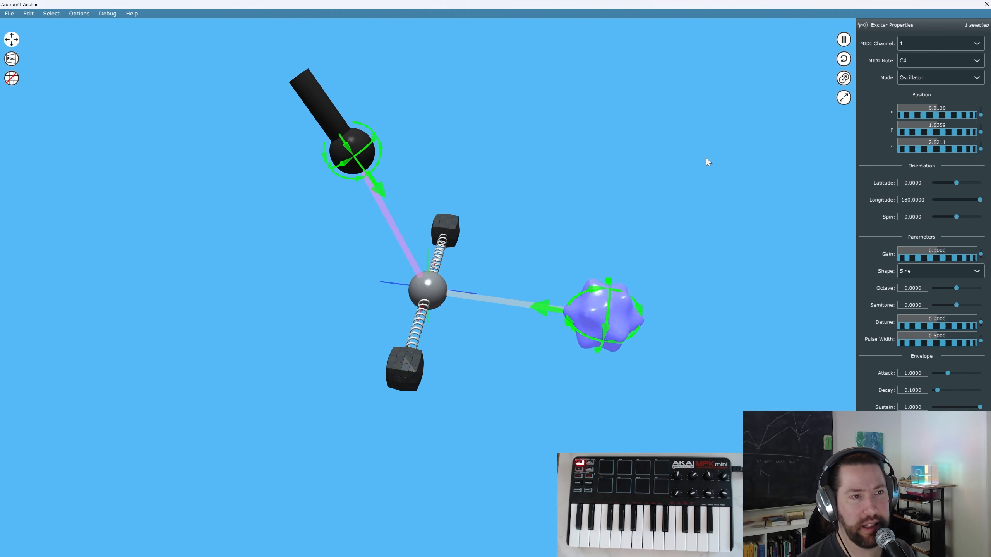
drag(901, 259, 964, 252)
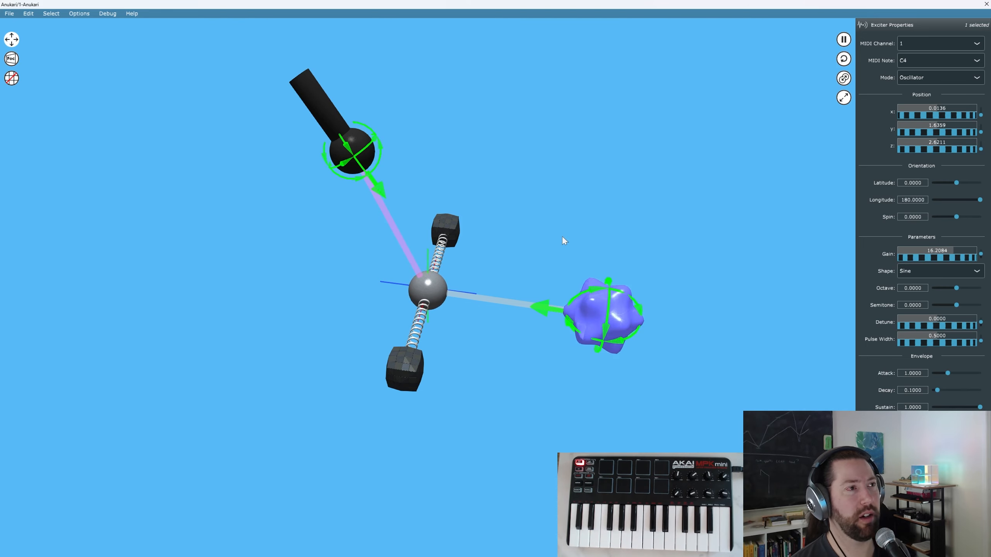
click(323, 114)
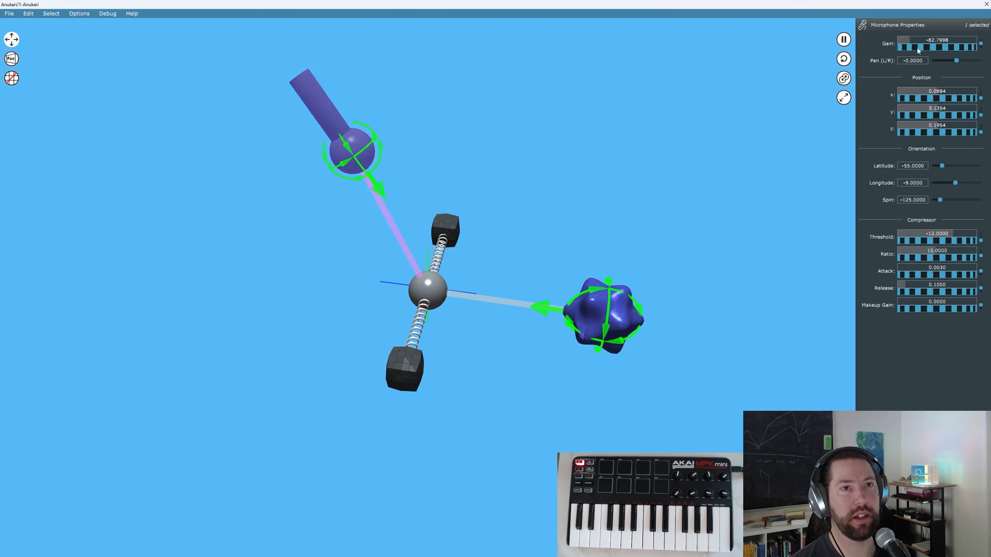
mouse_move(917, 48)
mouse_down()
mouse_move(945, 48)
mouse_move(923, 47)
mouse_up()
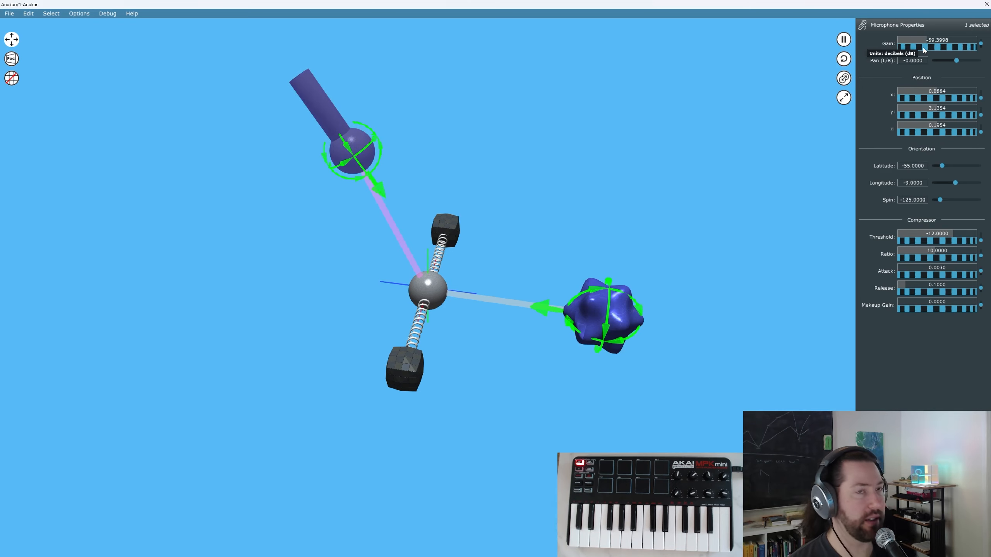
Select the microphone and oscillator together, set their gains to about -46.2 dB and 17.99, and keep the Sine shape
drag(435, 64, 274, 119)
shift+drag(634, 223, 602, 371)
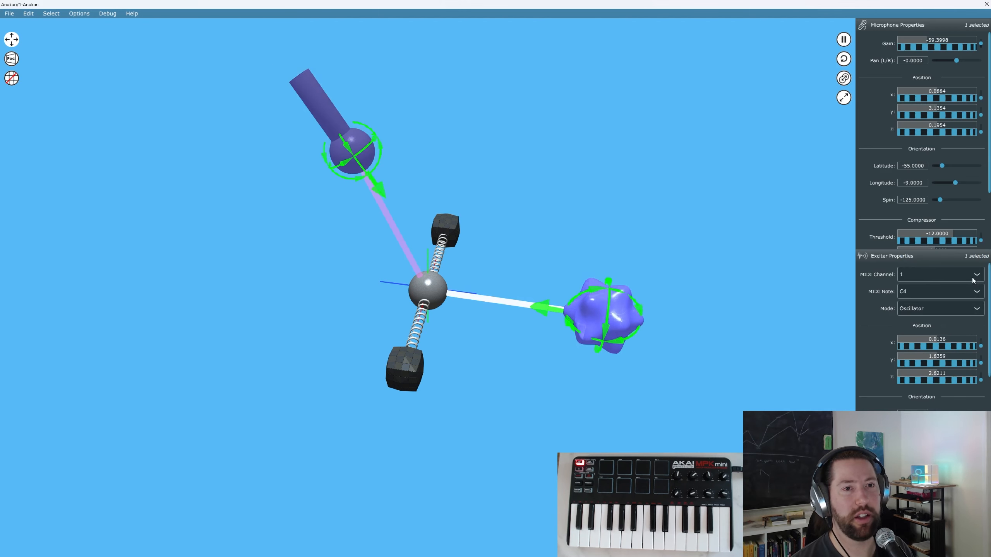
drag(933, 258, 924, 89)
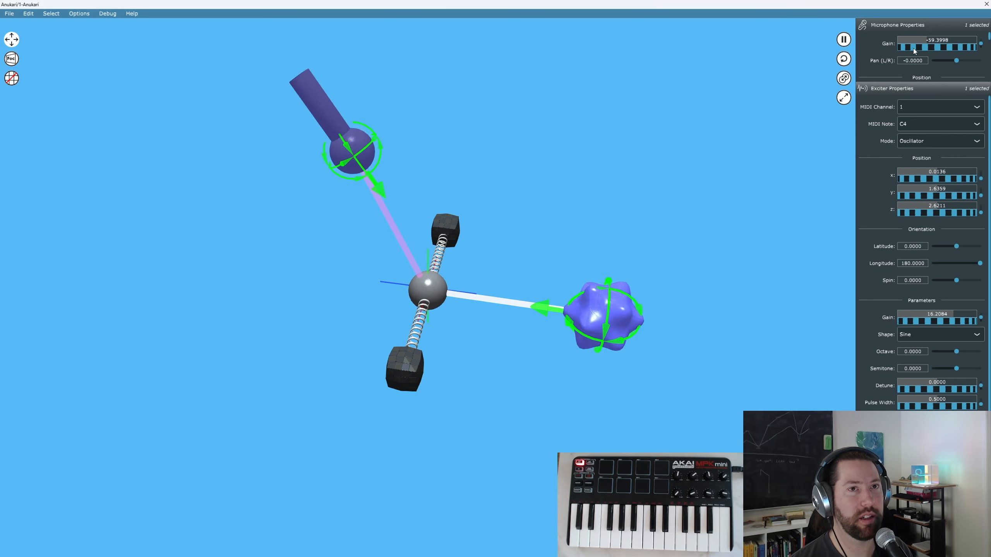
drag(930, 47, 959, 47)
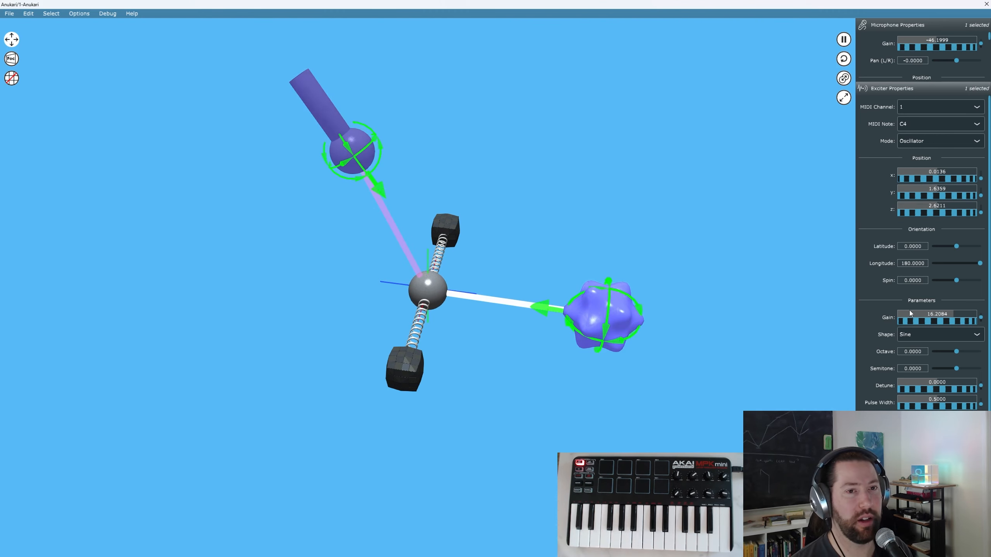
click(934, 334)
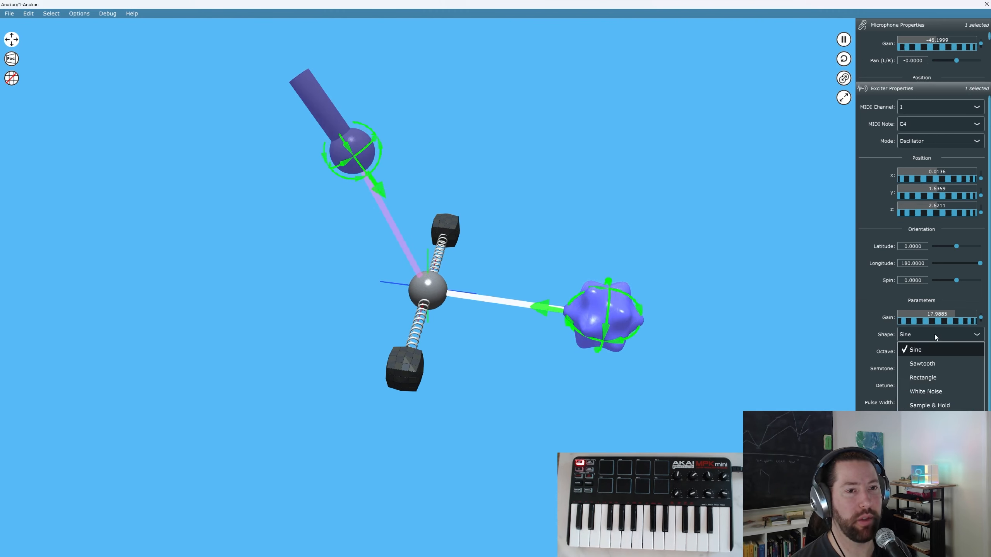
click(934, 334)
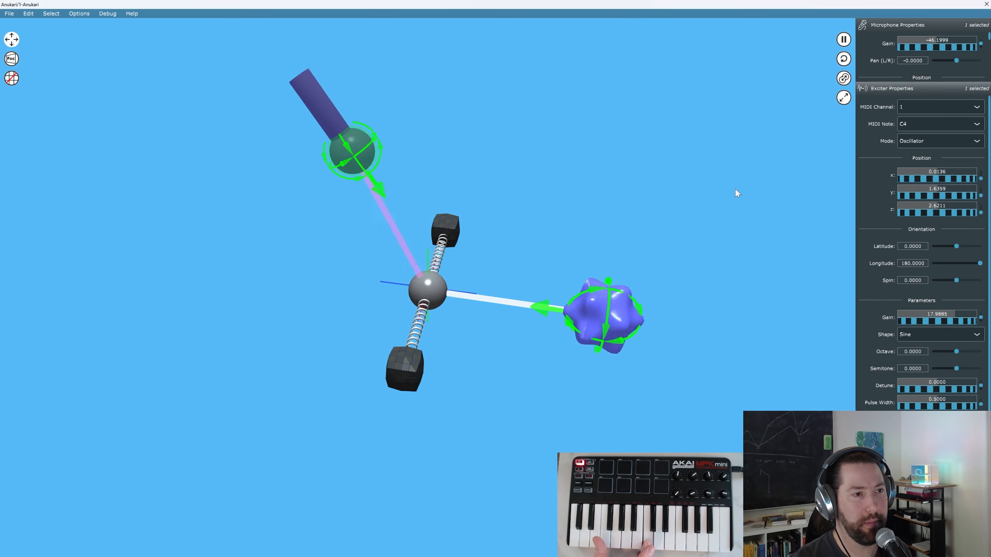
Change the oscillator's shape to Sawtooth, Rectangle and finally White Noise to compare their sounds
click(937, 339)
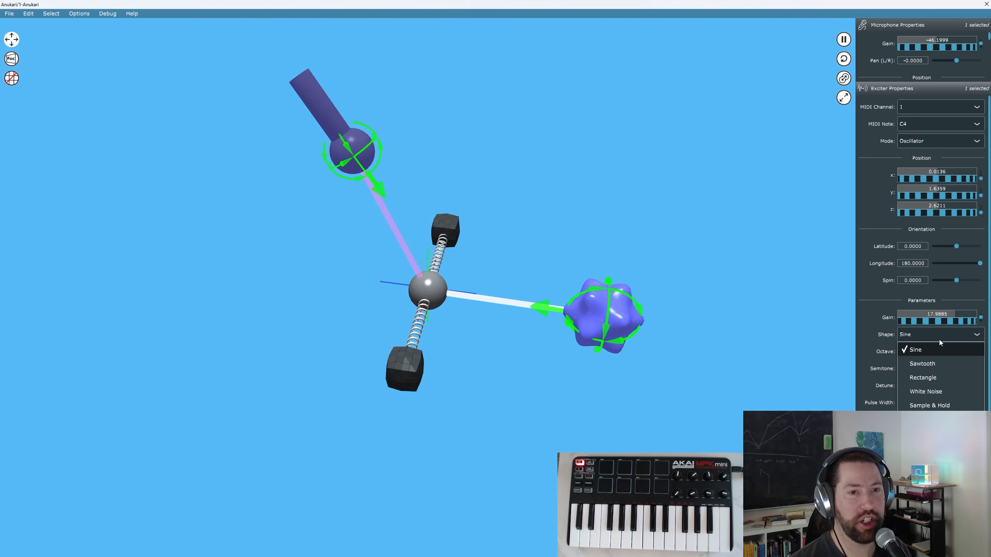
click(938, 365)
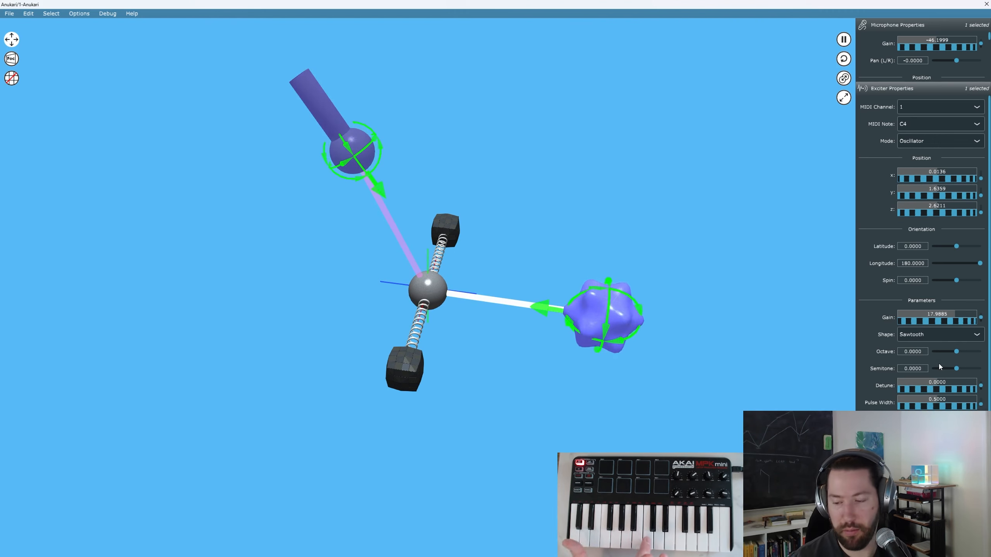
click(948, 333)
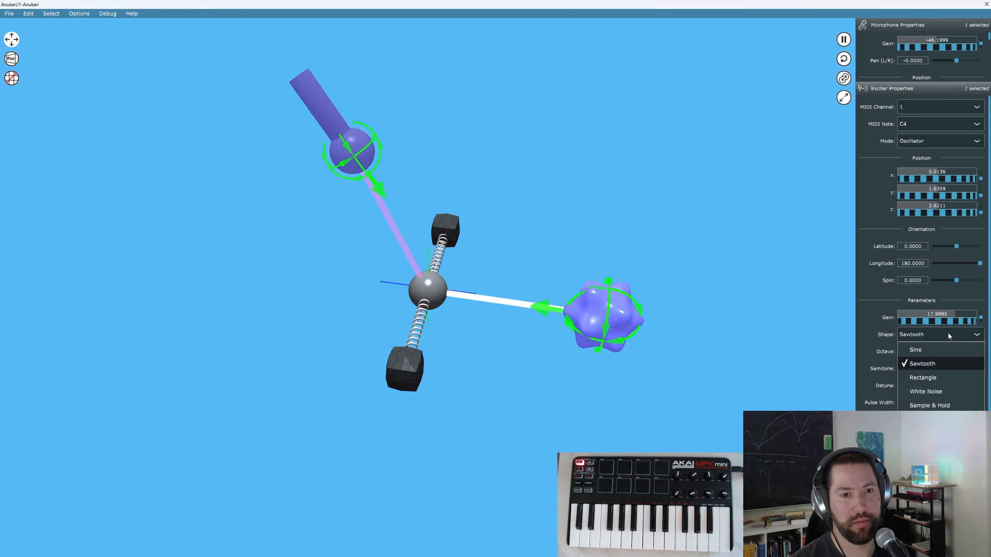
click(937, 376)
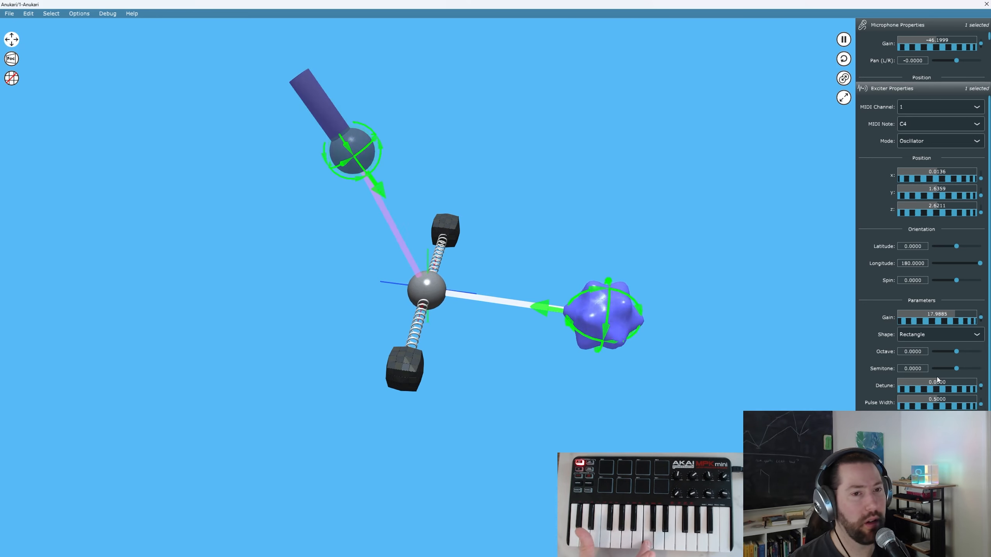
click(959, 335)
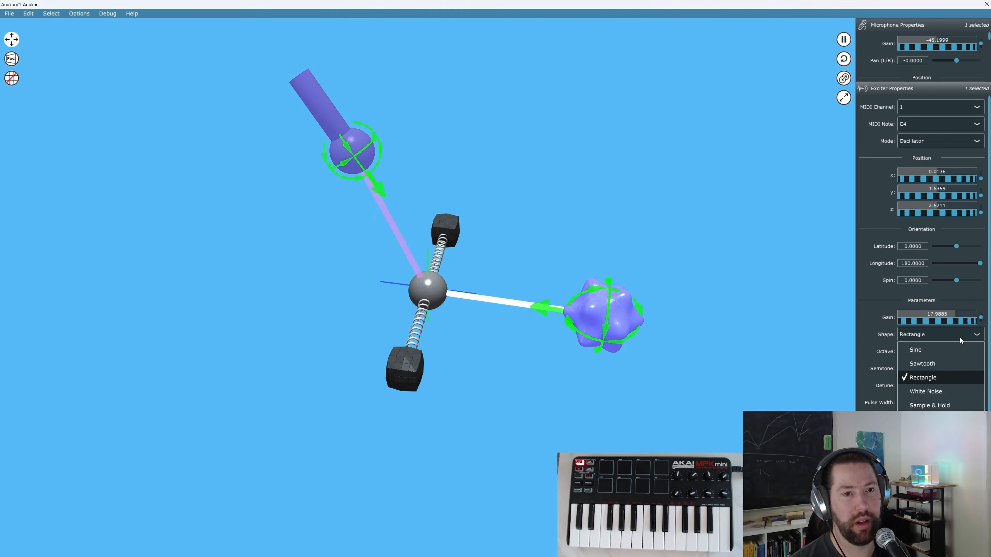
click(940, 388)
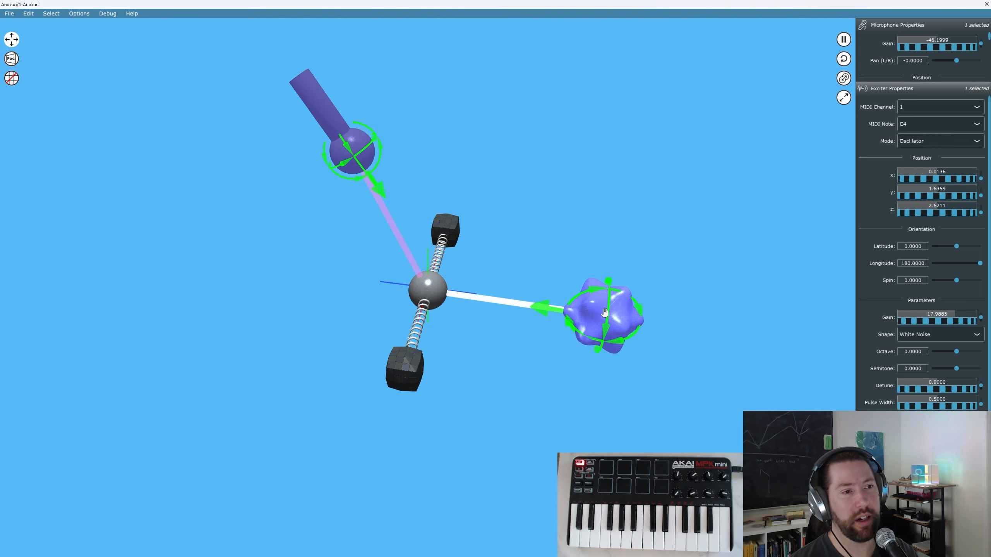
Deselect the microphone and the oscillator
drag(590, 307, 548, 313)
click(573, 256)
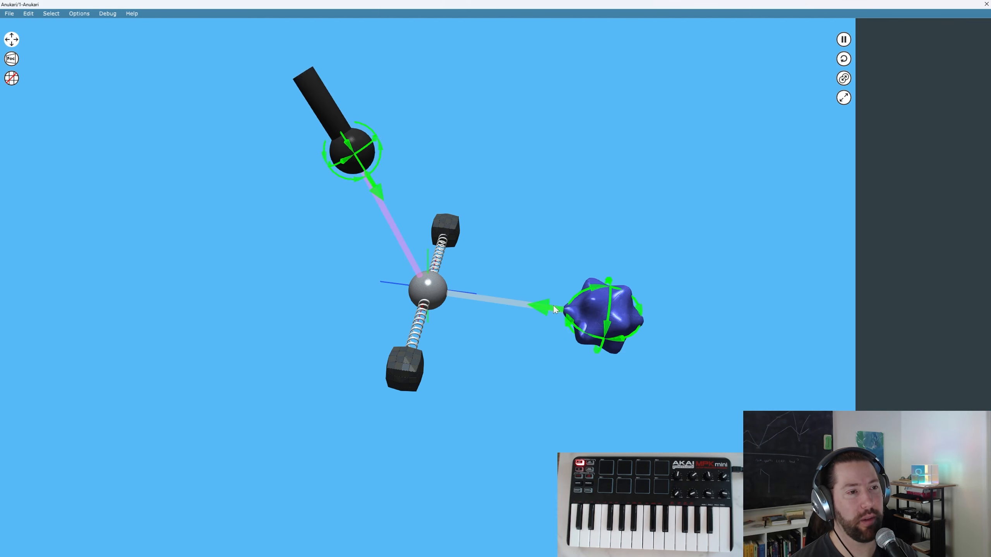
Raise the central sphere's mass to about 7.8 g
click(591, 314)
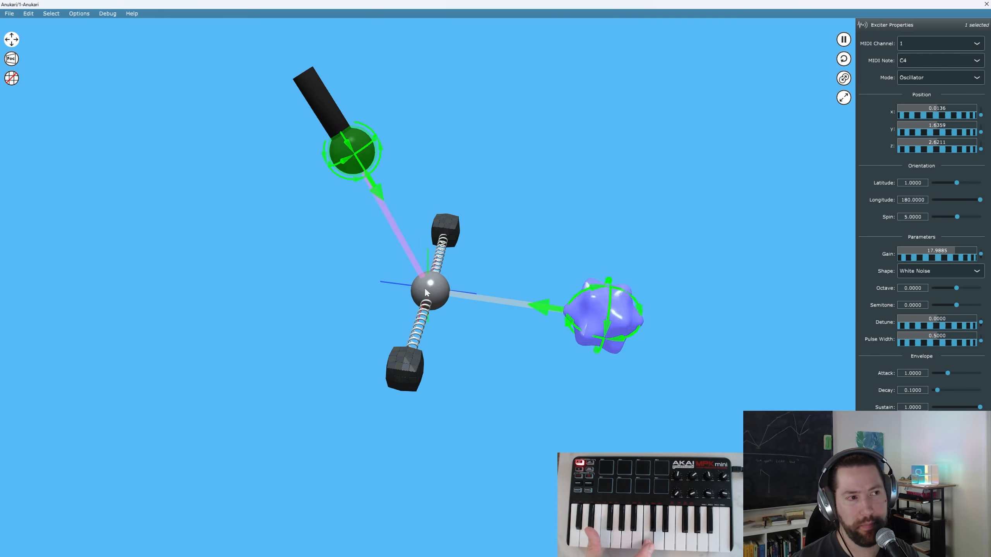
click(427, 292)
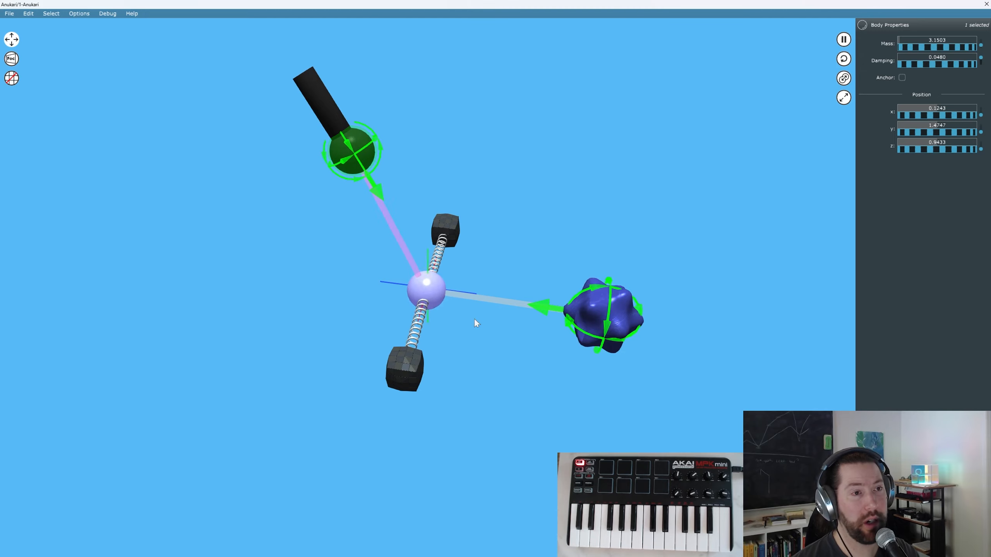
drag(917, 48, 973, 55)
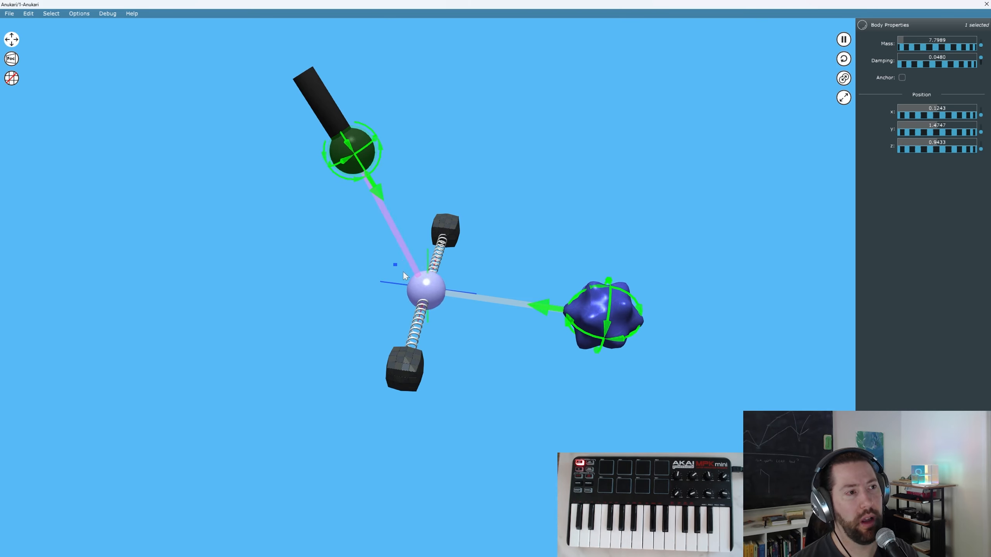
Set both springs' stiffness to about 563579 and length to 0.1, and raise the central sphere's damping to about 1.2
drag(403, 272, 466, 327)
drag(909, 320, 949, 315)
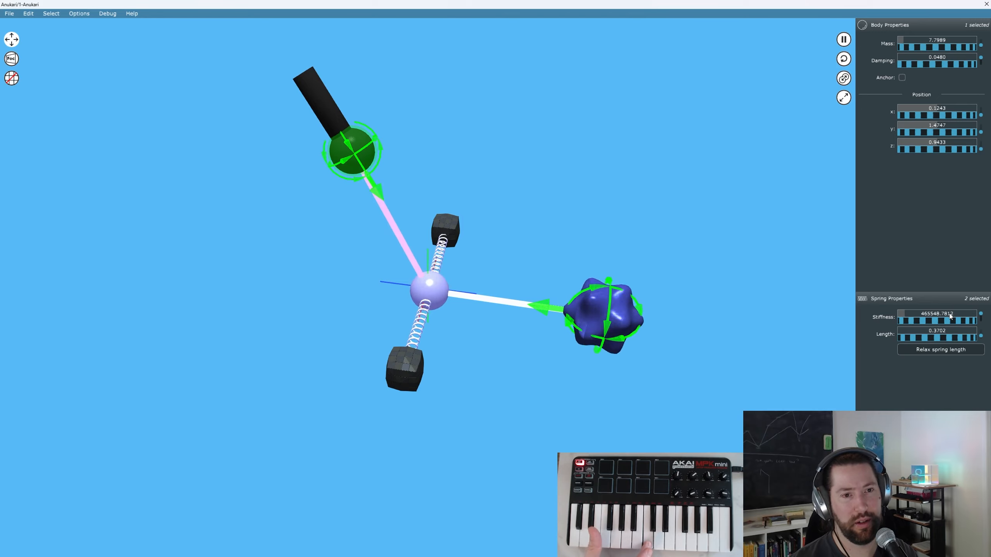
drag(911, 339, 939, 340)
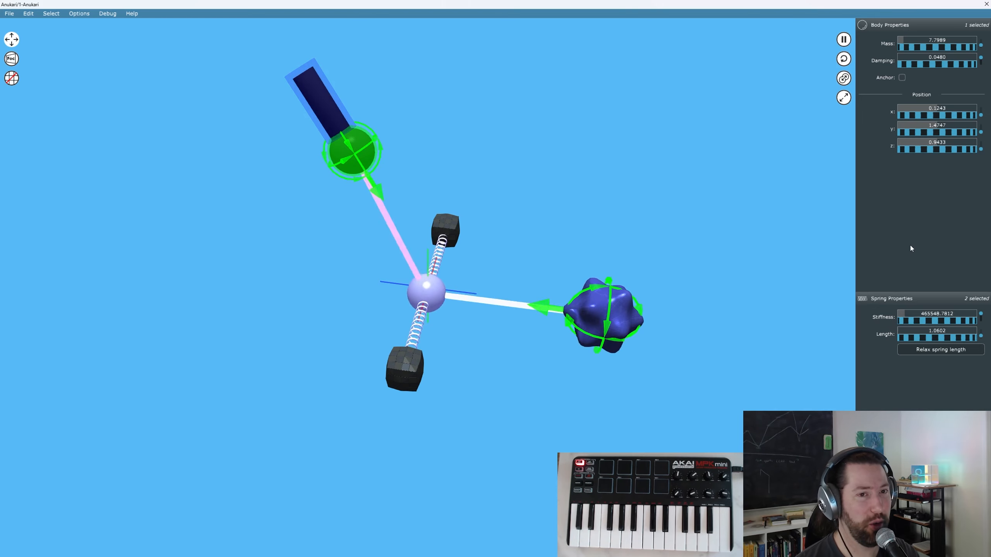
mouse_move(929, 337)
mouse_down()
mouse_move(893, 339)
mouse_move(926, 322)
mouse_up()
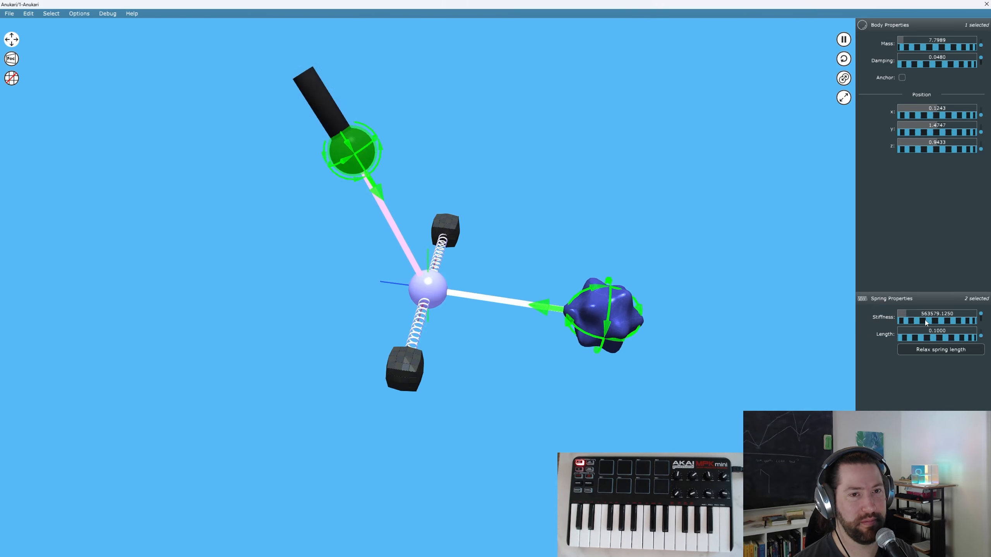
drag(909, 66, 920, 70)
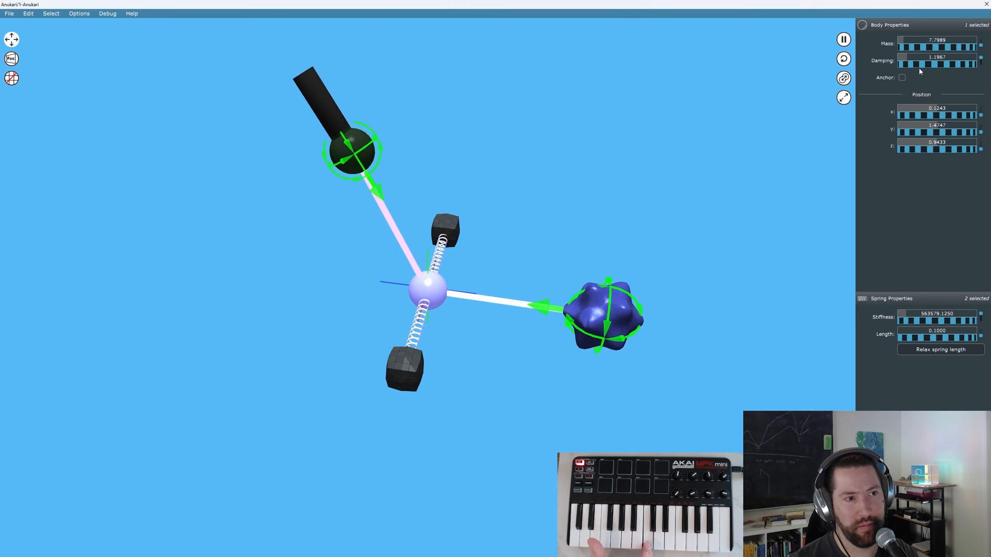
Change the oscillator exciter's shape to Rectangle
click(630, 337)
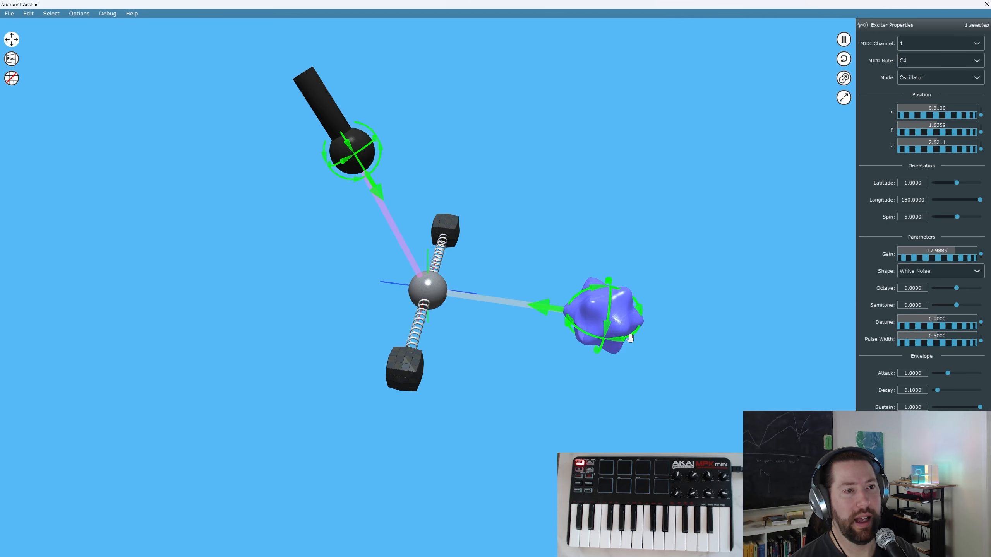
click(935, 272)
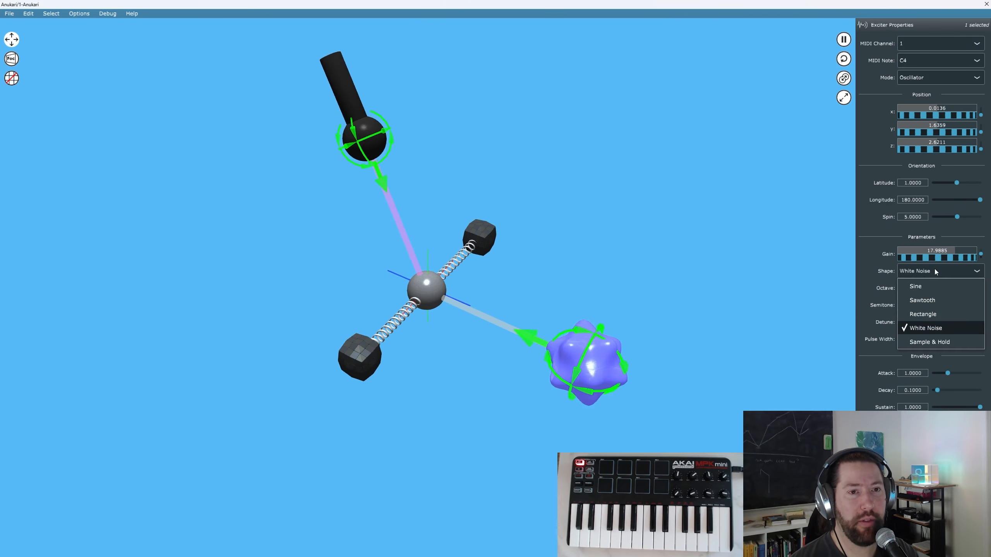
click(932, 315)
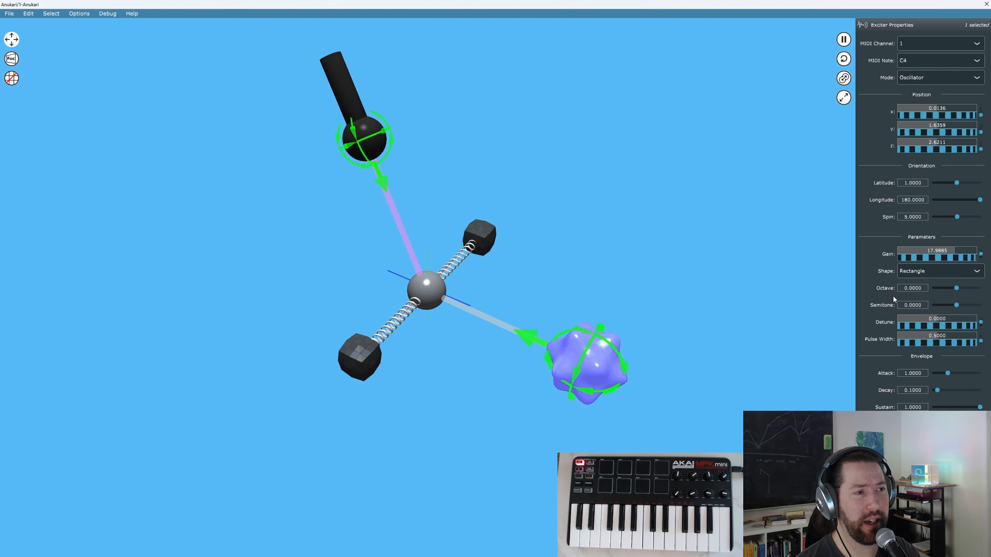
Try the oscillator at octave 1, settle on octave -1, and lengthen its envelope attack to about 5.09 seconds
click(964, 289)
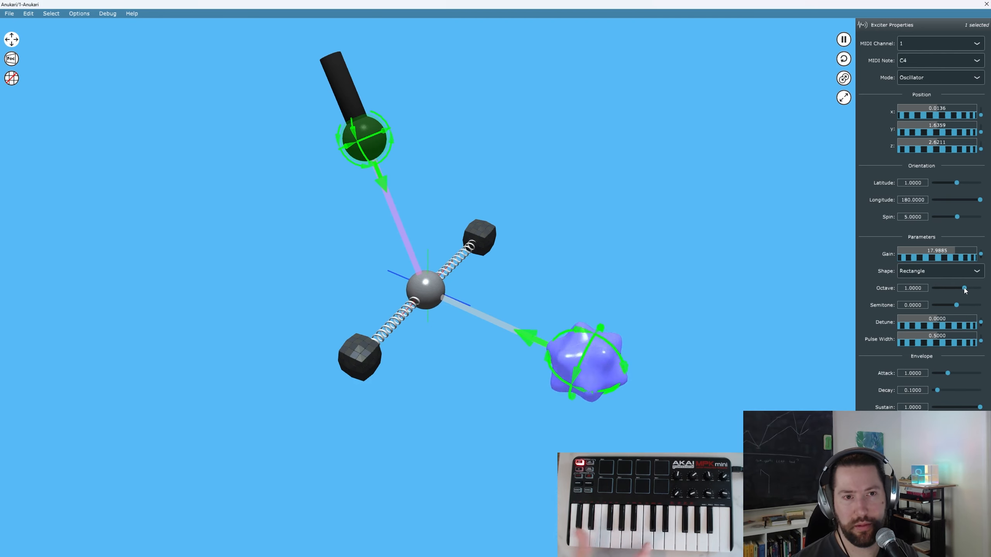
drag(964, 289, 948, 290)
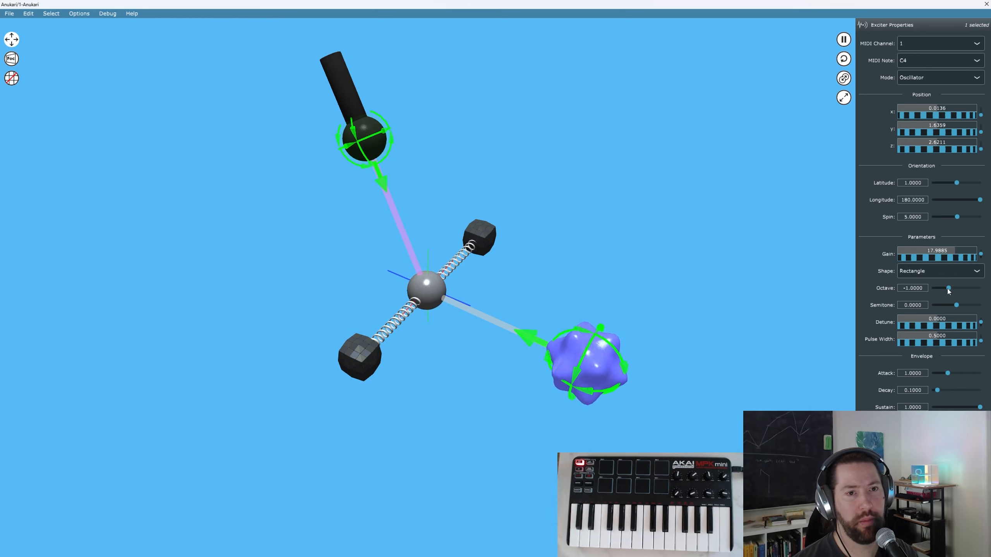
double_click(964, 306)
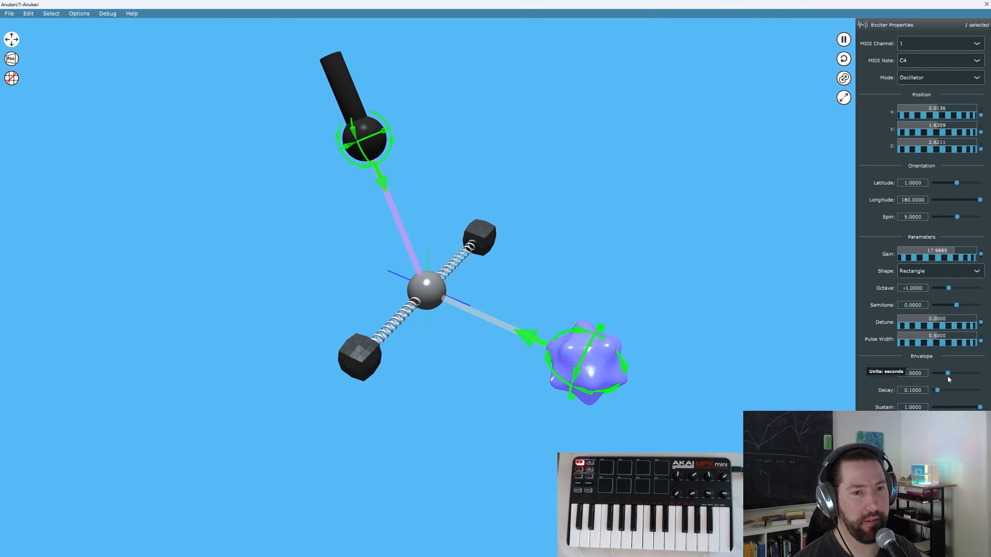
drag(948, 375, 931, 378)
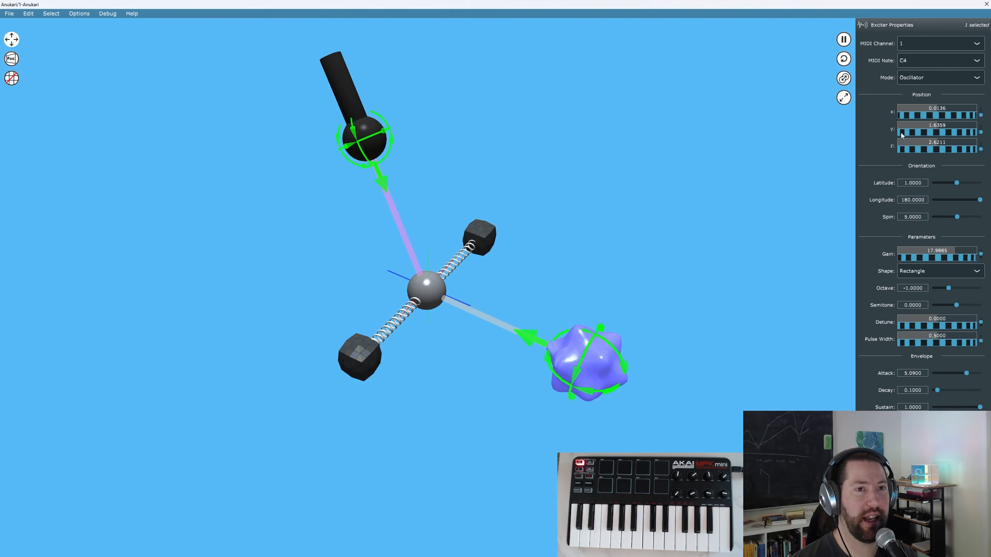
Switch the exciter to Bow mode and lower the microphone's gain to about -68.7 dB
click(943, 77)
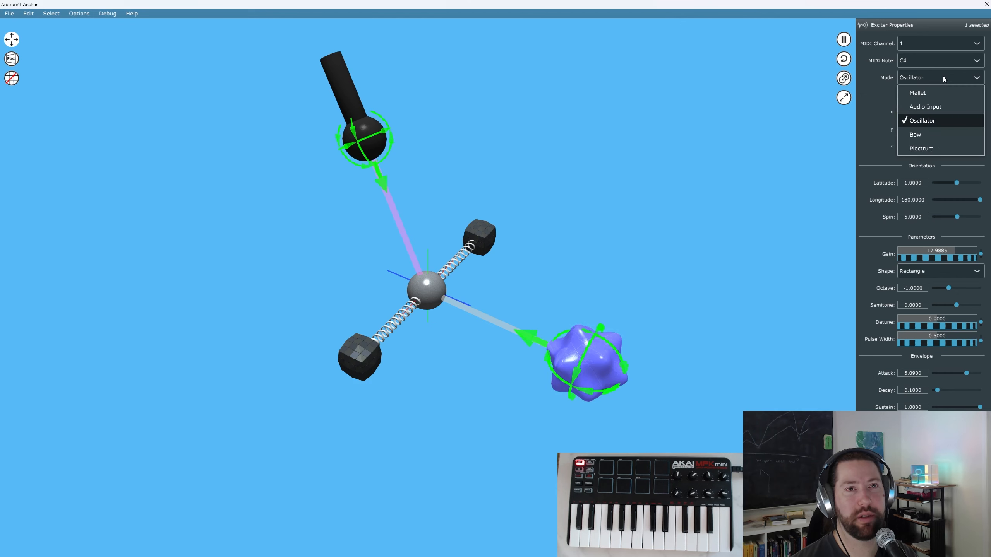
click(930, 135)
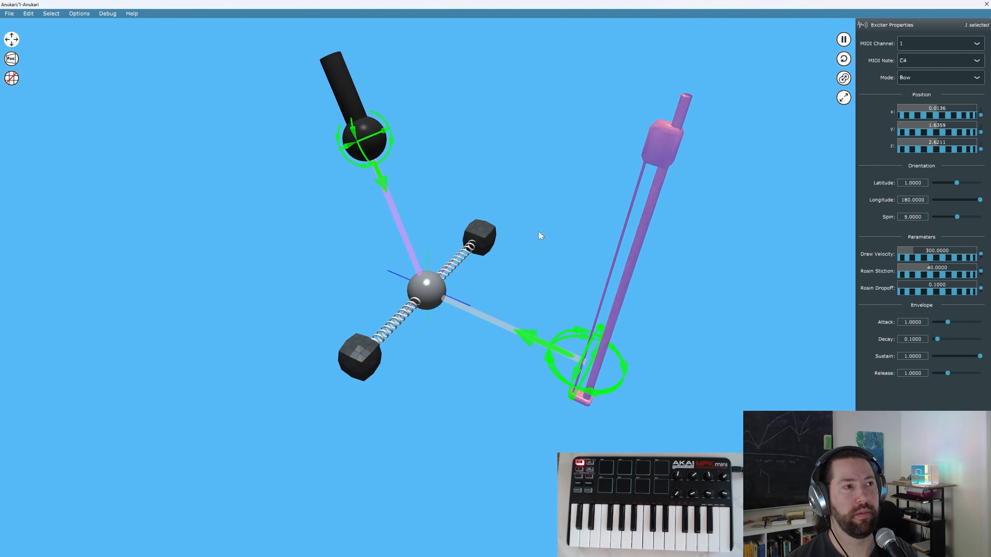
click(343, 95)
drag(963, 48, 875, 50)
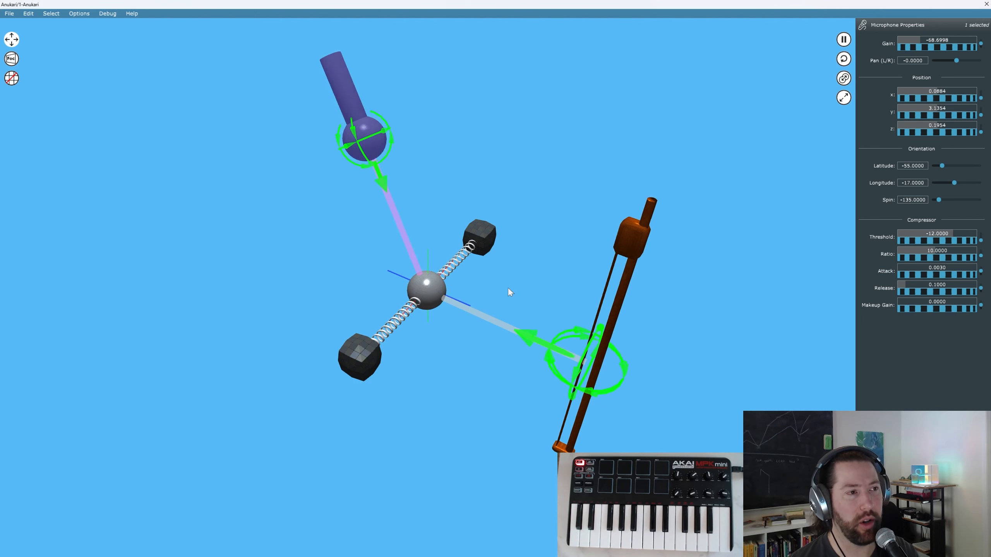
Increase the central sphere's mass to about 13.1 g
click(434, 294)
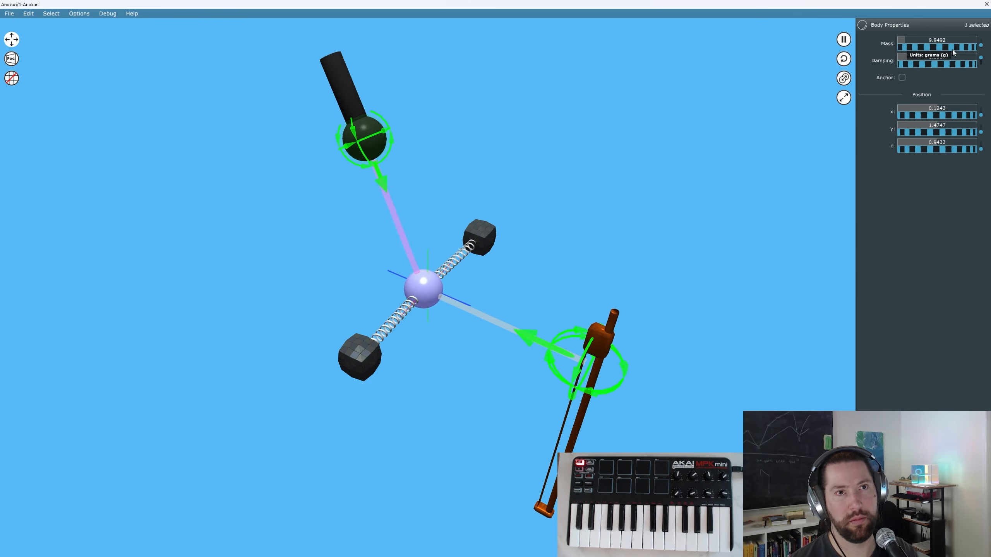
drag(952, 49, 989, 52)
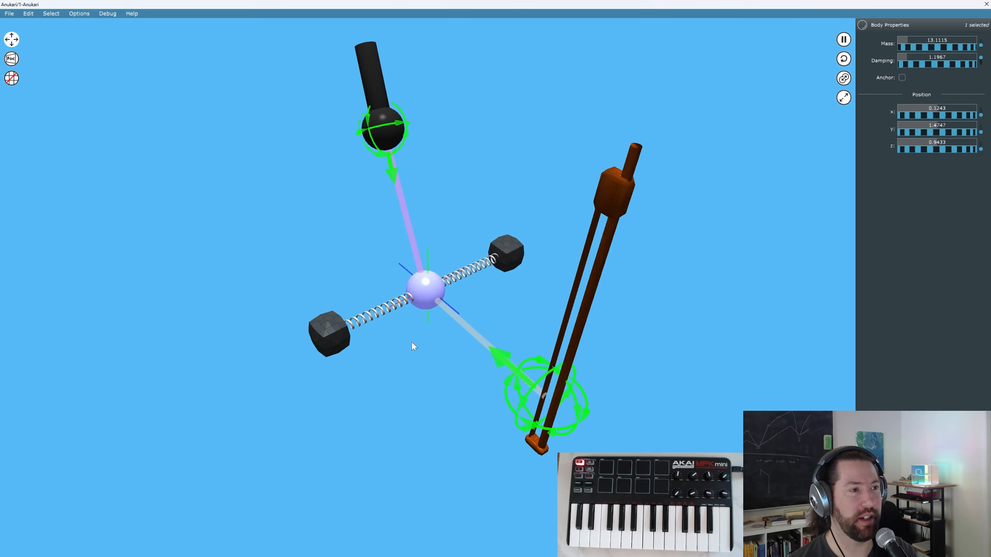
Pull the central sphere off its resting point and release it to illustrate how the bow grabs and lets go
middle_drag(411, 341, 384, 370)
drag(433, 296, 444, 331)
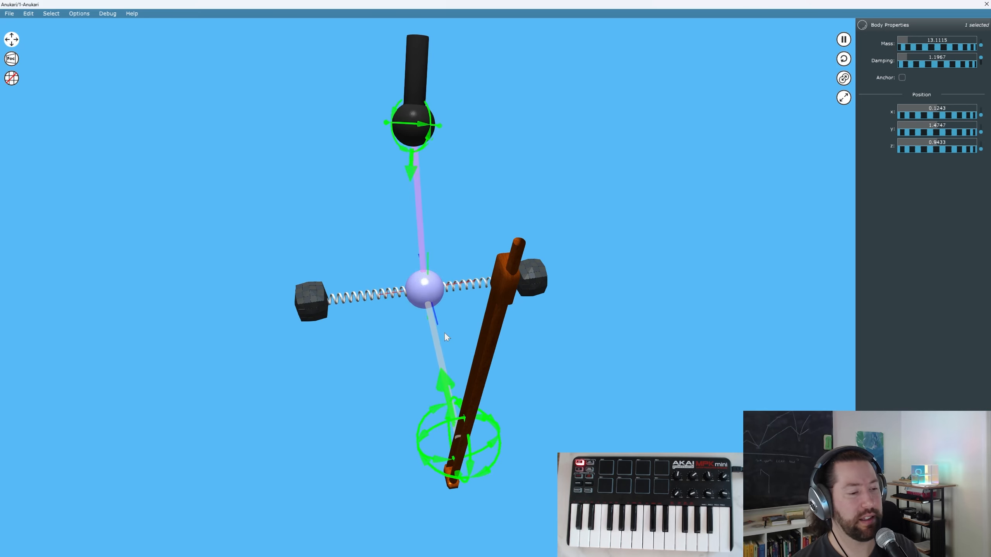
middle_drag(438, 332, 434, 312)
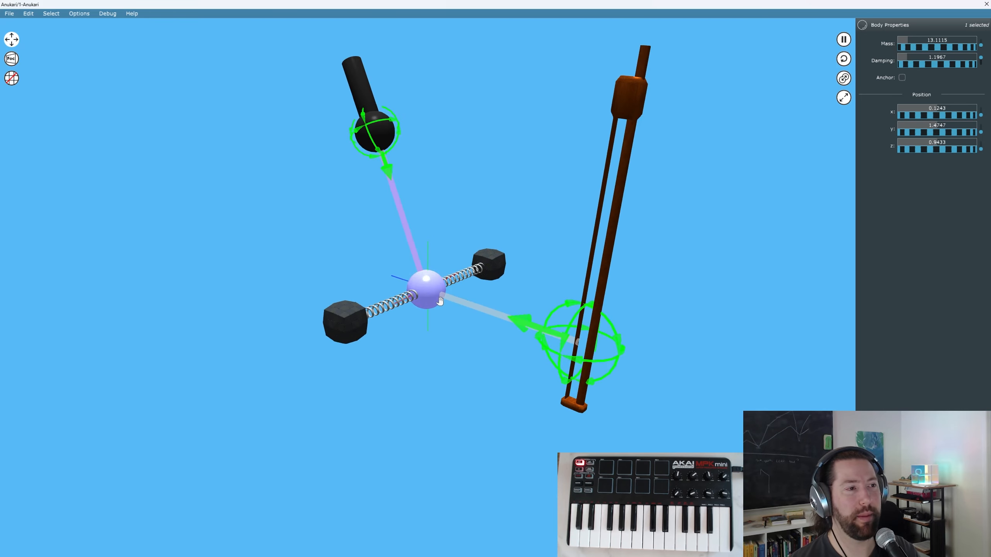
mouse_move(440, 300)
mouse_down()
mouse_move(422, 482)
mouse_move(429, 31)
mouse_move(421, 535)
mouse_move(433, 117)
mouse_move(436, 402)
mouse_move(435, 281)
mouse_move(438, 291)
mouse_up()
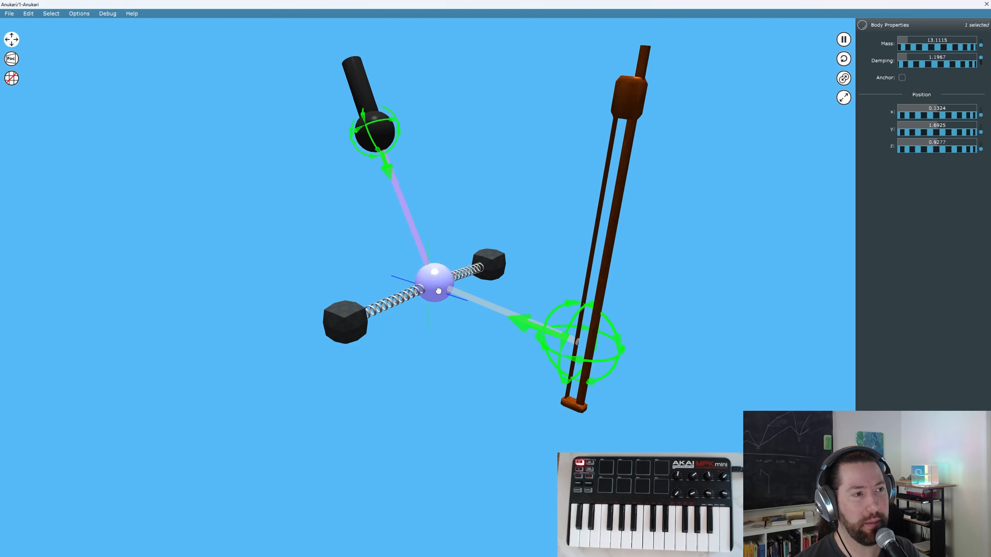
drag(438, 290, 439, 291)
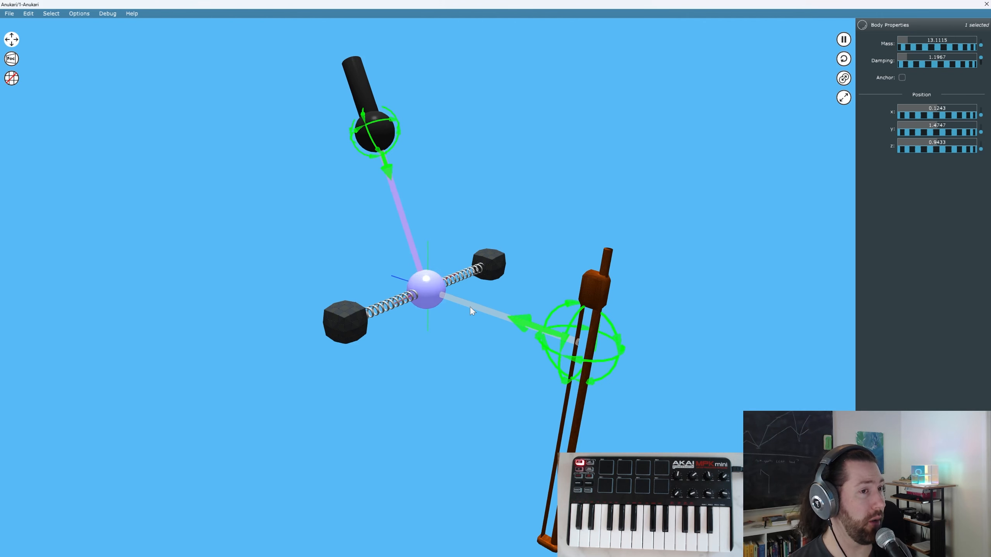
Raise the bow's draw velocity to about 600.5
click(574, 299)
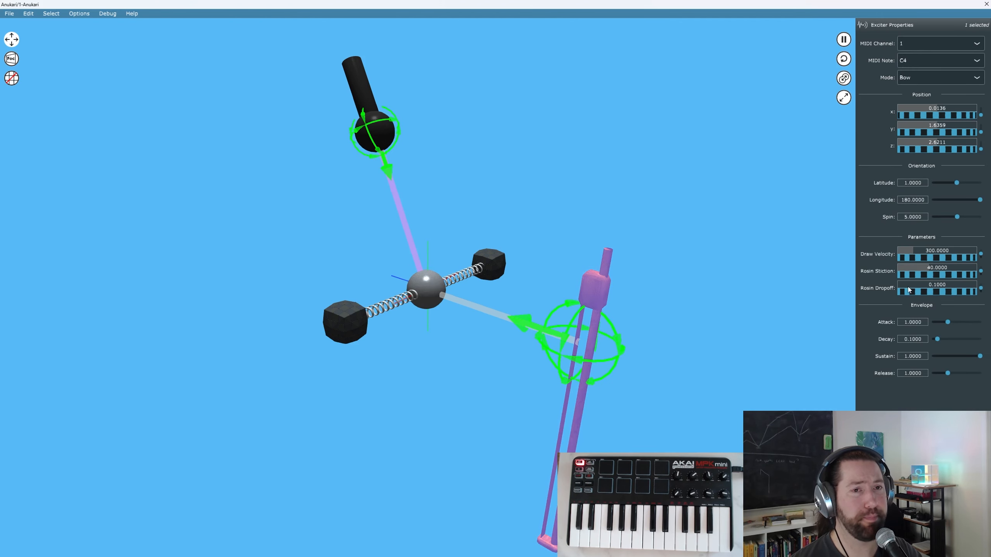
drag(908, 258, 966, 258)
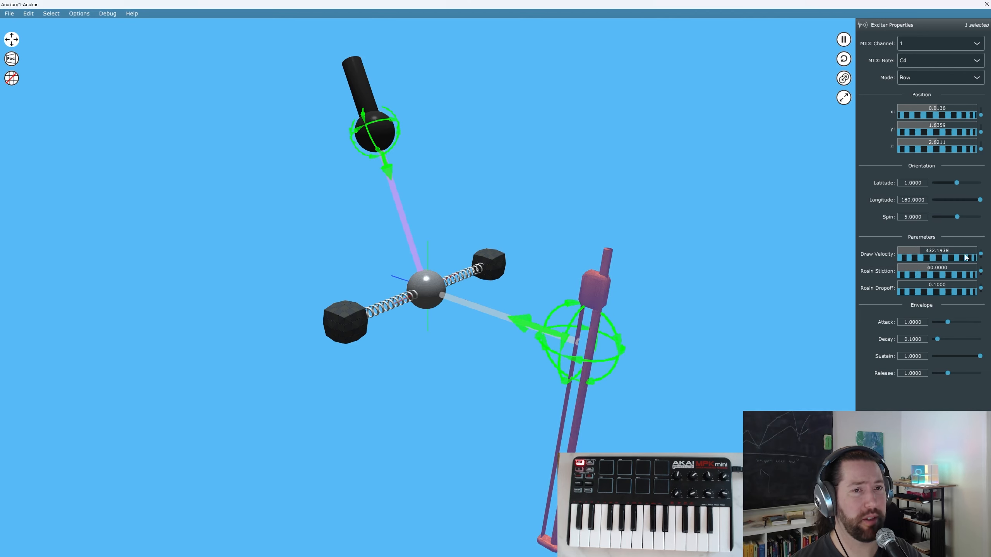
scroll(964, 258, up, 3)
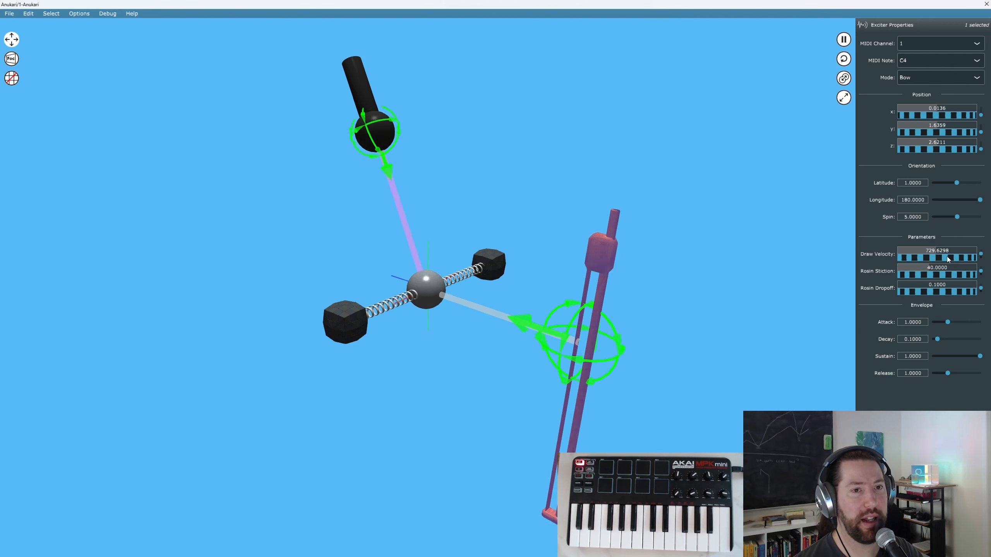
scroll(929, 258, down, 2)
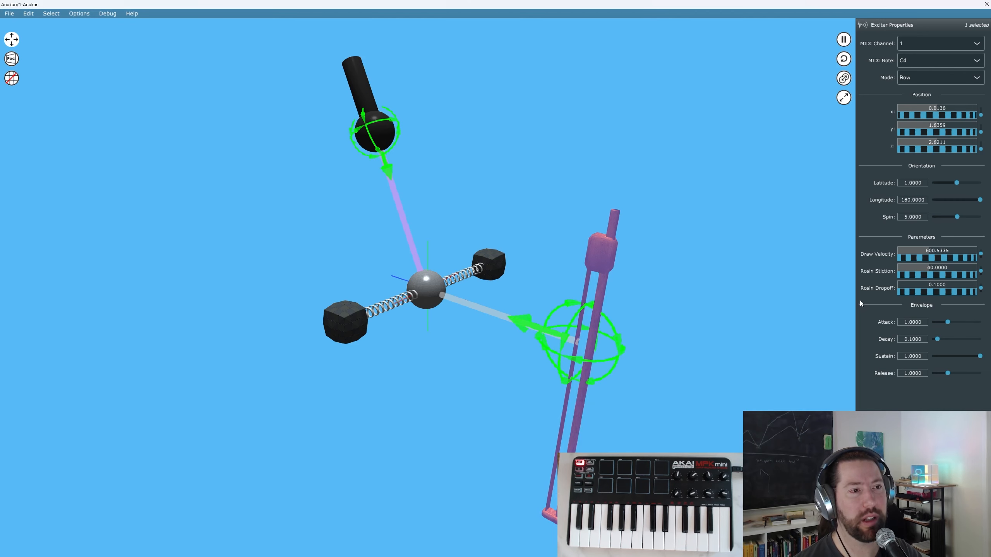
Switch the exciter to Plectrum mode and rotate it to latitude 45, longitude -149 and spin -16
click(931, 75)
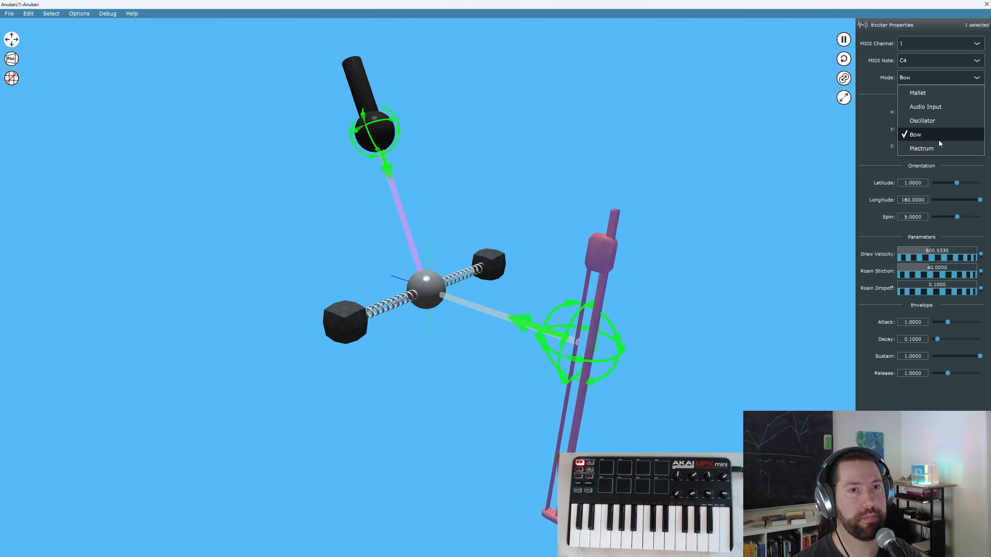
click(932, 151)
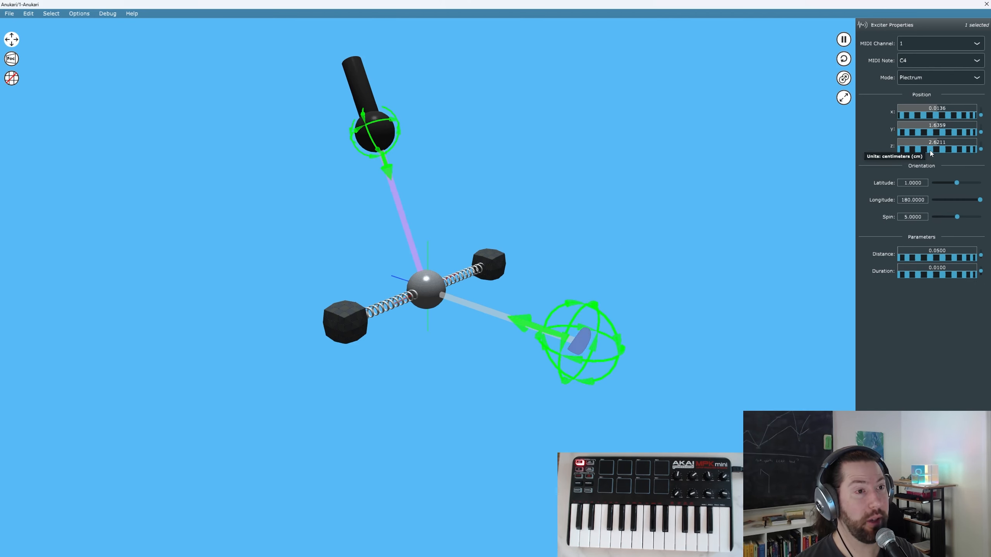
right_drag(636, 322, 636, 290)
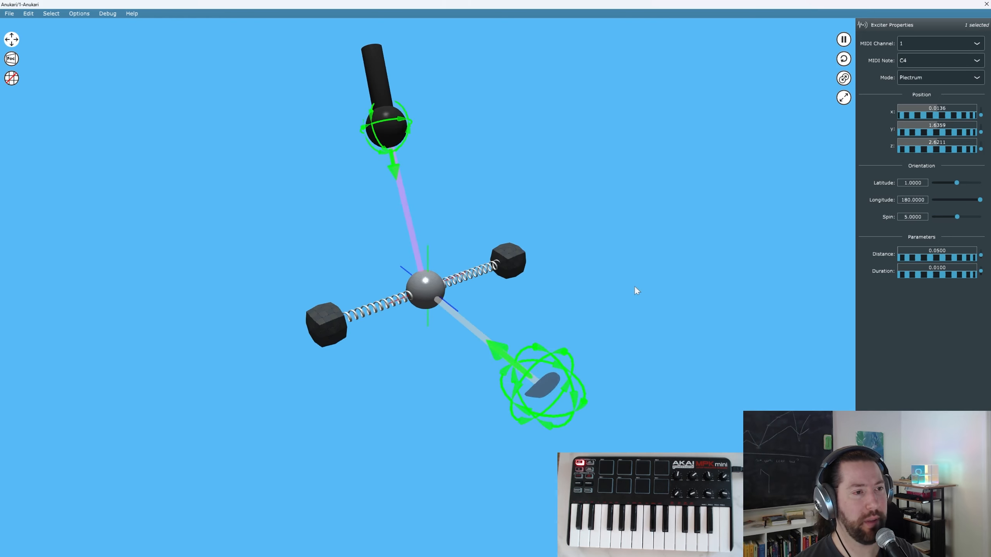
drag(548, 381, 561, 402)
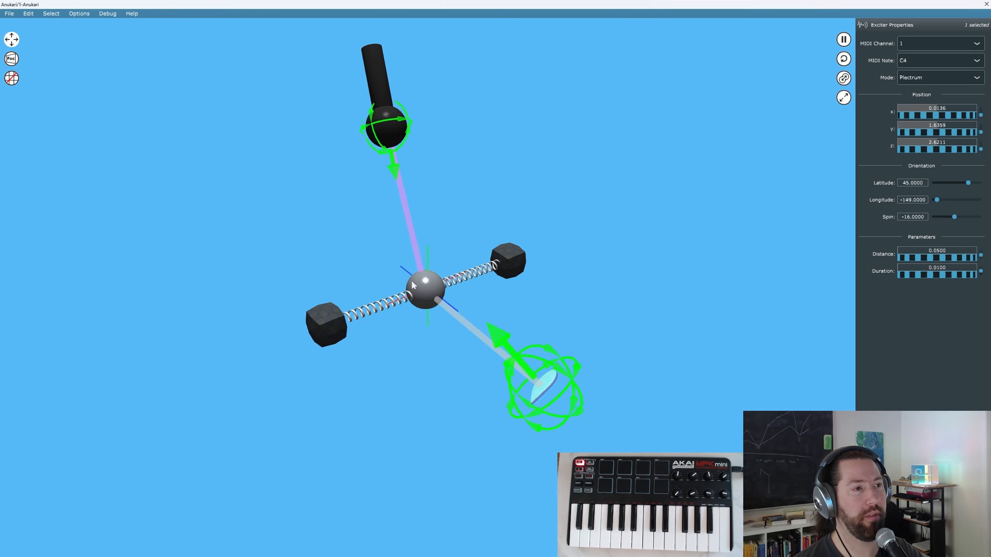
Displace the central sphere by hand to demonstrate plucking, and set the microphone's gain to about -75.4 dB
mouse_move(432, 299)
mouse_down()
mouse_move(433, 326)
mouse_move(429, 292)
mouse_up()
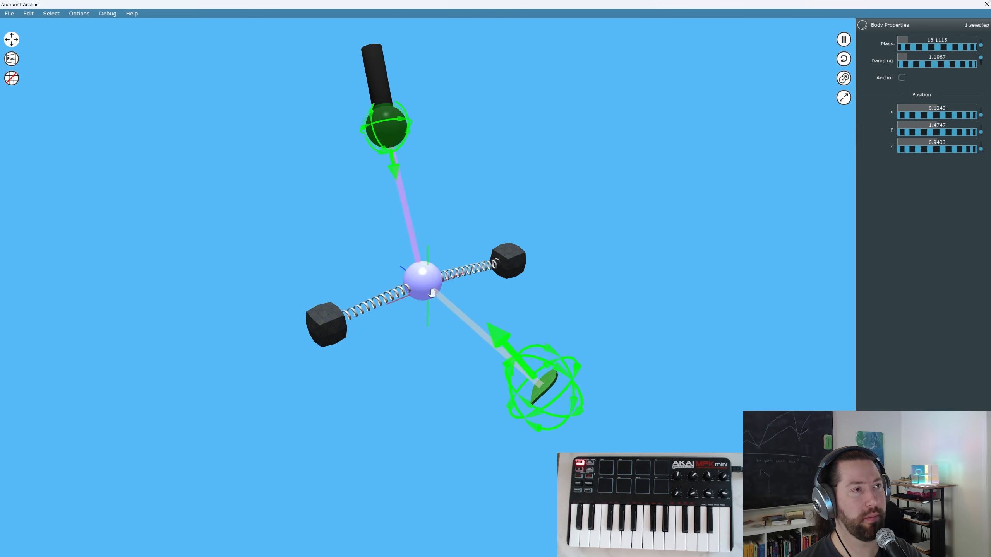
click(384, 90)
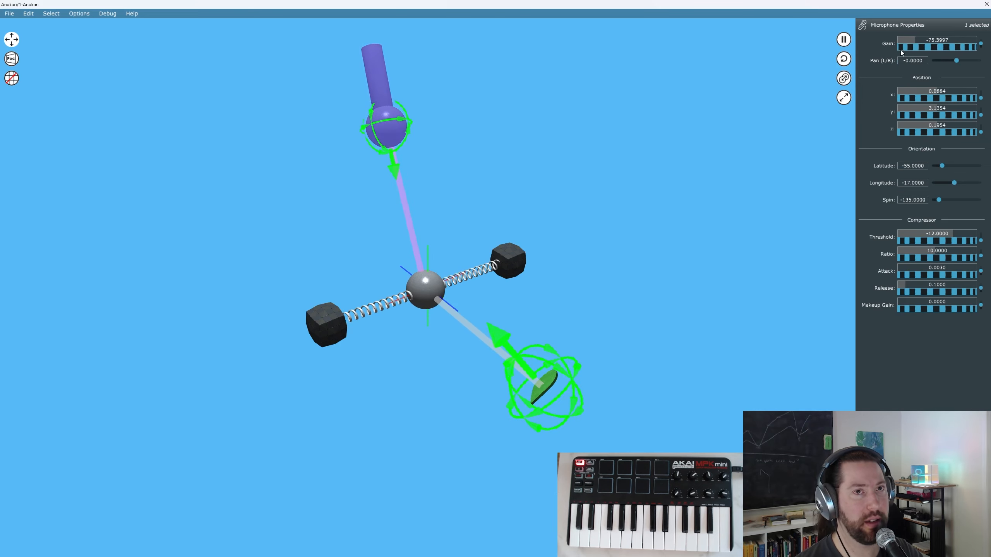
drag(425, 284, 423, 335)
Rotate the plectrum to latitude -56, longitude -56 and spin -133, and increase its distance to about 0.61 cm
mouse_move(548, 382)
mouse_down()
mouse_move(552, 430)
mouse_move(547, 386)
mouse_up()
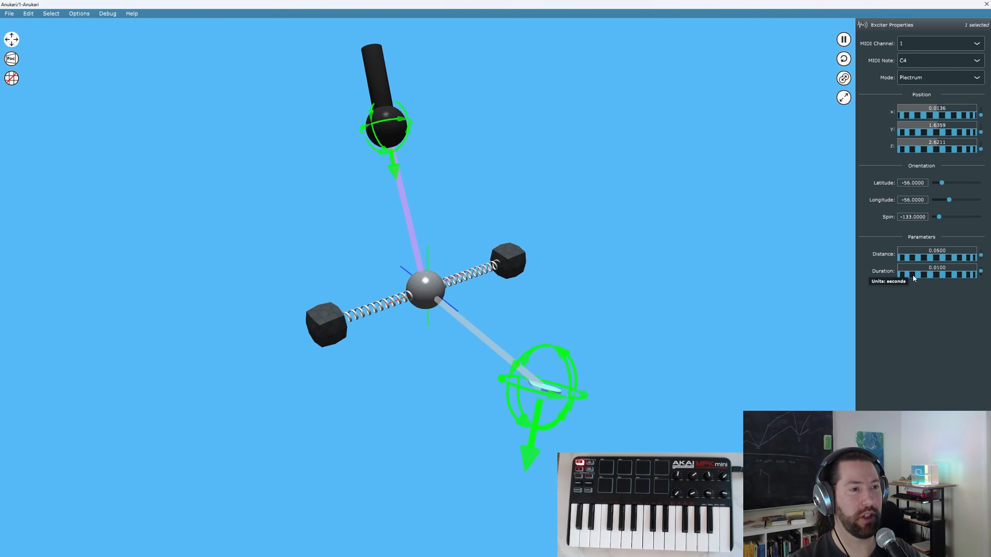
drag(921, 257, 972, 234)
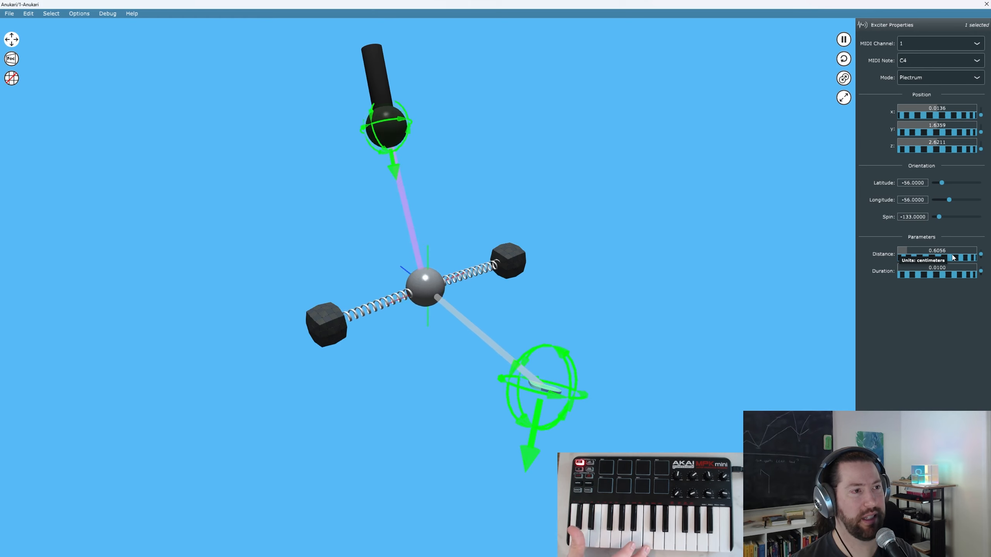
Raise the plectrum's duration to about 0.897 and rotate the plectrum to latitude 61, longitude 119 and spin -106
click(914, 275)
drag(911, 277, 937, 272)
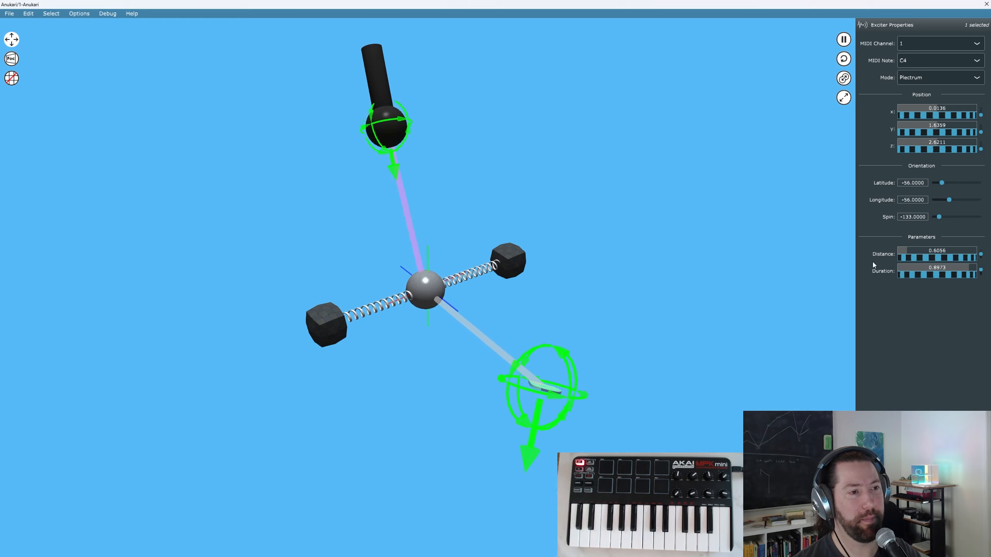
drag(545, 386, 617, 341)
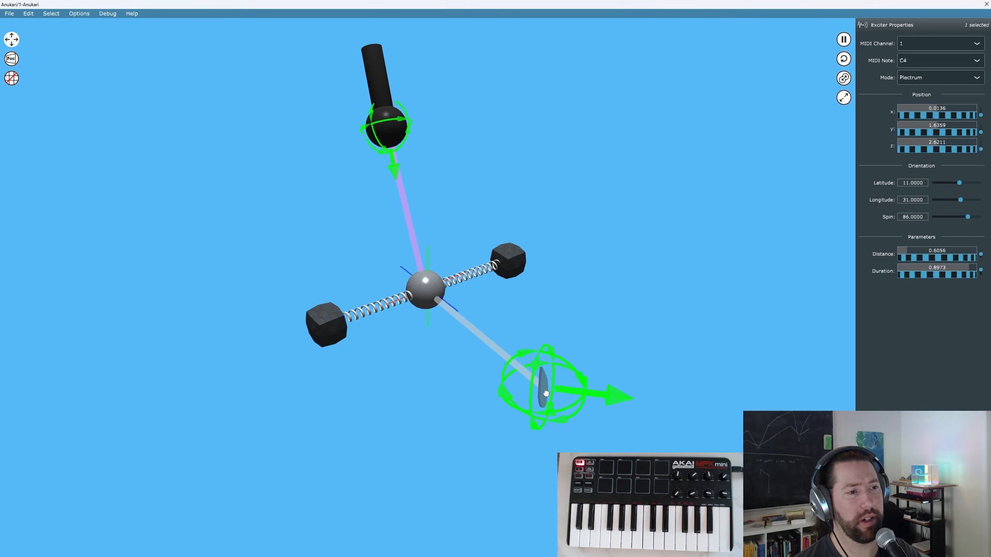
drag(546, 392, 506, 336)
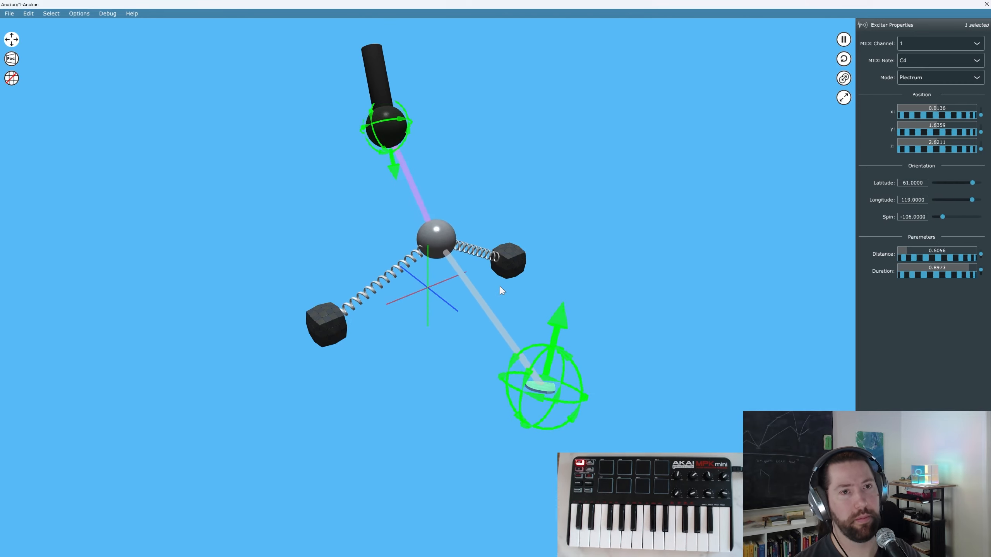
Switch the exciter to Audio Input mode and rotate it toward the central sphere at latitude 10, longitude -170 and spin 102
click(943, 79)
click(934, 106)
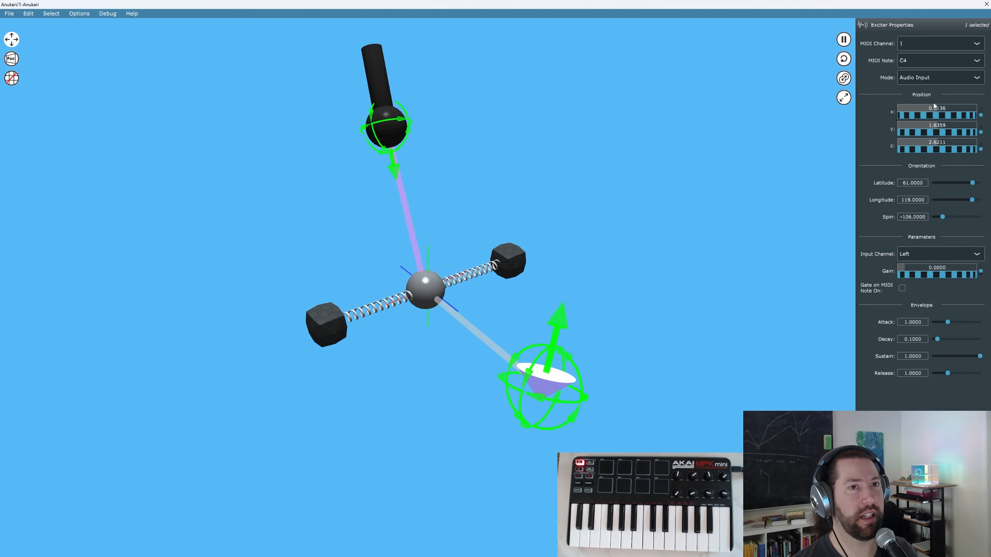
drag(566, 377, 628, 392)
drag(517, 392, 581, 379)
middle_drag(454, 390, 498, 400)
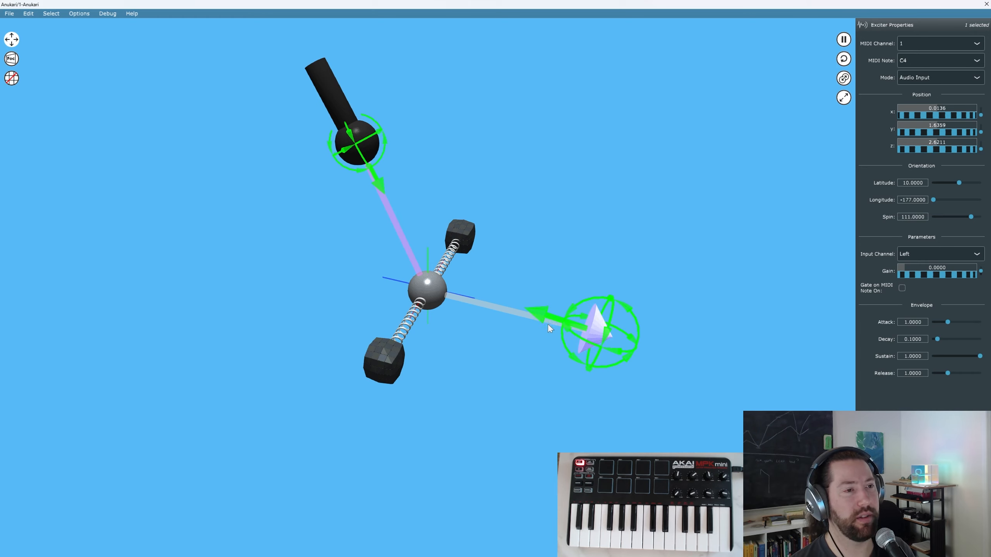
drag(592, 336, 593, 342)
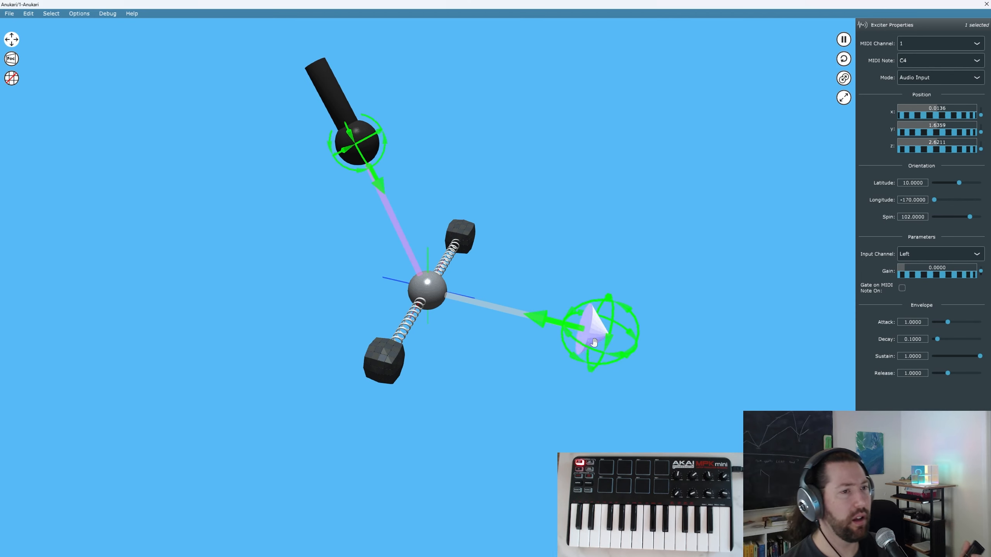
Raise the audio input exciter's gain to about 106.7 dB
mouse_move(909, 272)
mouse_down()
mouse_move(982, 241)
mouse_move(911, 275)
mouse_up()
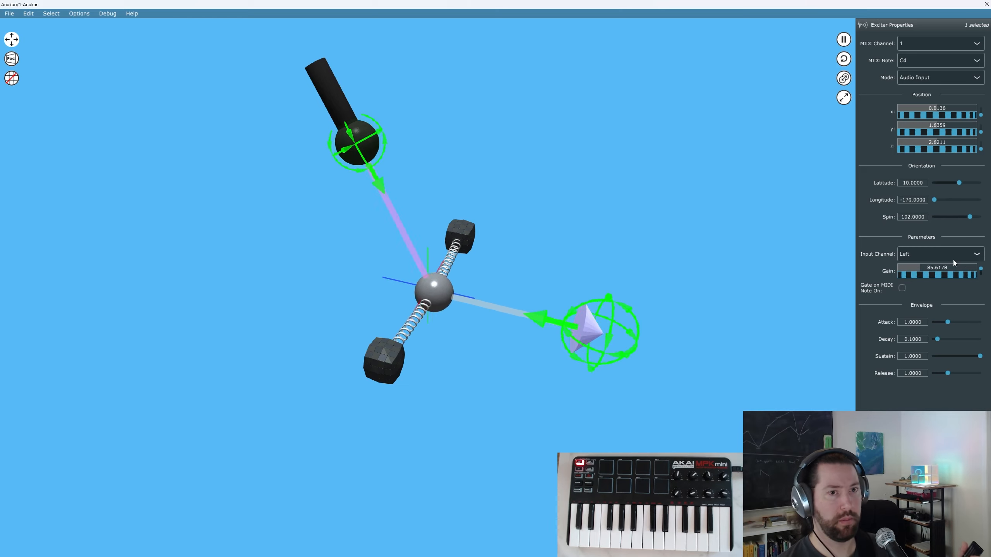
drag(905, 274, 920, 274)
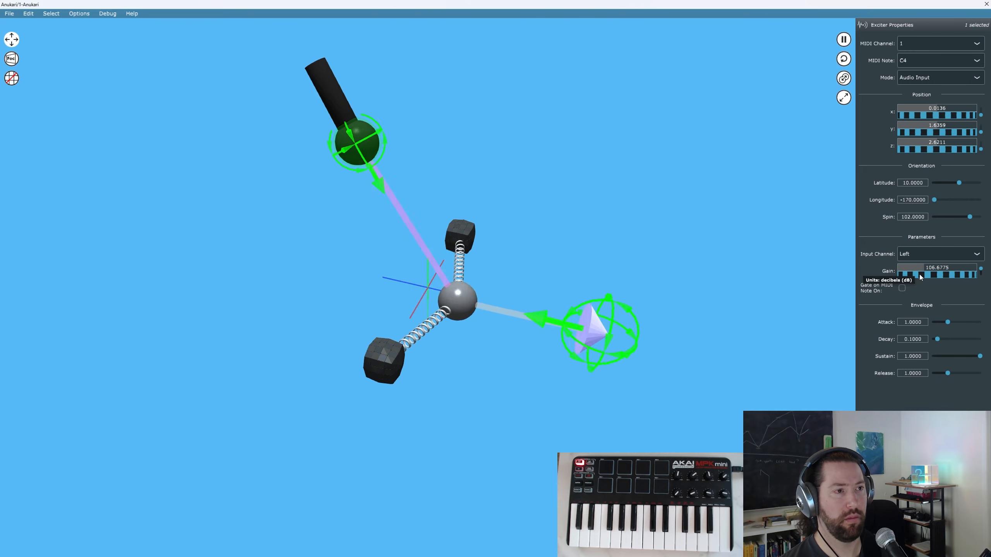
Switch to Ableton Live, reopen the Anukari plugin window and shrink it so both track mixers stay in view
click(987, 3)
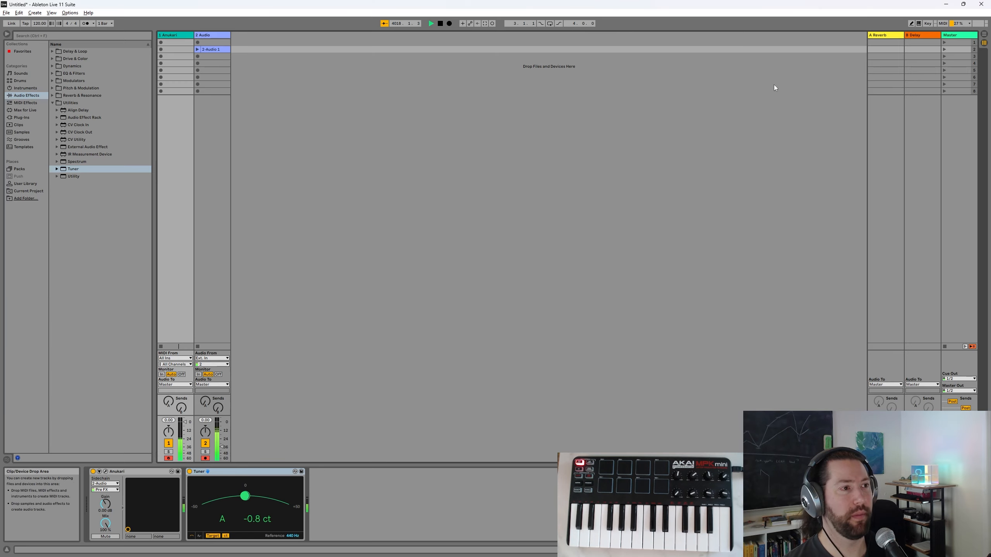
click(106, 472)
drag(253, 6, 321, 23)
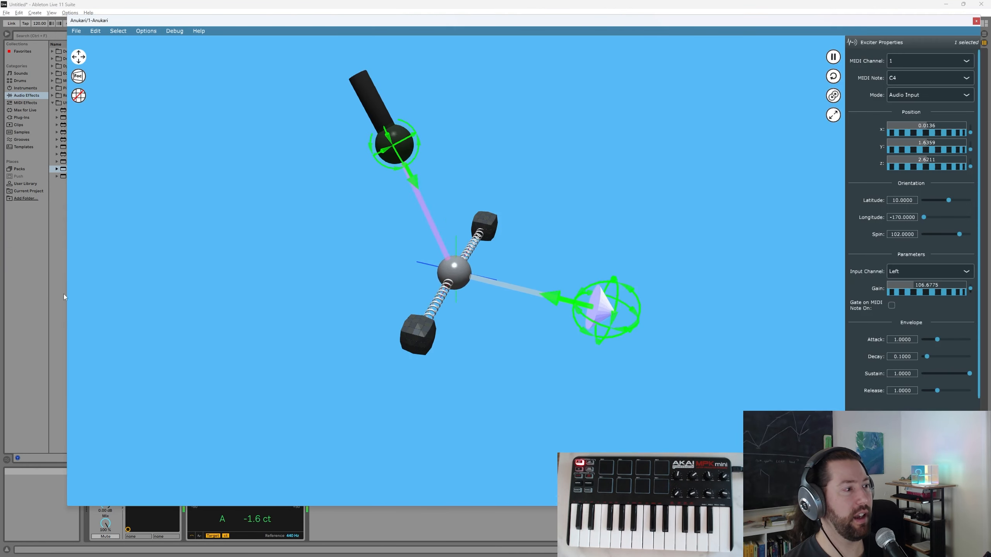
drag(68, 506, 237, 461)
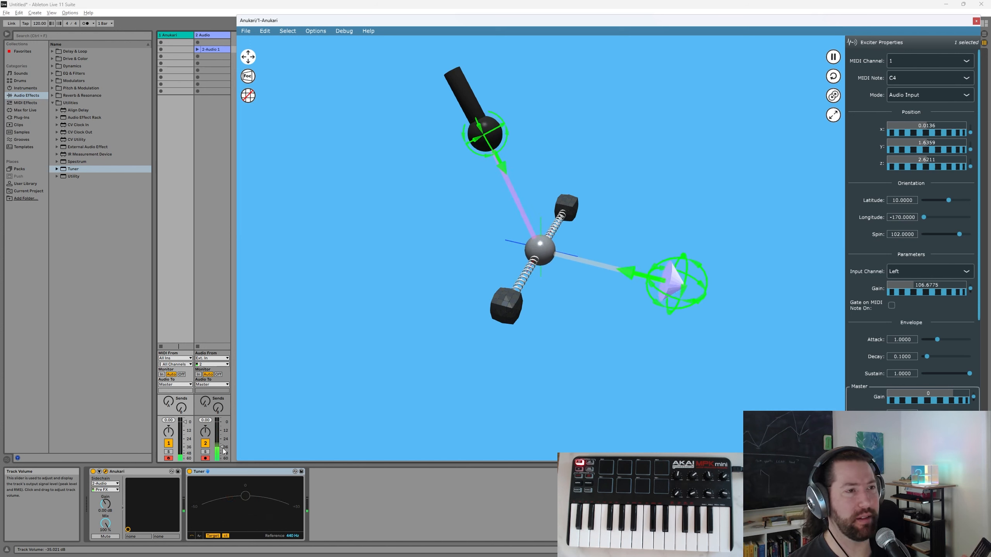
Select the central sphere, deactivate the 2 Audio track and maximize the Anukari plugin window
click(544, 249)
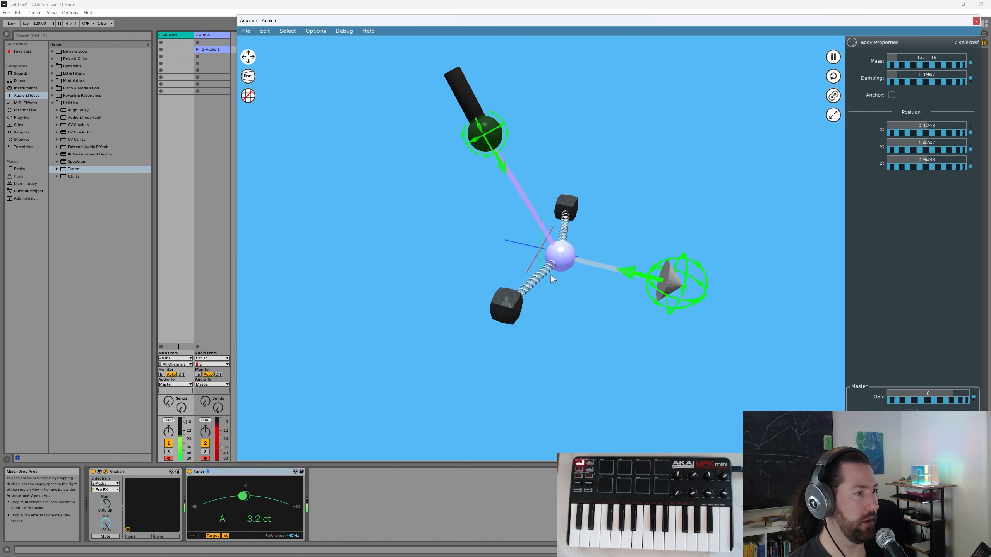
click(205, 445)
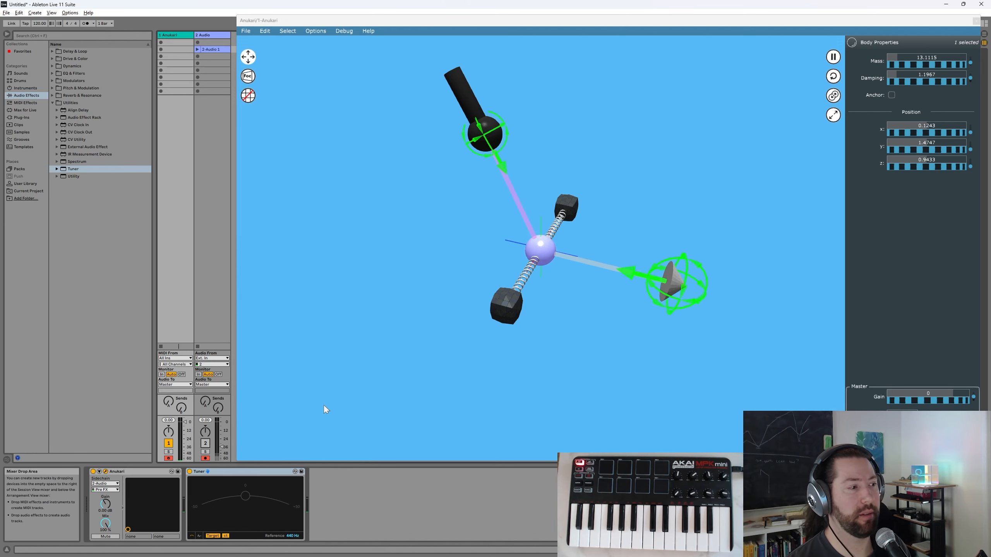
double_click(761, 20)
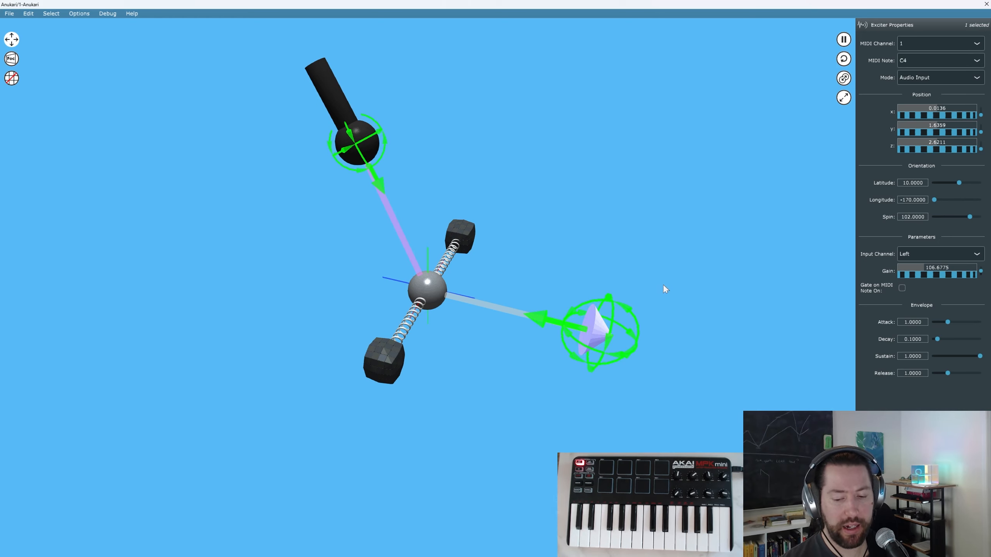
Scatter twelve anchors, one free body and several microphones in the empty space around the instrument
middle_drag(661, 286, 603, 259)
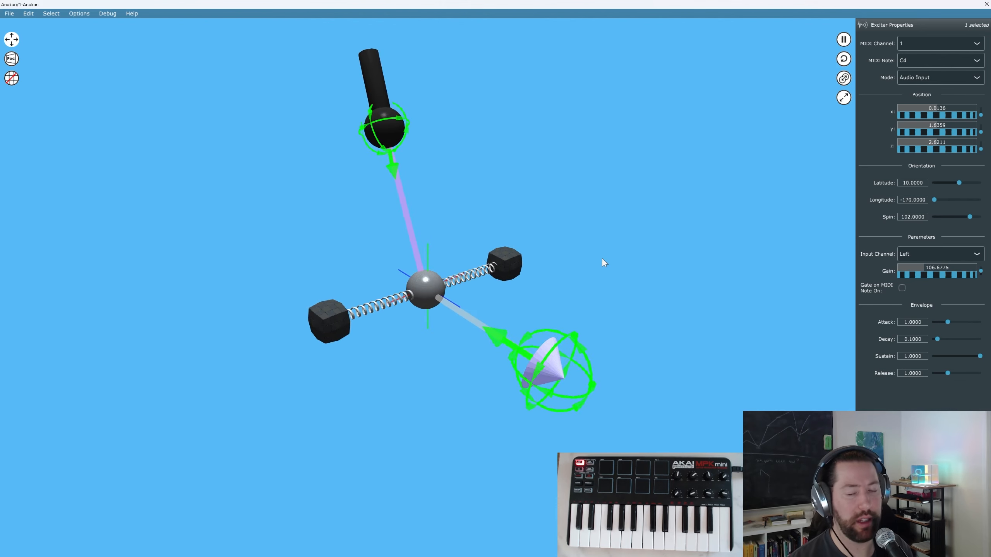
middle_drag(588, 255, 533, 264)
middle_drag(300, 209, 304, 212)
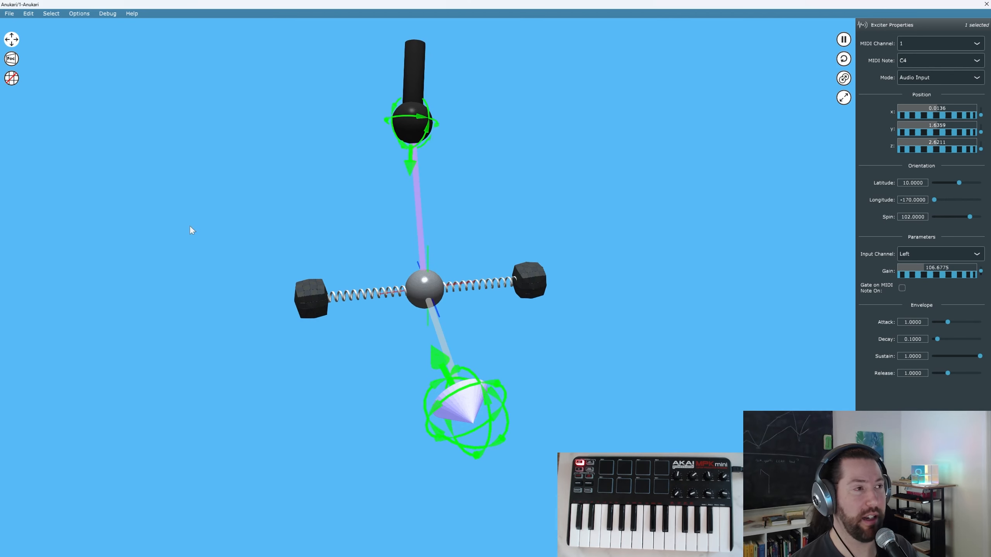
key(a)
key(a)
key(a)
key(a)
key(a)
key(a)
key(a)
key(a)
key(a)
key(a)
key(a)
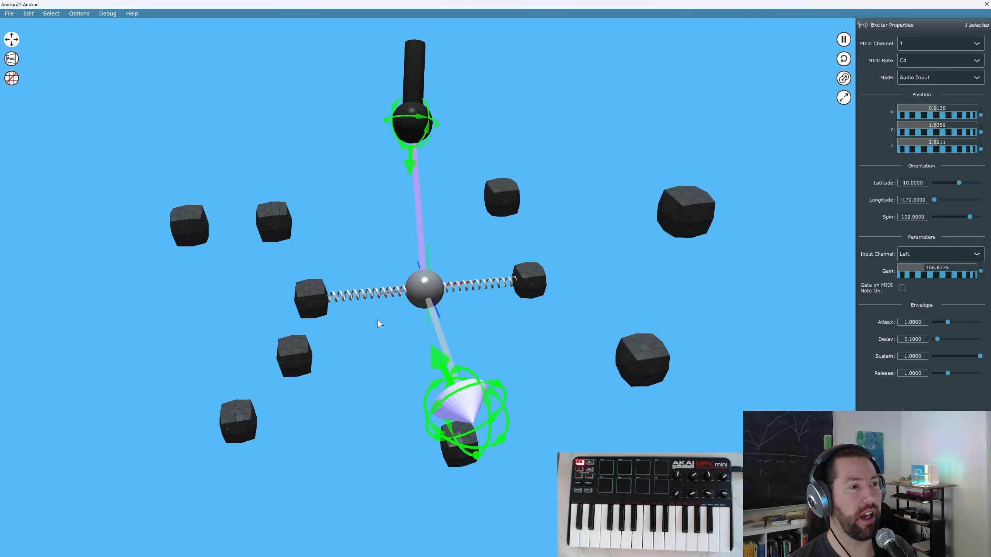
key(a)
key(b)
key(m)
key(m)
key(m)
key(m)
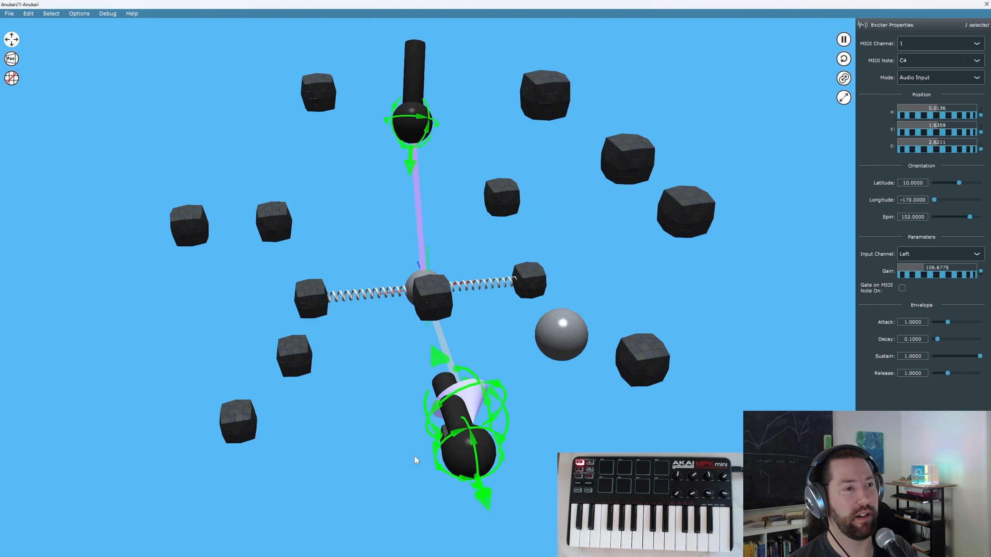
Undo the added microphones, body and anchors until only one extra anchor remains
key(ctrl+z)
key(ctrl+z)
key(ctrl+z)
key(ctrl+z)
key(ctrl+z)
key(ctrl+z)
key(ctrl+z)
key(ctrl+z)
key(ctrl+z)
key(ctrl+z)
key(ctrl+z)
key(ctrl+z)
key(ctrl+z)
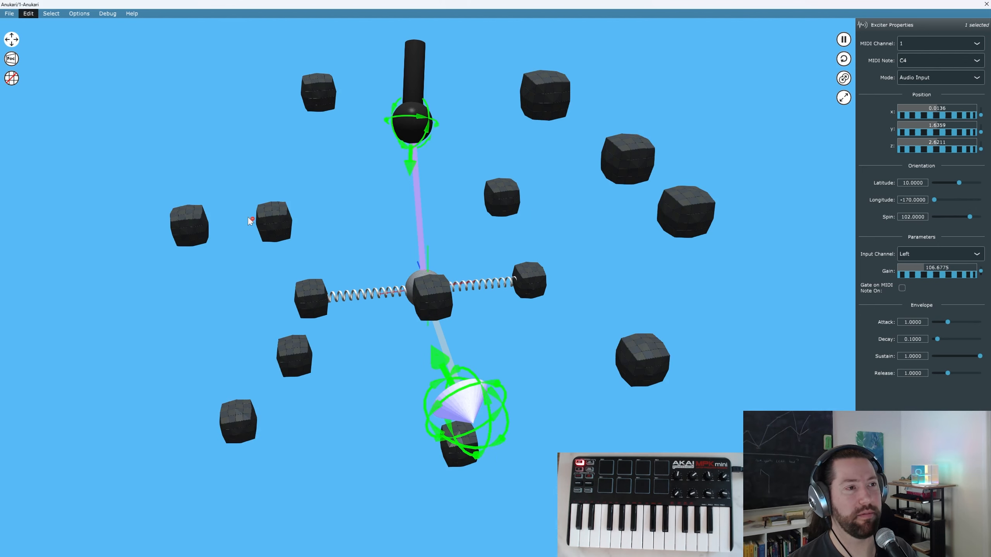
key(ctrl+z)
key(ctrl+z)
key(ctrl+z)
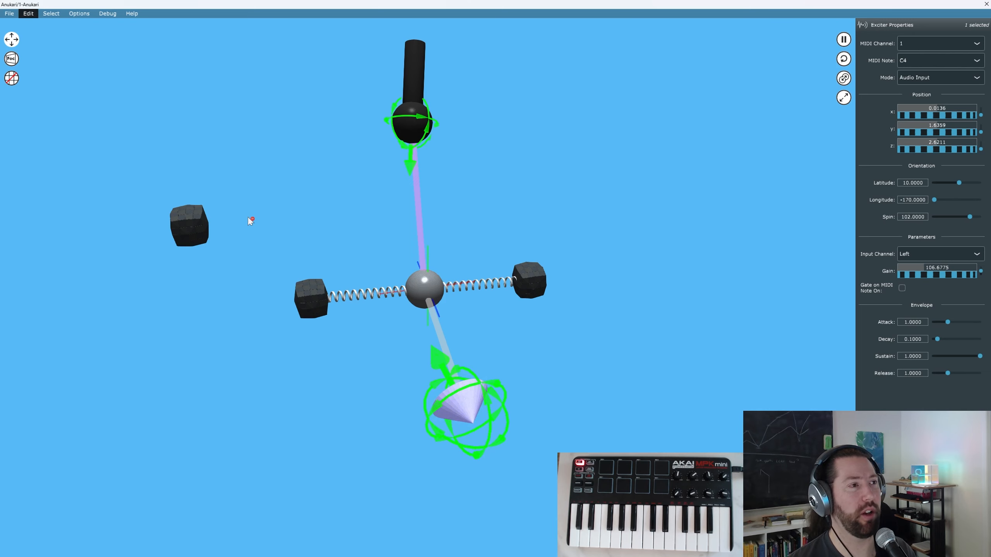
Redo the undone placements until four extra anchors are back in the scene
key(ctrl+y)
key(ctrl+y)
key(ctrl+y)
key(ctrl+y)
key(ctrl+y)
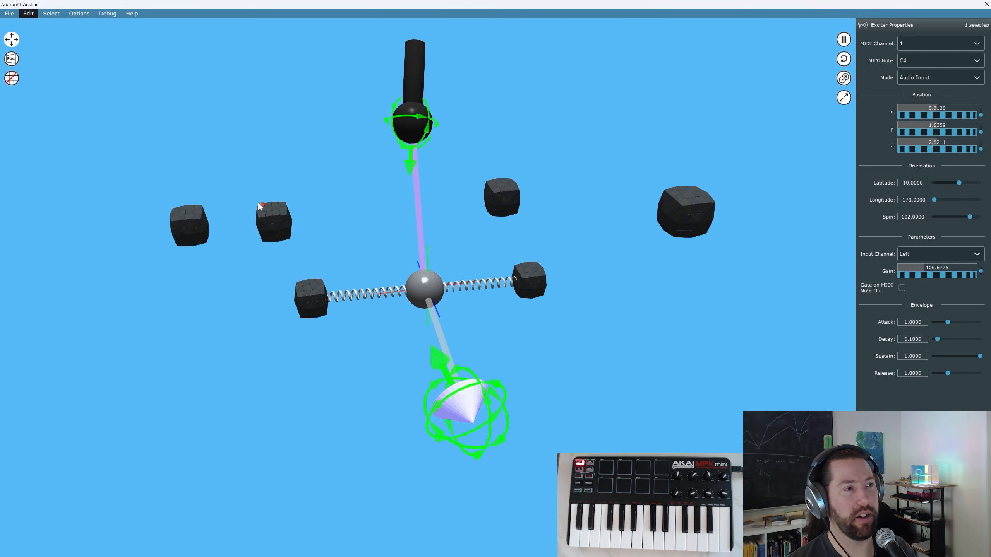
Undo the redone anchor placements until only the original instrument remains
key(ctrl+z)
key(ctrl+z)
key(ctrl+z)
key(ctrl+z)
key(ctrl+z)
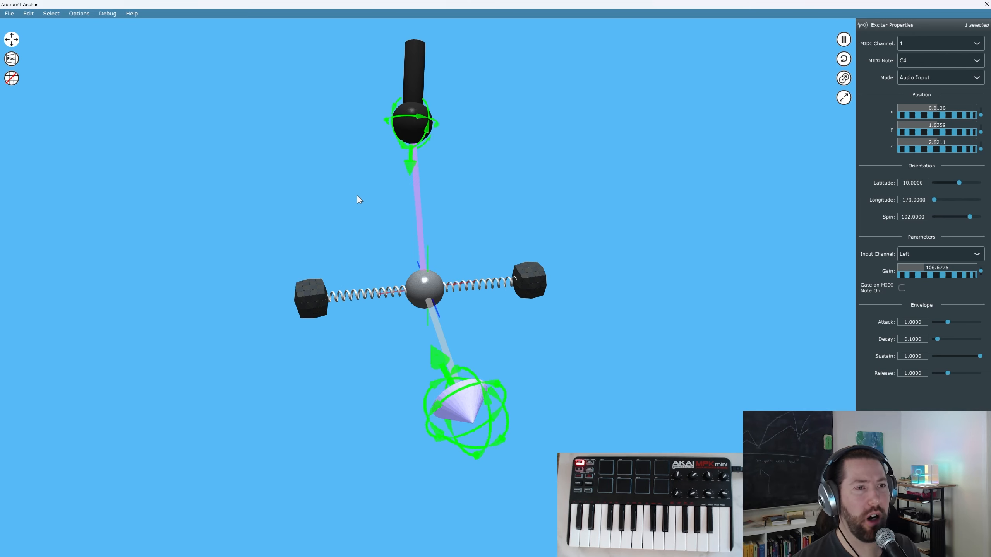
Select the whole instrument with a selection box around all bodies, springs, the microphone and the exciter
drag(947, 278, 732, 281)
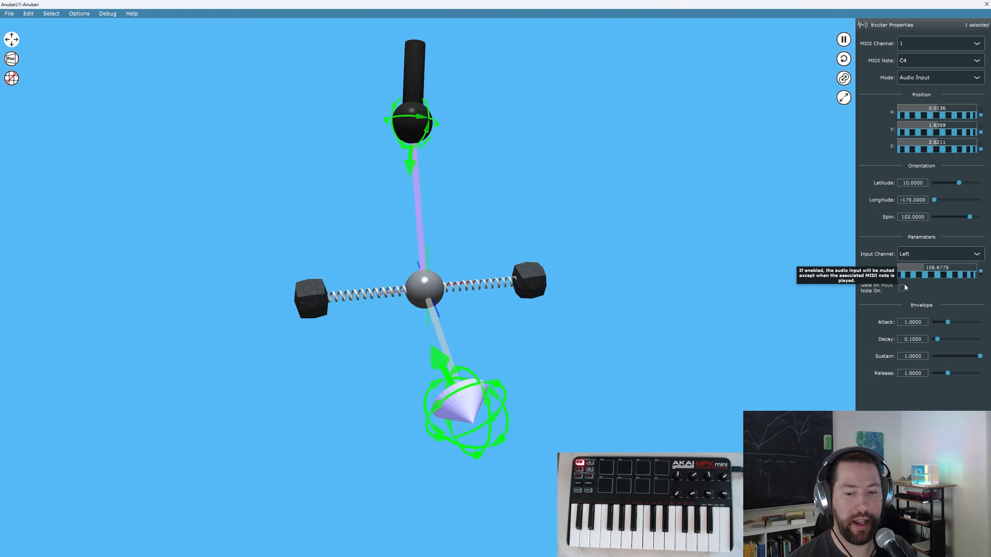
middle_drag(543, 276, 469, 225)
scroll(575, 246, down, 2)
click(393, 161)
drag(286, 104, 610, 456)
click(410, 177)
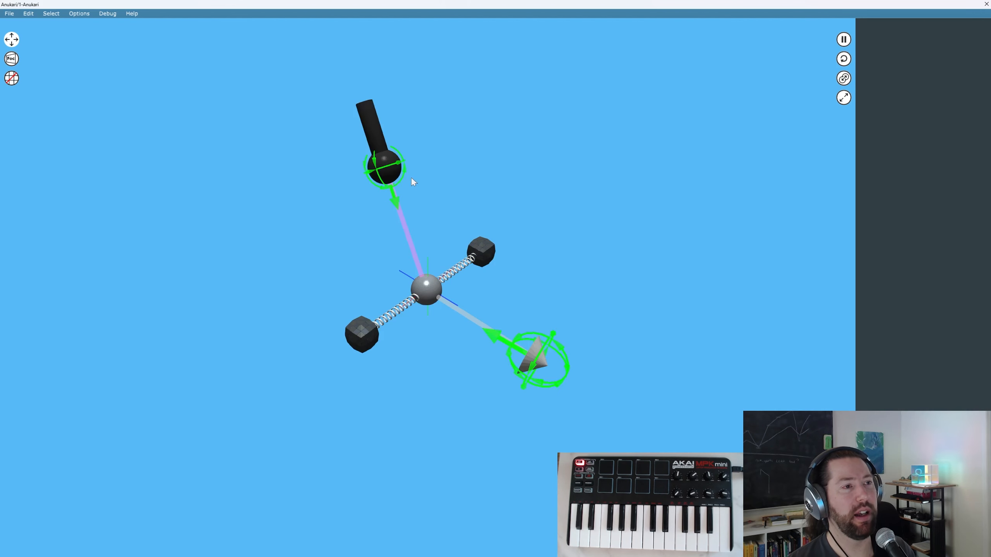
drag(294, 88, 645, 435)
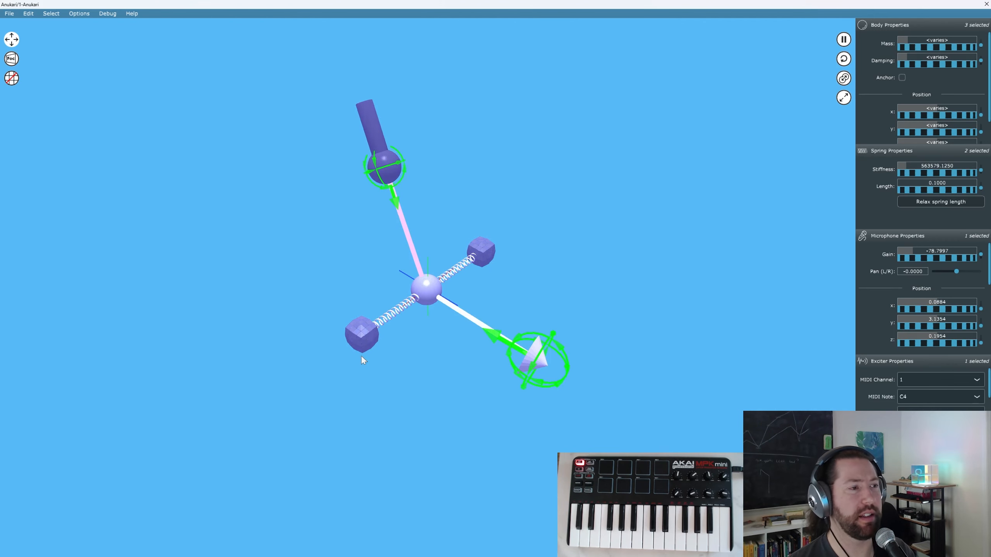
Toggle the two anchors in and out of the selection, leaving both deselected and everything else selected
ctrl+click(365, 339)
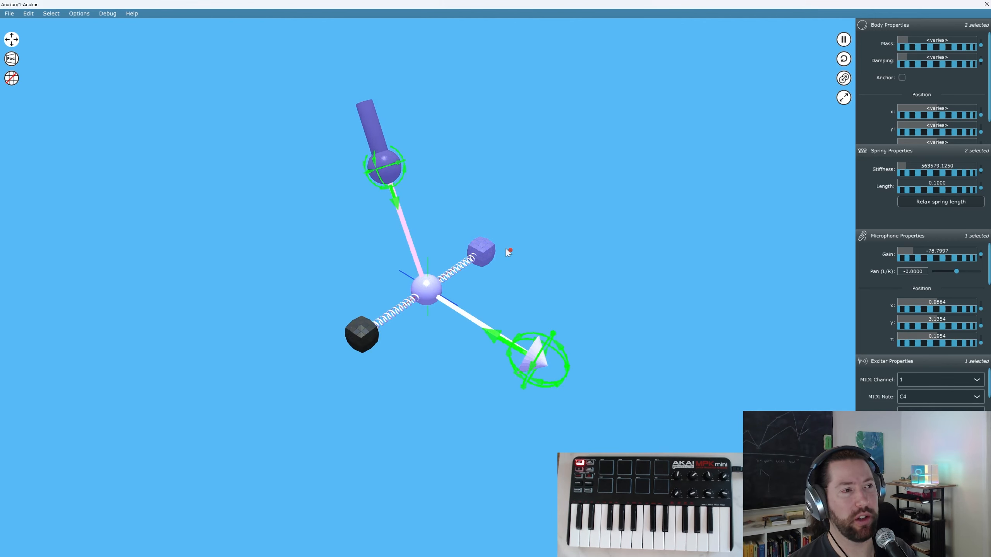
ctrl+click(482, 251)
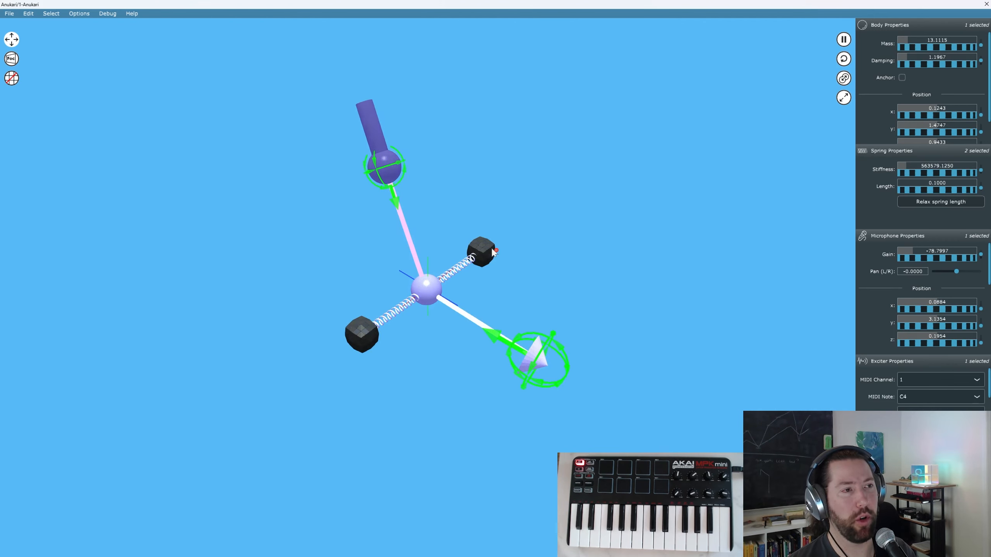
ctrl+click(364, 338)
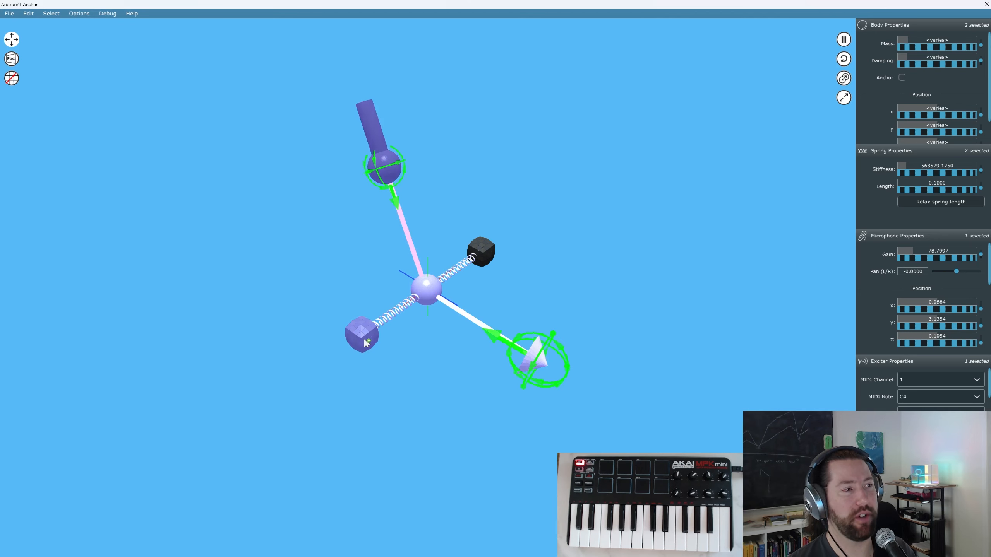
shift+click(484, 252)
ctrl+click(489, 252)
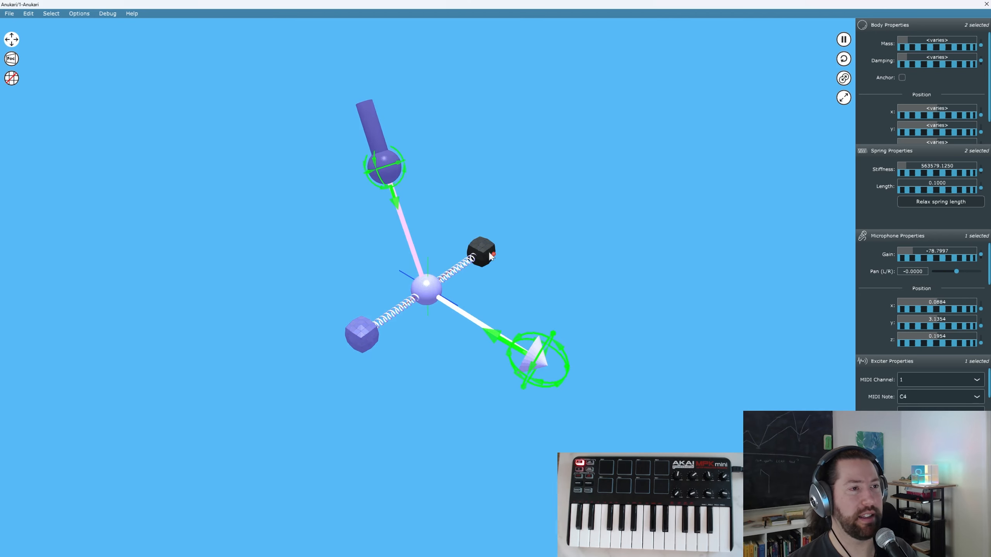
ctrl+click(369, 334)
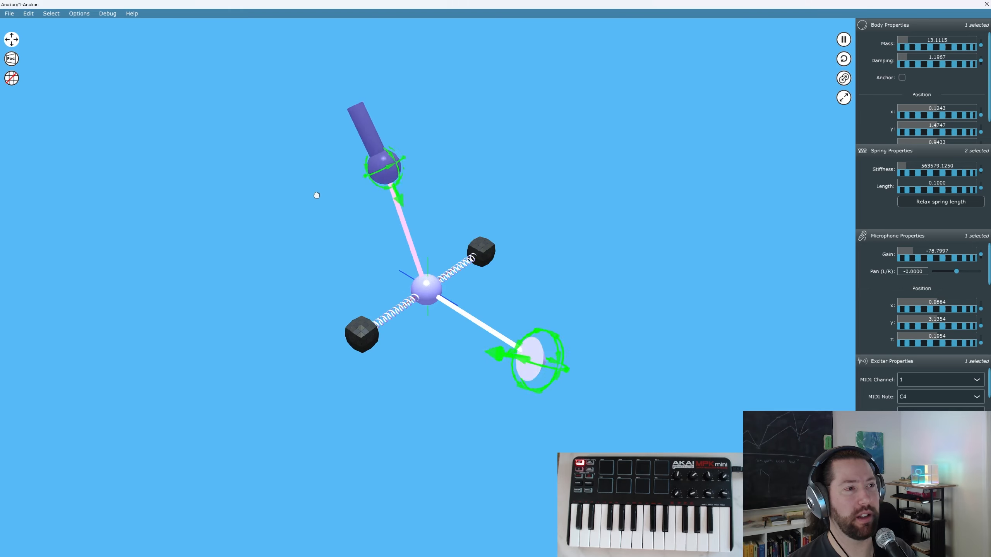
Move and rotate the selected objects together, placing the sphere at about x 0.03, y 1.65, z 0.84, and switch to the physics interaction mode
key(Tab)
mouse_move(371, 175)
mouse_down()
mouse_move(330, 181)
mouse_move(285, 232)
mouse_move(433, 169)
mouse_move(376, 171)
mouse_up()
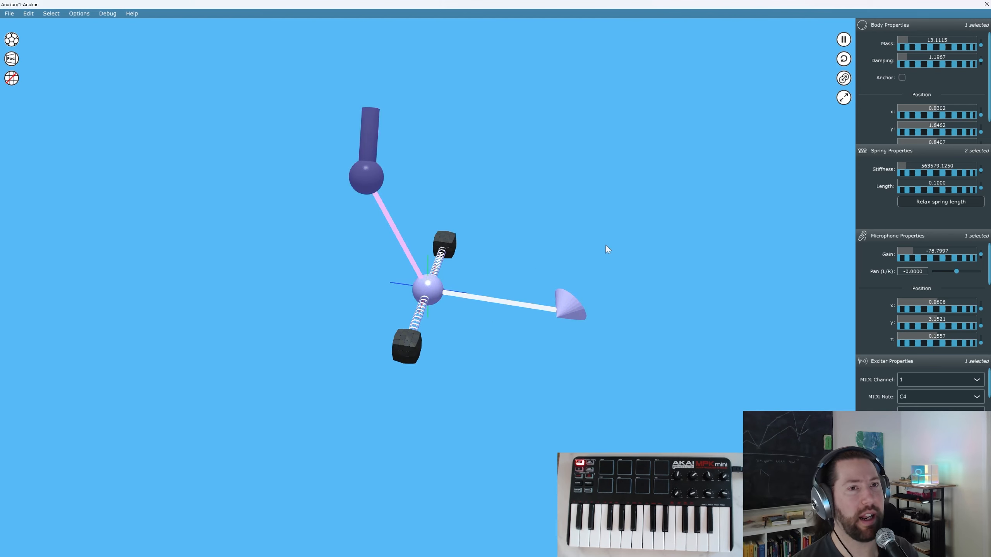
Select the central sphere alone, displace it by hand and lower its damping to about 0.566
drag(518, 338, 433, 338)
click(433, 337)
drag(429, 294, 423, 332)
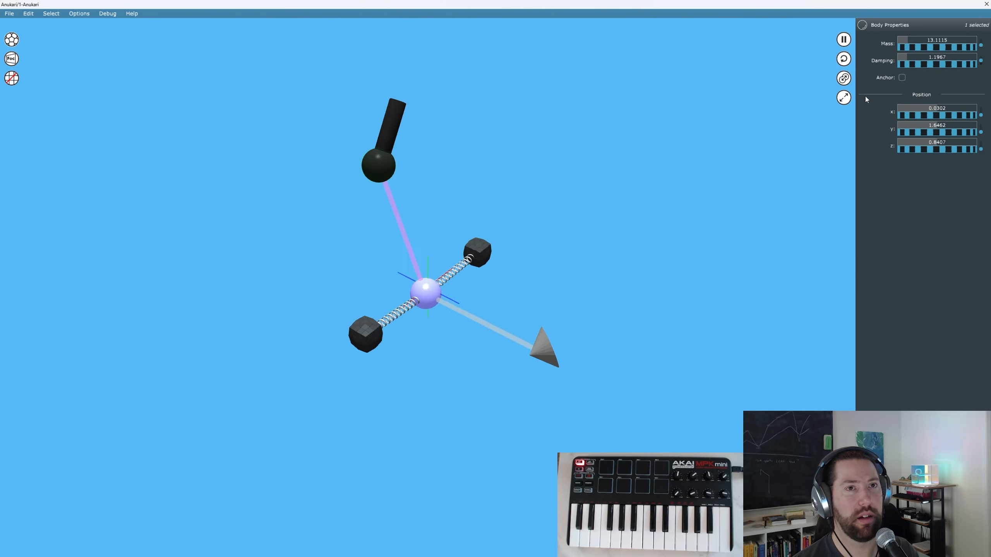
drag(918, 64, 763, 70)
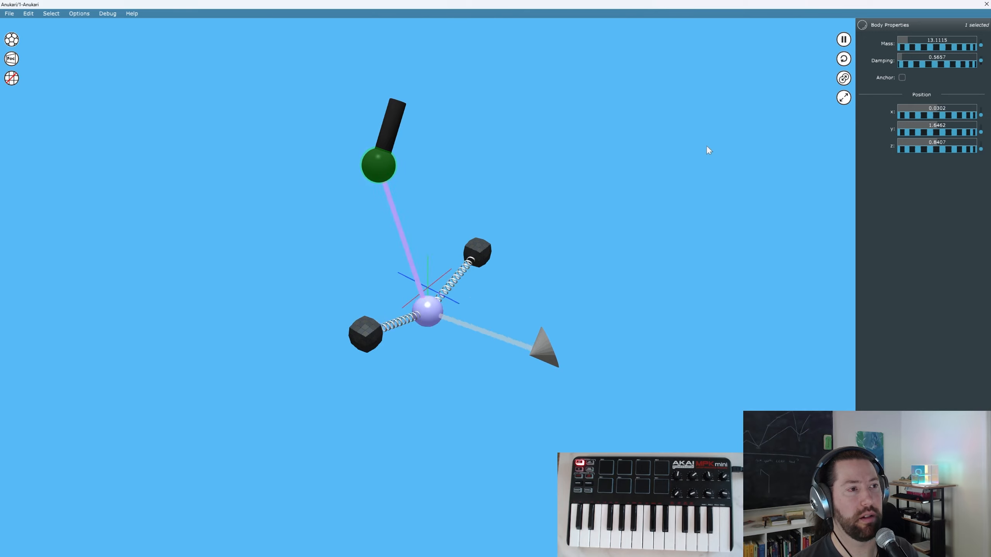
Toggle the physics simulation's pause state and leave the simulation paused
click(844, 39)
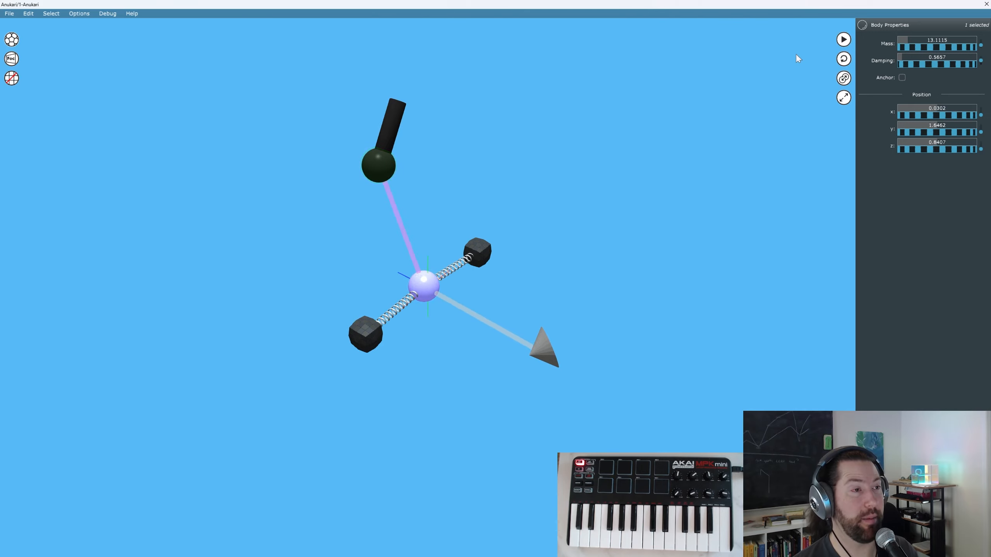
click(844, 40)
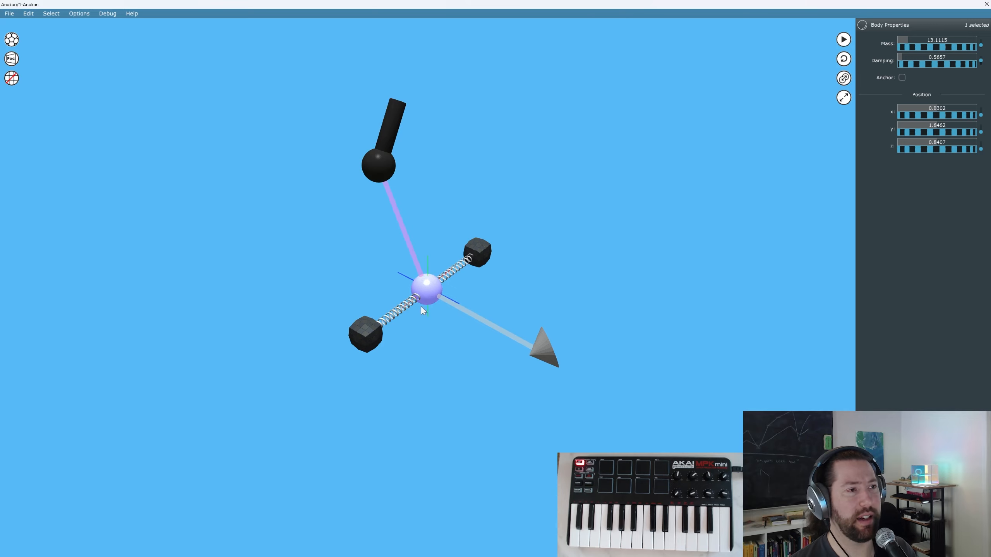
Select the microphone and lower its gain to about -93
click(380, 157)
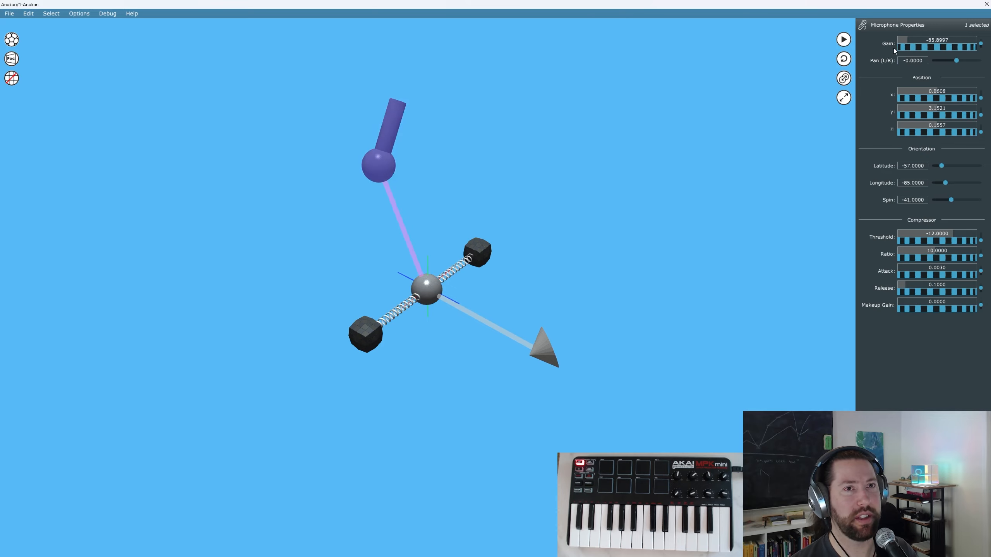
drag(894, 48, 866, 49)
Pull the central sphere far out of place by hand, set the simulation running and reset it to its initial conditions
drag(426, 291, 435, 505)
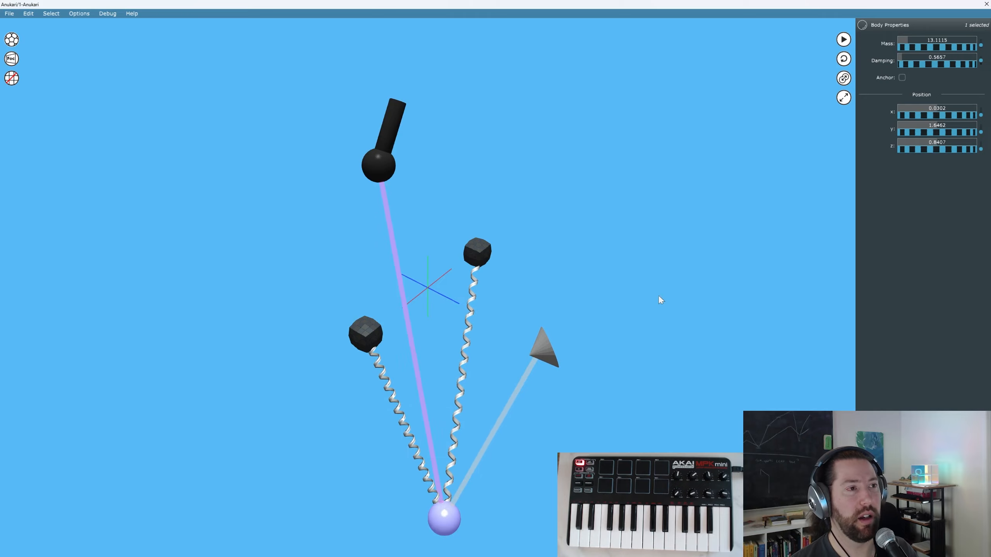
click(844, 40)
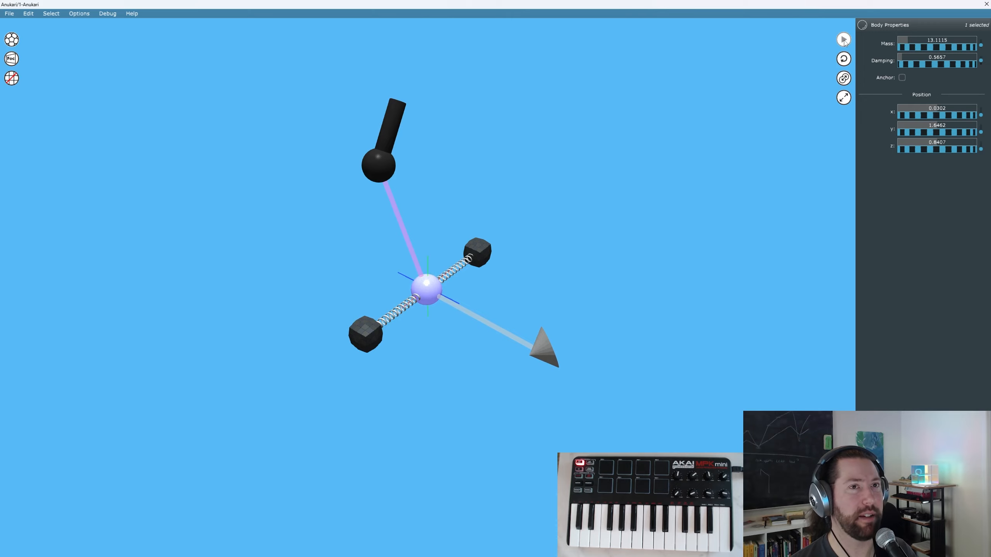
mouse_move(428, 282)
mouse_down()
mouse_move(582, 205)
mouse_move(455, 290)
mouse_move(426, 288)
mouse_up()
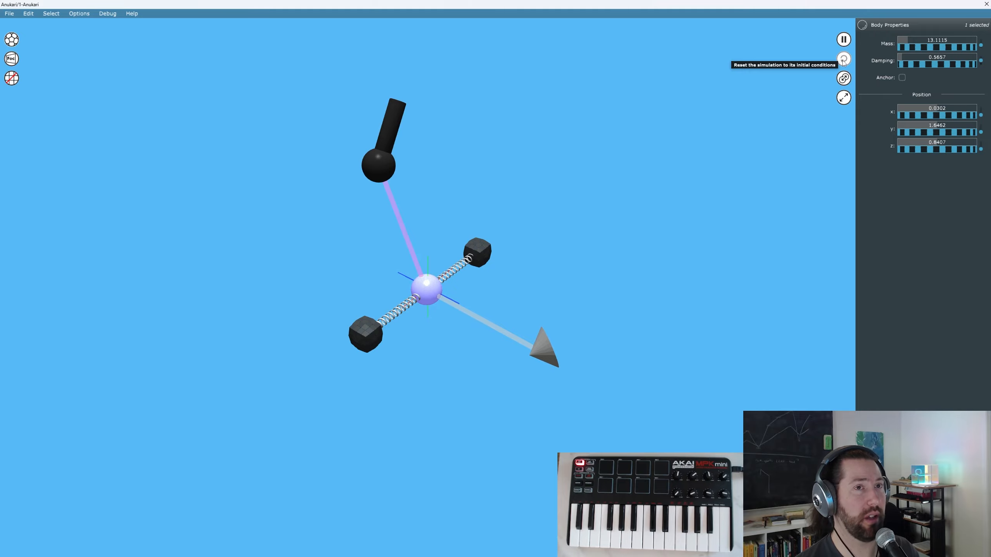
middle_drag(549, 264, 601, 270)
drag(429, 289, 646, 146)
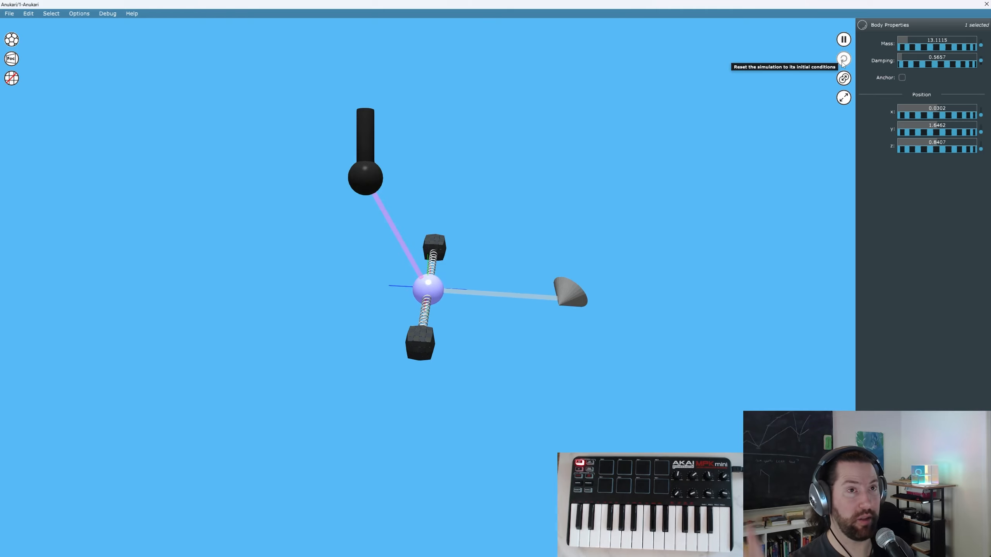
middle_drag(738, 131, 707, 141)
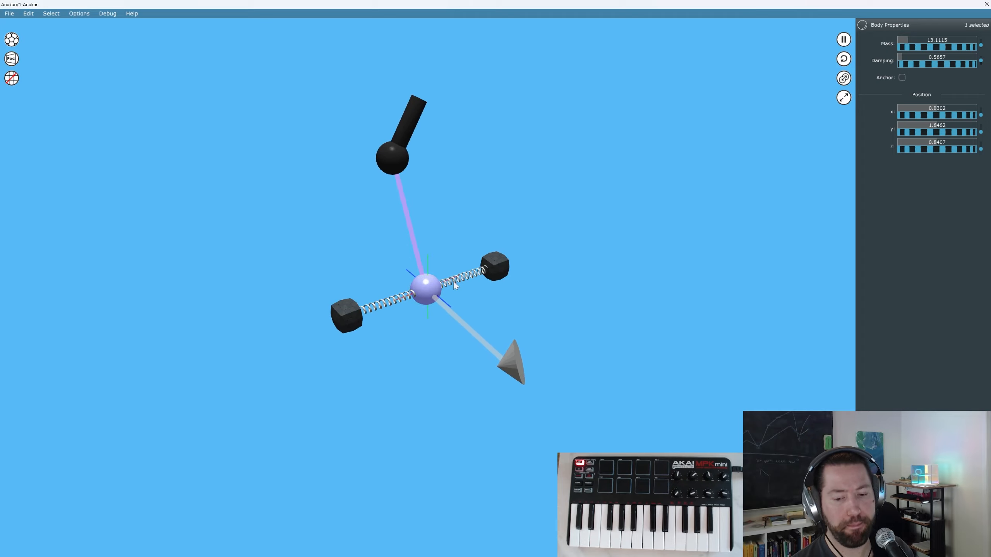
Examine the instrument by orbiting the camera and flying it forward, backward, sideways, up and down
middle_drag(453, 282, 477, 265)
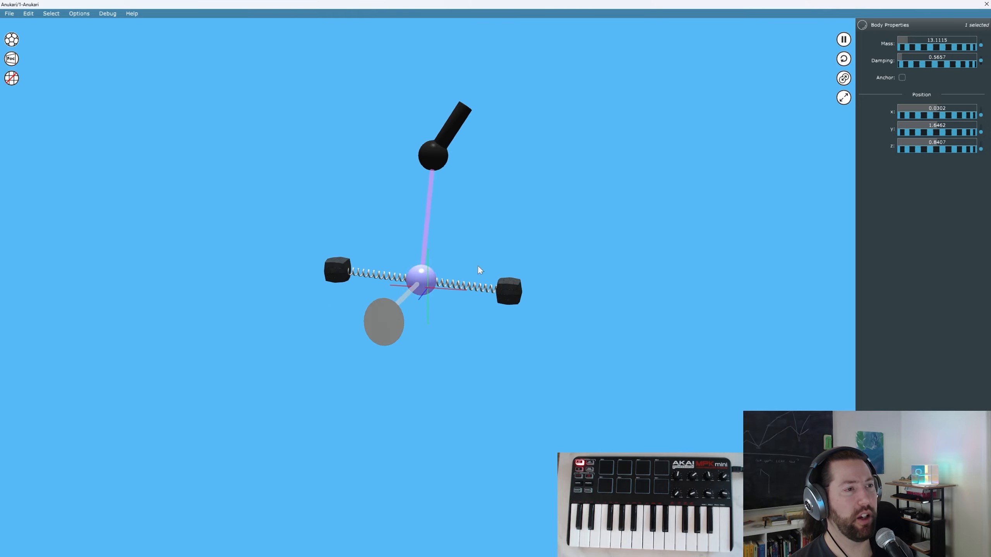
key(w)
key(s)
key(a)
key(w)
key(d)
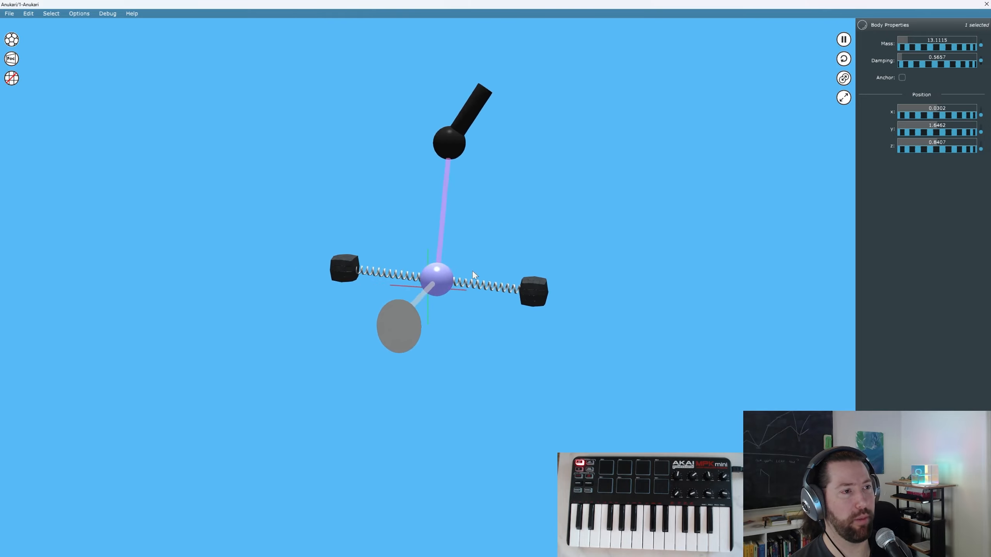
key(w)
key(s)
key(e)
key(q)
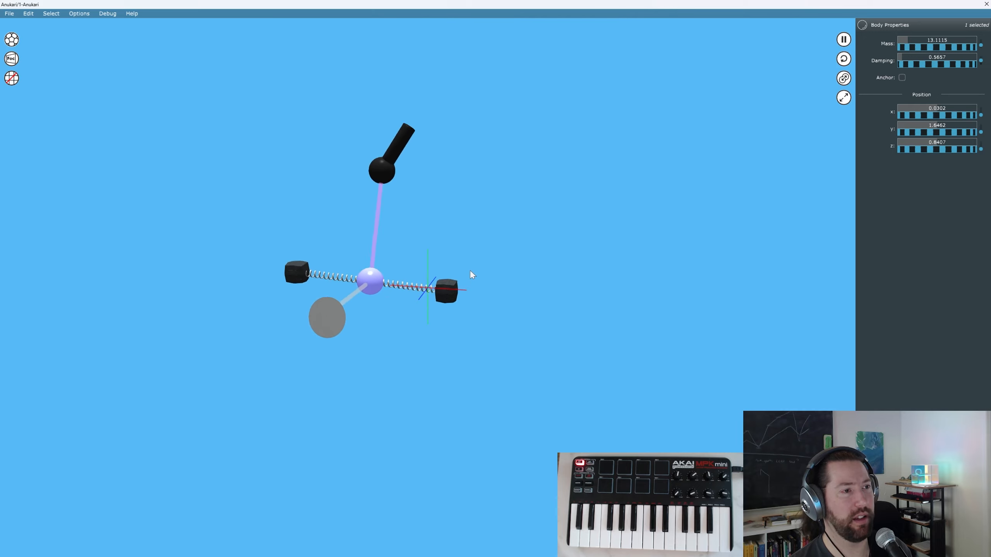
key(a)
key(d)
key(w)
Focus the camera on the exciter and on the central sphere in turn, orbiting and zooming around each
middle_drag(469, 268, 365, 355)
click(308, 286)
click(370, 383)
scroll(449, 303, up, 6)
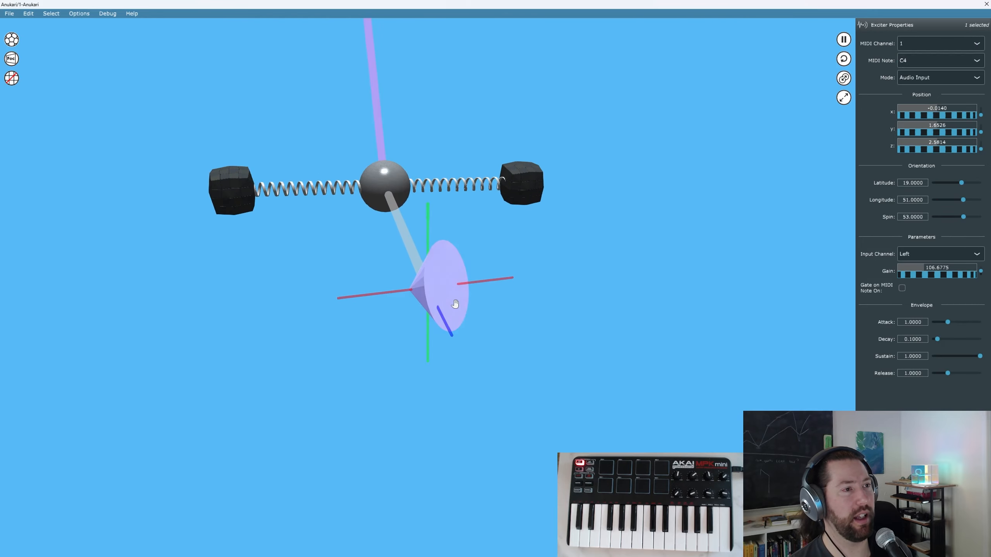
scroll(437, 302, down, 7)
click(396, 235)
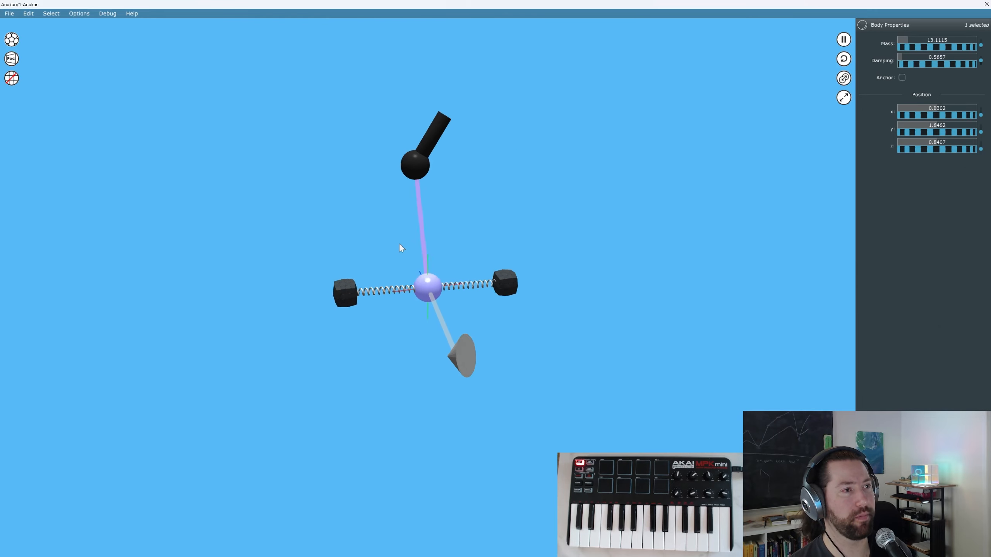
scroll(399, 243, down, 3)
middle_drag(352, 290, 422, 314)
scroll(421, 316, up, 3)
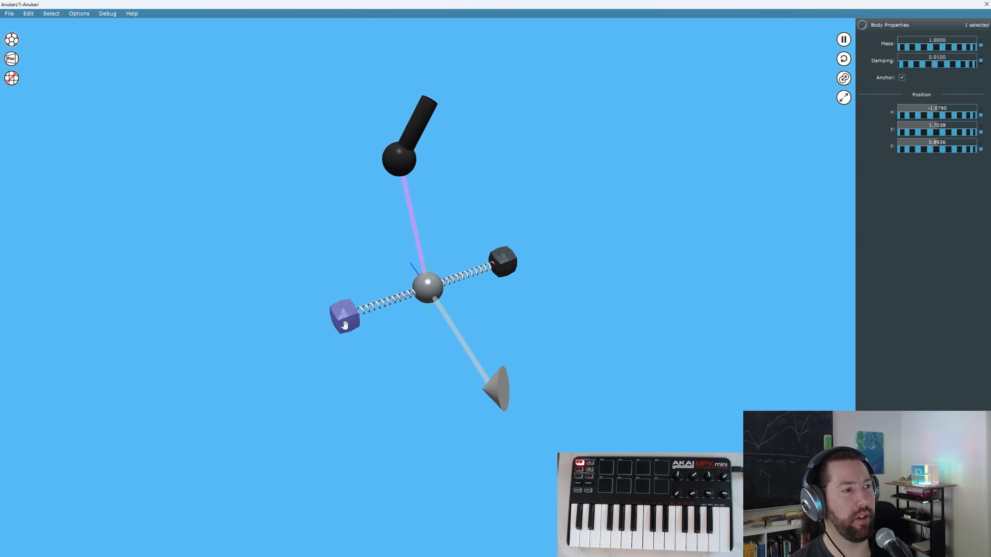
Shift the first anchor freely to about x -0.97, y 1.46, z 0.49 and turn on grid snapping
drag(345, 325, 276, 353)
scroll(343, 315, down, 3)
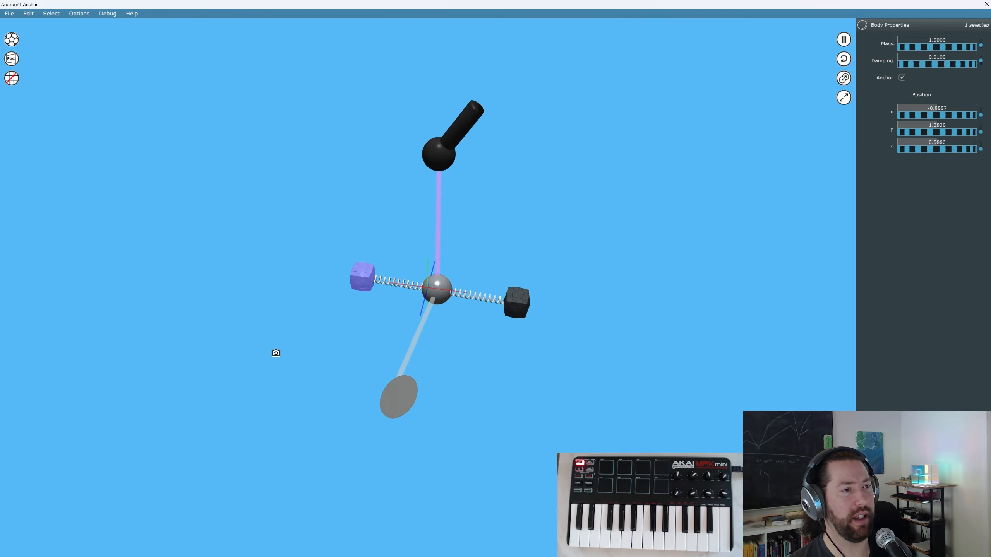
drag(280, 285, 309, 308)
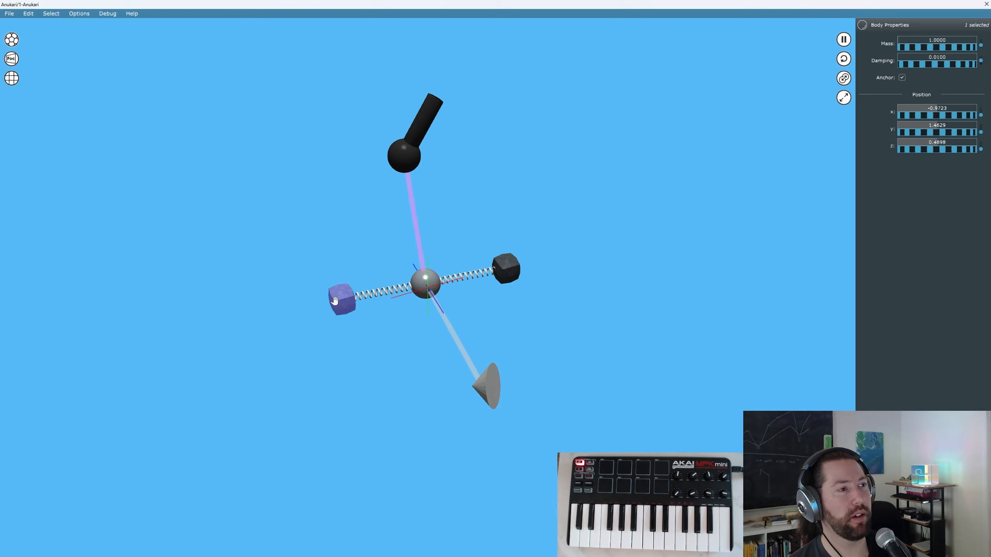
Move the first anchor along the snapping grid to x -1, y 2, z 1
drag(274, 315, 378, 319)
drag(362, 285, 331, 319)
middle_drag(330, 318, 319, 282)
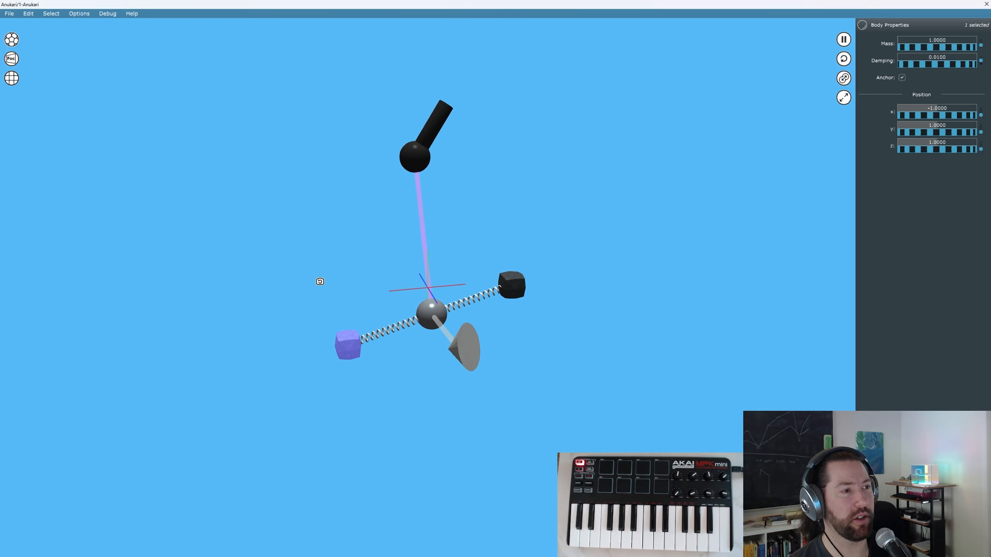
drag(343, 298, 343, 273)
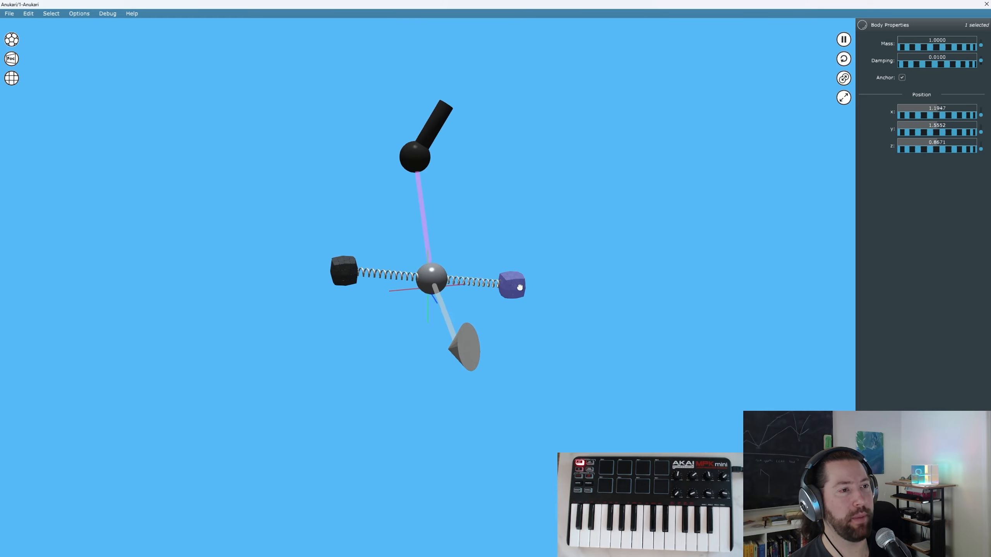
Snap the second anchor to x 2, y 2, z 1 and the microphone to x 1, y 3, z 0
click(412, 157)
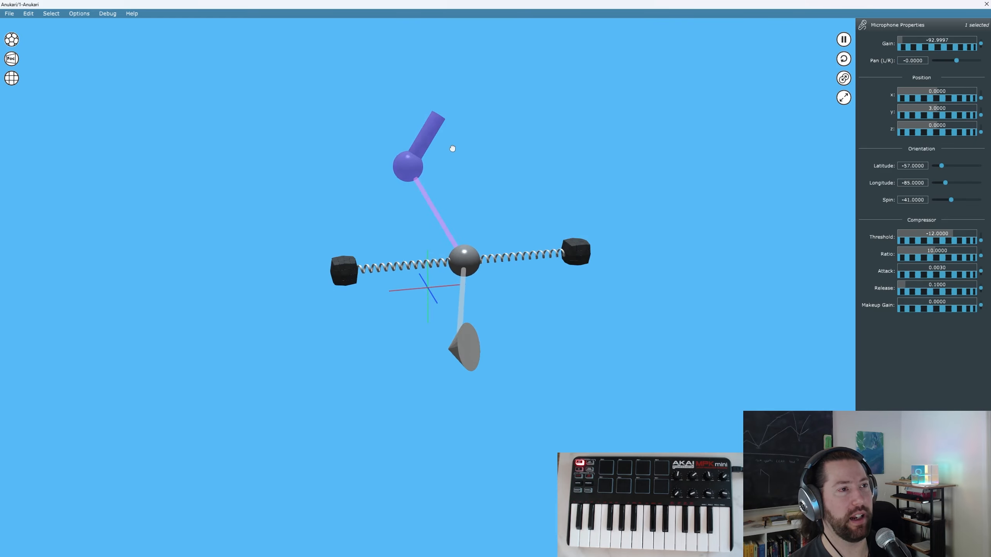
middle_drag(405, 187, 503, 206)
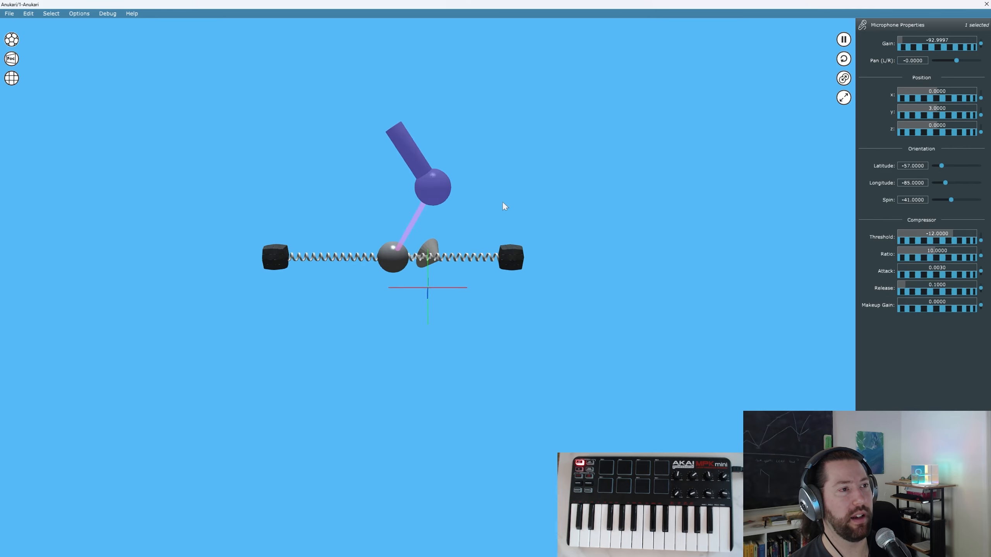
drag(408, 191, 360, 195)
Move the first anchor on the grid to x 0, y 2, z 1 and raise the exciter to the anchors' height
click(514, 260)
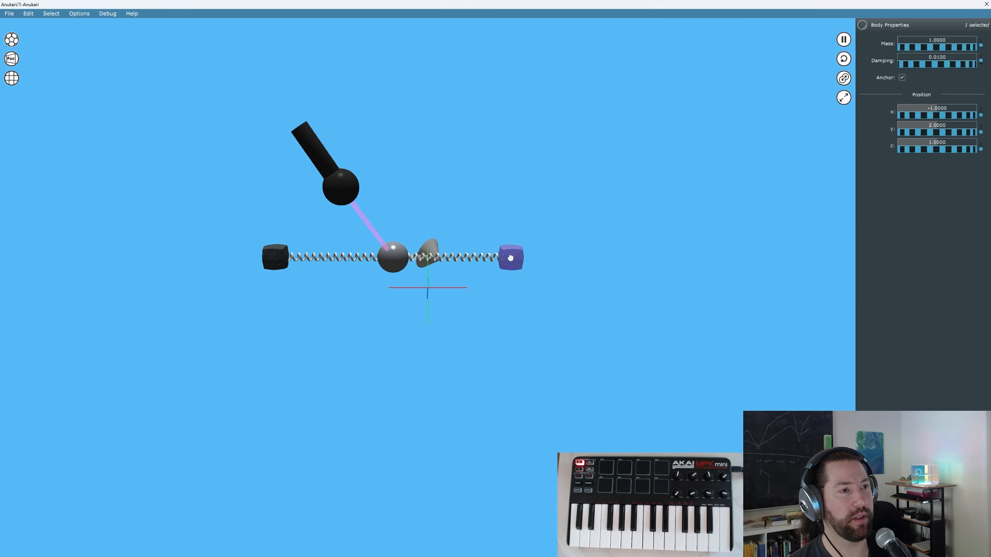
drag(514, 260, 467, 260)
click(355, 189)
middle_drag(420, 168, 265, 269)
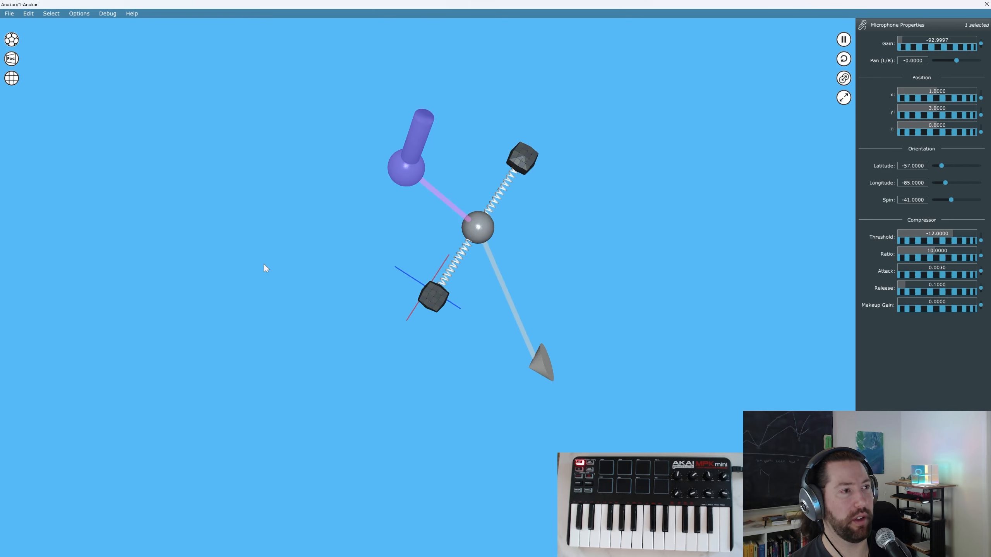
drag(542, 365, 568, 305)
middle_drag(563, 346, 594, 292)
Check the snapped positions of the microphone and the anchors from several viewing angles
click(371, 164)
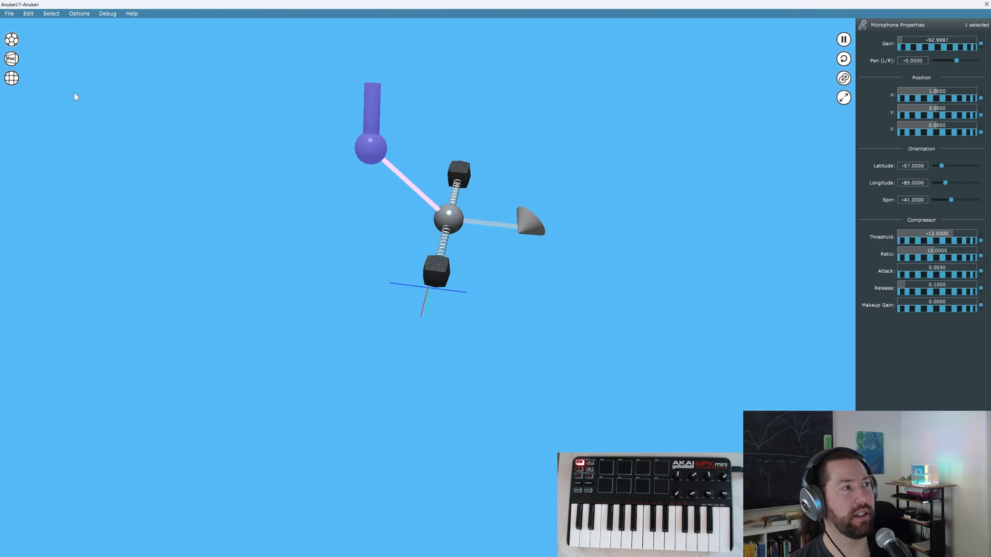
mouse_move(364, 149)
mouse_down()
mouse_move(325, 145)
mouse_move(354, 204)
mouse_move(365, 147)
mouse_up()
middle_drag(403, 159, 281, 161)
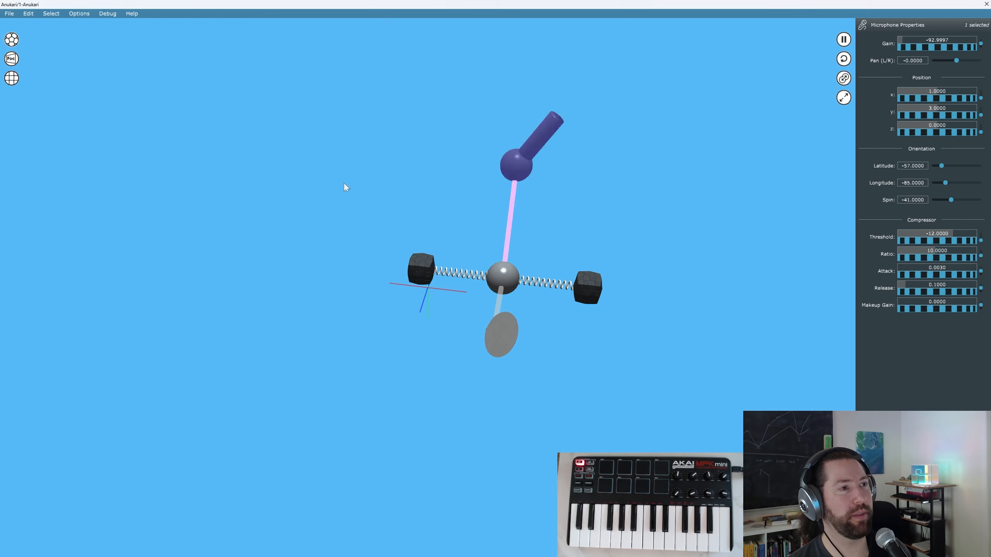
middle_drag(344, 183, 413, 213)
click(430, 279)
mouse_move(431, 280)
mouse_down()
mouse_move(358, 318)
mouse_move(431, 278)
mouse_up()
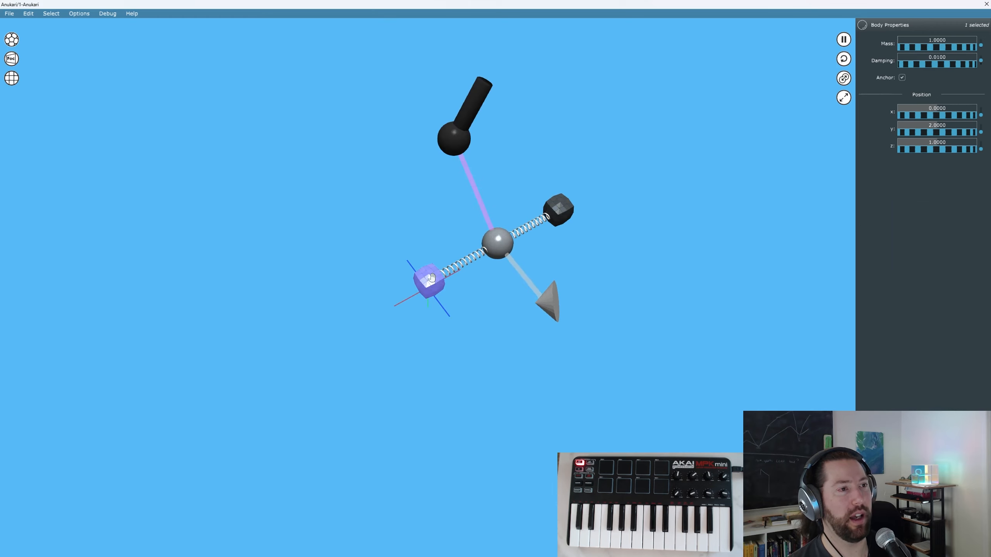
drag(570, 208, 593, 208)
middle_drag(411, 195, 533, 222)
Focus the camera on the central sphere, select the second anchor and refocus on the sphere, orbiting around the instrument
double_click(513, 287)
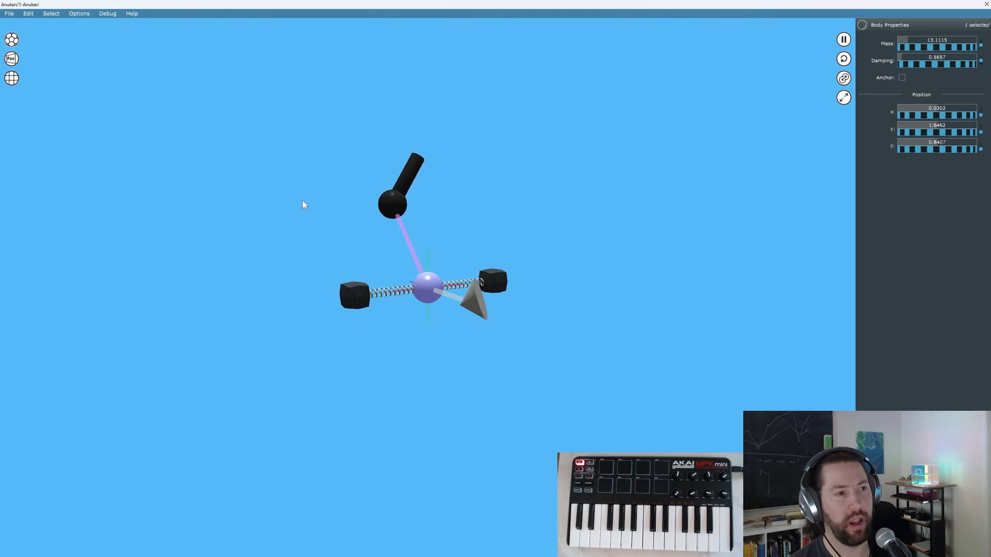
middle_drag(303, 203, 521, 289)
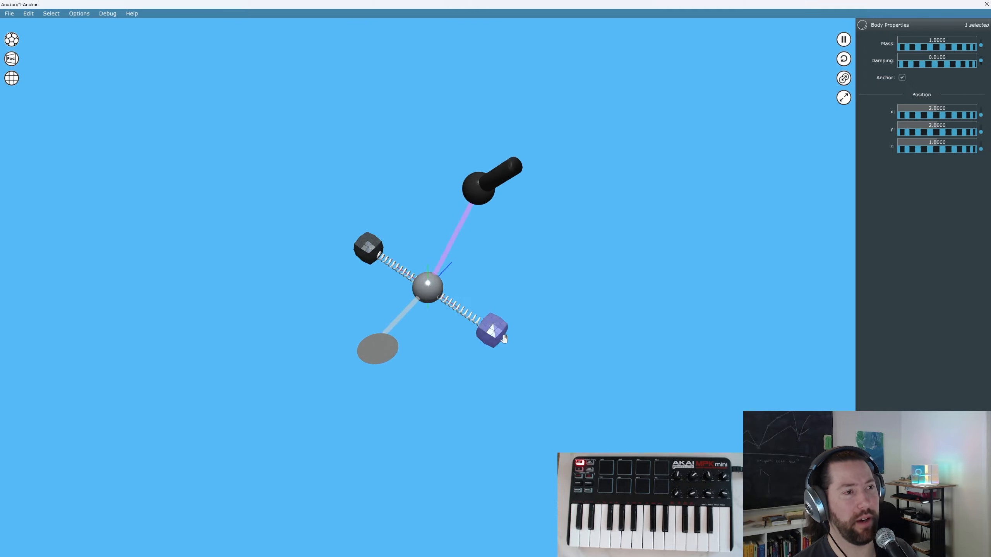
middle_drag(503, 339, 461, 405)
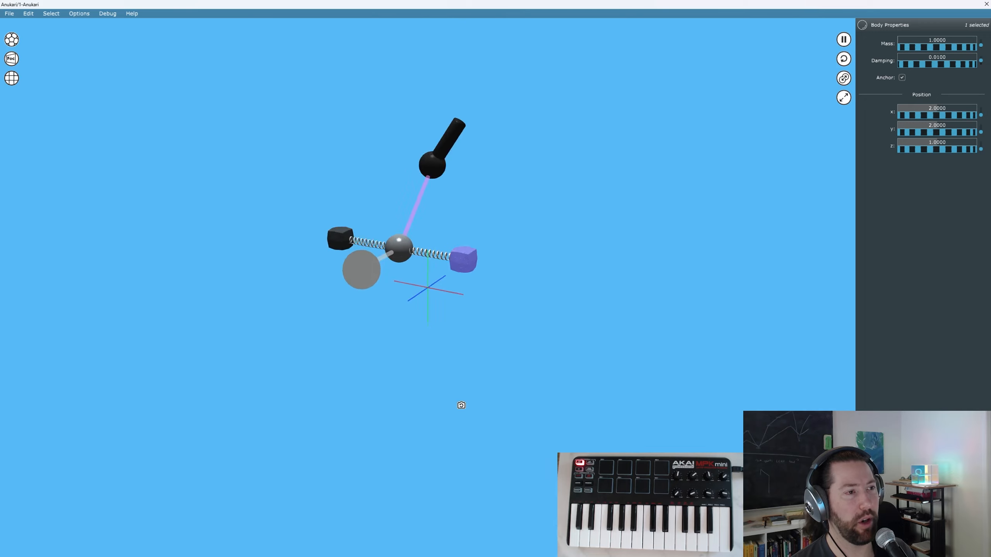
click(427, 291)
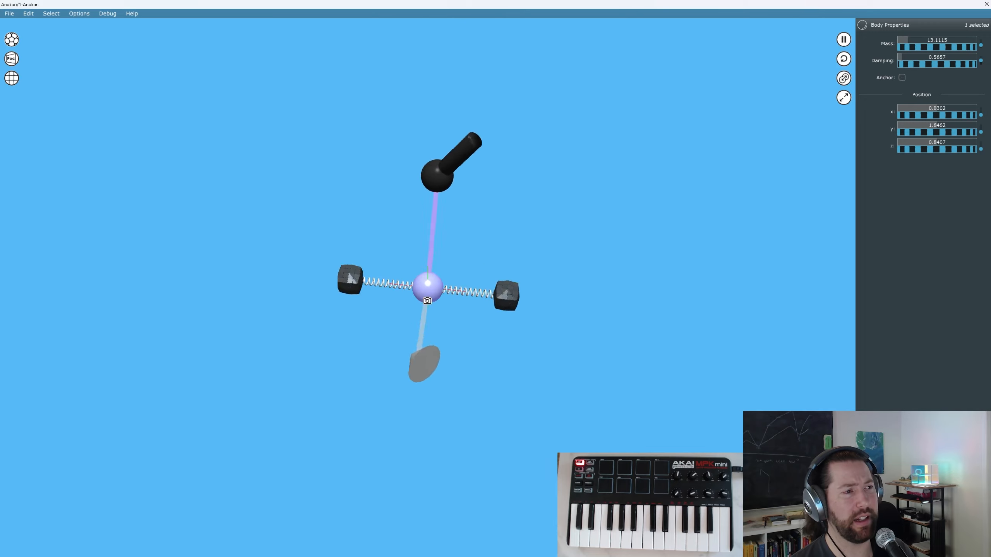
middle_drag(427, 300, 481, 268)
middle_drag(402, 351, 404, 327)
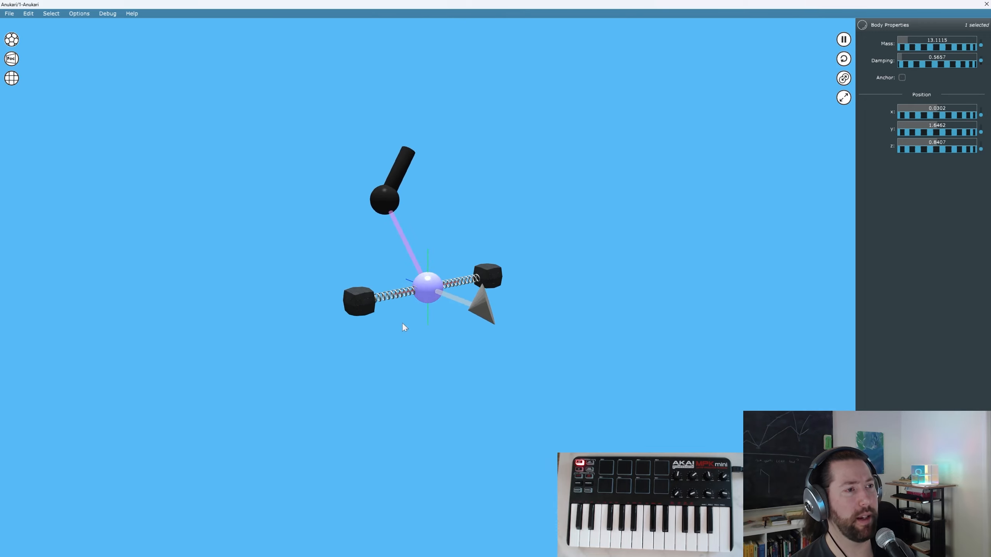
Switch between the free 3D camera mode and the entity focus 3D mode, moving the view in each
key(f)
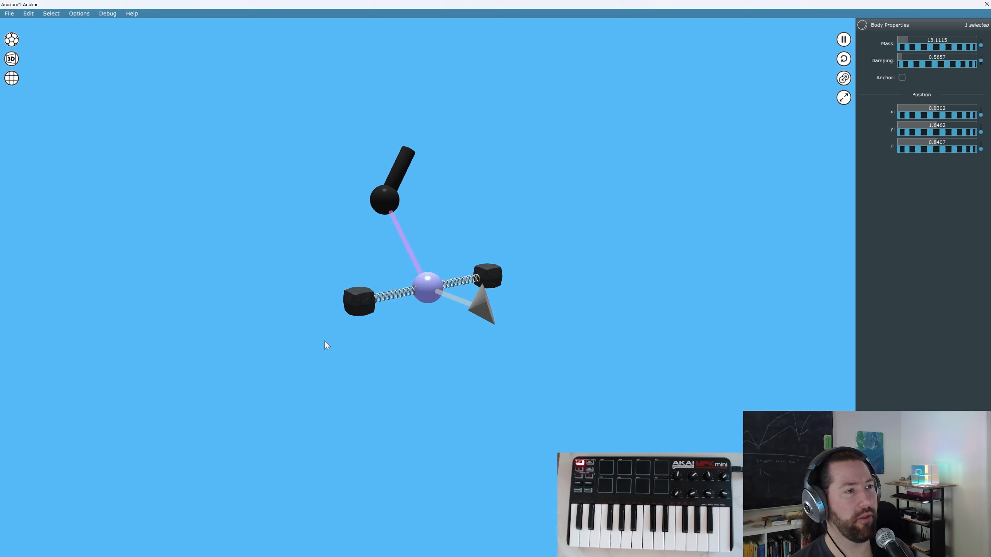
middle_drag(324, 340, 335, 337)
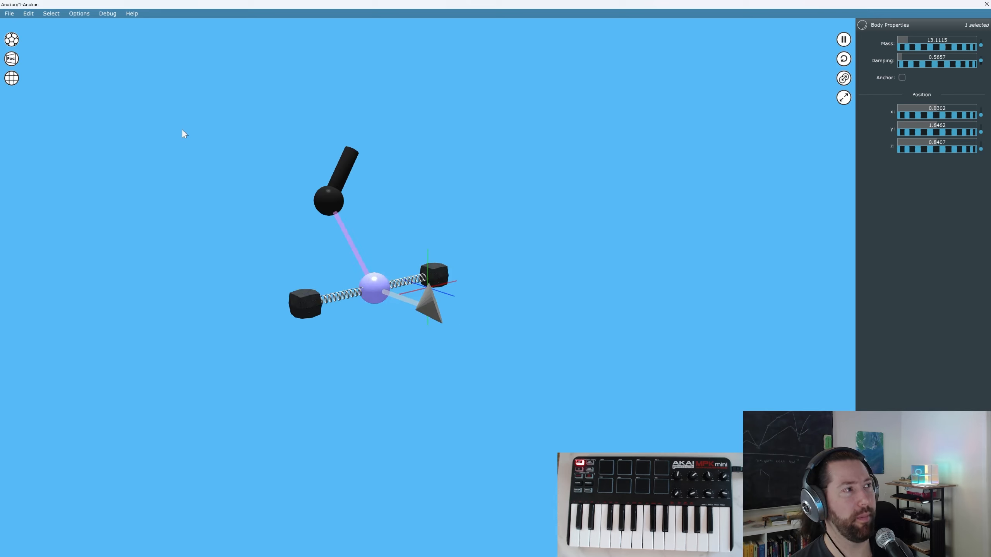
click(12, 61)
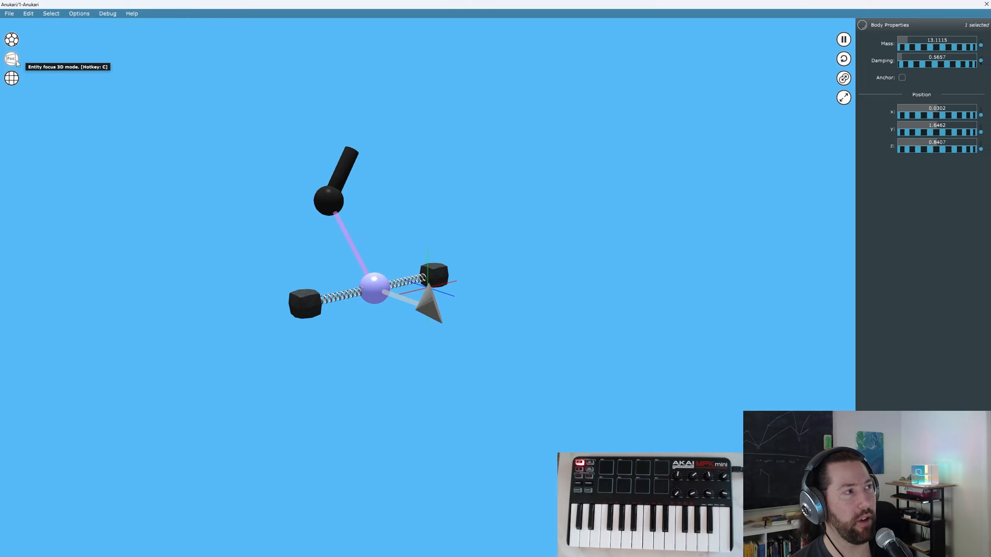
middle_drag(178, 158, 219, 206)
key(w)
key(a)
View the instrument along the X, Y and Z axes in turn with the axis camera modes
key(x)
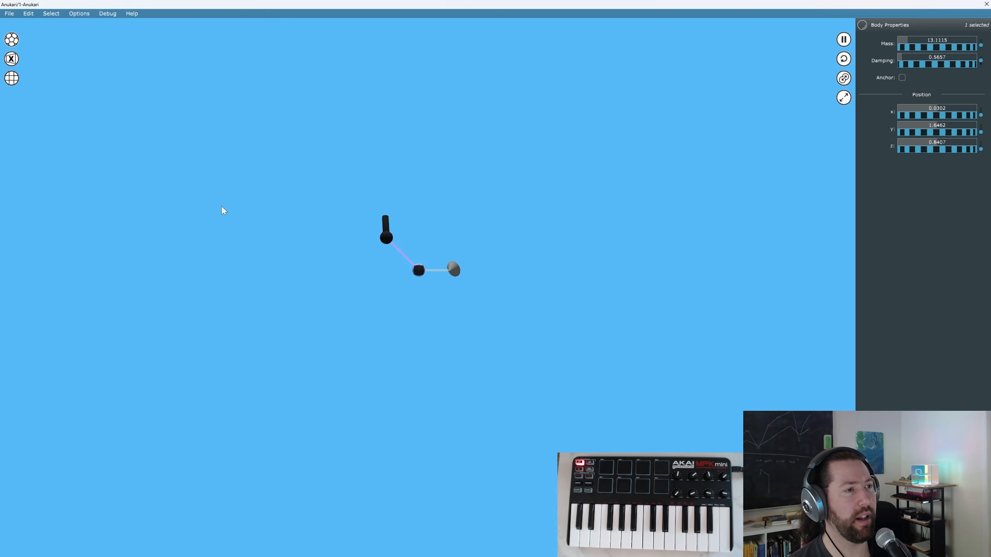
scroll(421, 258, up, 5)
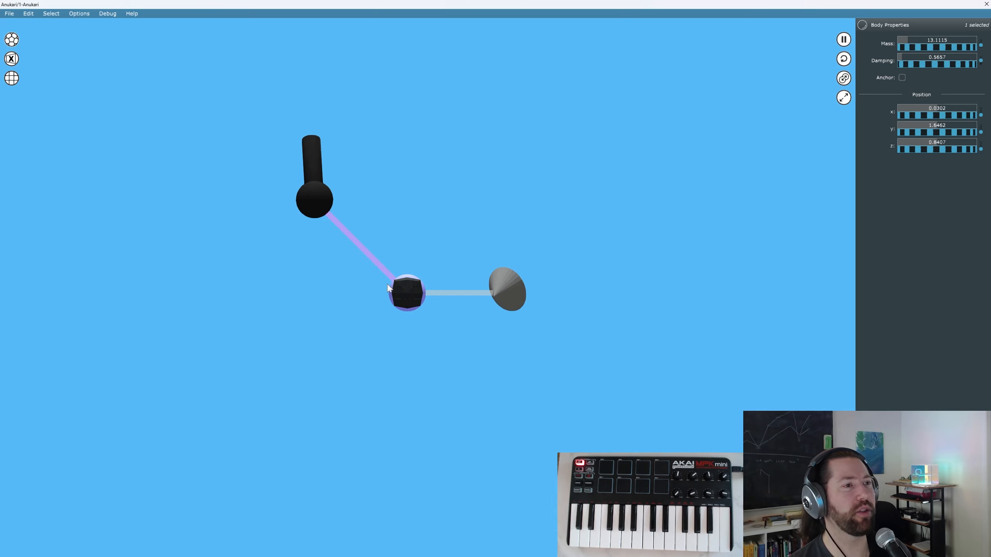
key(y)
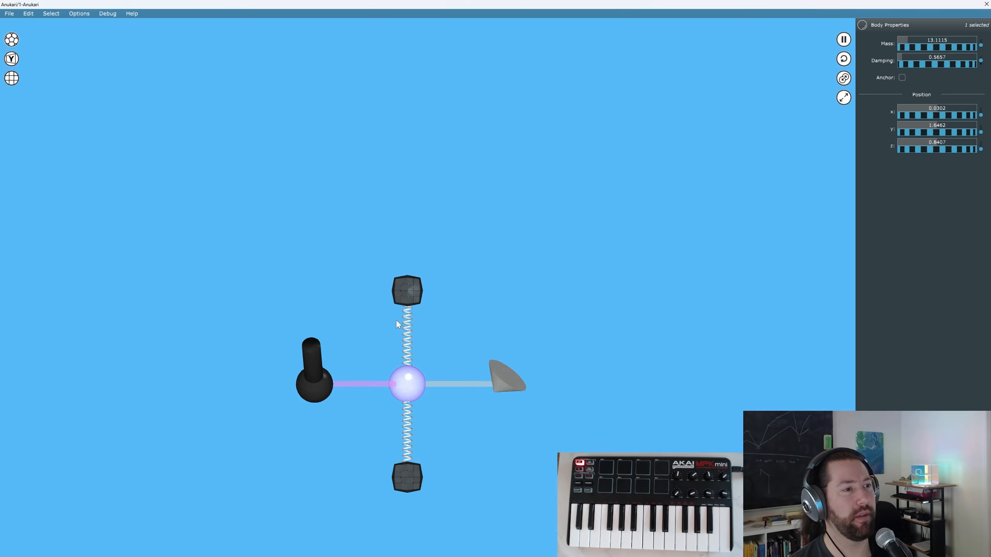
middle_drag(433, 352, 457, 254)
key(z)
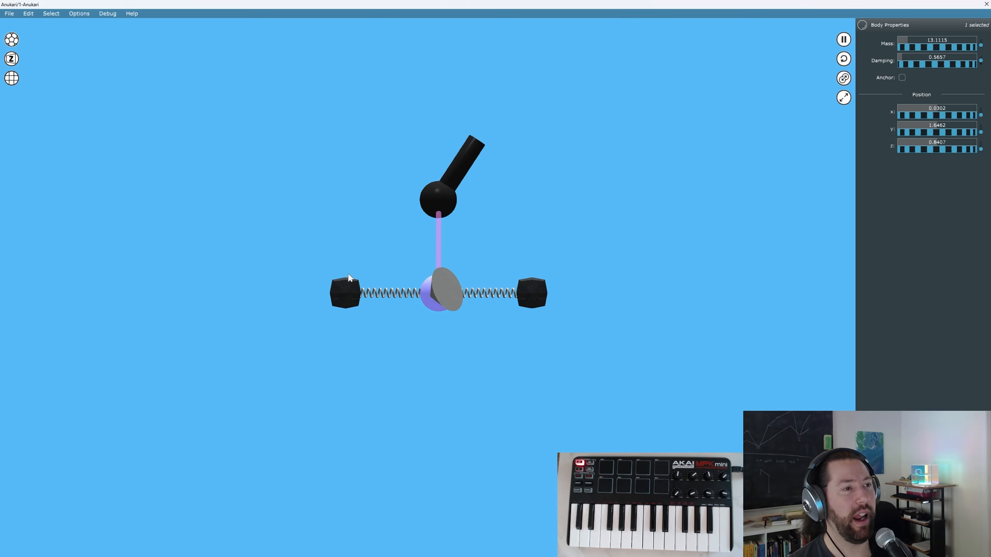
In the X-axis camera mode, place four bodies in a row along the Z axis, one grid unit apart
key(x)
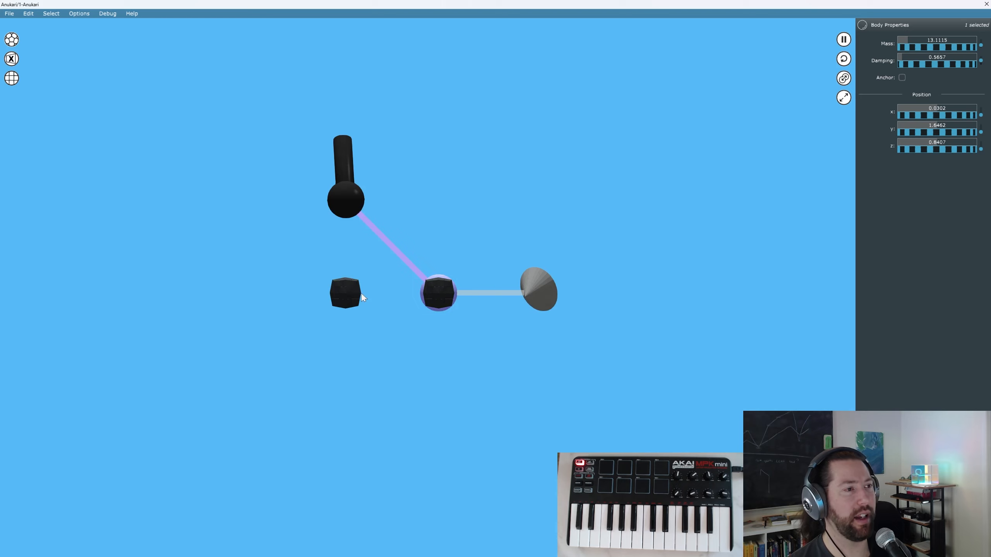
key(ctrl+z)
key(ctrl+z)
key(ctrl+z)
key(ctrl+z)
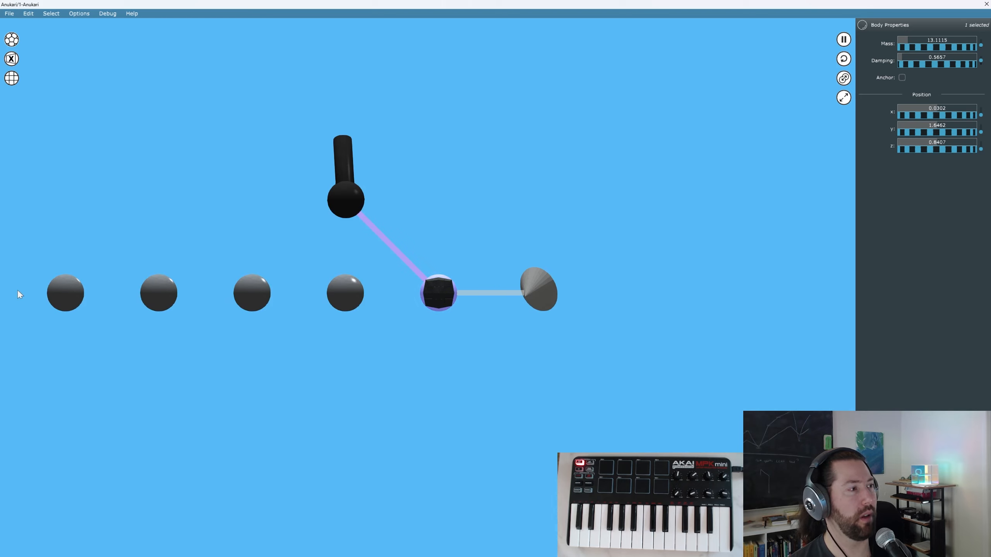
middle_drag(110, 313, 285, 310)
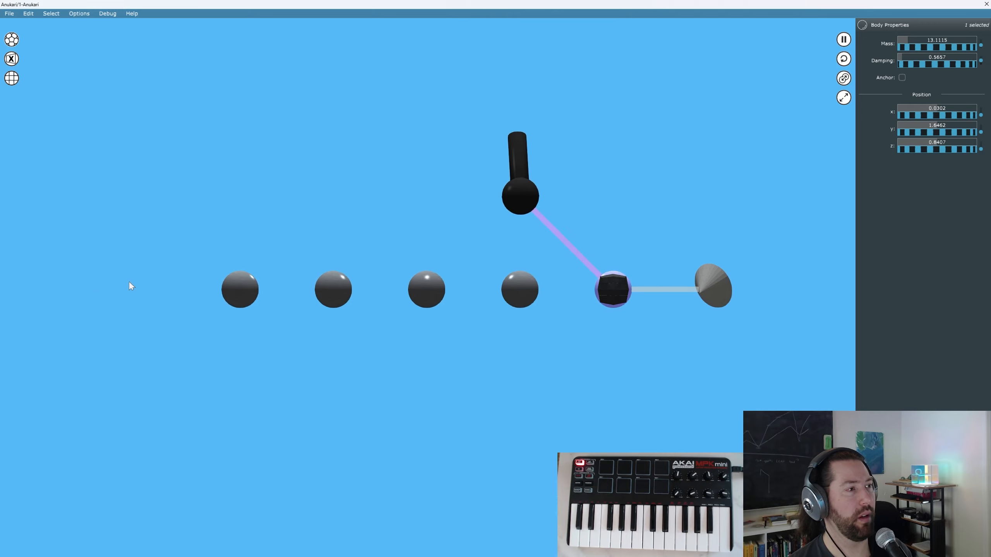
Add an anchor at the row's far end and connect the bodies with springs into a chain attached to the instrument's nearby anchor
right_drag(145, 292, 425, 296)
right_drag(517, 291, 619, 294)
key(y)
key(f)
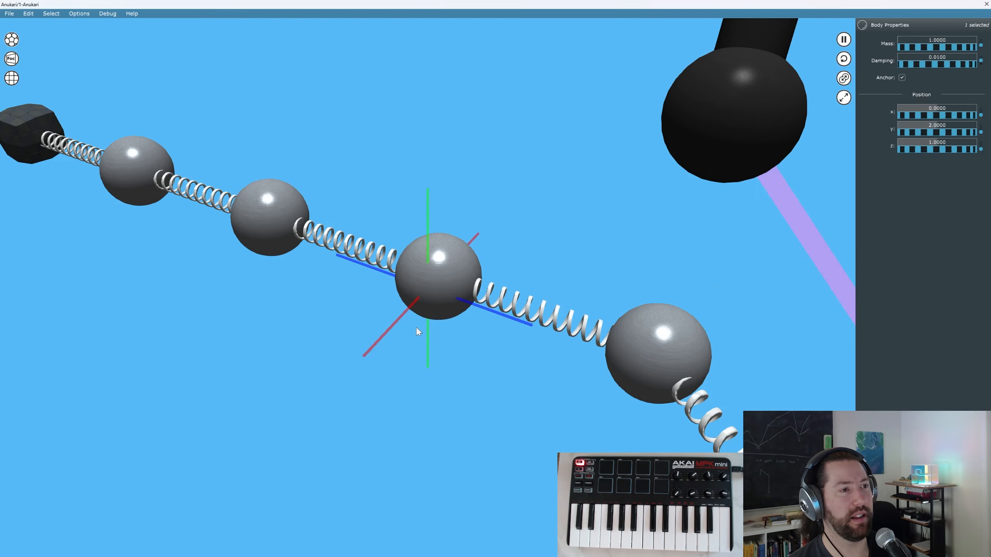
right_drag(447, 352, 710, 295)
scroll(408, 305, down, 5)
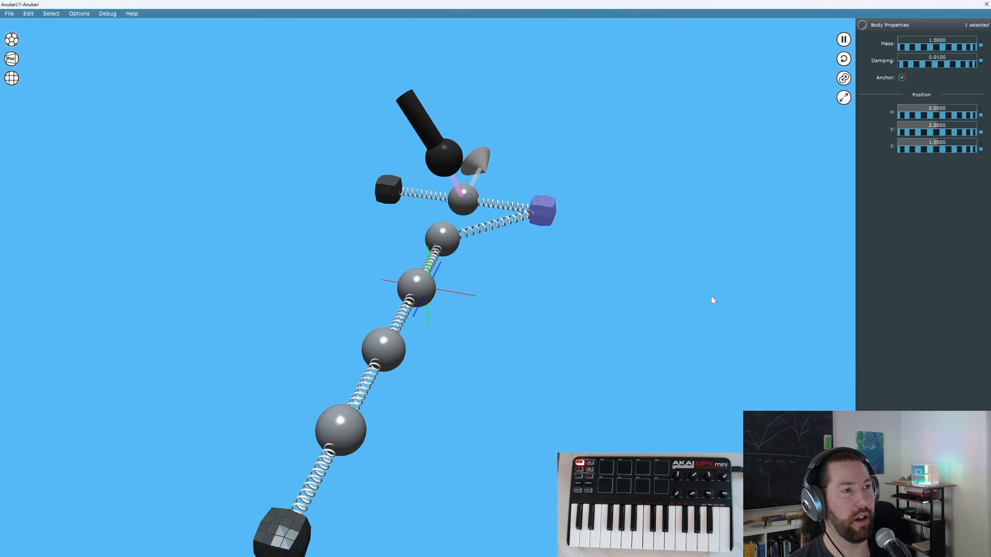
In the Y-axis camera mode, move the four-body chain and its end anchor to X 0 and return the microphone to X 1
key(z)
key(y)
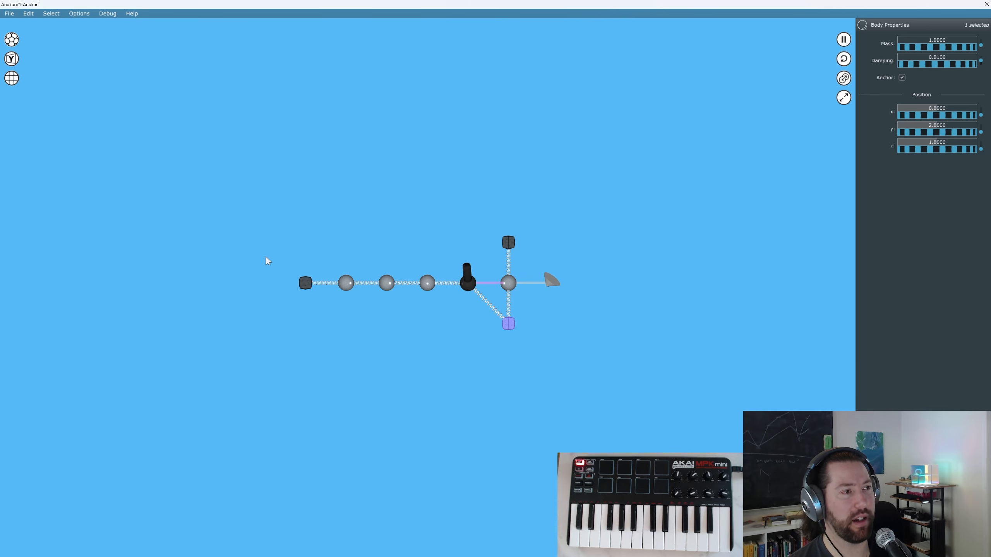
drag(469, 282, 299, 293)
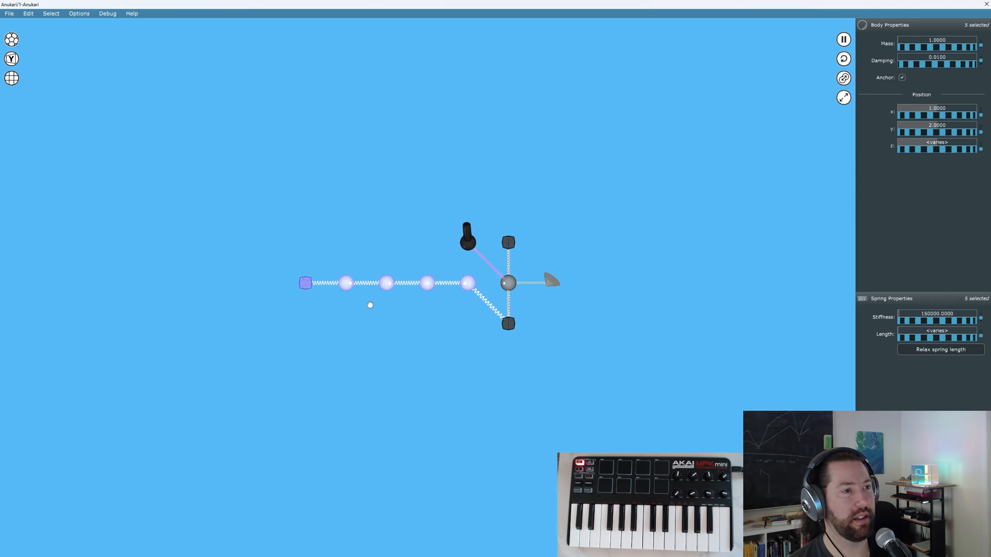
drag(370, 304, 371, 323)
drag(474, 247, 470, 281)
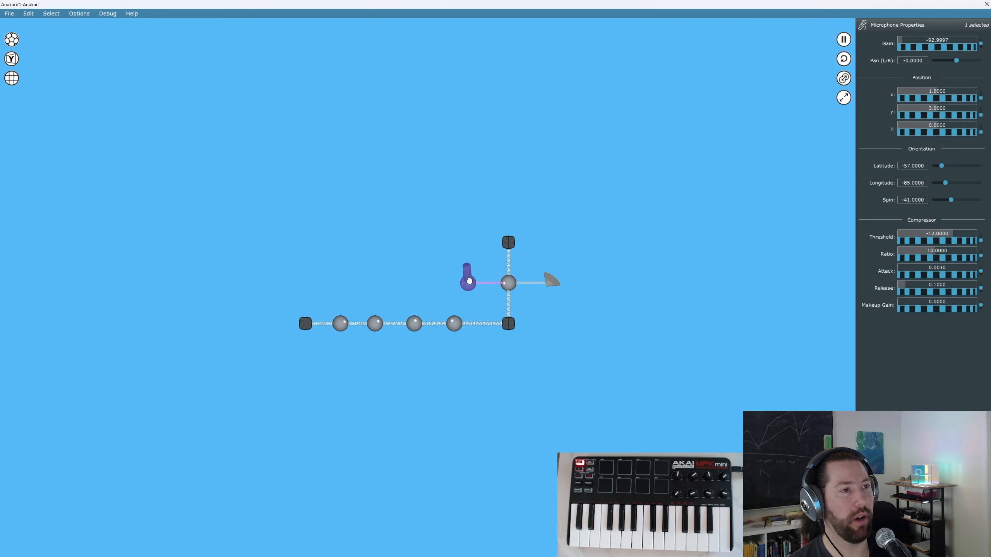
key(z)
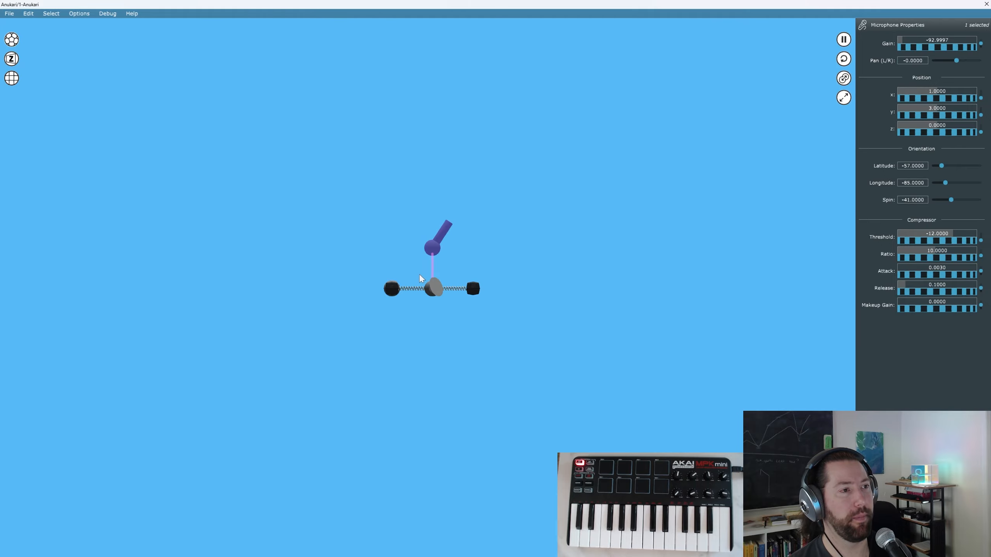
key(z)
key(y)
middle_drag(449, 286, 464, 321)
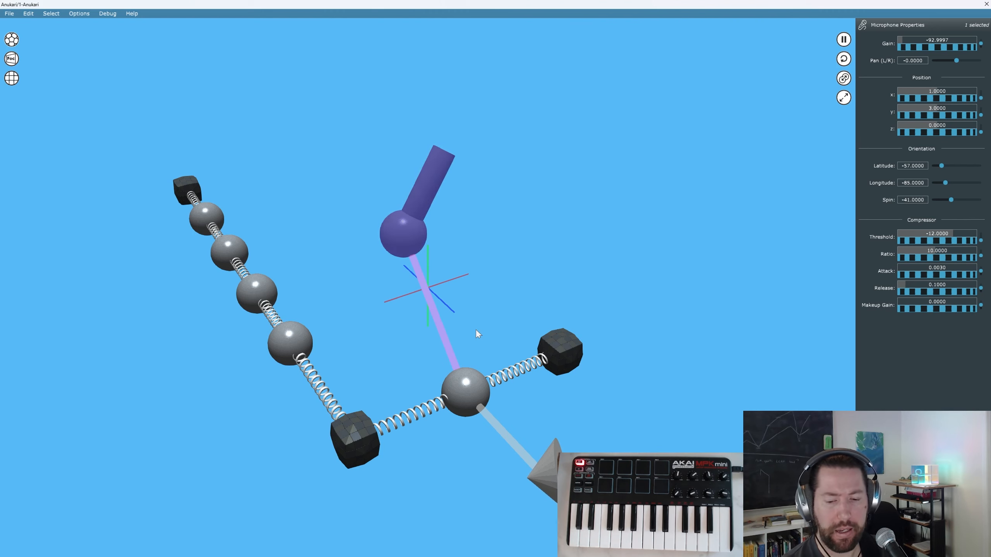
right_drag(467, 356, 430, 315)
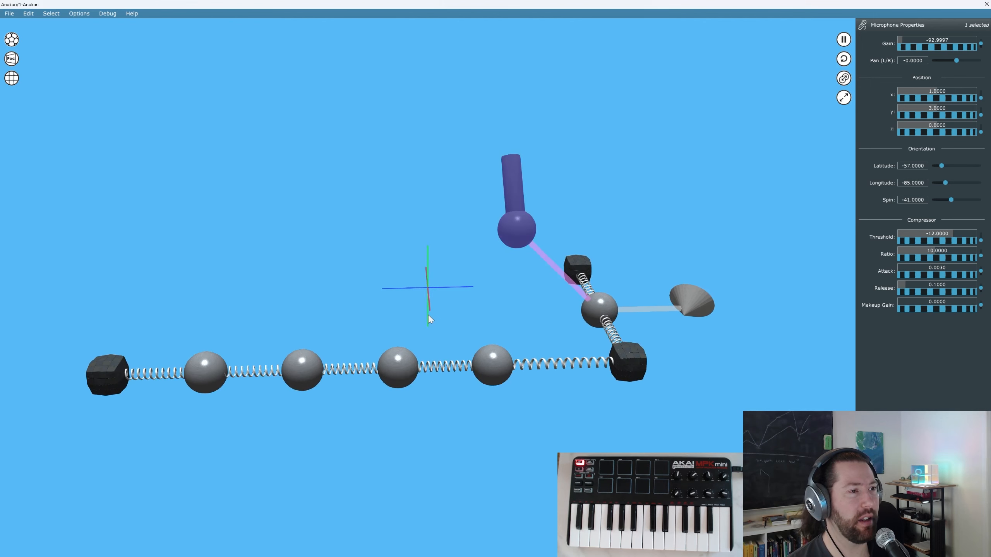
Copy the chain body at Z -2, paste it into the empty space above the chain, and delete the pasted body
click(115, 369)
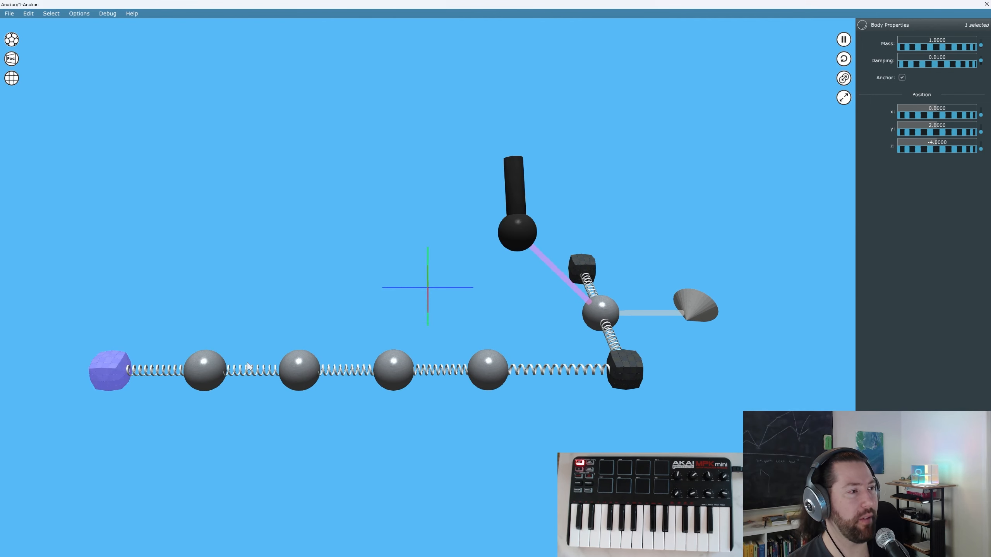
right_click(299, 365)
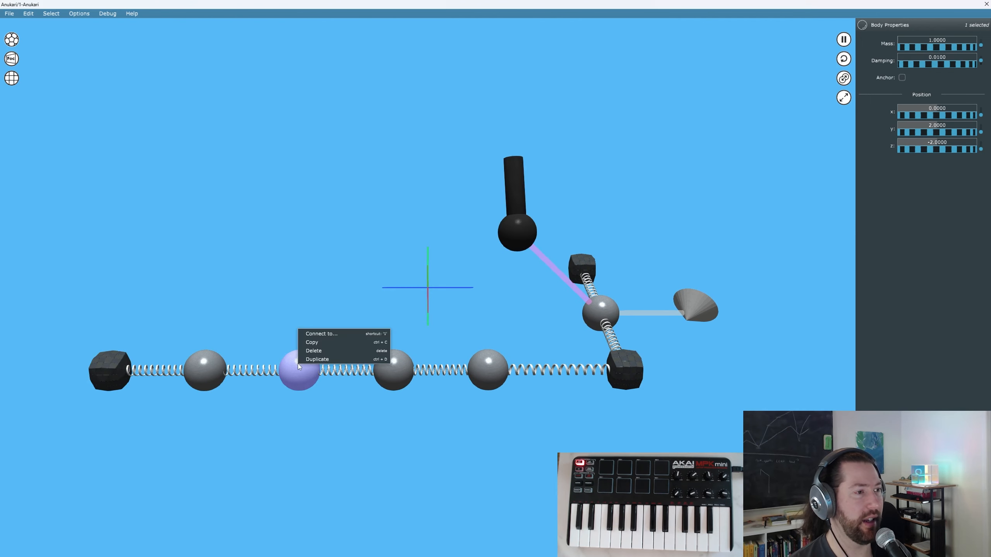
click(318, 345)
click(308, 268)
right_click(309, 267)
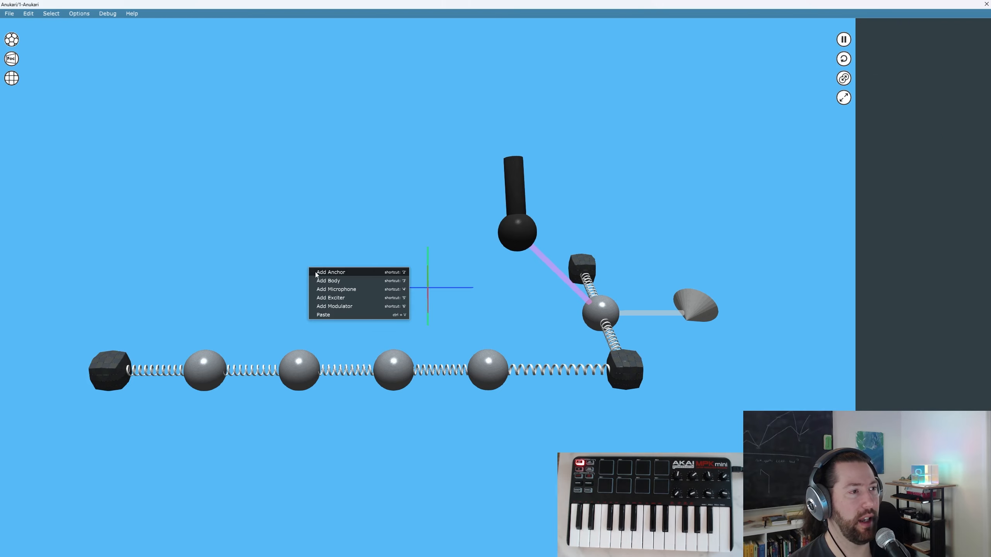
click(343, 314)
mouse_move(313, 314)
right_down()
mouse_move(276, 317)
mouse_move(316, 310)
right_up()
key(Delete)
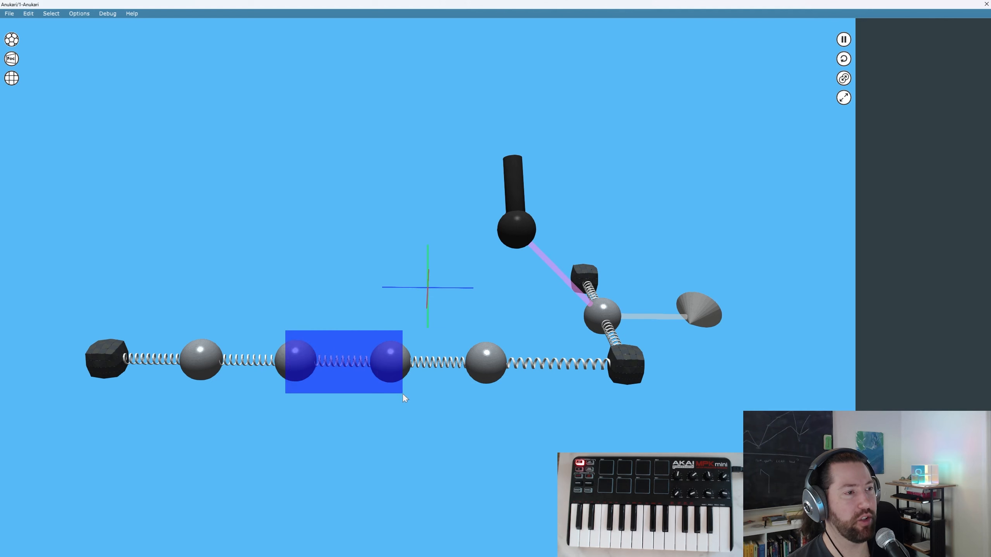
Duplicate the chain's two middle bodies with only the spring between them selected, and delete the duplicate
drag(402, 393, 401, 394)
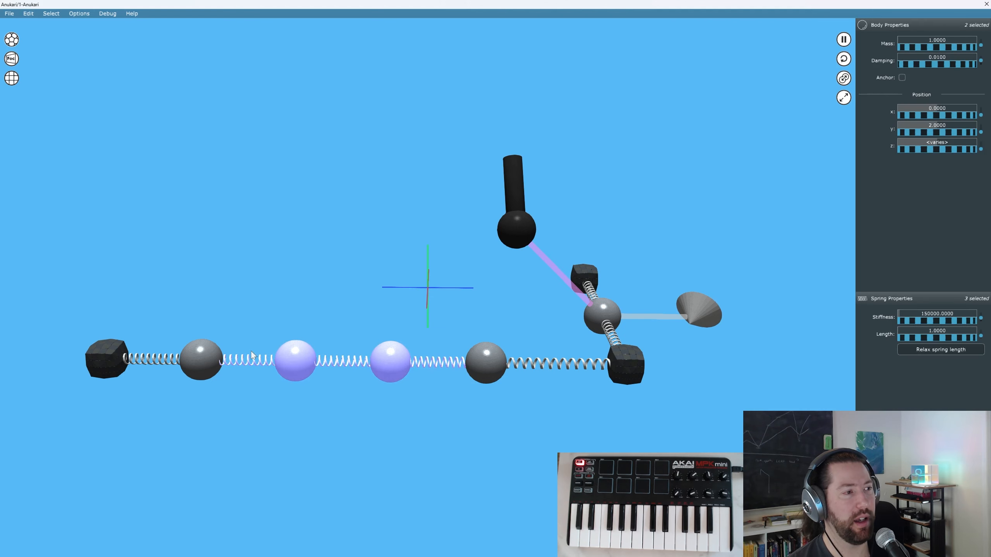
ctrl+drag(254, 332, 260, 382)
ctrl+drag(416, 341, 435, 401)
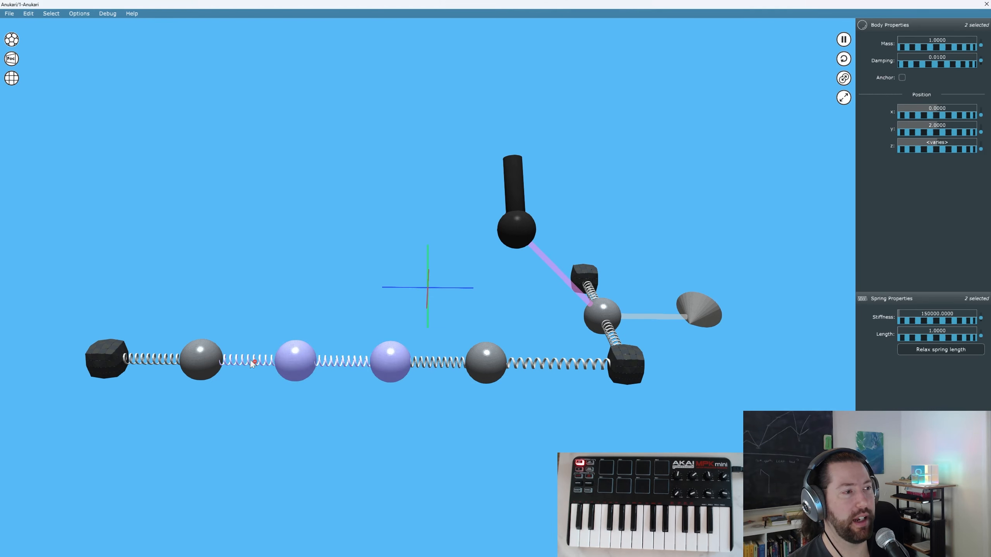
ctrl+drag(231, 328, 279, 409)
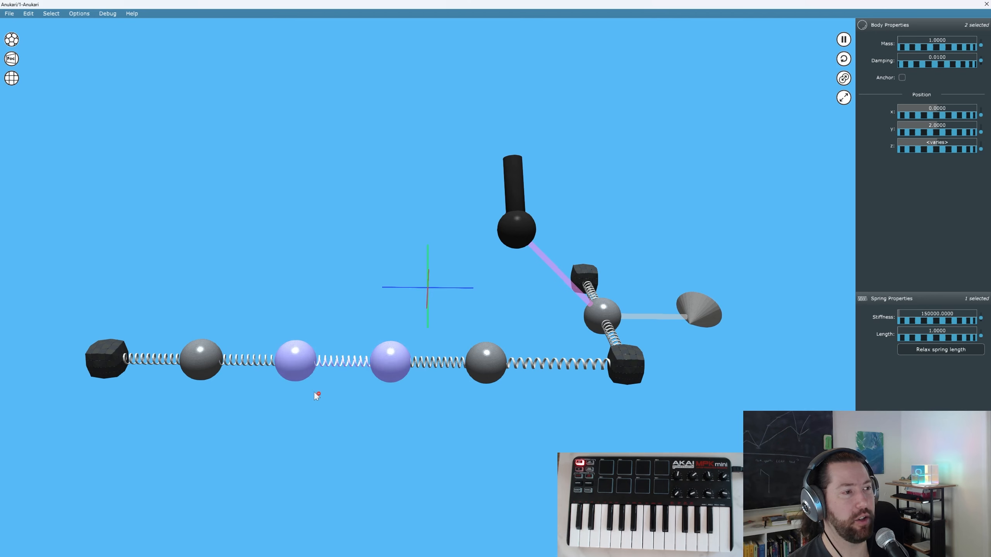
right_click(297, 363)
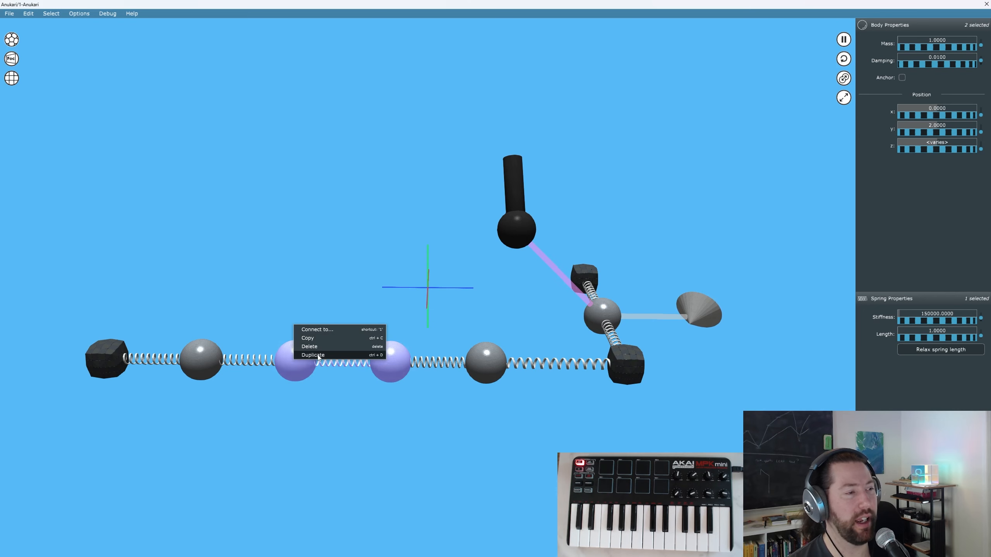
click(319, 356)
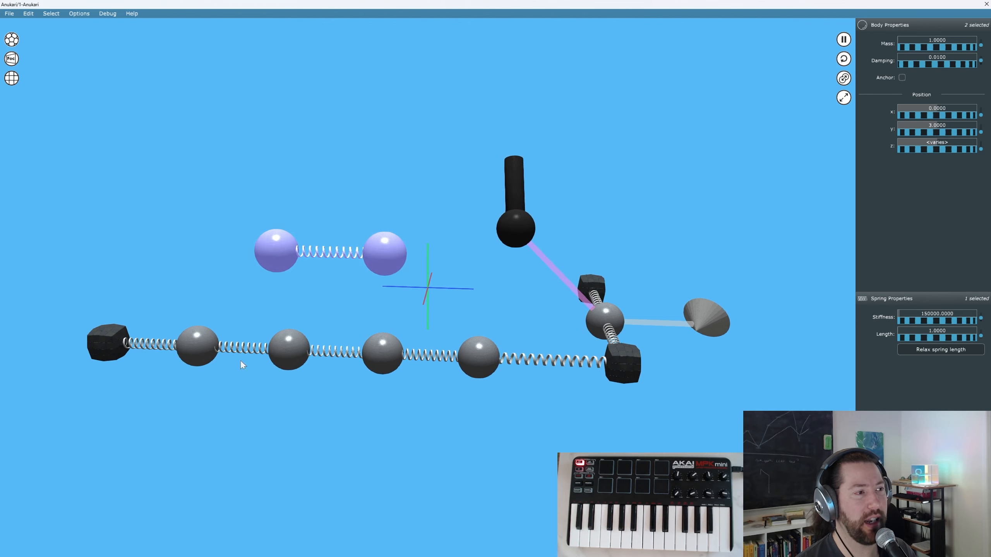
drag(230, 229, 416, 278)
key(Delete)
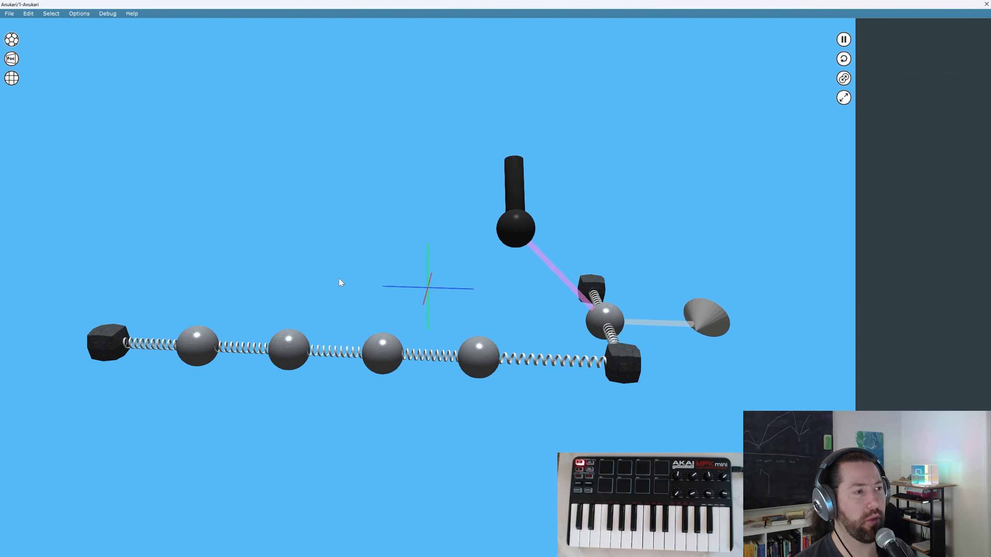
Pause the simulation, duplicate the two middle bodies with the springs on both sides added to the selection, and delete that duplicate
drag(373, 387, 376, 390)
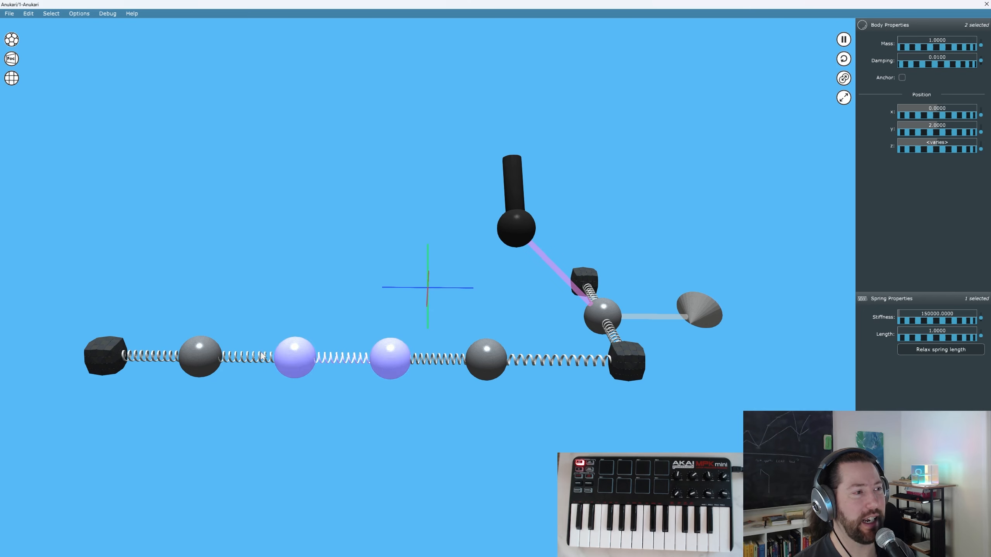
shift+drag(252, 318, 260, 383)
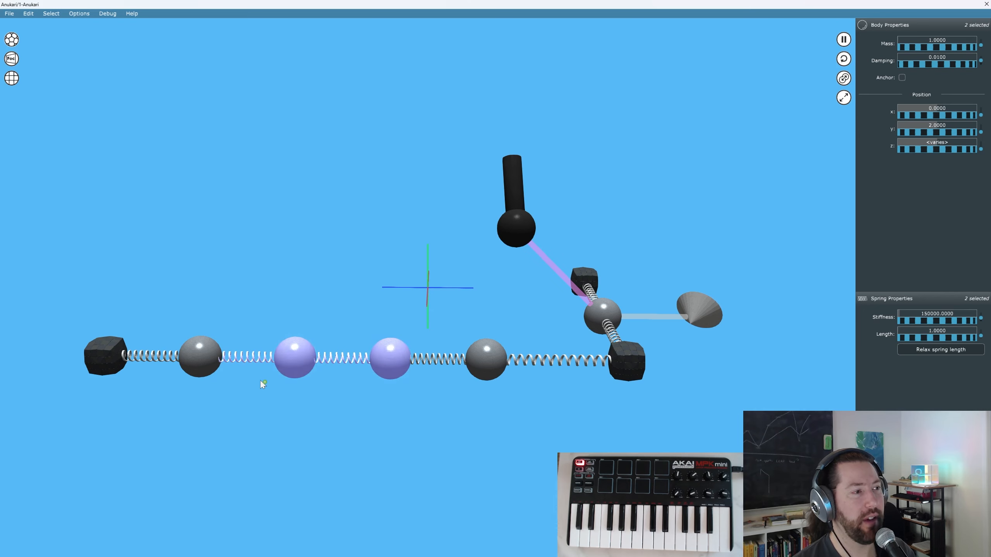
shift+drag(438, 328, 440, 395)
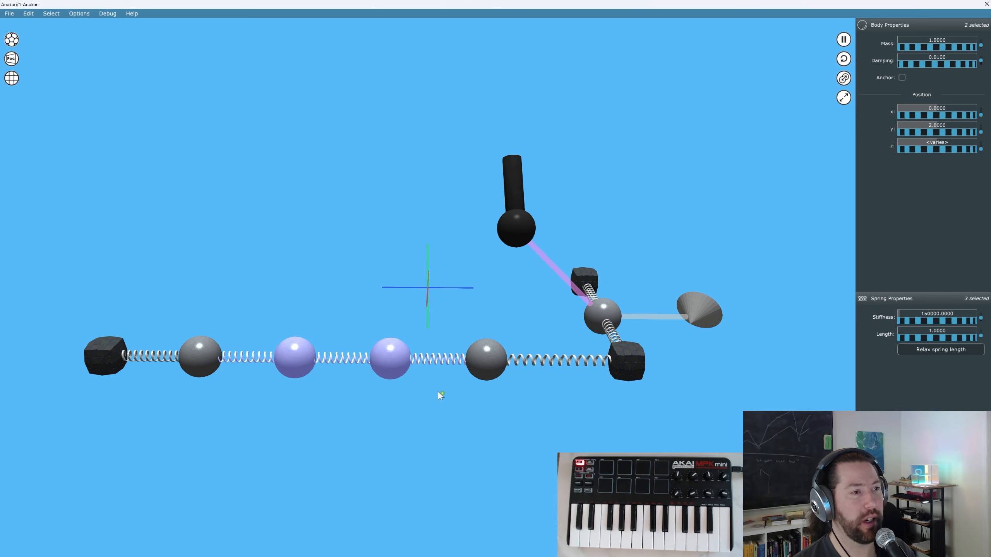
click(843, 39)
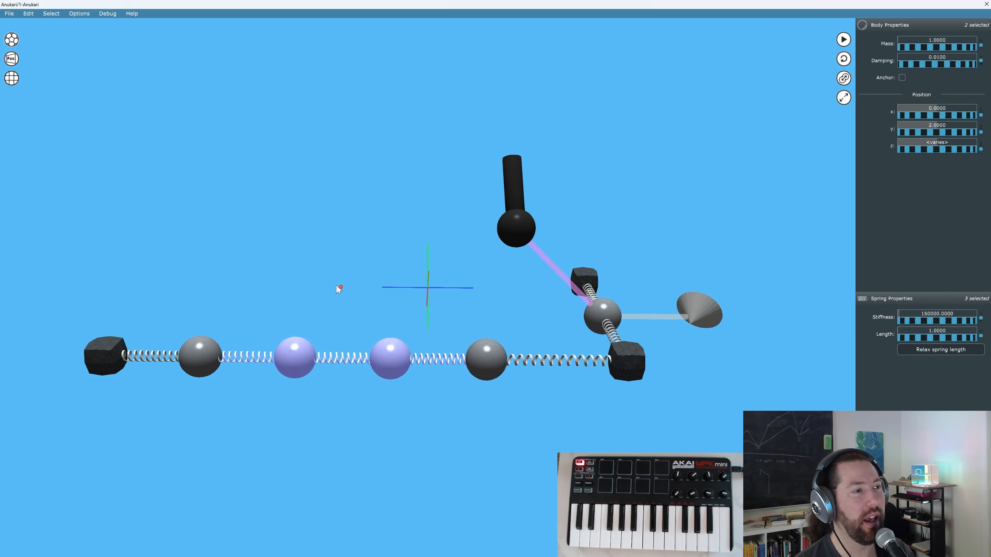
key(ctrl+d)
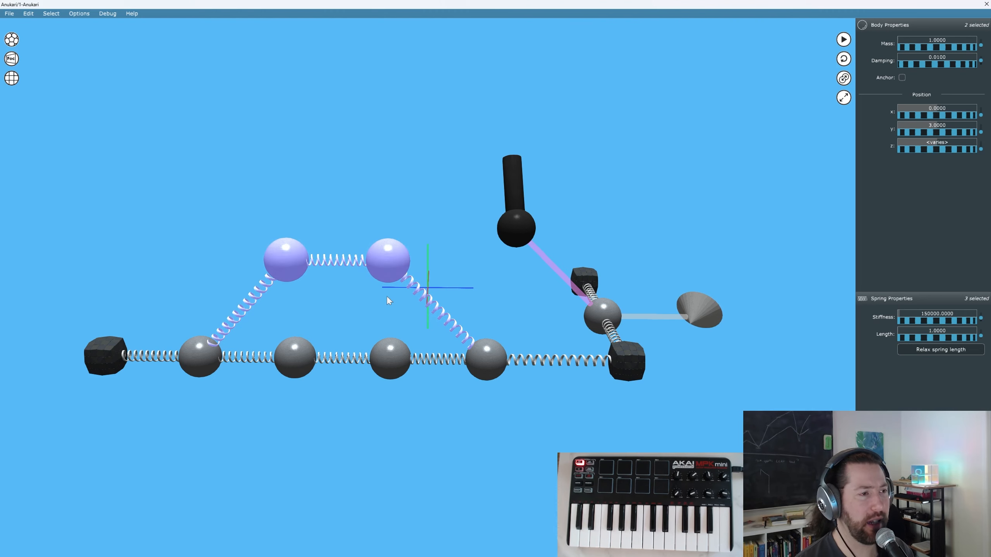
key(Delete)
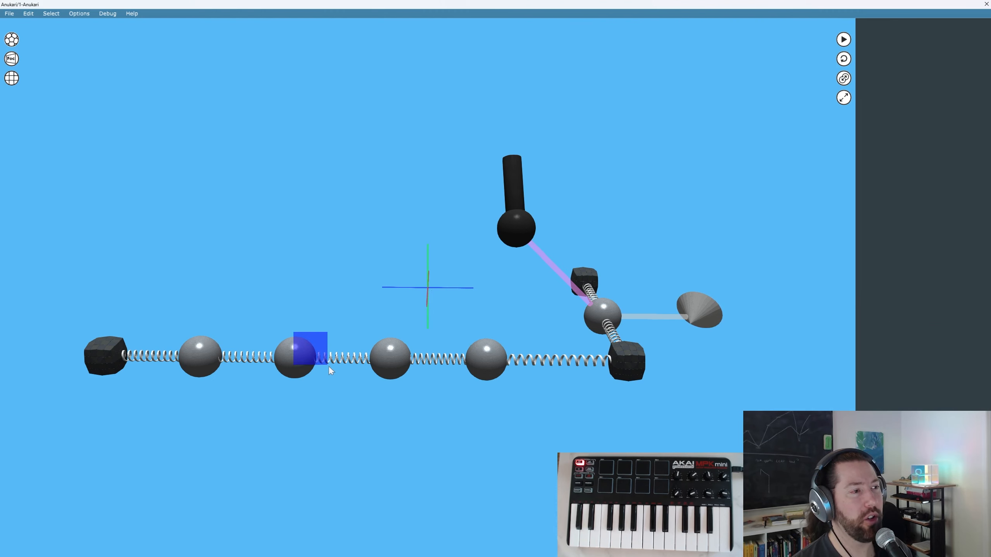
Duplicate the two middle bodies without the outer springs while the simulation is paused, and delete the duplicate
drag(329, 368, 378, 395)
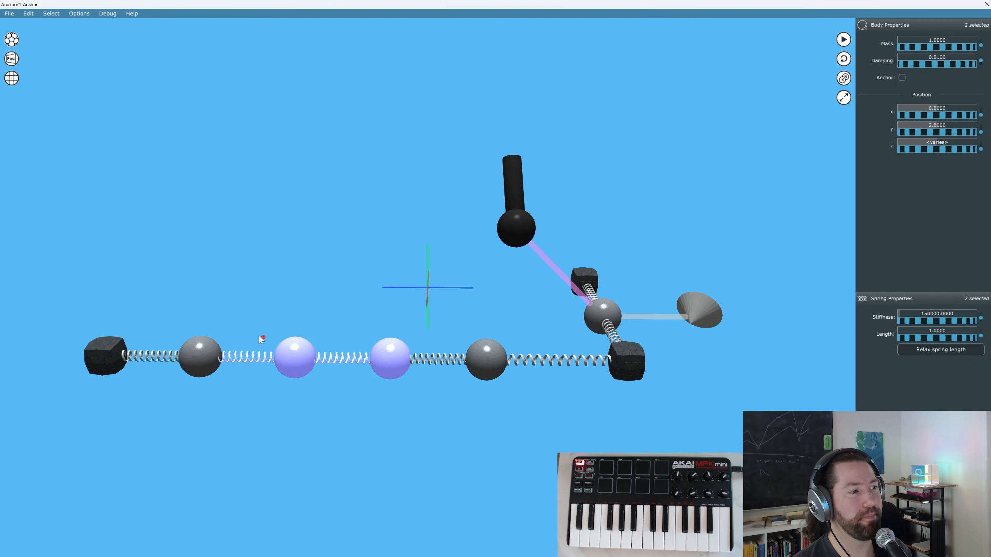
alt+drag(250, 313, 268, 381)
key(ctrl+d)
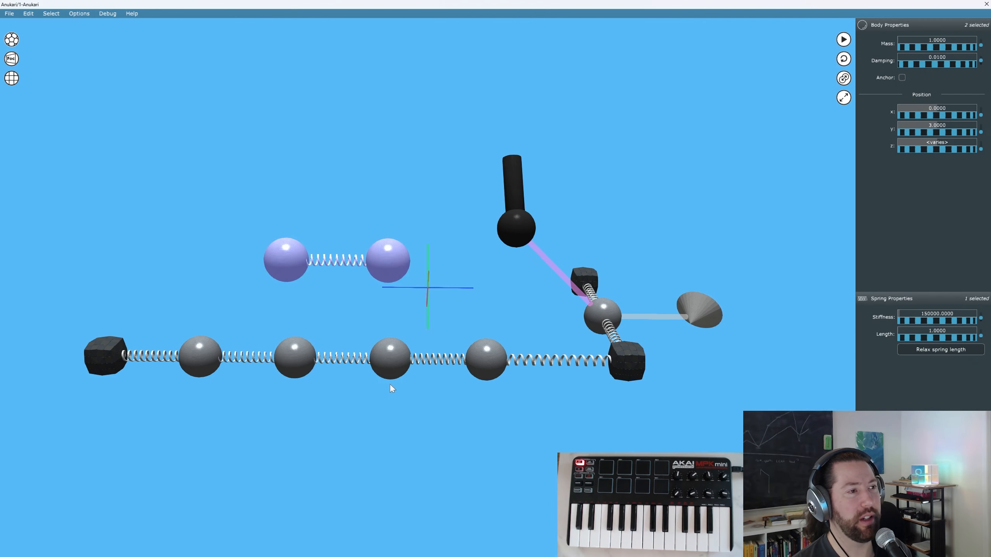
key(Delete)
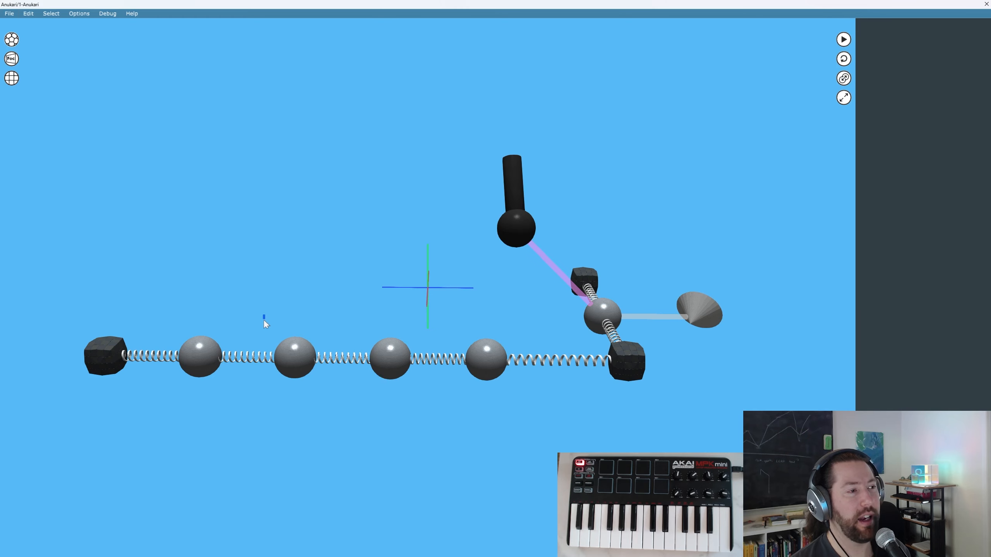
Try duplicating the two middle bodies with different combinations of the outer springs selected, removing each duplicate
drag(263, 320, 387, 388)
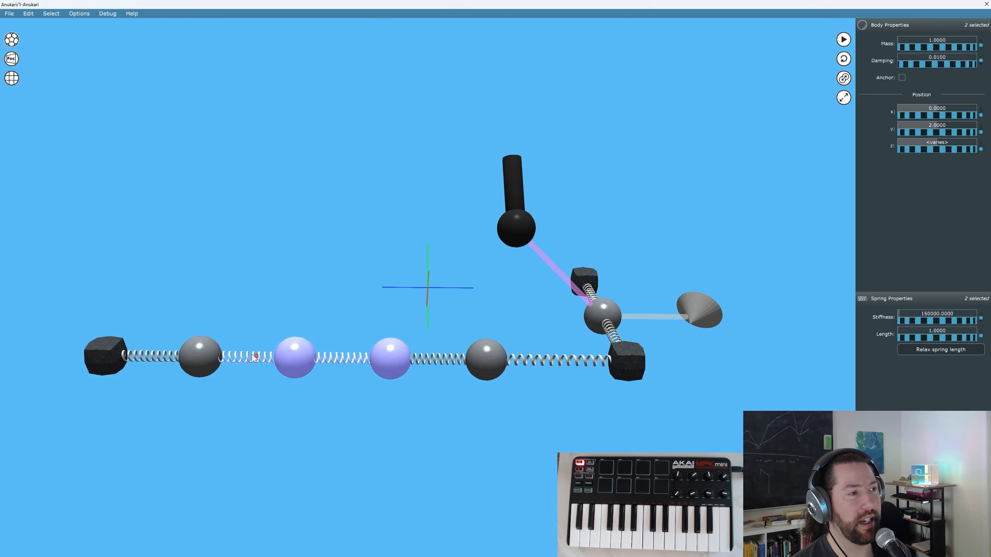
key(ctrl+d)
key(Delete)
drag(295, 304, 435, 409)
key(ctrl+d)
click(269, 314)
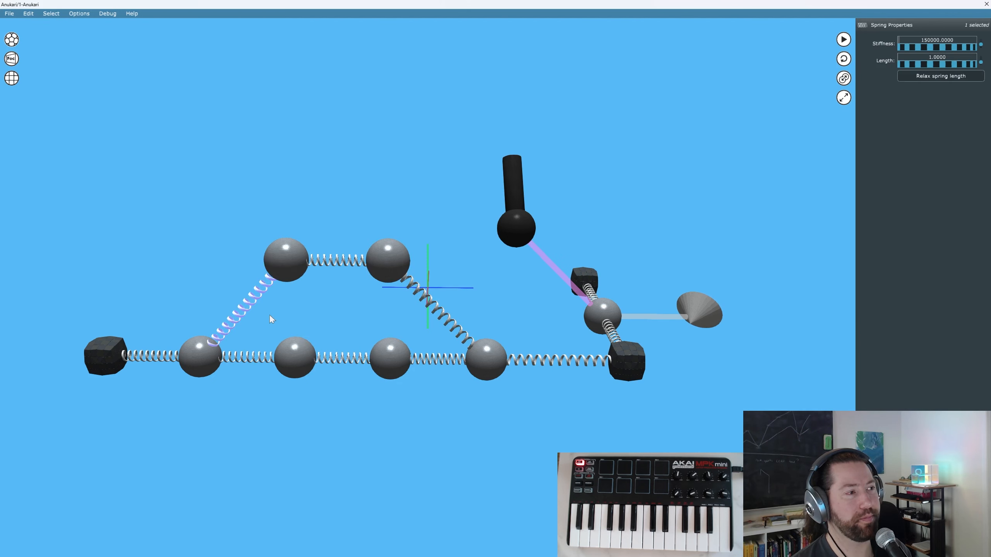
key(ctrl+z)
drag(302, 321, 434, 396)
key(ctrl+d)
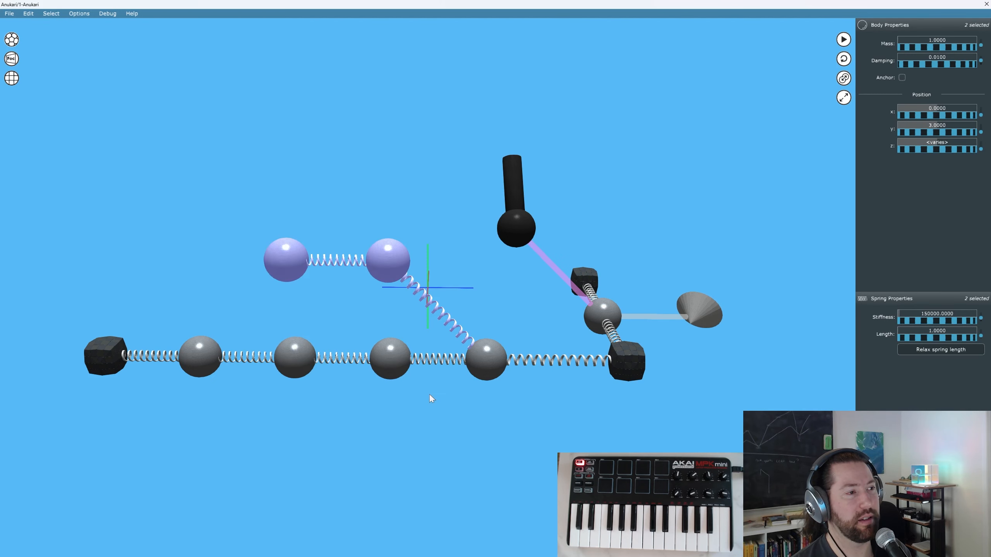
key(Delete)
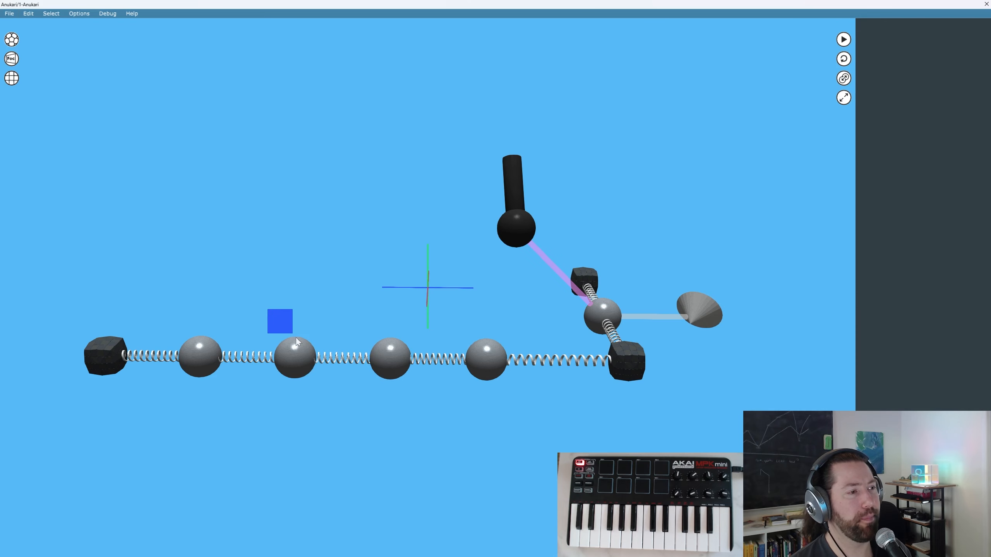
Duplicate the chain's two middle bodies together with the connecting springs on both sides, and clear the selection
drag(296, 338, 424, 406)
key(ctrl+d)
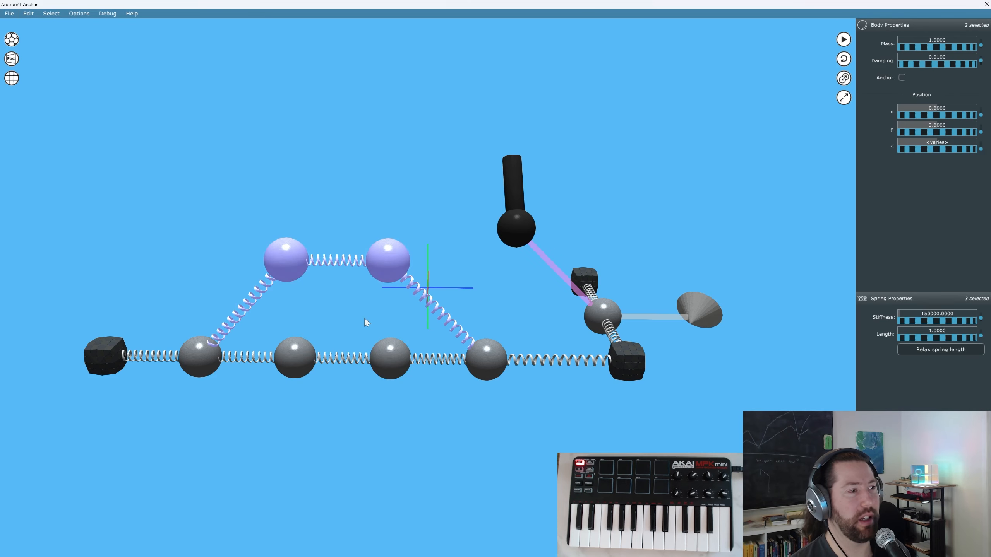
click(325, 291)
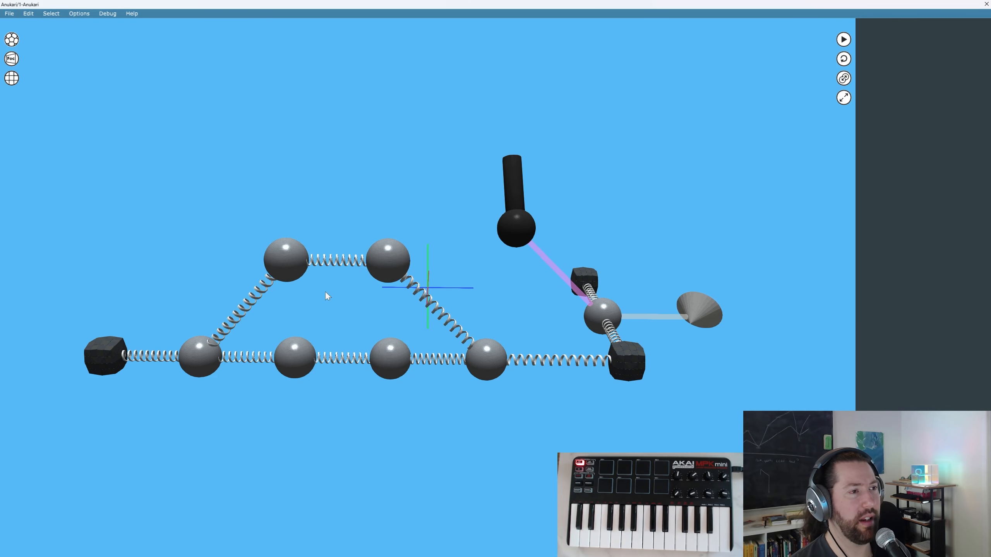
Connect each duplicated body diagonally to the opposite middle body of the chain with a spring, and resume the simulation
drag(294, 273, 390, 358)
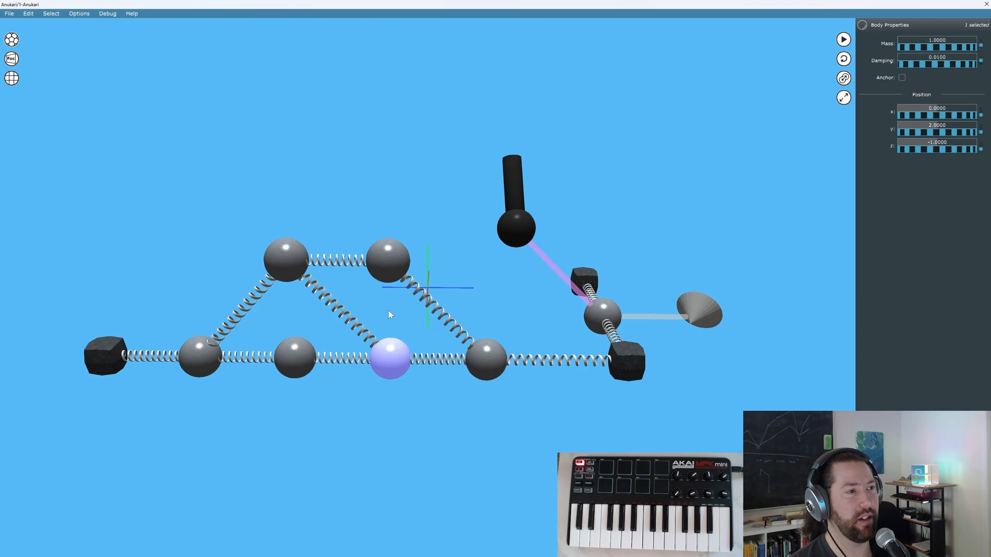
drag(387, 259, 295, 357)
click(843, 39)
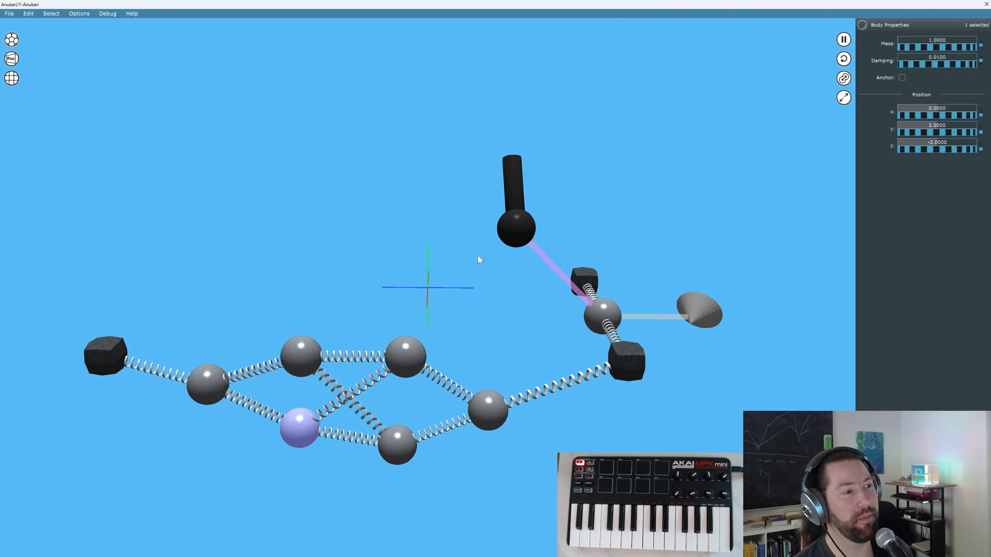
Select the whole instrument, including the microphone and exciter, and duplicate it
right_drag(458, 285, 480, 287)
drag(105, 96, 755, 449)
key(ctrl+d)
scroll(488, 352, down, 3)
scroll(477, 293, down, 3)
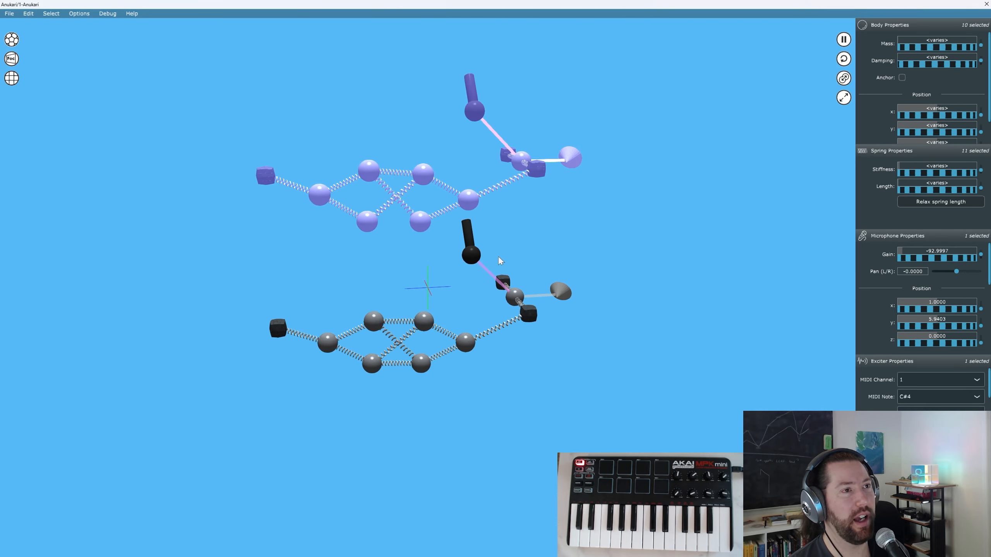
Select both instrument copies together and duplicate the pair
middle_drag(500, 261, 484, 371)
drag(155, 137, 652, 528)
key(ctrl+d)
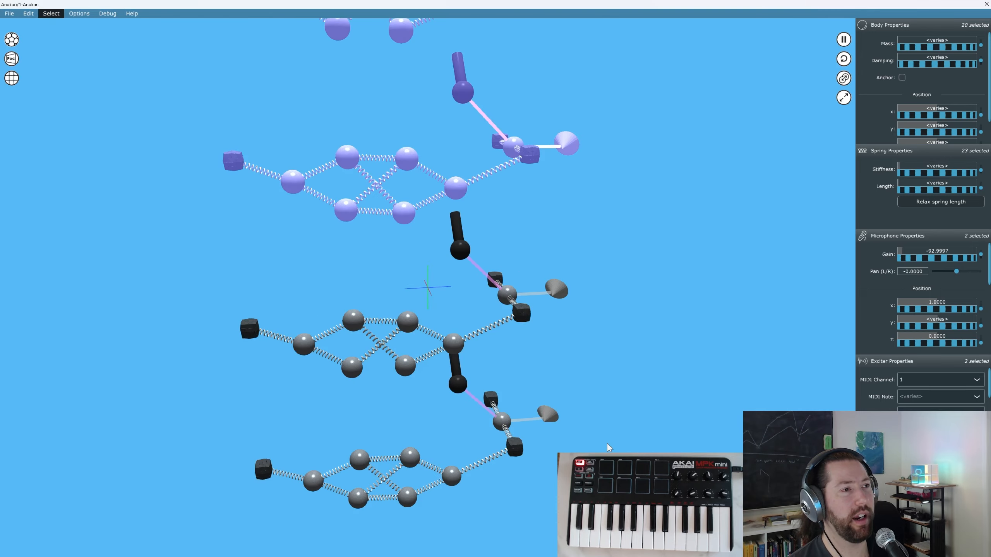
Duplicate the two selected spring-and-body assemblies above the existing stack
scroll(502, 321, down, 4)
middle_drag(555, 201, 535, 270)
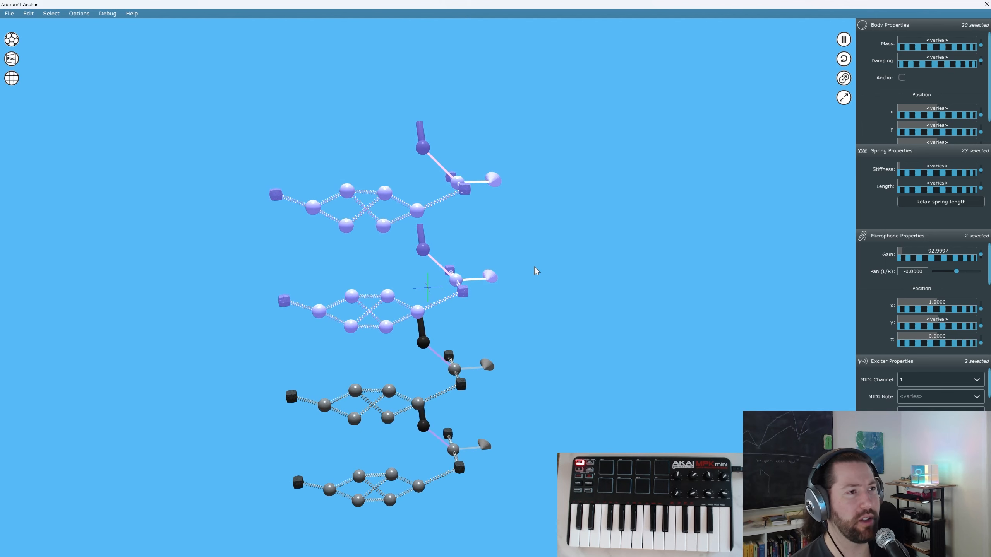
key(ctrl+d)
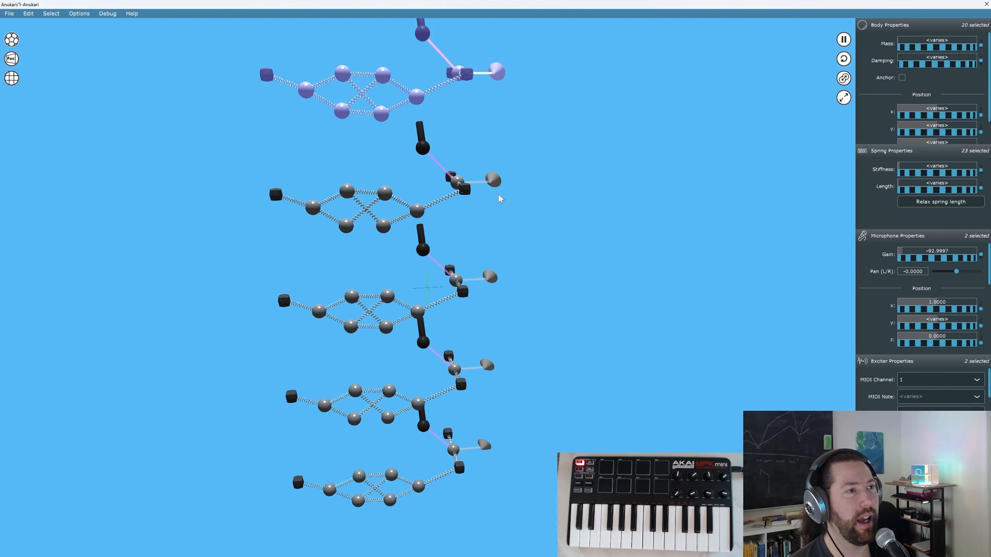
scroll(499, 191, down, 3)
scroll(506, 143, down, 3)
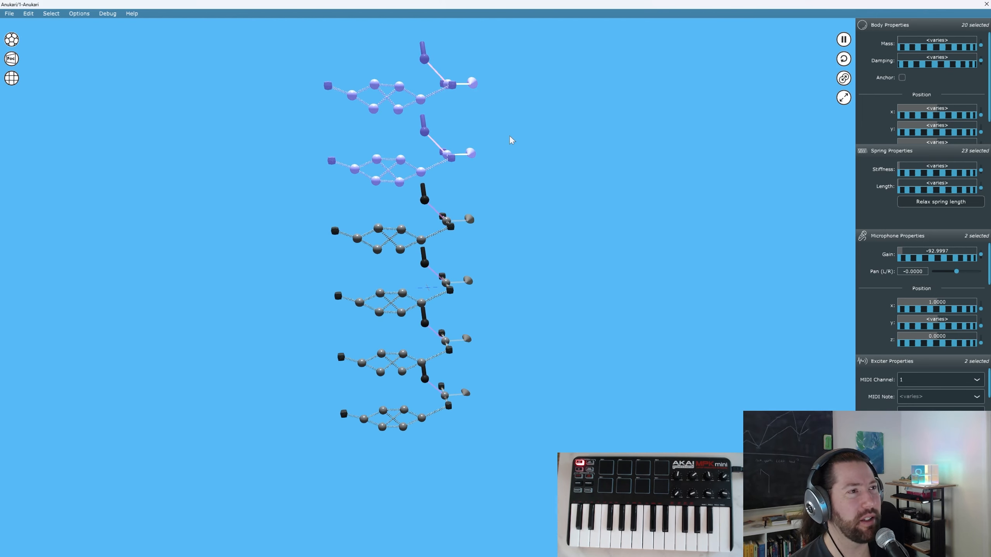
middle_drag(521, 123, 511, 164)
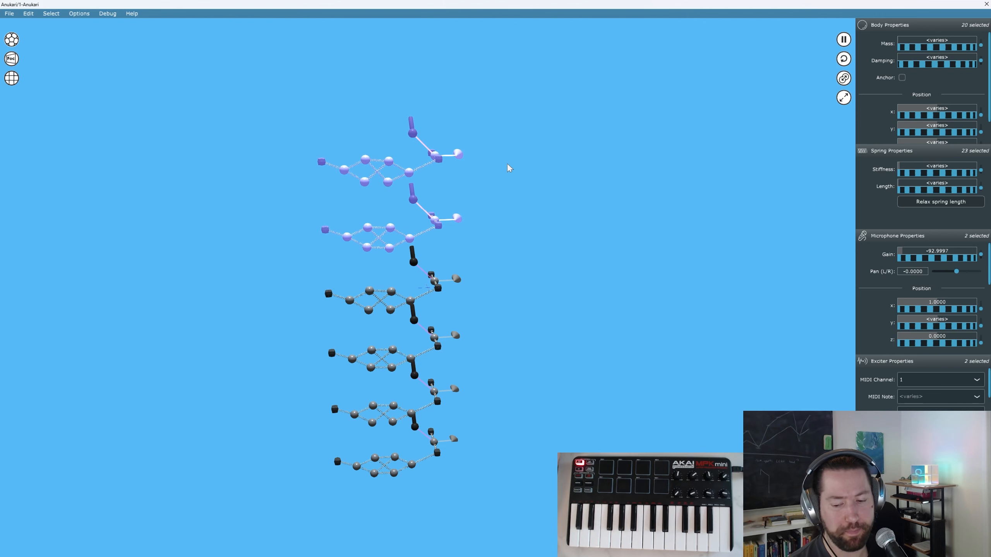
Undo the duplications back to the single original assembly and select its body between the two anchors beside the microphone
click(432, 265)
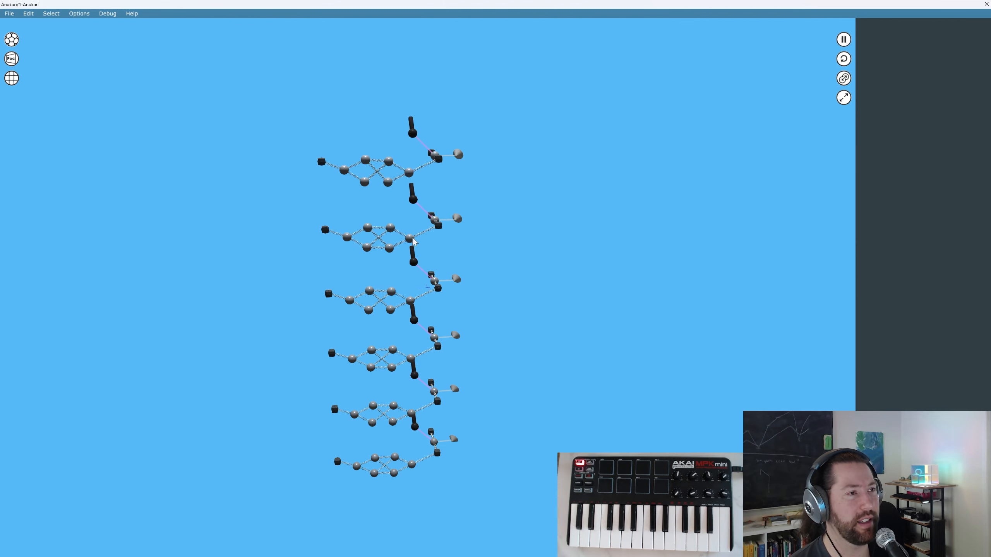
click(392, 250)
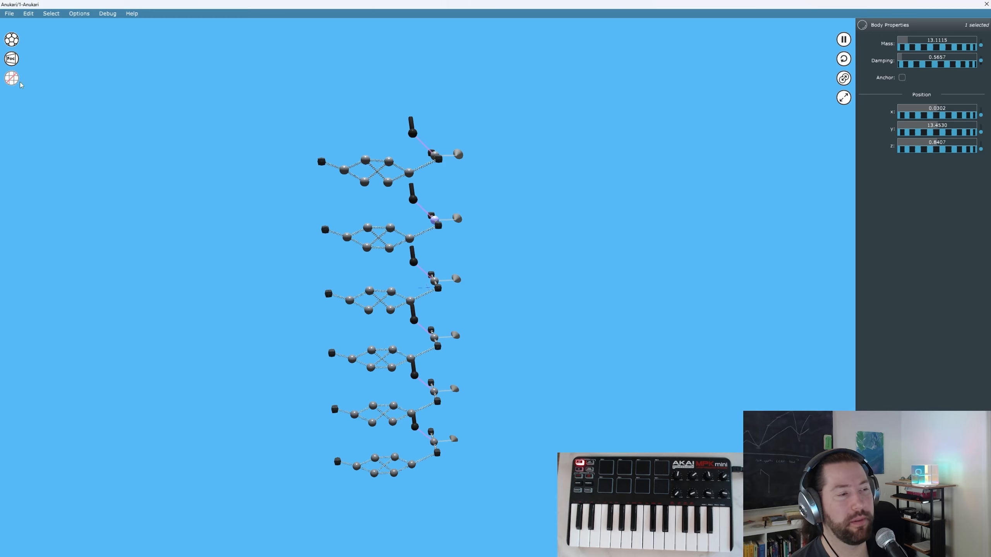
middle_drag(484, 286, 421, 256)
key(ctrl+z)
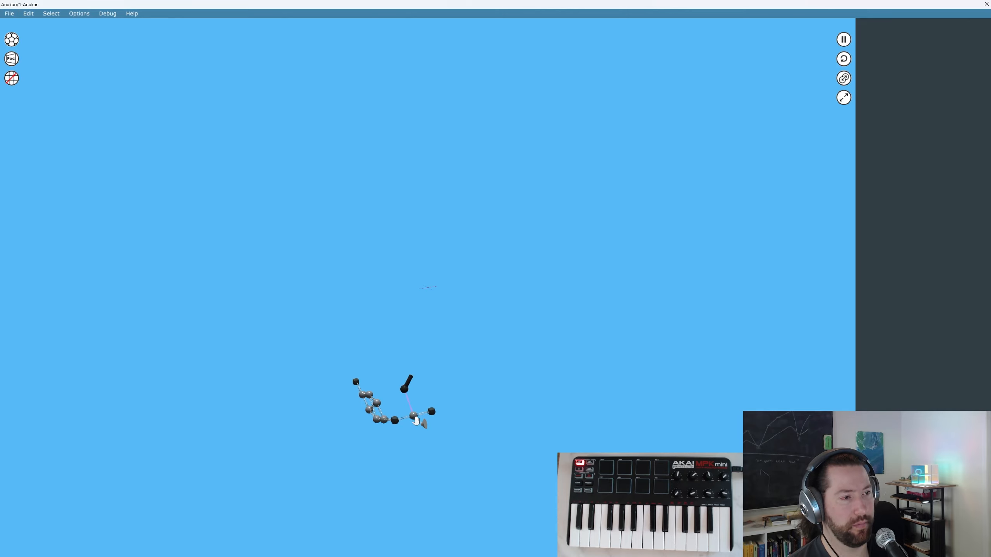
click(414, 417)
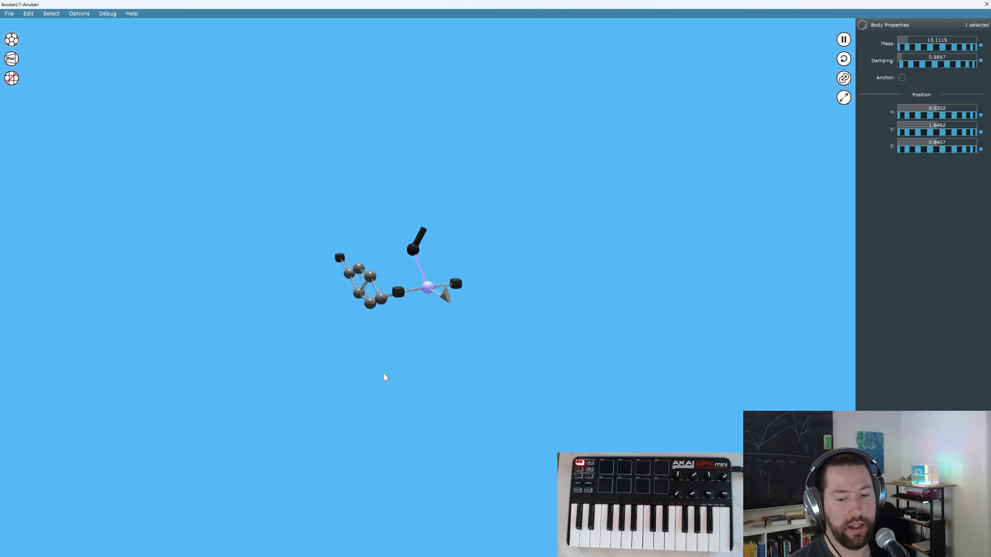
scroll(384, 373, up, 5)
middle_drag(352, 355, 449, 361)
scroll(351, 335, up, 1)
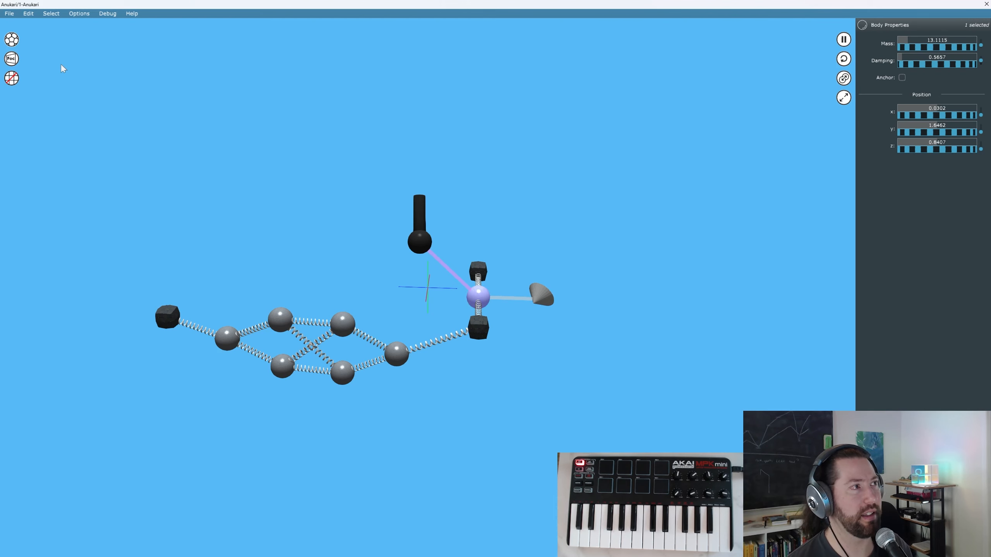
click(8, 13)
click(17, 32)
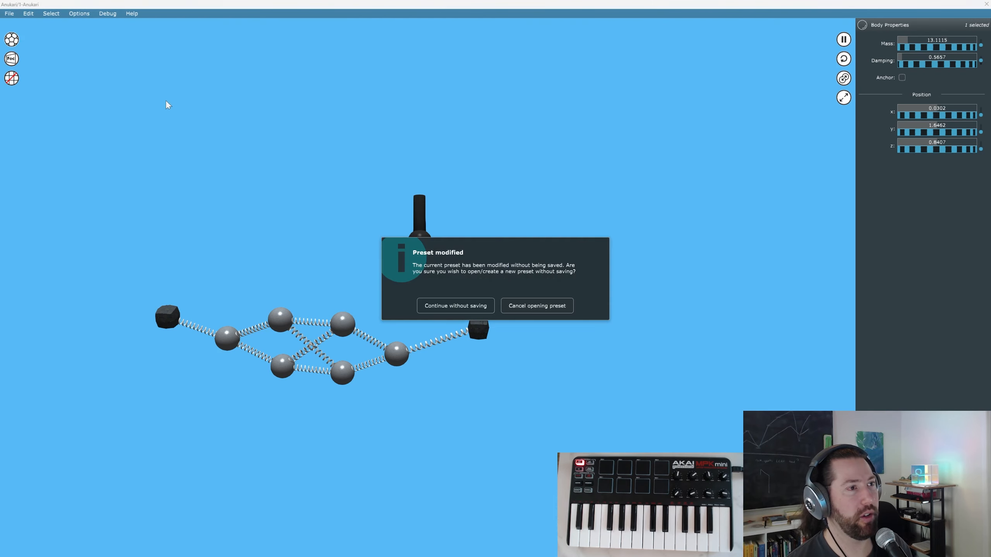
click(475, 304)
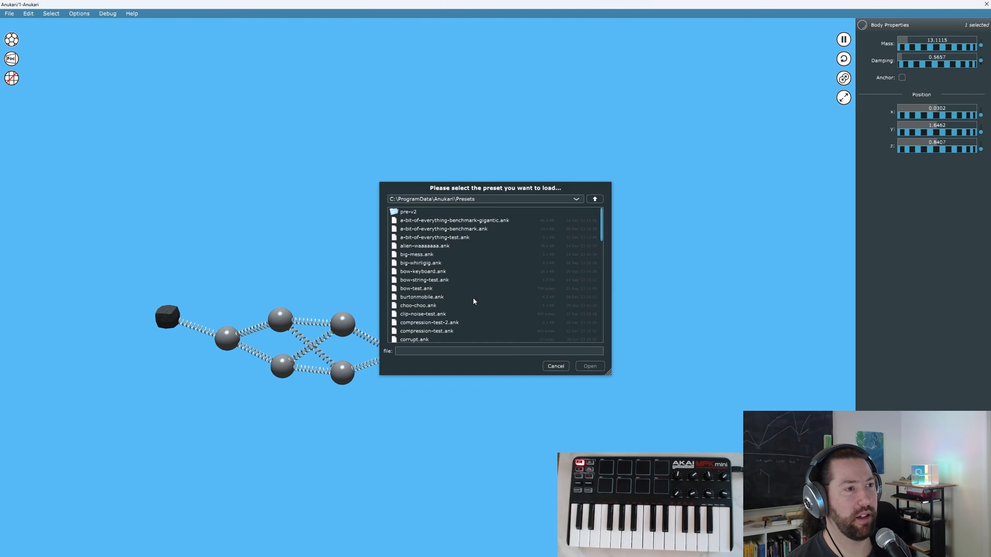
scroll(456, 292, down, 5)
scroll(475, 281, up, 5)
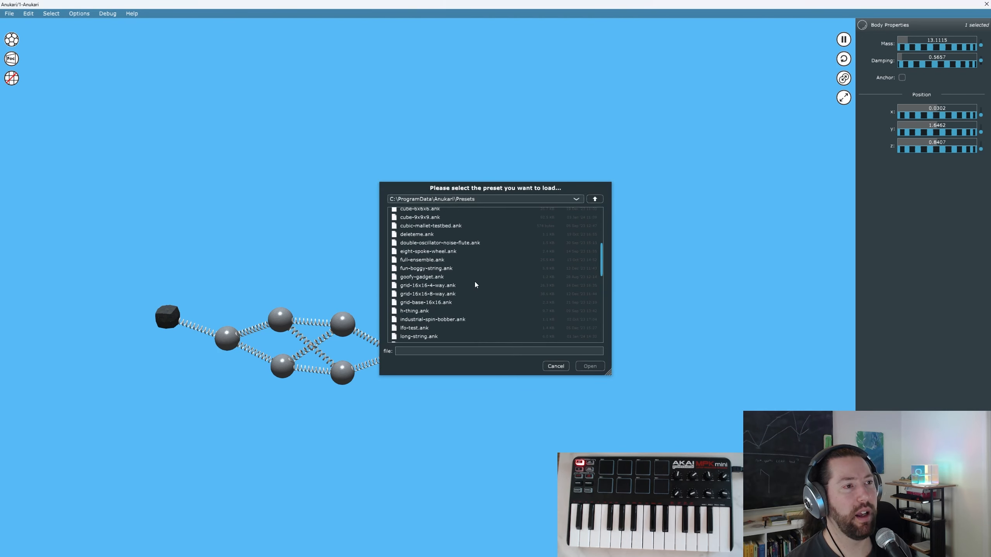
click(556, 367)
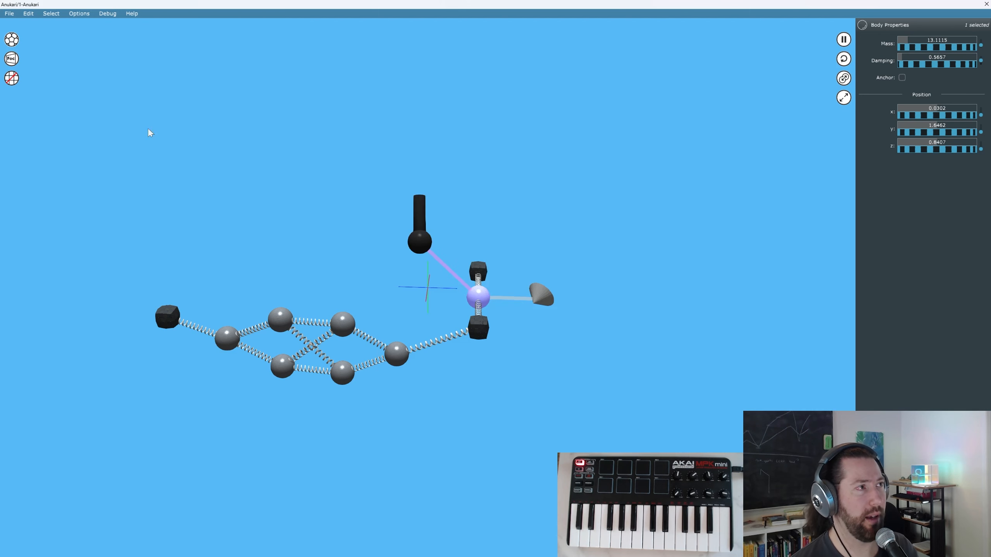
Import the compression-test.ank preset into the current scene and delete the imported assembly
click(6, 16)
click(31, 41)
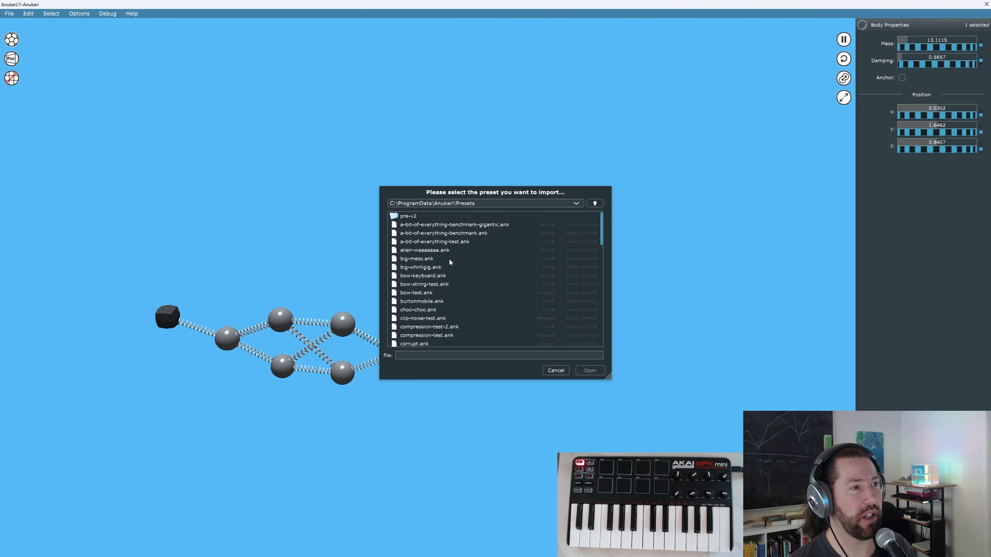
scroll(451, 279, down, 3)
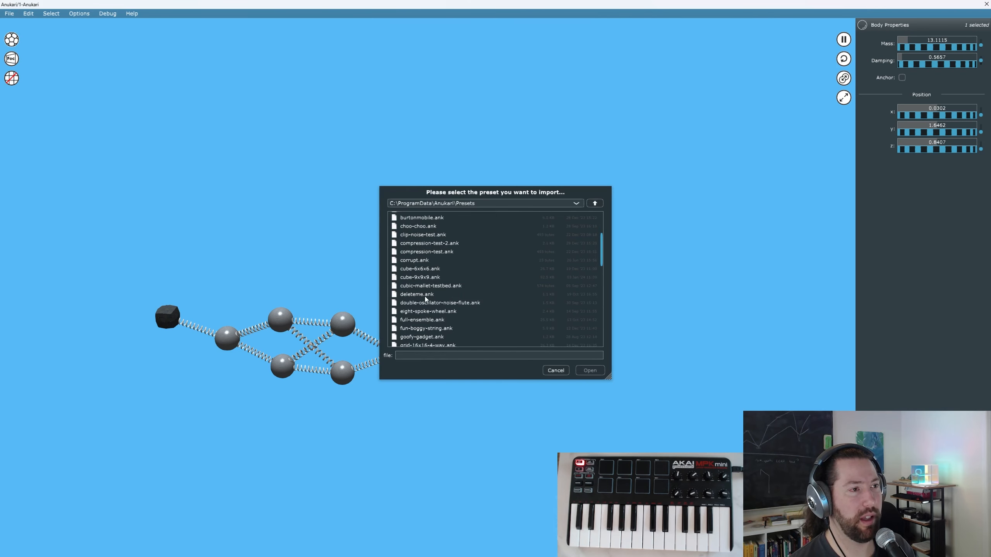
click(425, 253)
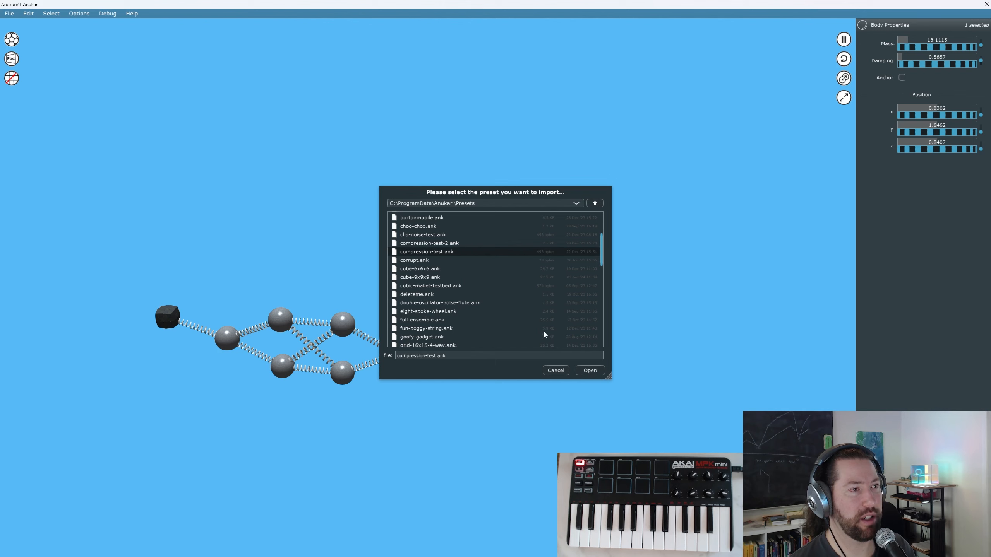
click(590, 370)
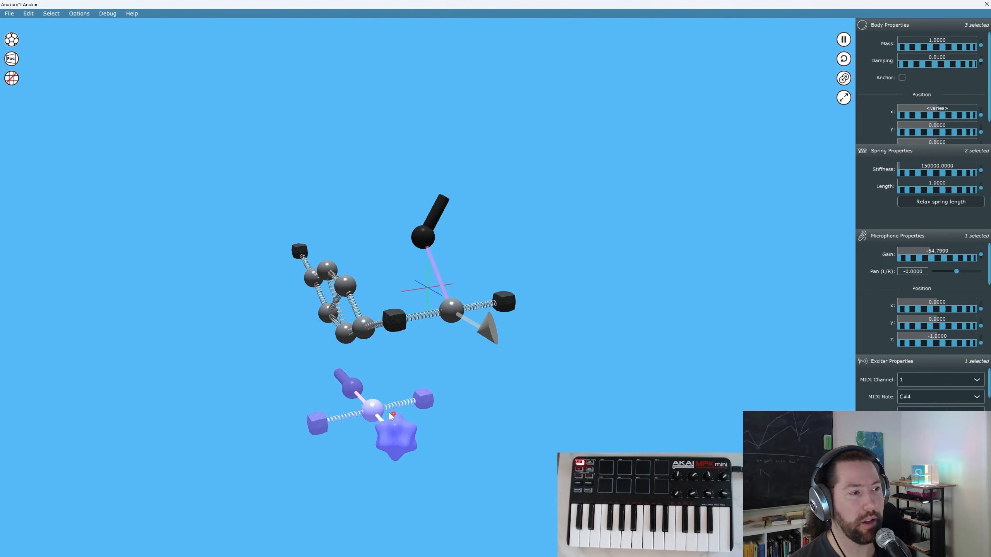
key(Delete)
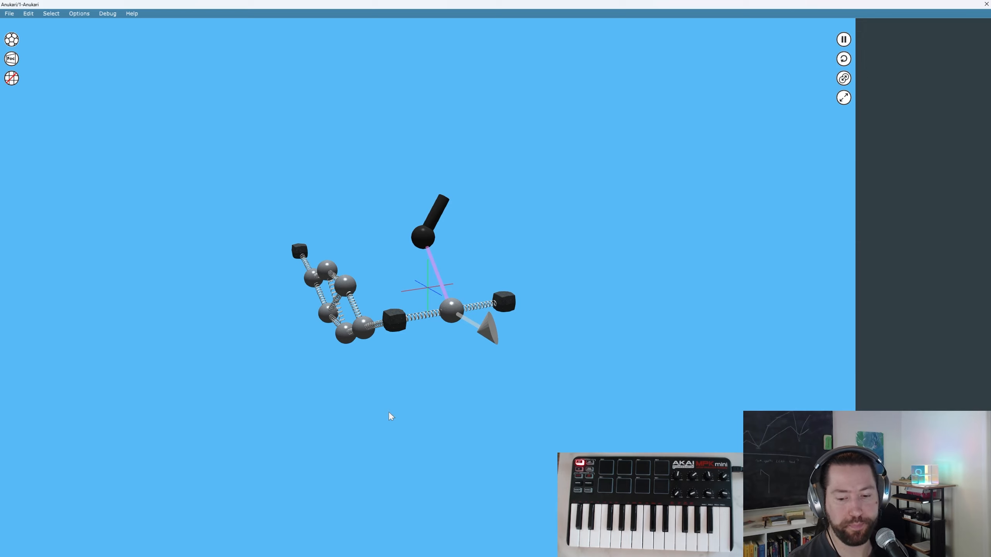
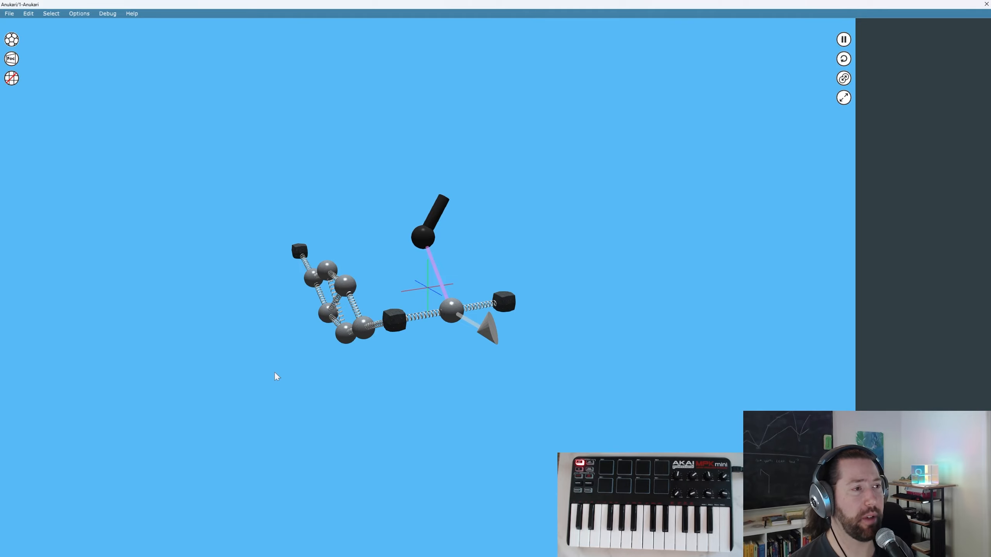
Add a Midi Control modulator in the empty space above the exciter
middle_drag(277, 375, 511, 373)
scroll(490, 250, up, 2)
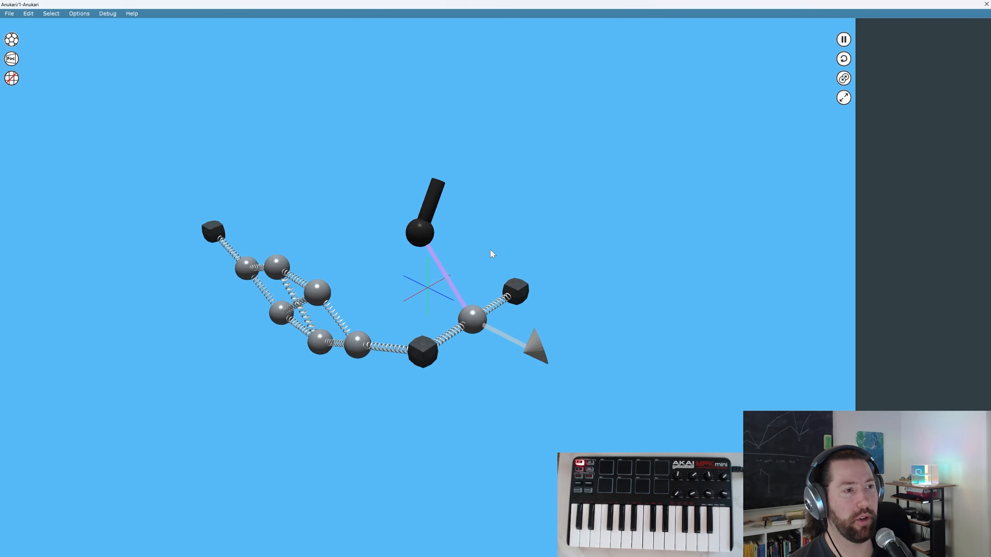
click(470, 321)
key(f)
scroll(510, 286, up, 2)
click(512, 95)
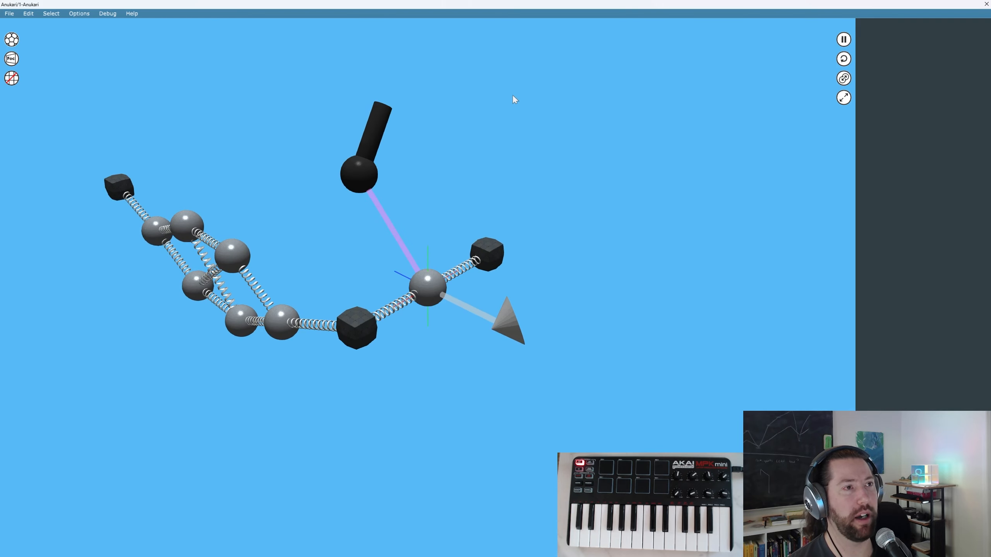
right_click(552, 96)
click(521, 134)
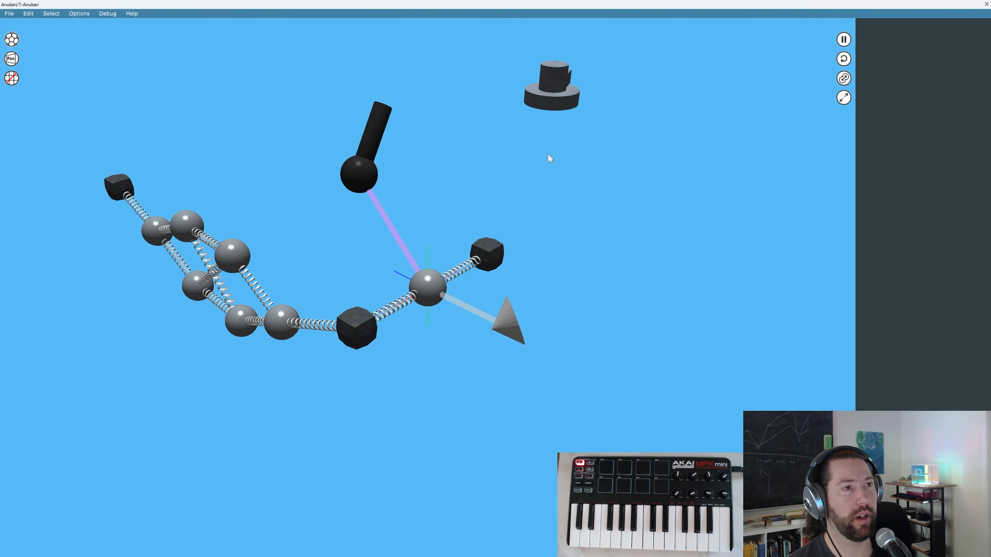
Set the new modulator's MIDI Controller Number to 1
middle_drag(548, 166, 463, 181)
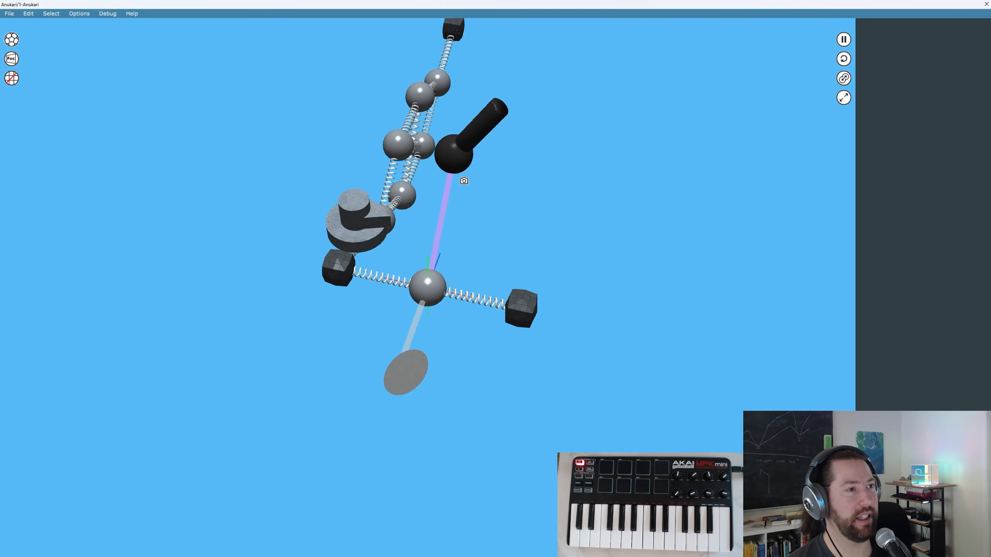
click(359, 222)
middle_drag(374, 235, 460, 345)
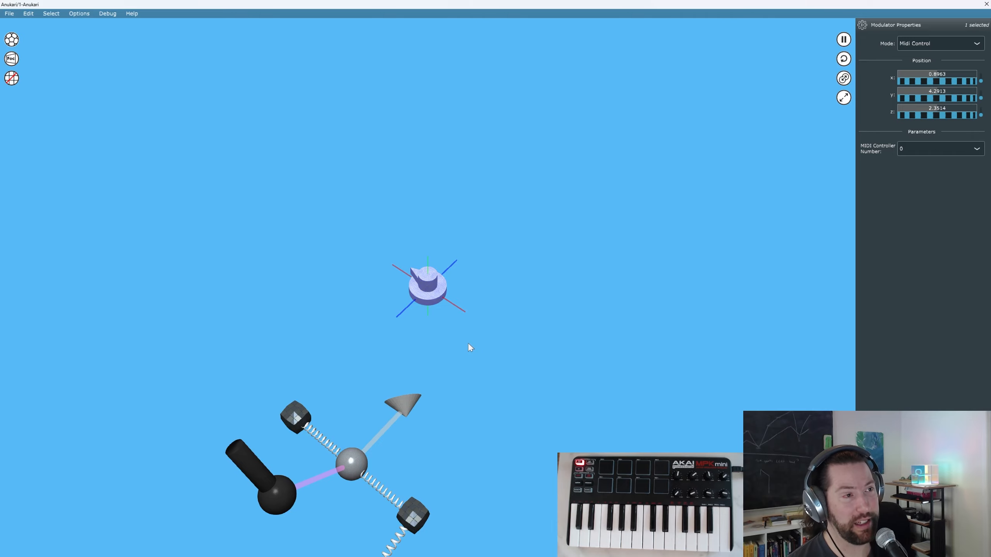
click(929, 149)
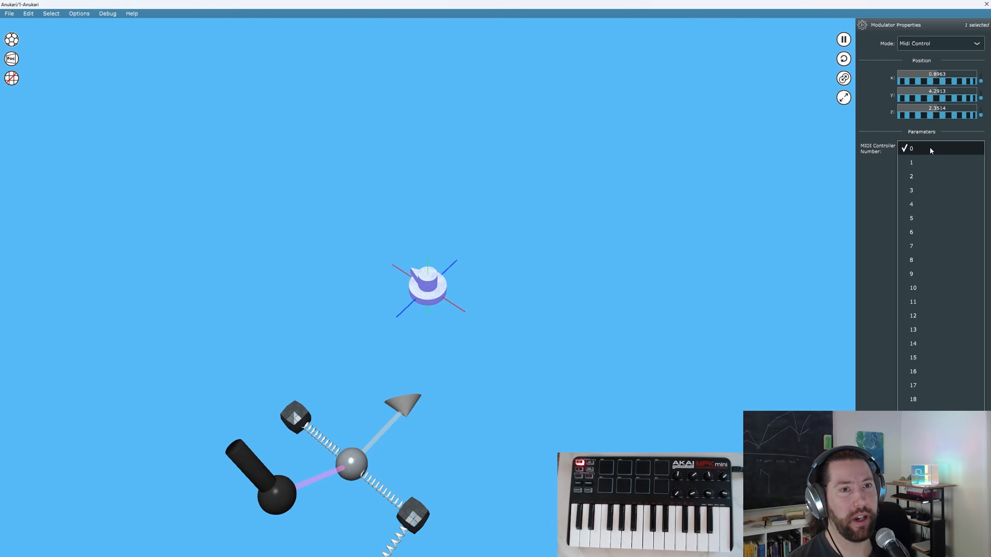
click(925, 161)
Link the modulator to the body between the two anchors that carries the microphone and exciter
right_drag(551, 322, 333, 322)
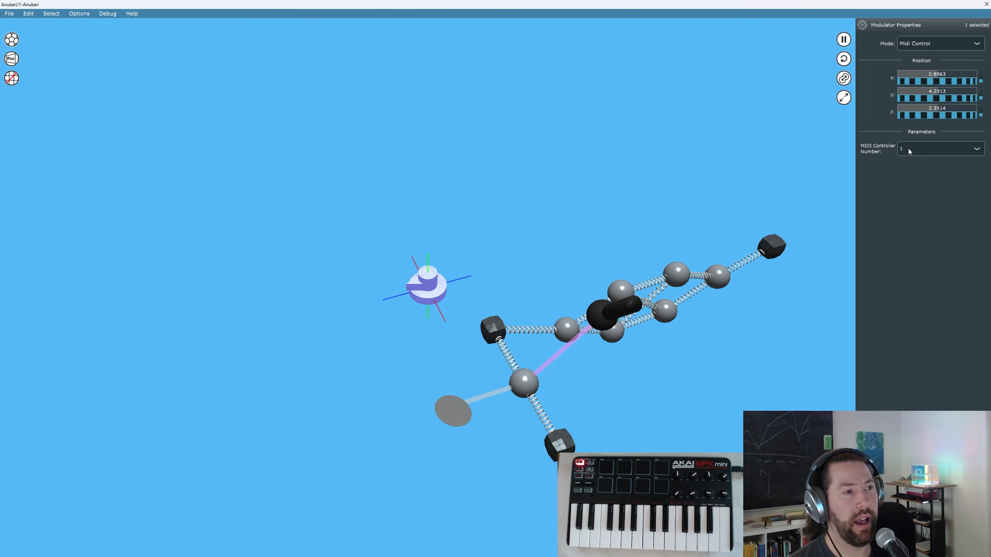
middle_drag(540, 354, 697, 312)
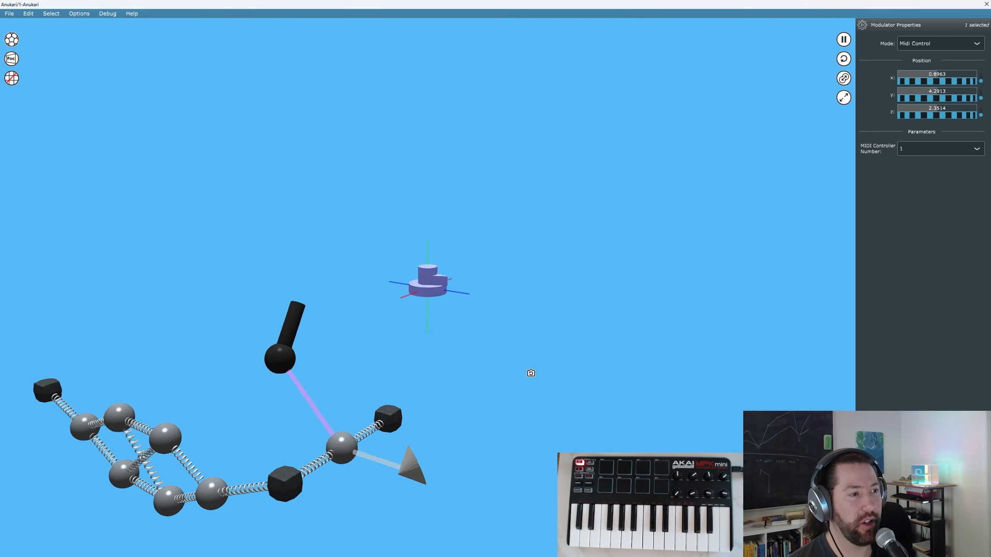
middle_drag(531, 376, 399, 448)
click(340, 450)
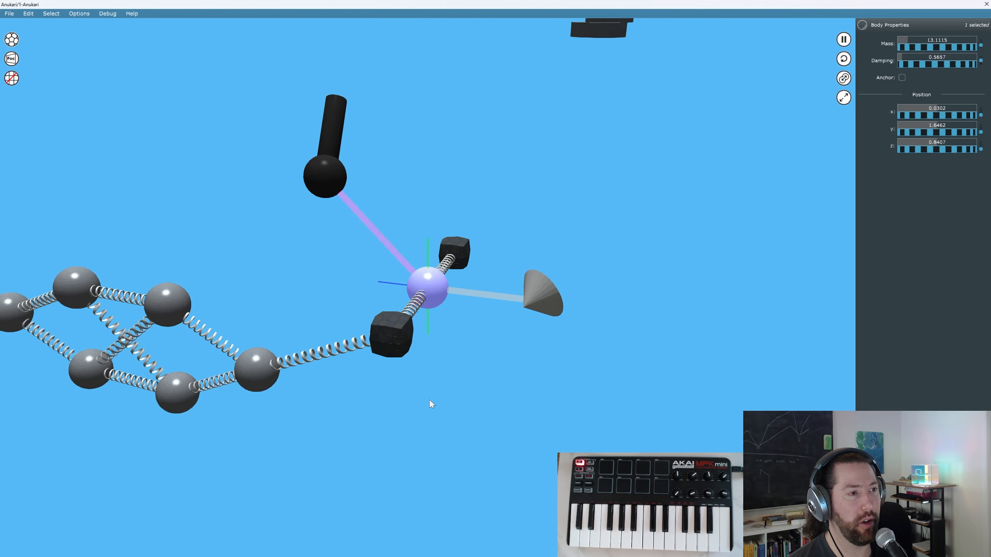
click(575, 135)
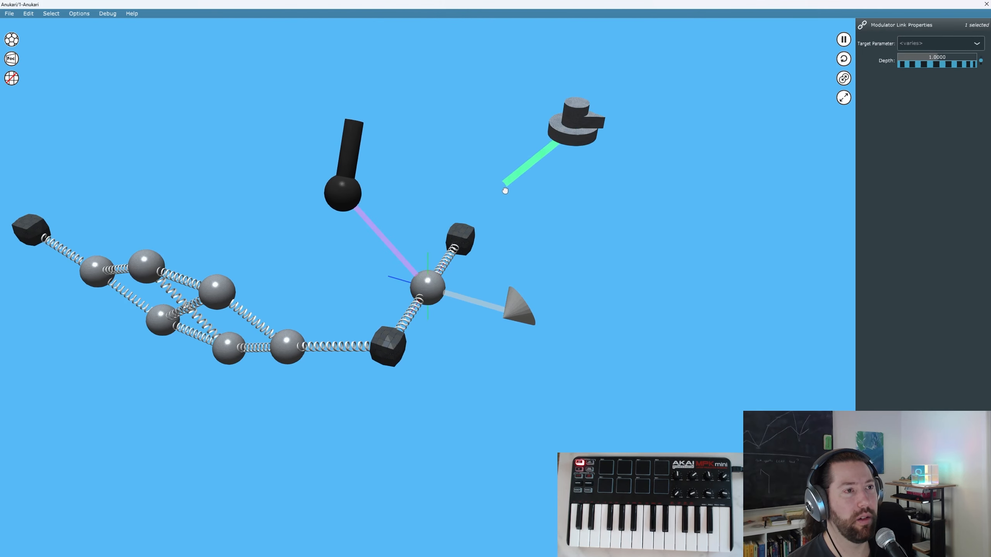
key(Escape)
right_click(565, 126)
click(548, 131)
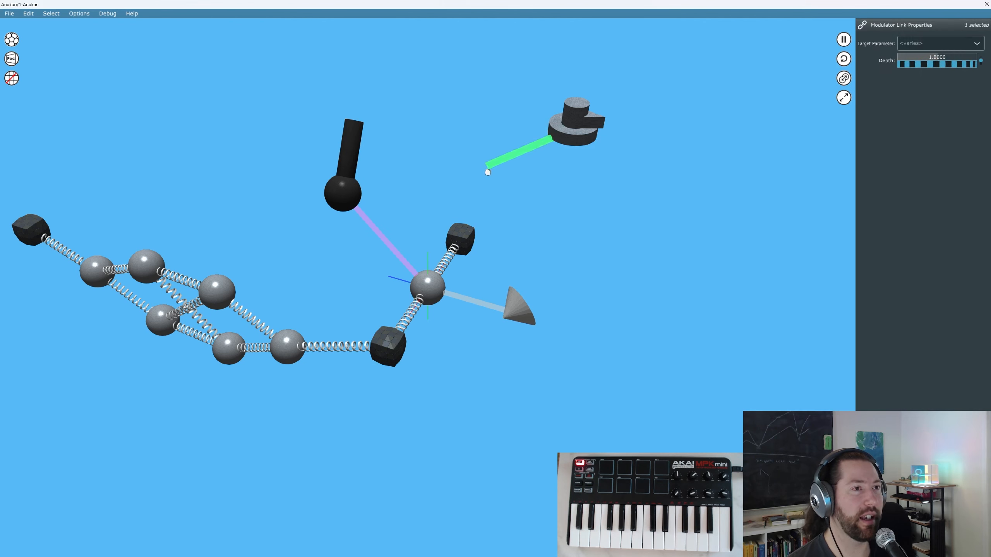
click(434, 284)
Change the exciter's mode to Oscillator
click(522, 314)
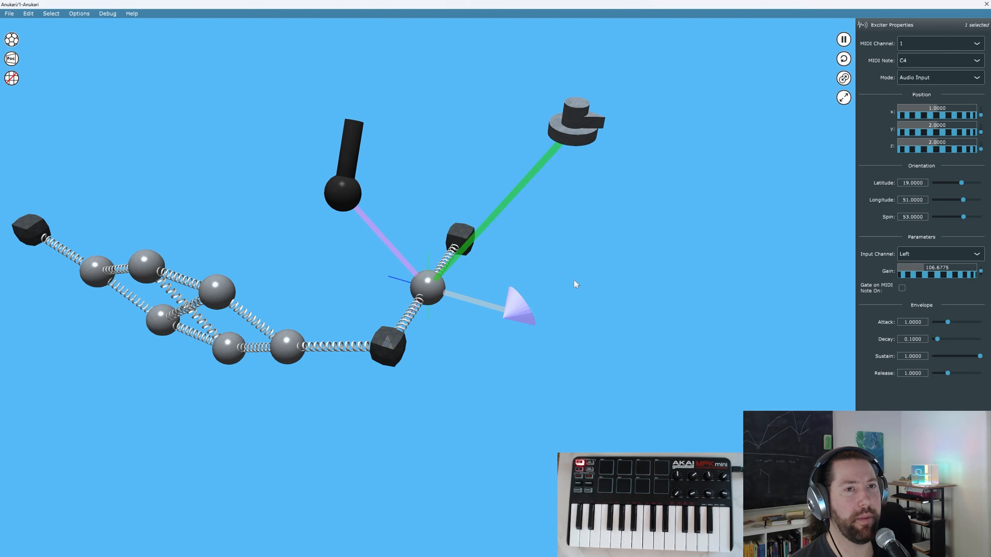
click(930, 78)
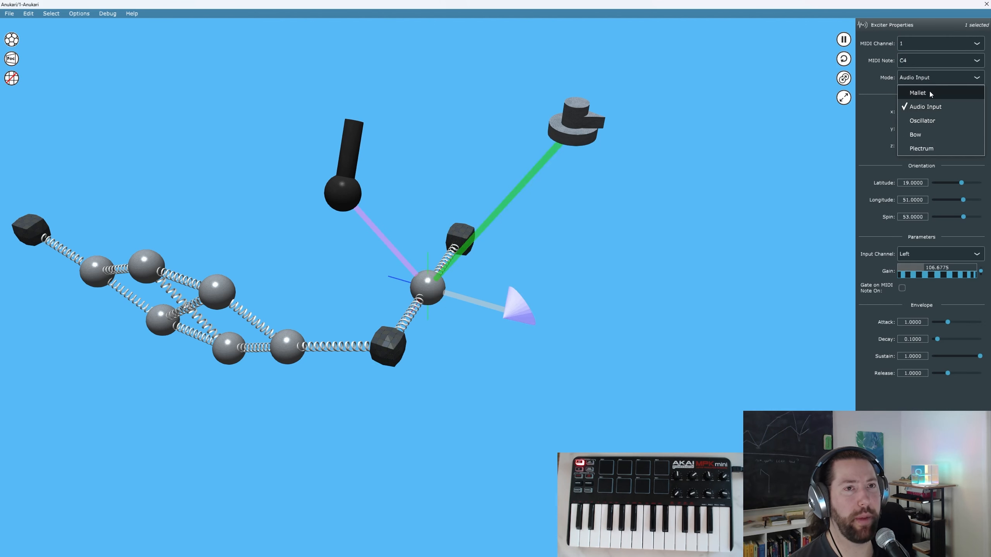
click(929, 122)
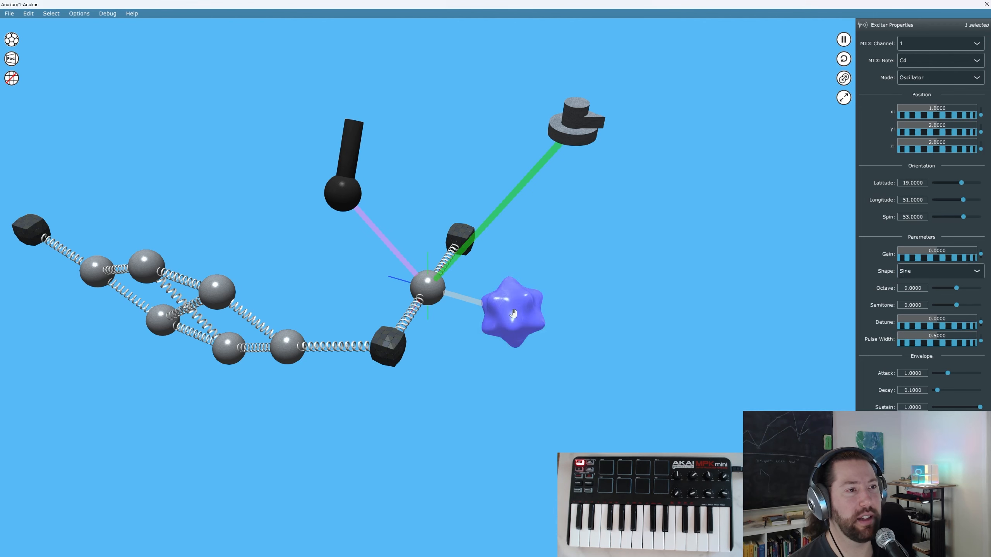
Rotate the oscillator exciter and move it farther from its linked body, and set its Gain to about 20.2
alt+drag(527, 310, 438, 324)
drag(509, 313, 558, 327)
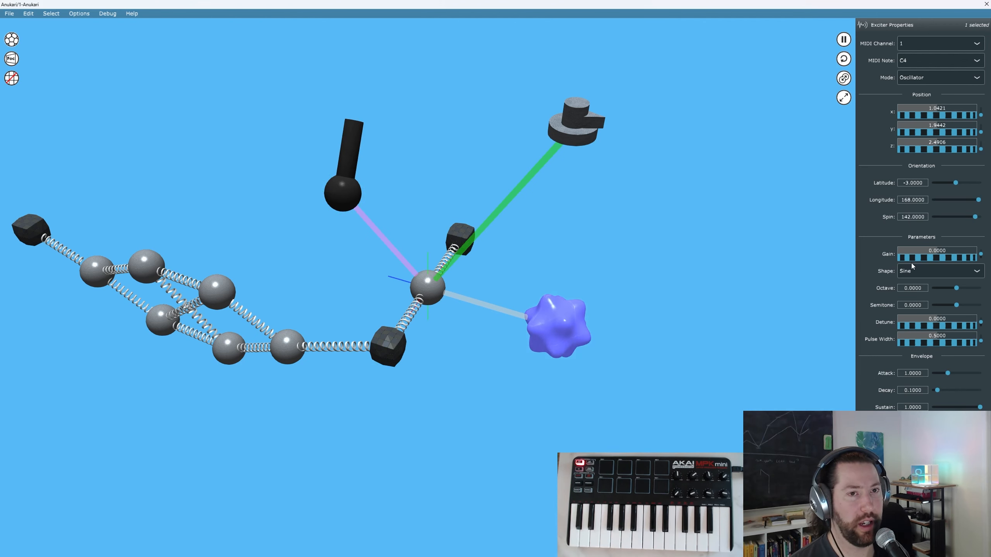
drag(921, 254, 976, 245)
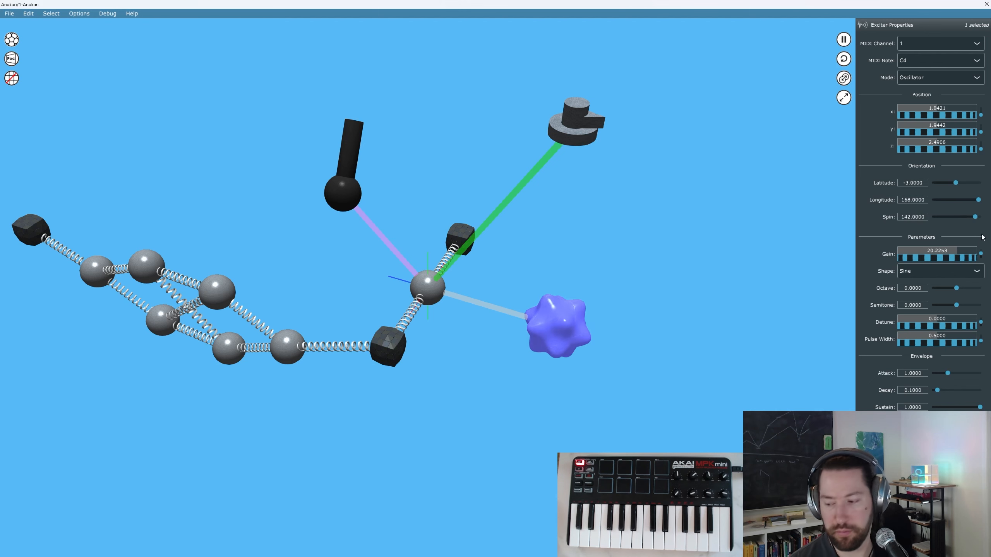
Rotate the microphone away from its linked body and set its Gain to about -43.2 dB
click(339, 183)
drag(335, 181, 328, 184)
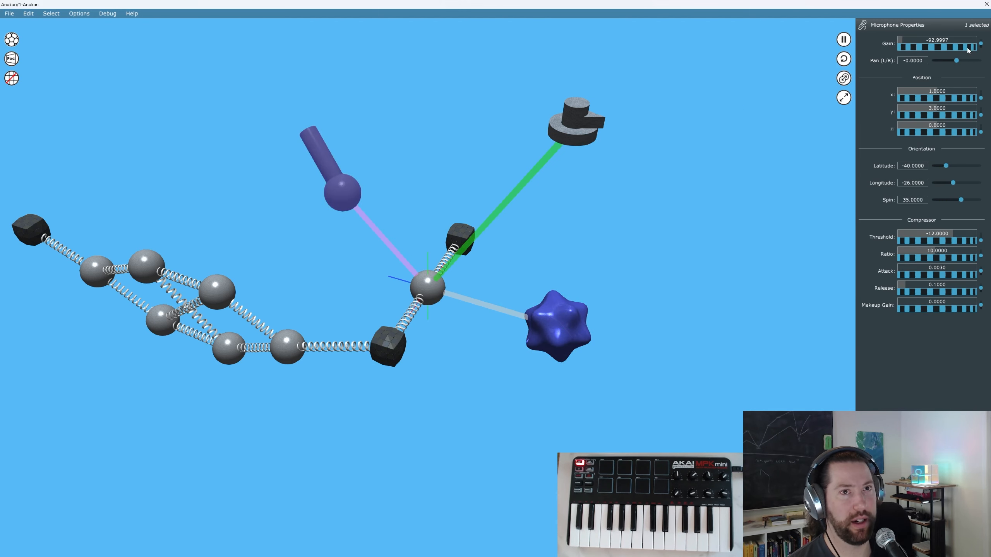
drag(929, 49, 953, 50)
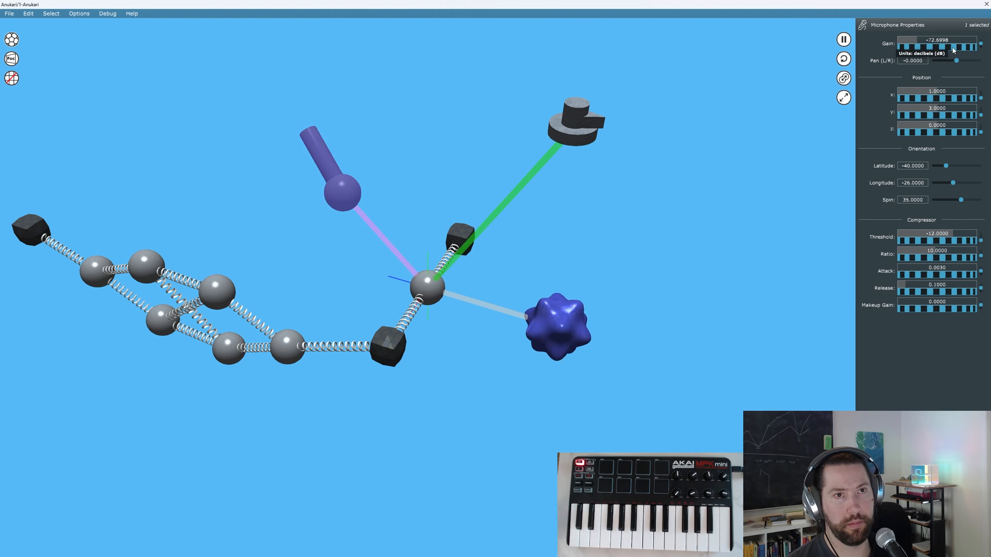
drag(908, 51, 958, 47)
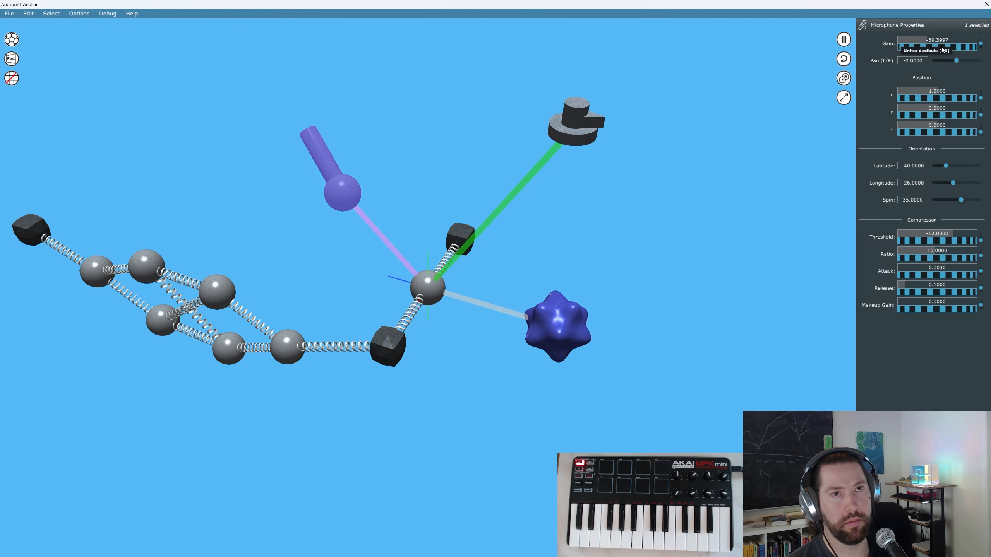
drag(936, 50, 981, 50)
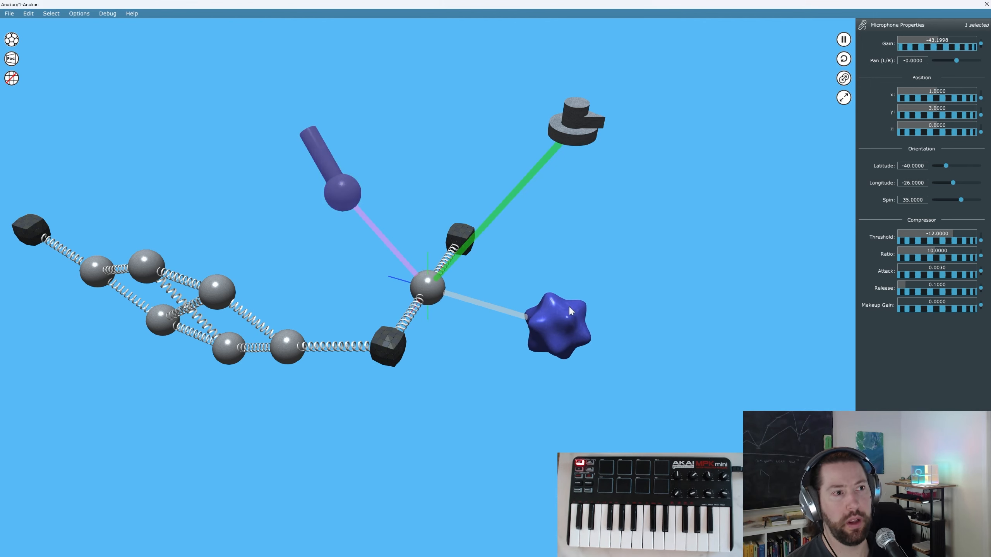
Change the Target Parameter of the link between the MIDI-controlled modulator and the body to Mass
click(571, 334)
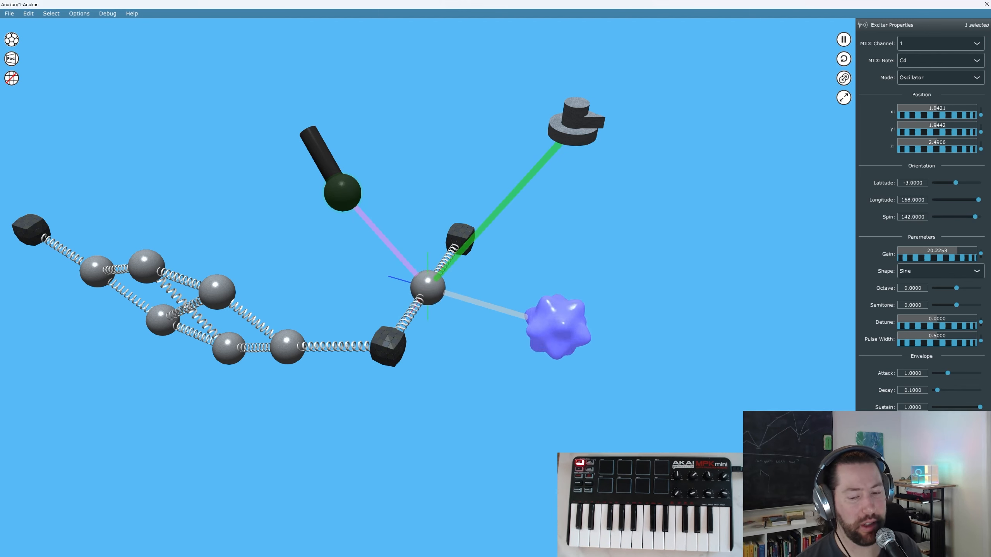
click(577, 124)
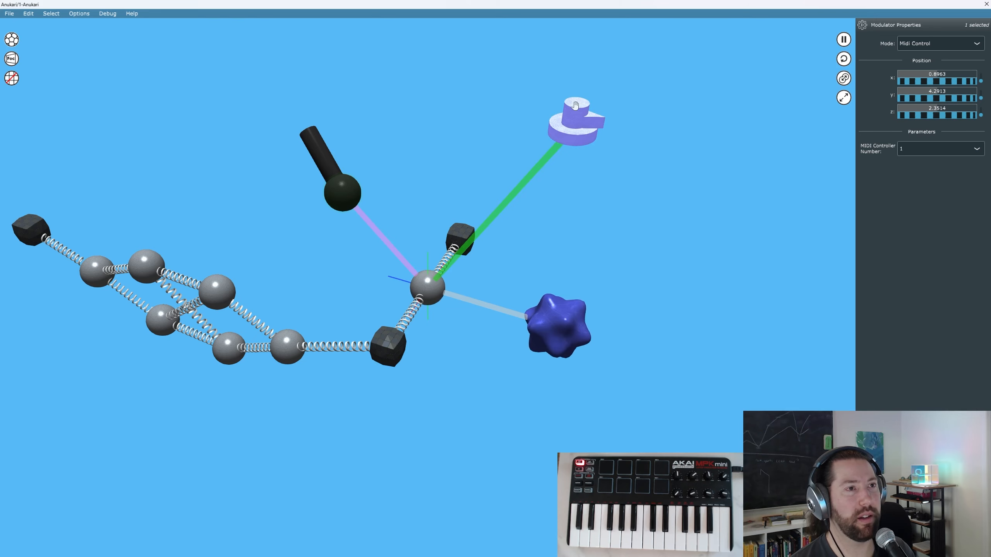
mouse_move(647, 147)
middle_down()
mouse_move(673, 153)
mouse_move(663, 158)
middle_up()
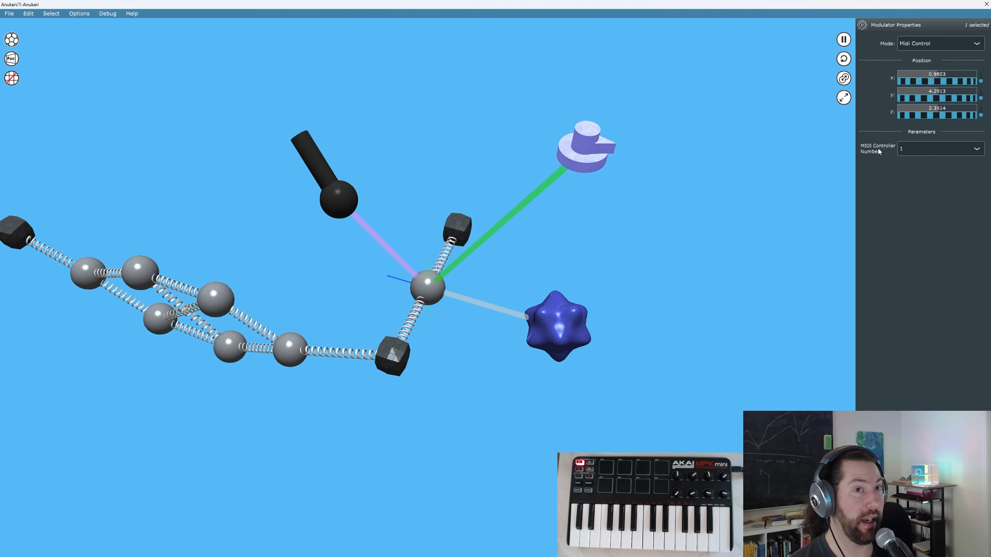
middle_drag(709, 183, 740, 175)
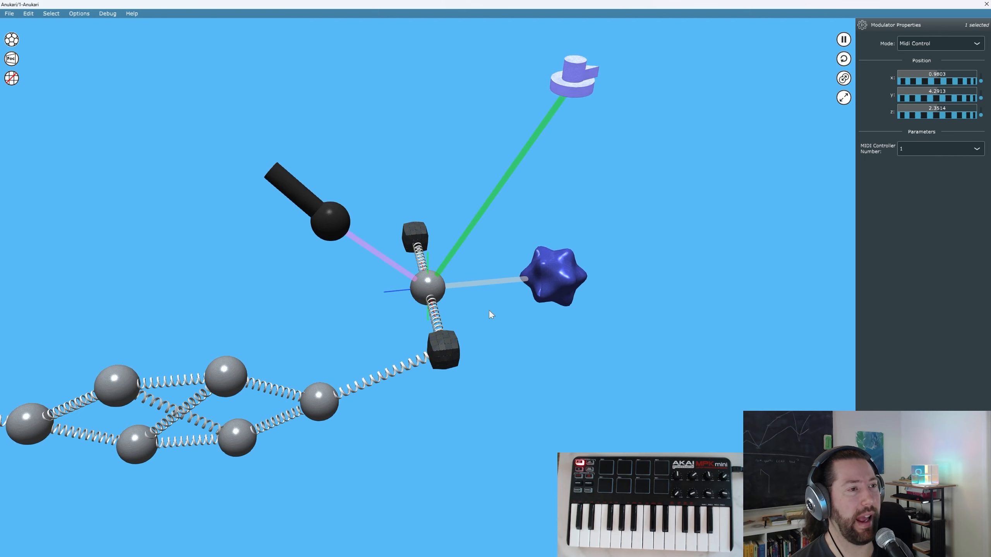
middle_drag(488, 310, 473, 314)
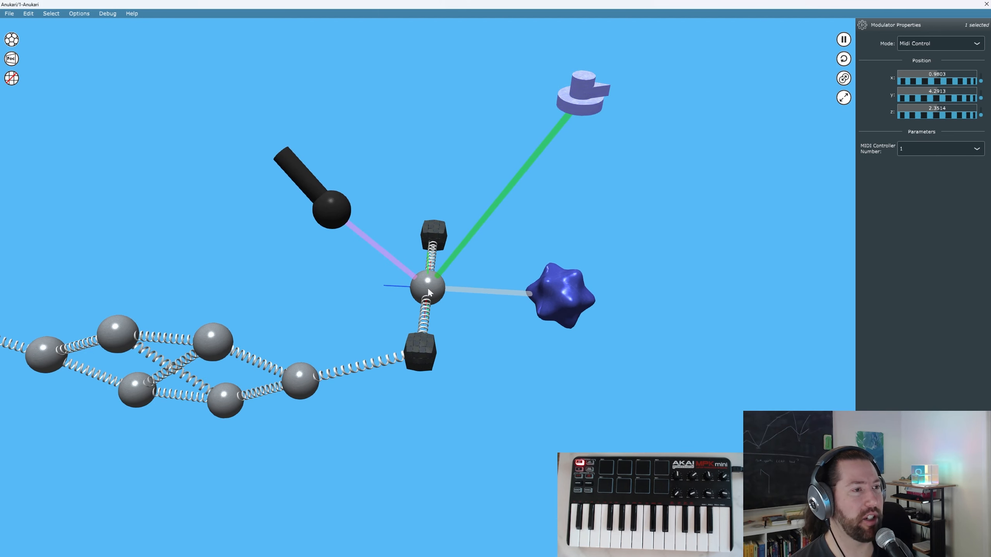
drag(506, 152, 565, 211)
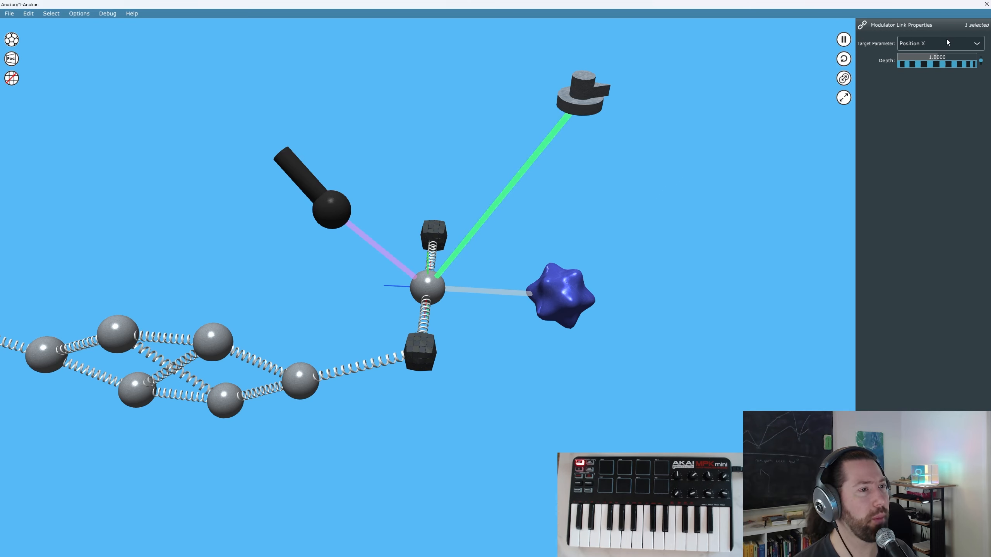
click(926, 46)
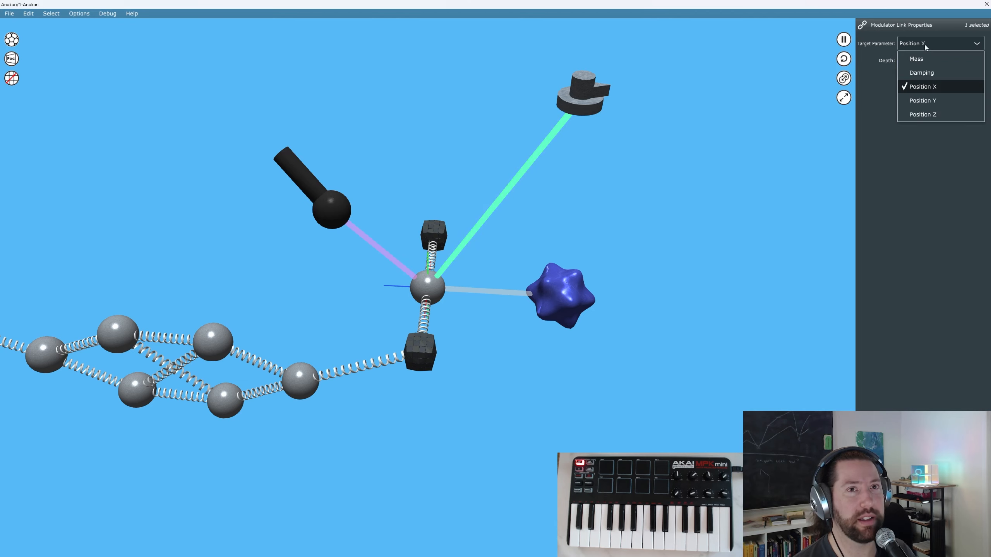
click(923, 63)
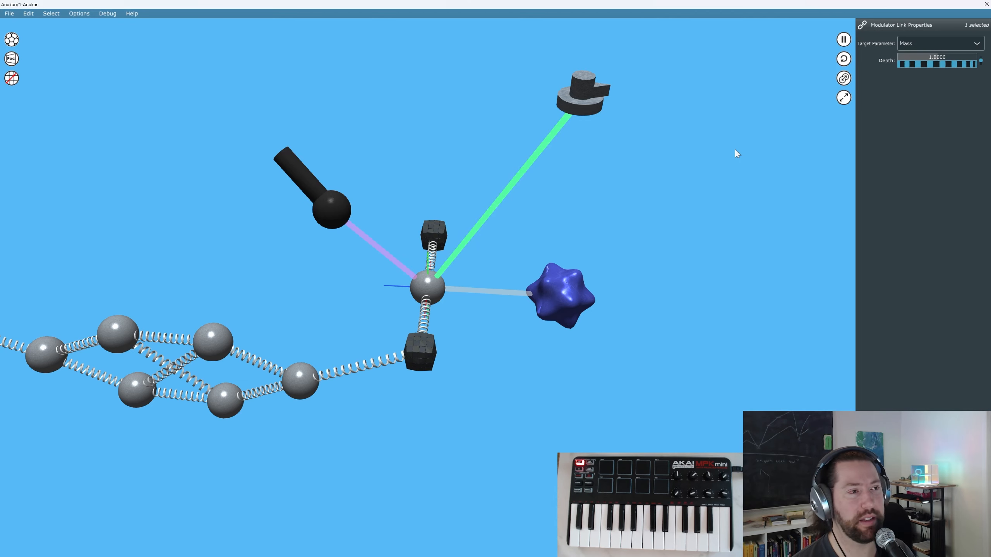
Change the oscillator exciter's Shape to White Noise
click(576, 95)
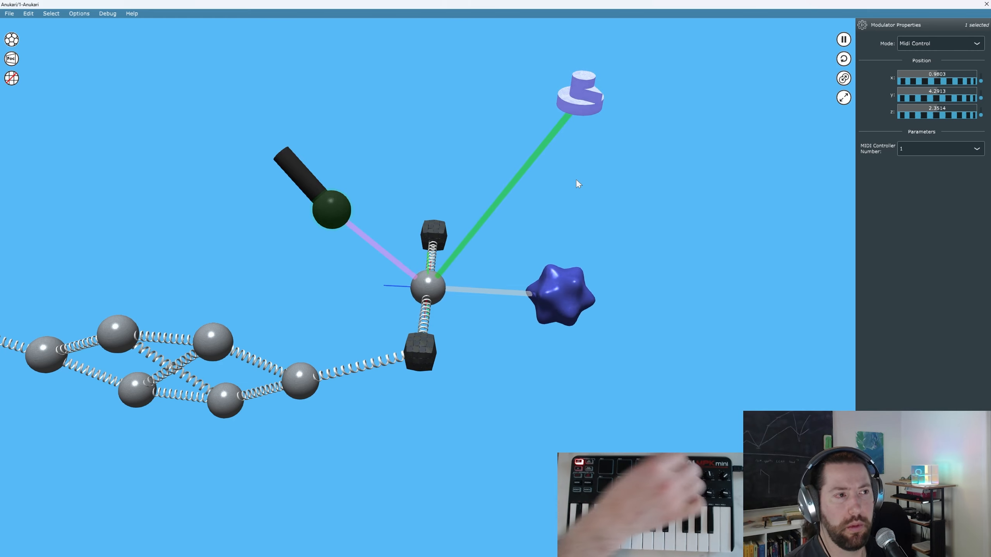
click(561, 295)
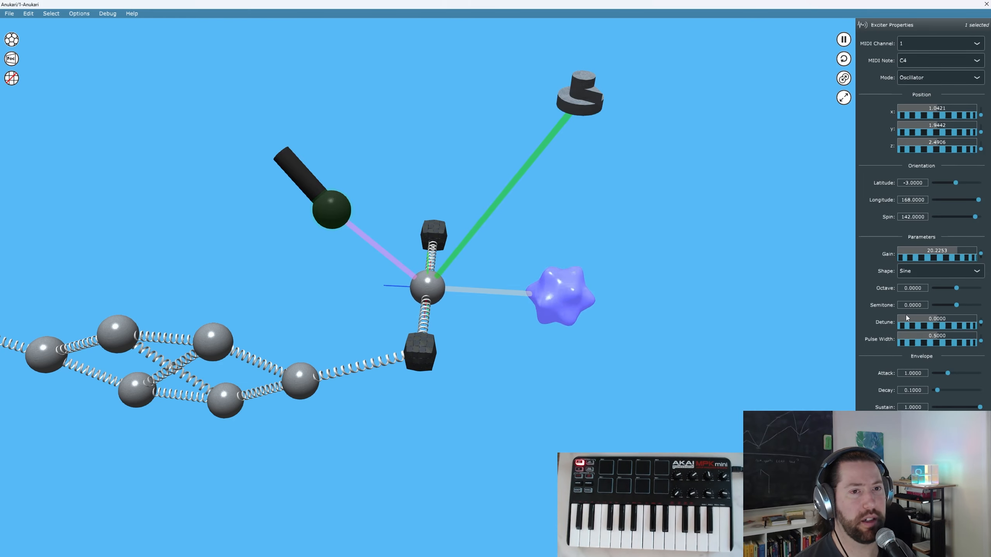
click(940, 277)
click(936, 327)
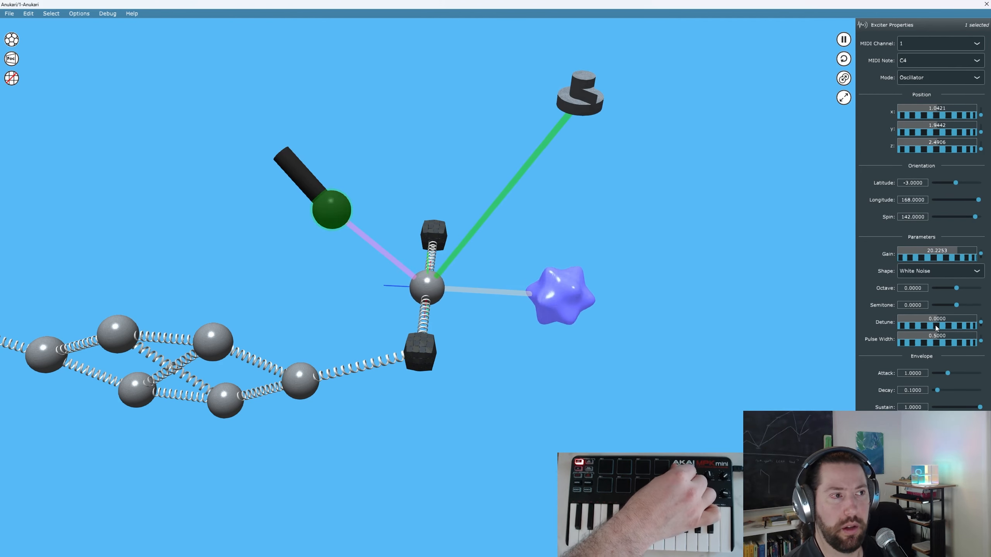
Set the Depth of the modulator's Mass link to about 6.74
click(519, 177)
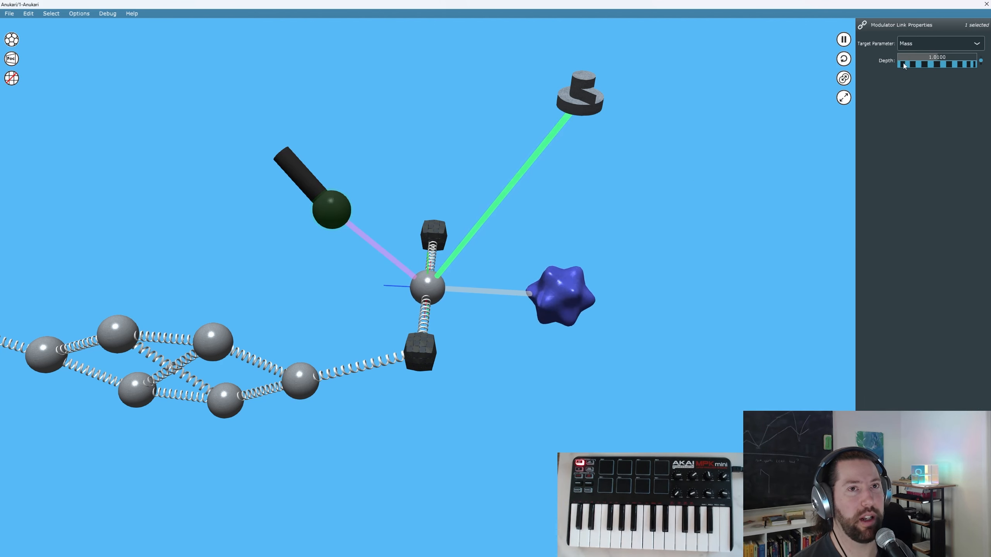
mouse_move(904, 65)
mouse_down()
mouse_move(940, 66)
mouse_move(921, 65)
mouse_up()
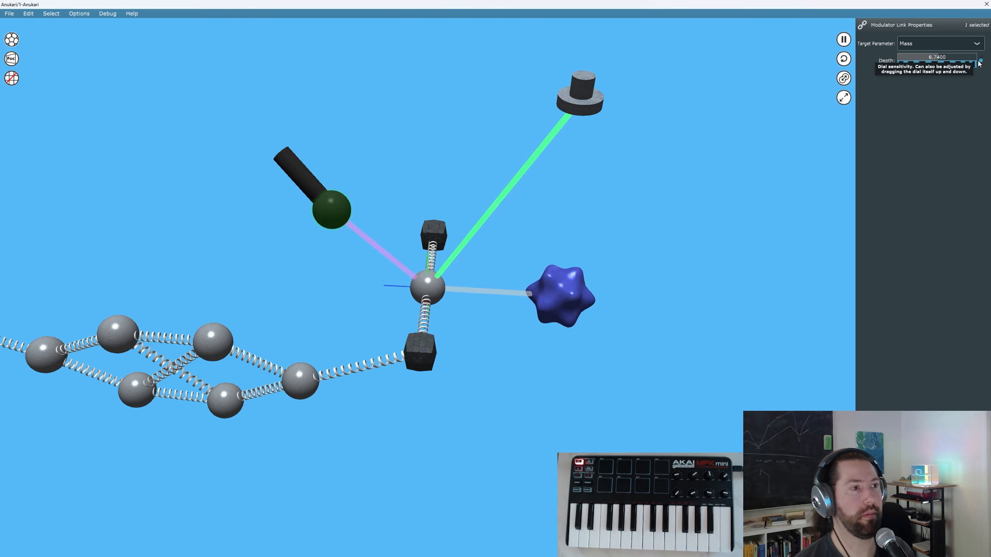
Link the microphone to three bodies along one side of the adjoining spring lattice
middle_drag(624, 173, 164, 108)
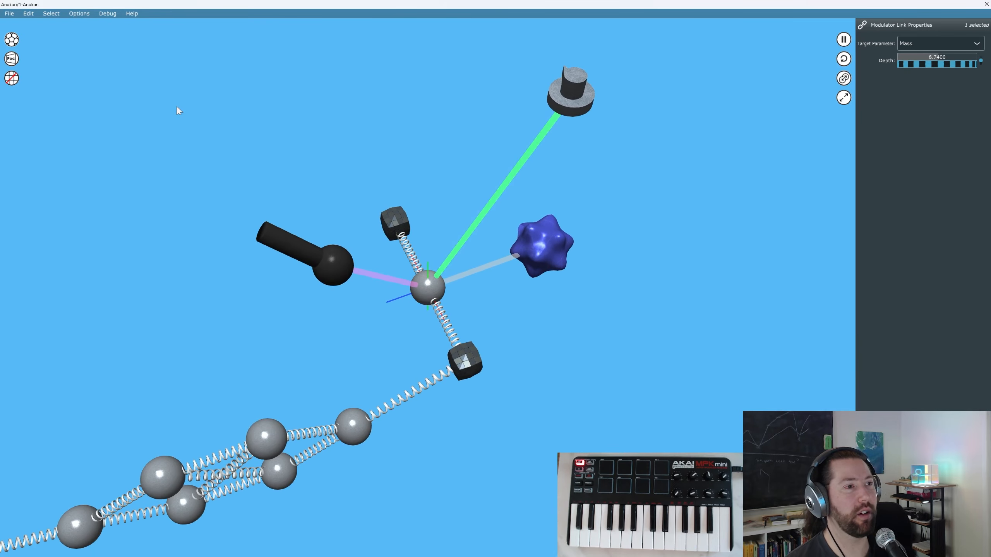
middle_drag(389, 181, 578, 167)
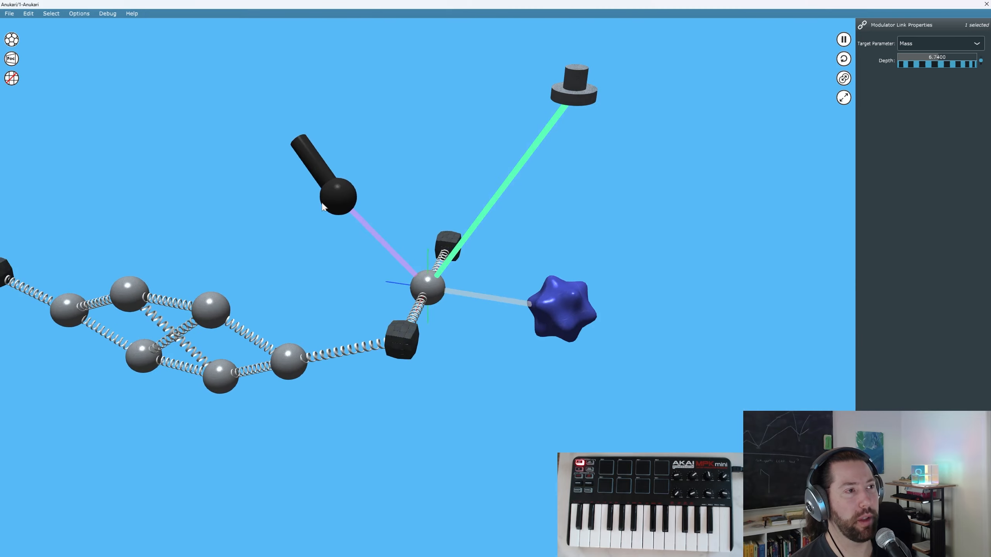
mouse_move(343, 198)
right_down()
mouse_move(290, 333)
mouse_move(289, 367)
mouse_move(343, 202)
right_up()
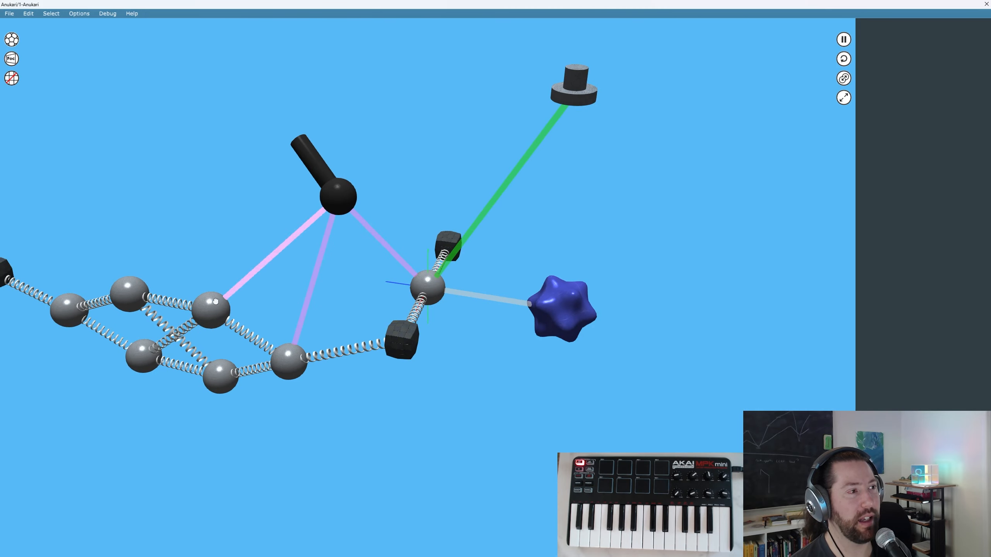
right_drag(215, 301, 215, 301)
right_drag(337, 197, 252, 237)
right_drag(132, 289, 132, 289)
Link the exciter to the lattice body nearest the anchor shared by both structures
middle_drag(380, 297, 346, 341)
right_drag(531, 371, 431, 364)
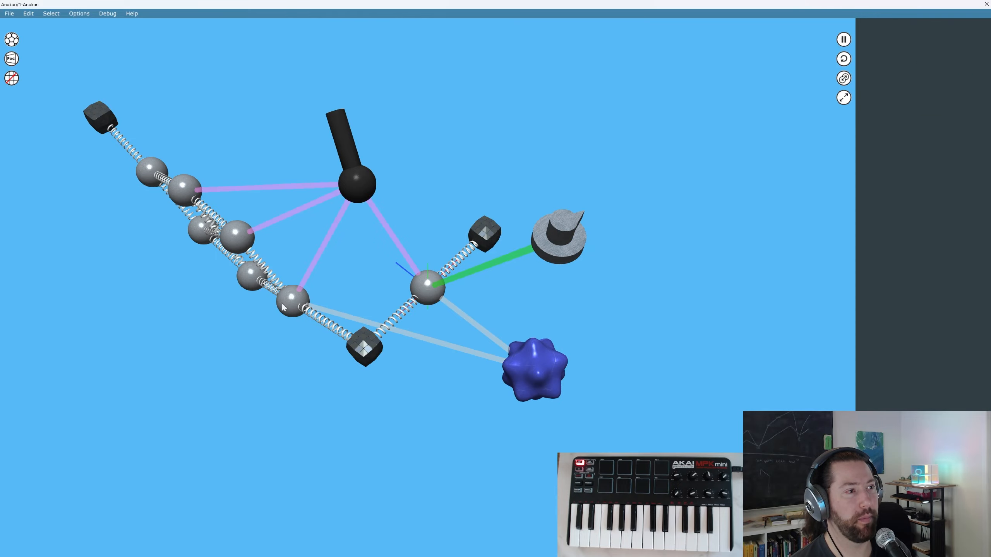
right_drag(284, 308, 287, 307)
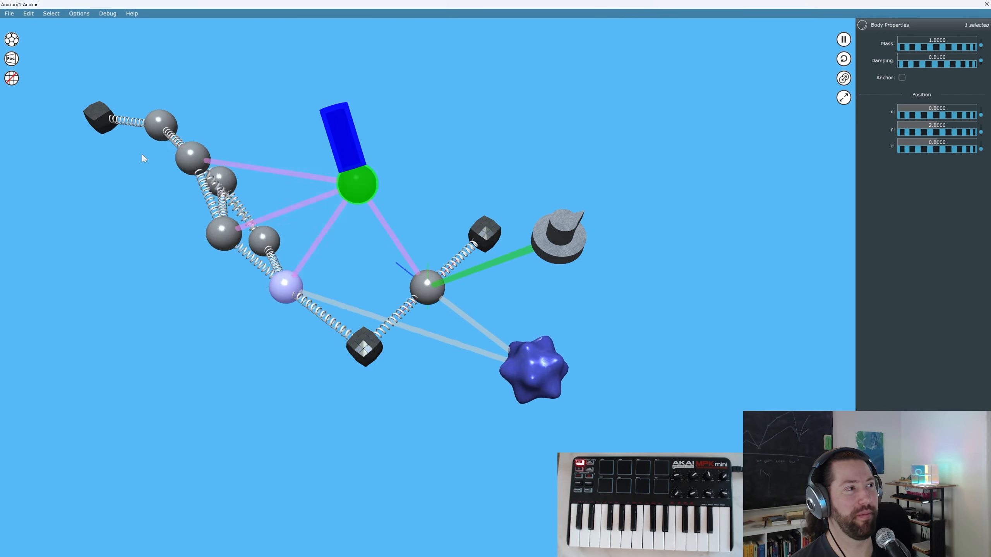
Select the whole spring lattice with its end anchor and set the bodies' Damping to about 0.39
click(128, 52)
drag(77, 67, 288, 305)
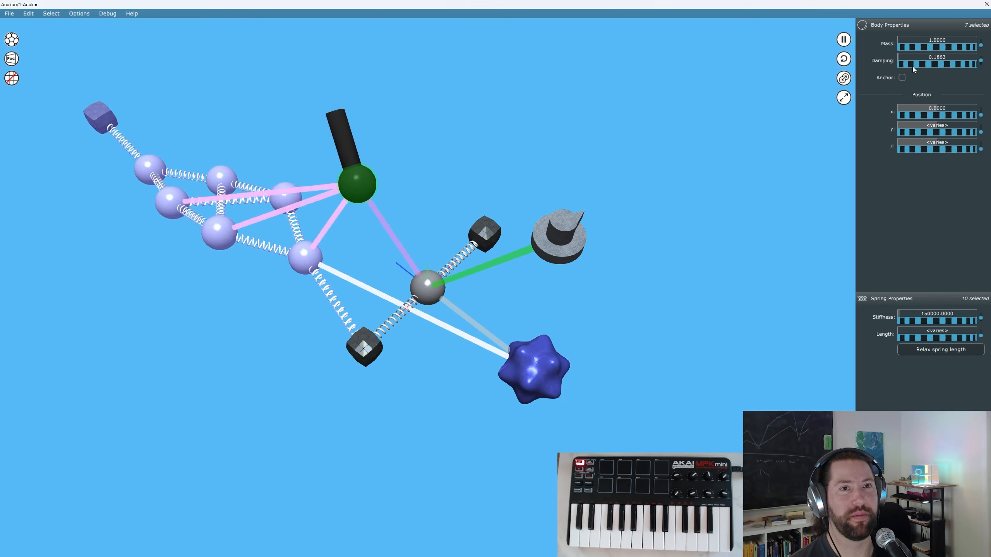
drag(912, 66, 957, 61)
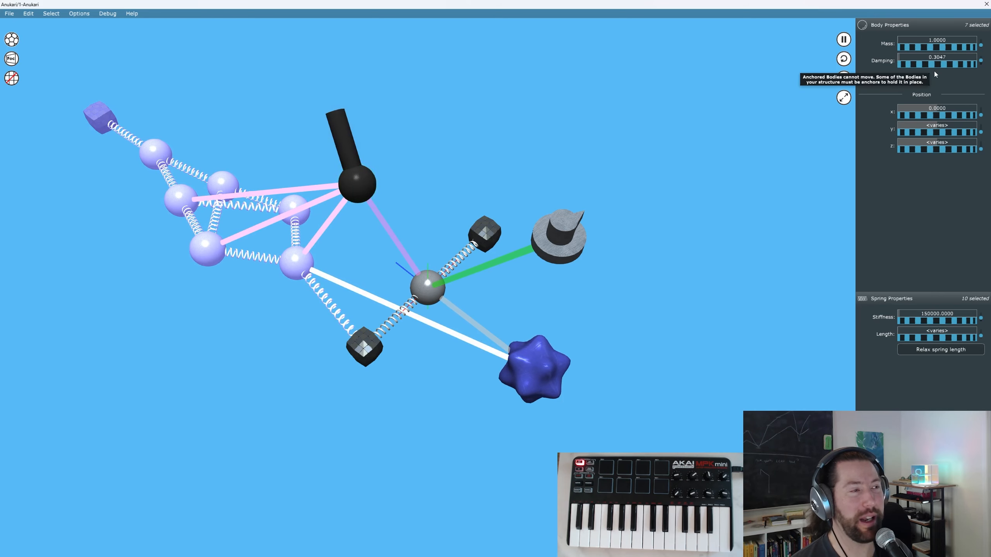
drag(907, 63, 921, 62)
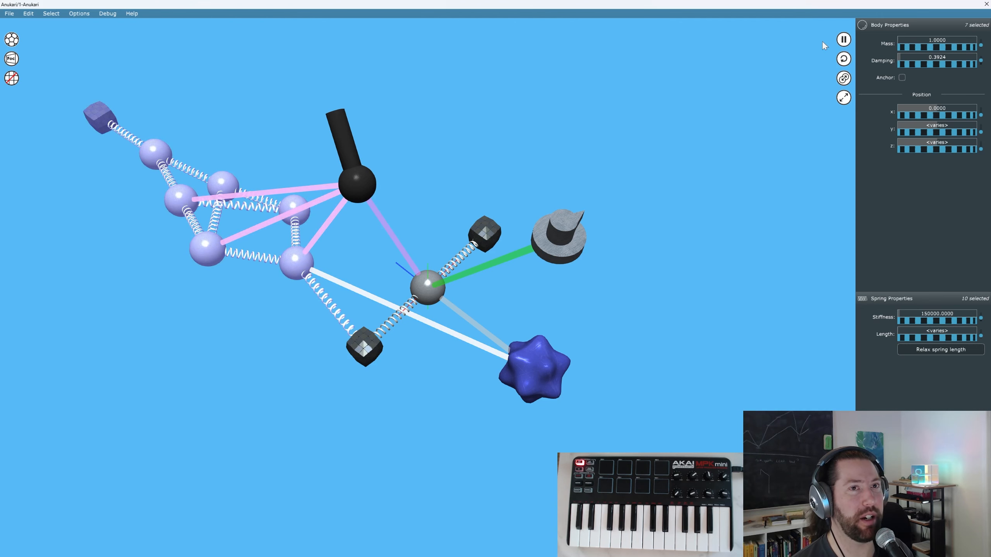
Set the selected lattice bodies' Mass to about 8.9 and the Length of its springs to 0.7
mouse_move(940, 46)
mouse_down()
mouse_move(965, 43)
mouse_move(933, 43)
mouse_up()
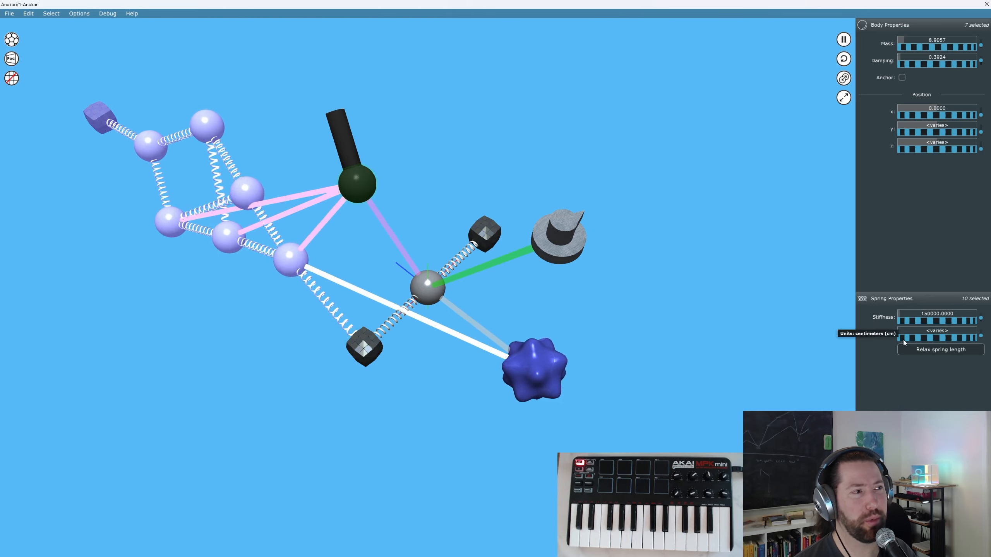
click(933, 339)
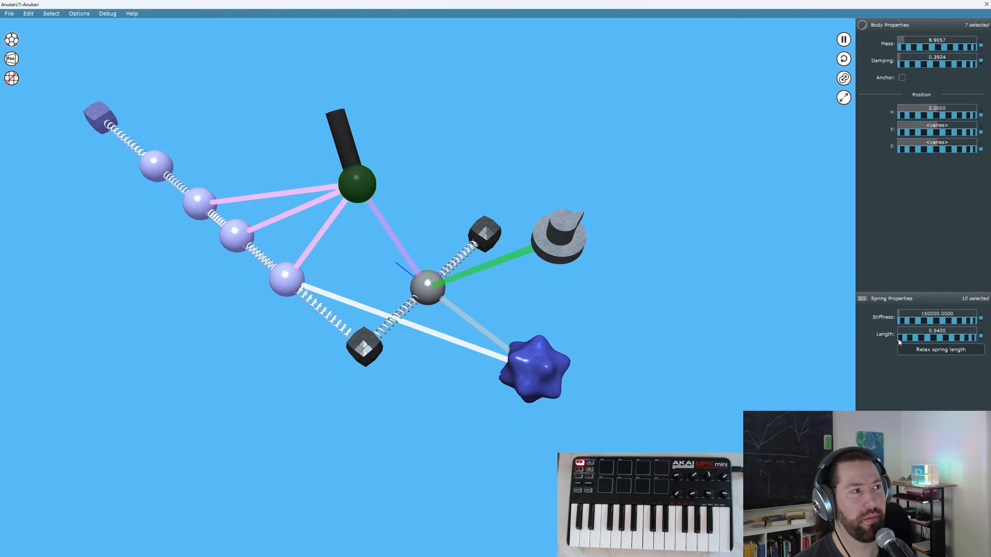
mouse_move(898, 339)
mouse_down()
mouse_move(930, 338)
mouse_move(903, 339)
mouse_up()
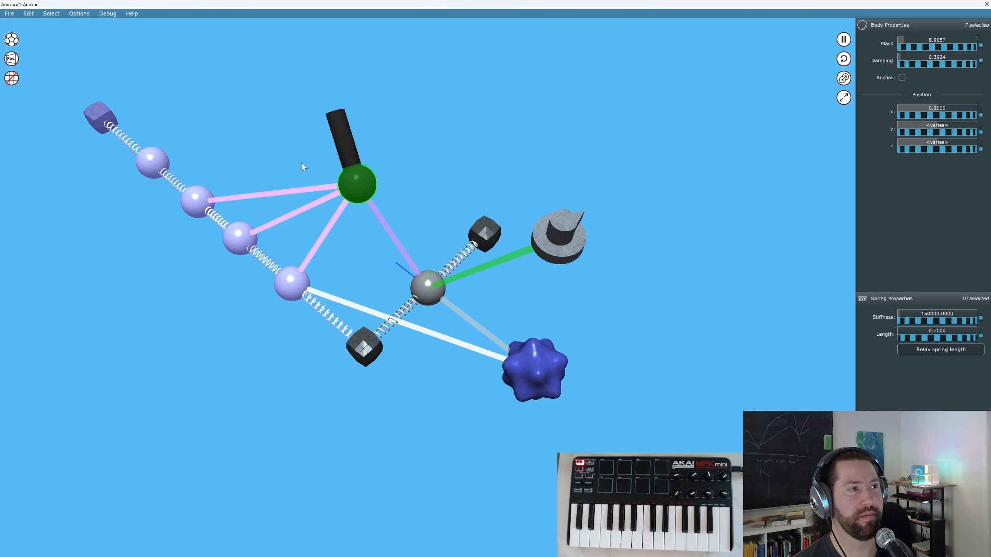
Set the microphone's Gain to about -68.4 dB
click(345, 146)
drag(920, 48, 820, 55)
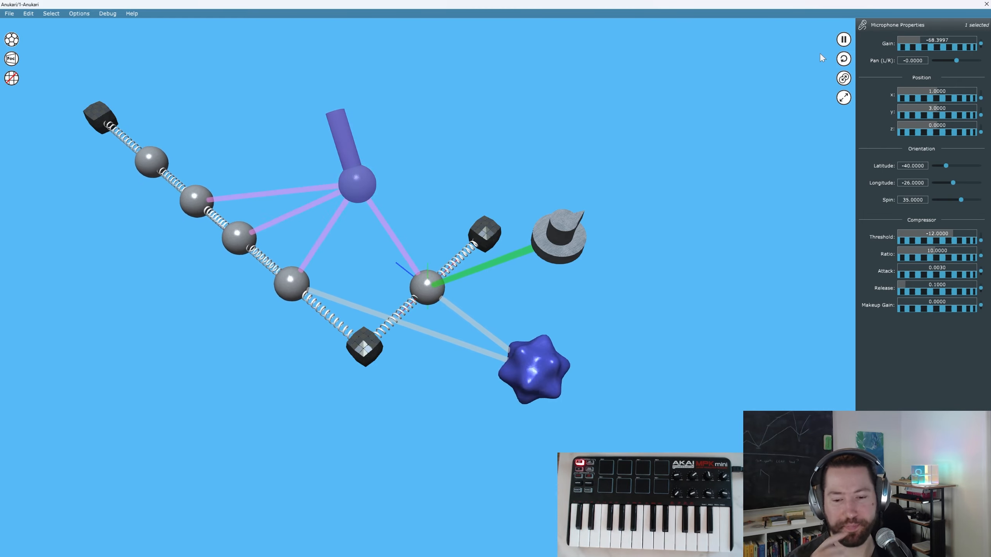
Link the modulator to the anchor that holds the modulated body on the side away from the lattice
middle_drag(506, 162, 494, 146)
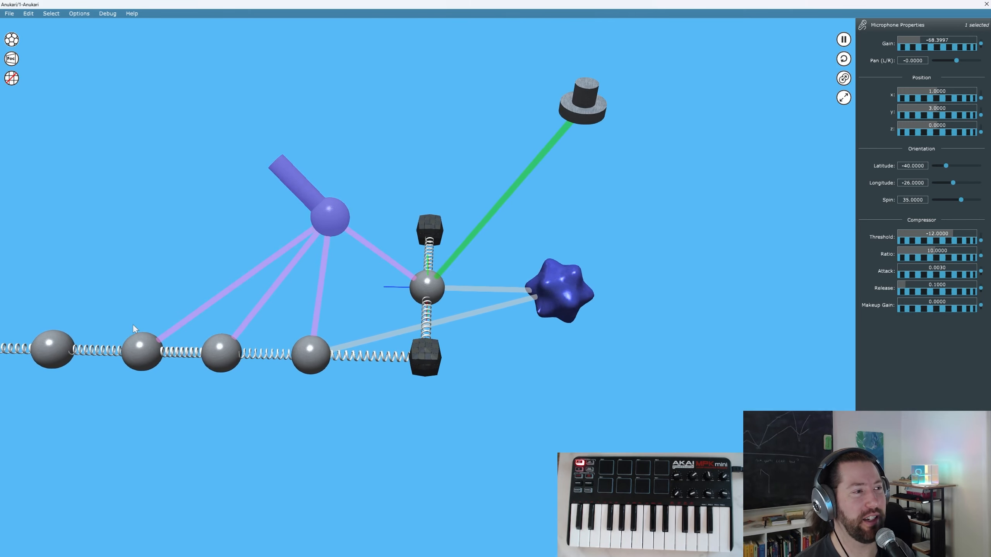
middle_drag(584, 191, 397, 144)
click(525, 330)
click(503, 331)
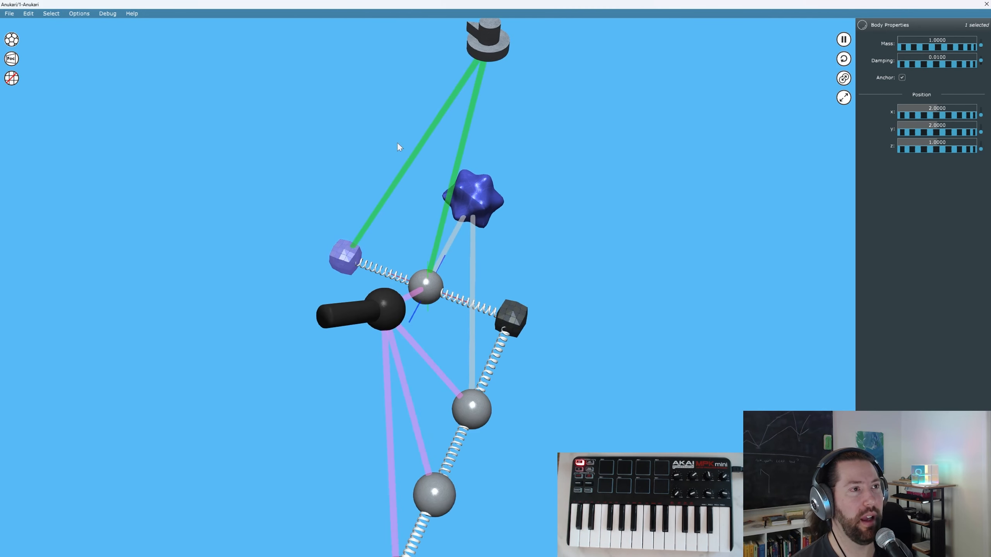
Set the anchor's modulator link to target Position Y with a Depth of about 1.82
drag(434, 179, 434, 179)
click(930, 43)
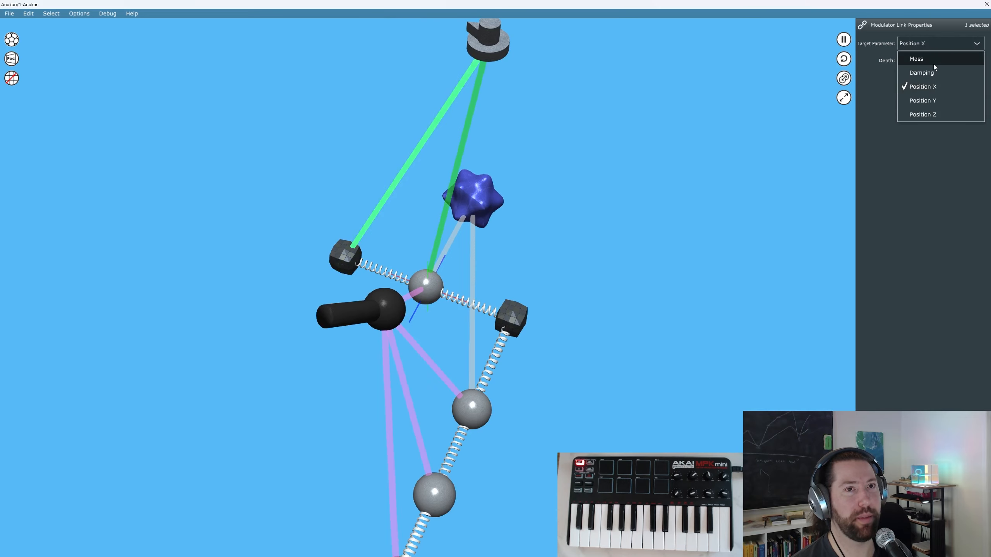
click(943, 100)
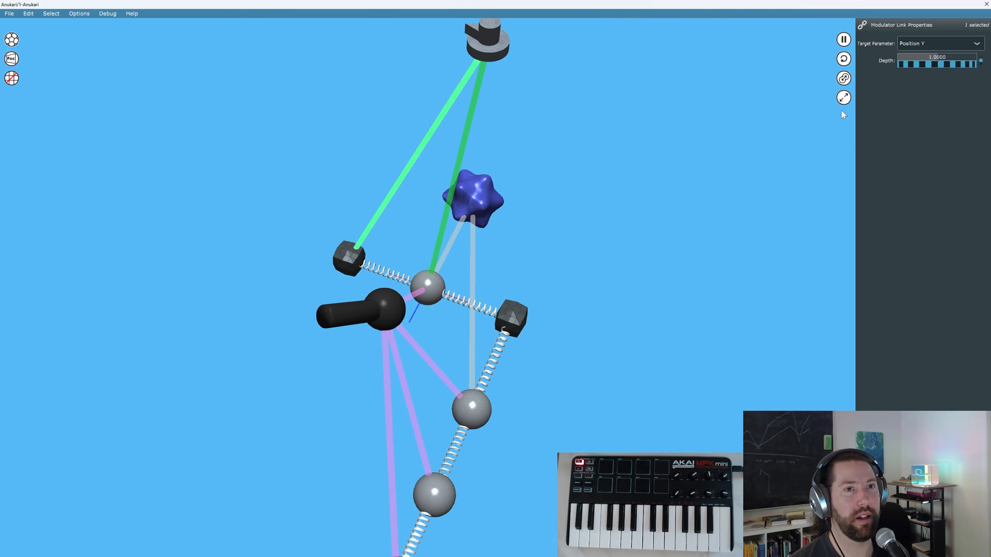
drag(911, 62, 942, 61)
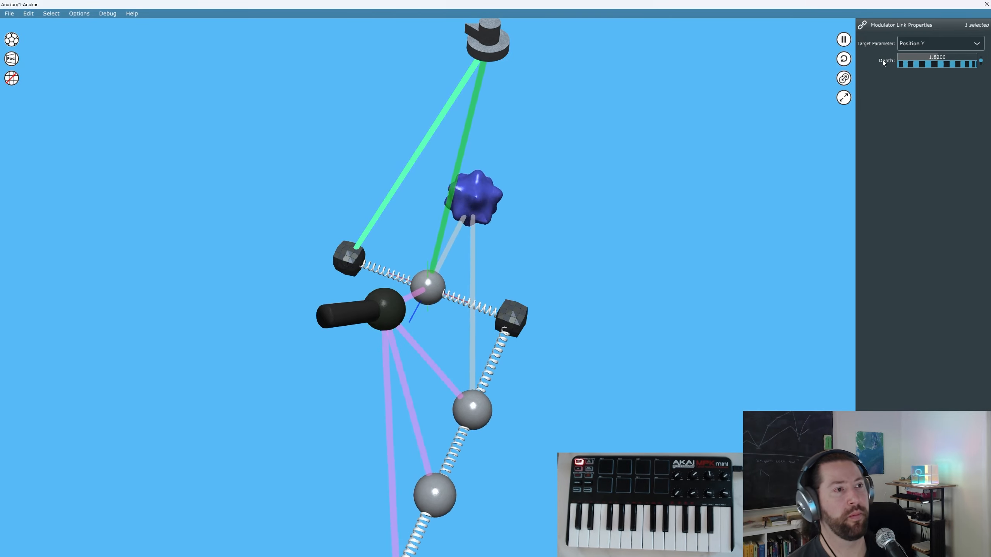
Remove the microphone's links to the three lattice bodies and set its Gain to about -56.2 dB
middle_drag(800, 249, 401, 286)
drag(261, 227, 313, 250)
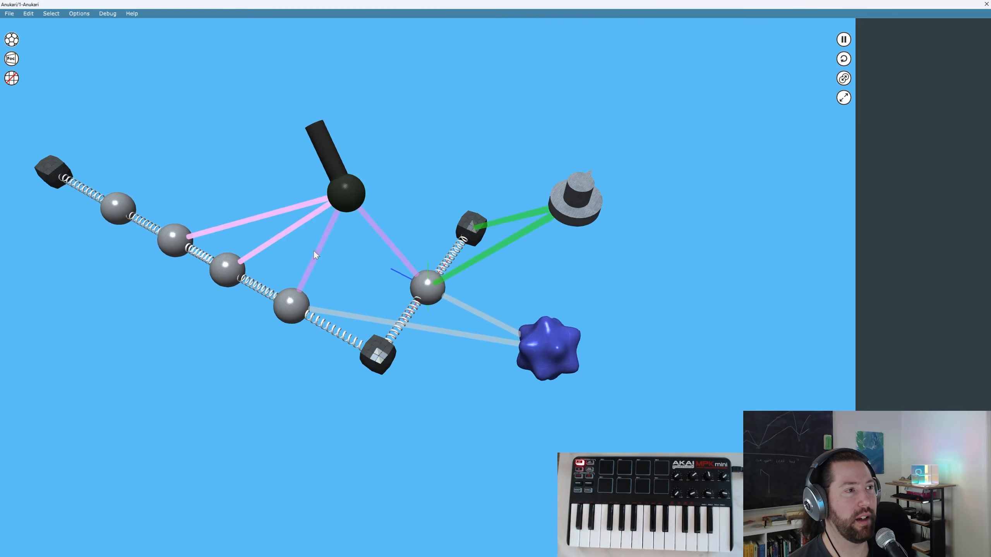
click(348, 190)
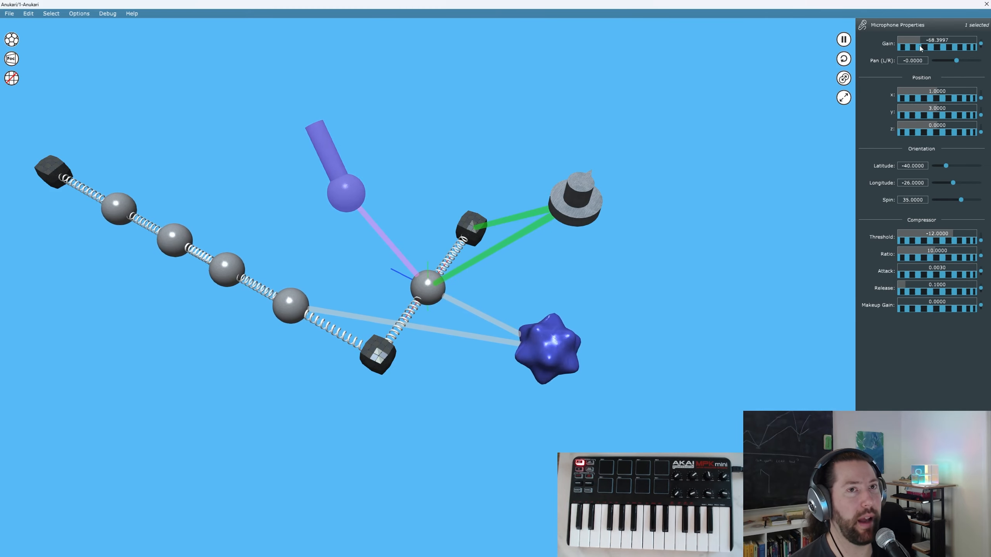
drag(919, 45, 949, 46)
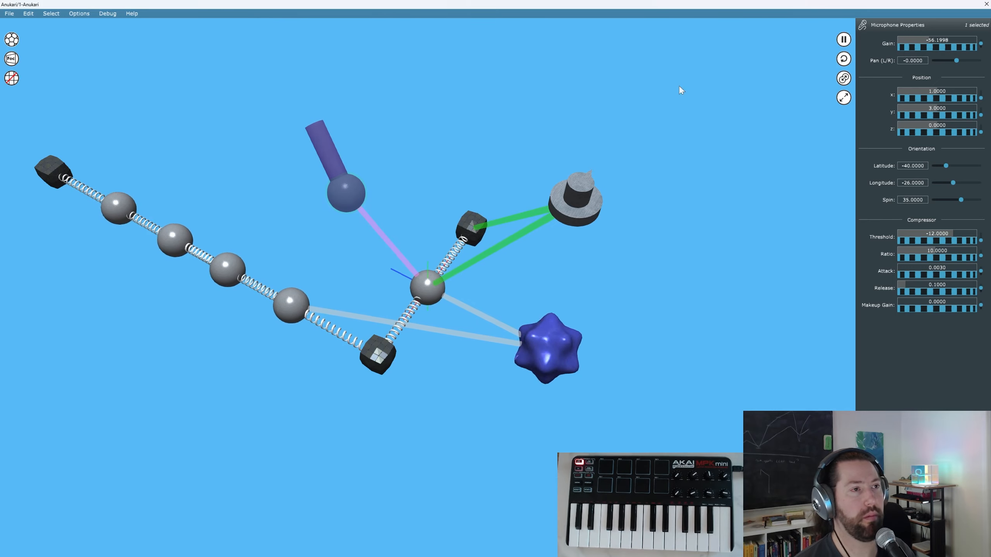
Link the modulator to the exciter, targeting Frequency with a Depth of about 37.5
middle_drag(483, 162, 576, 155)
right_drag(586, 132, 562, 296)
click(936, 43)
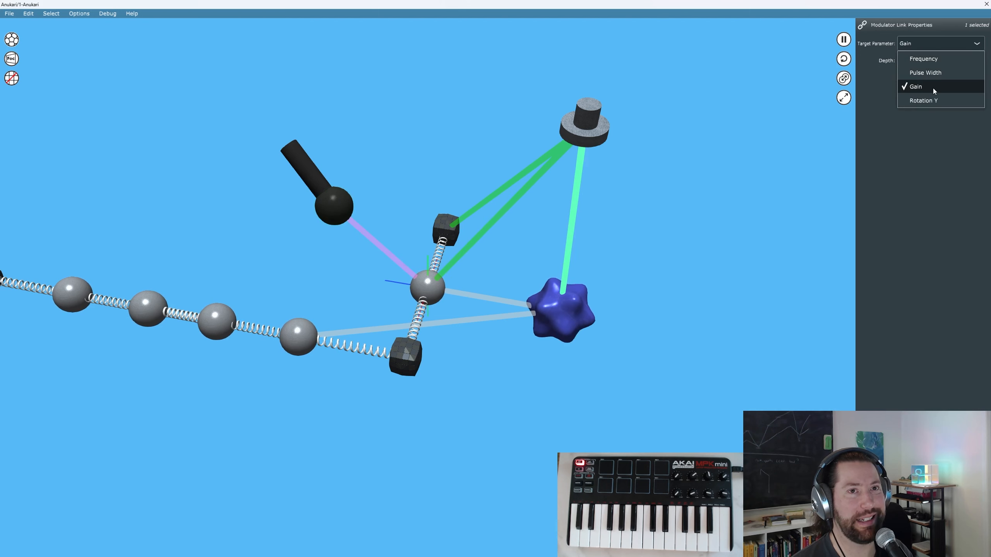
click(940, 59)
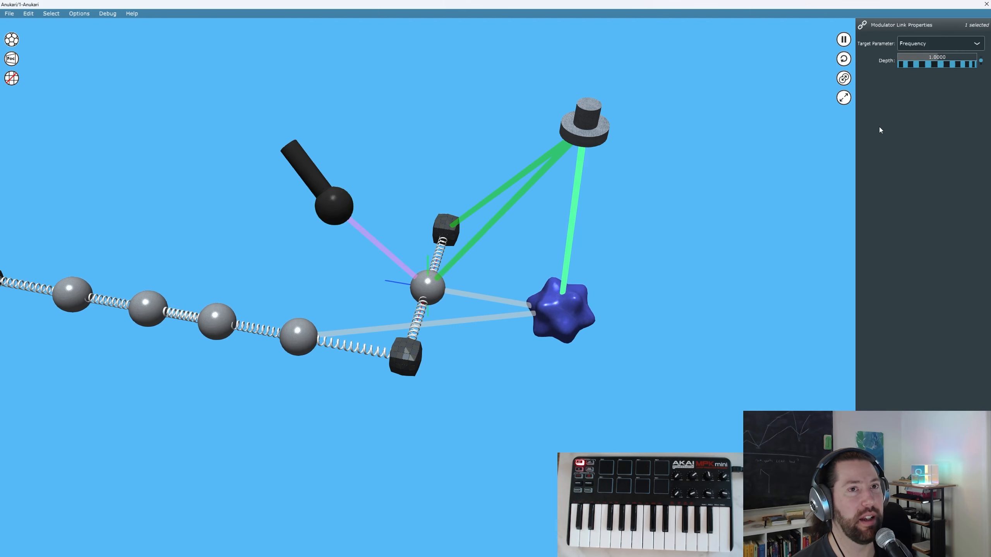
drag(908, 64, 983, 45)
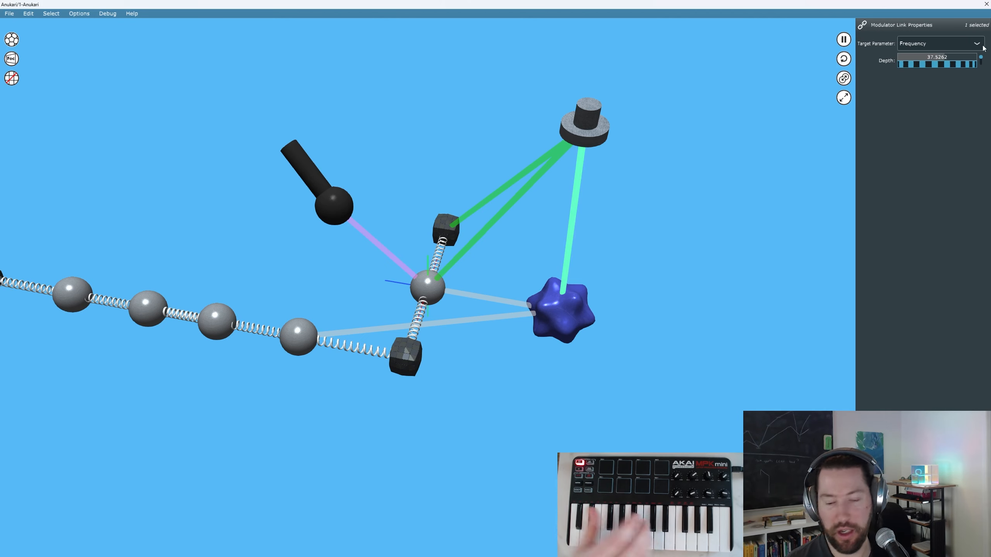
Set the exciter's Shape to Rectangle and its Gain to about 20.6
click(569, 319)
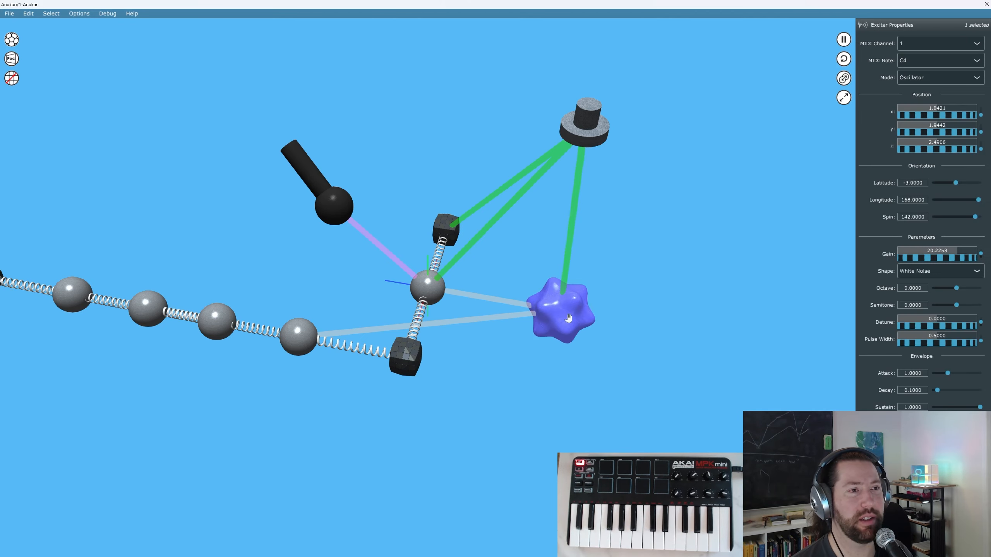
click(931, 268)
click(934, 308)
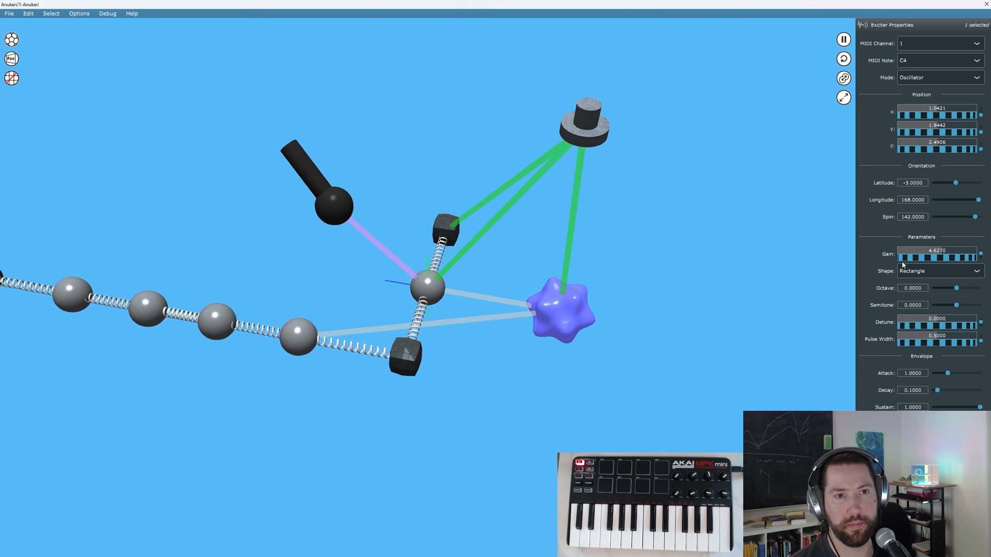
drag(902, 262, 943, 259)
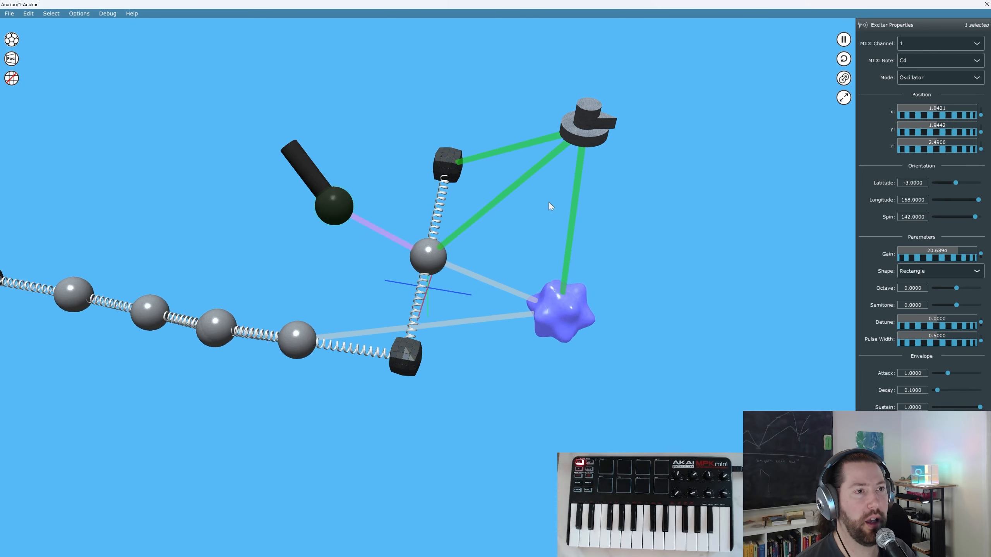
Retarget the exciter's modulator link to Pulse Width with a Depth of about 0.53
click(575, 203)
click(934, 44)
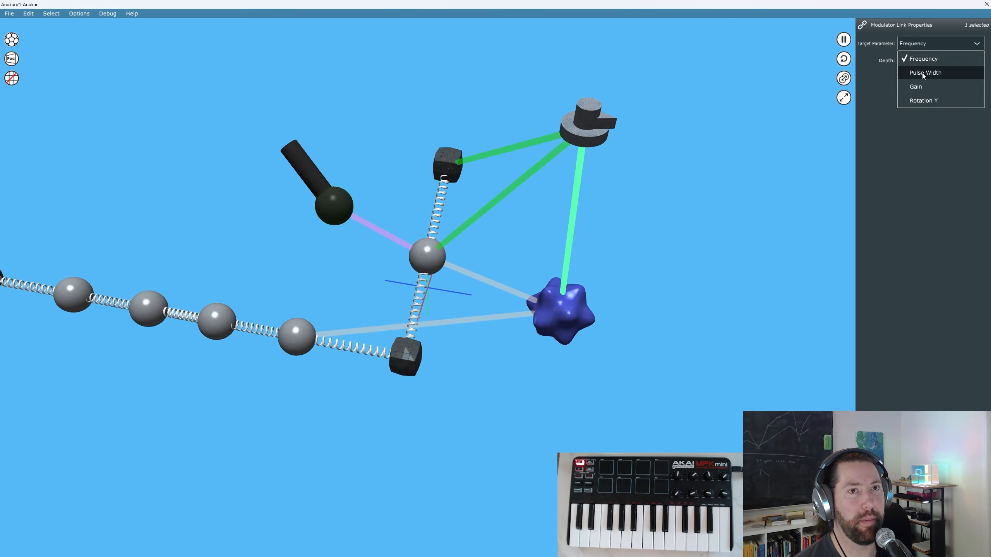
click(923, 74)
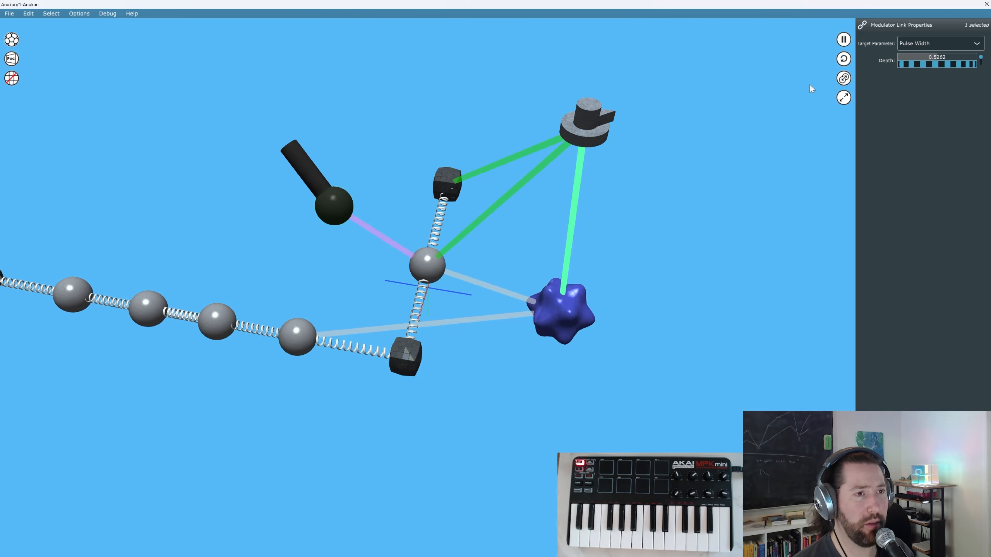
Link the modulator to the microphone with Rotation Y as the target parameter
right_drag(554, 226, 646, 183)
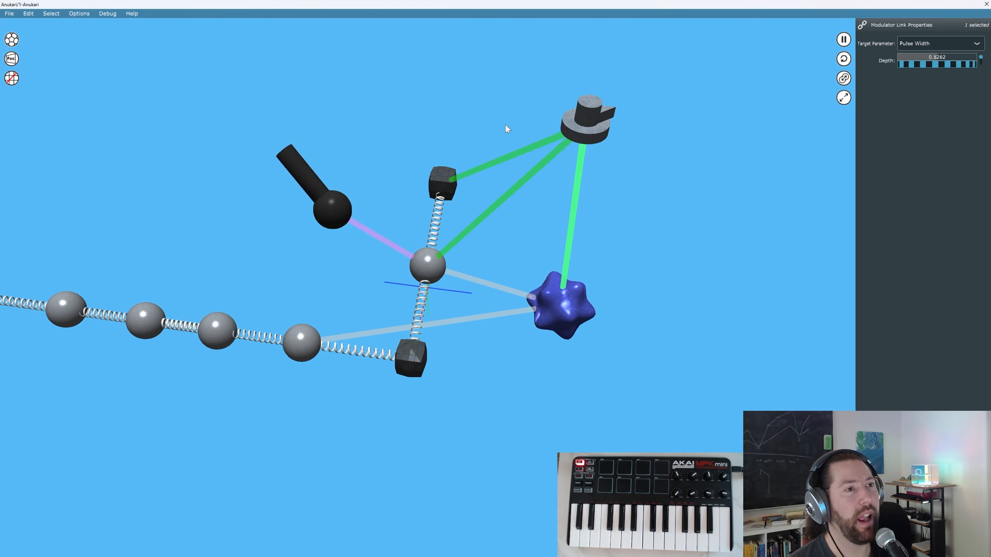
right_drag(504, 126, 526, 122)
shift+right_drag(517, 169, 524, 194)
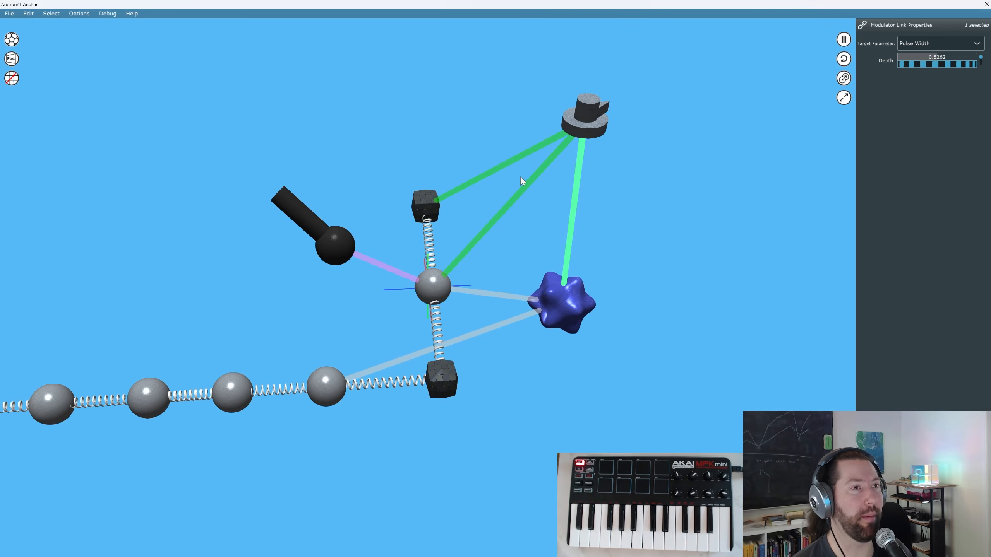
right_drag(508, 155, 593, 160)
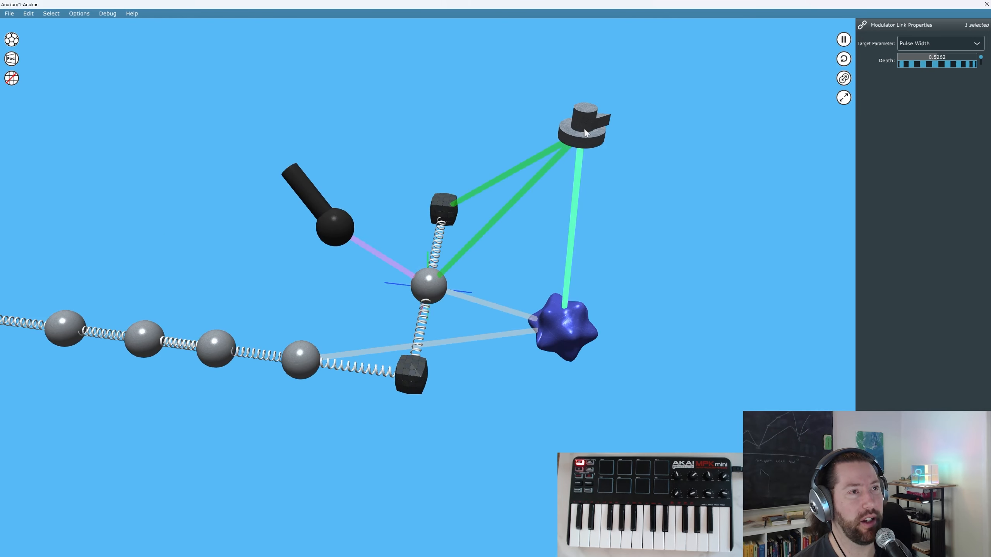
drag(400, 127, 343, 206)
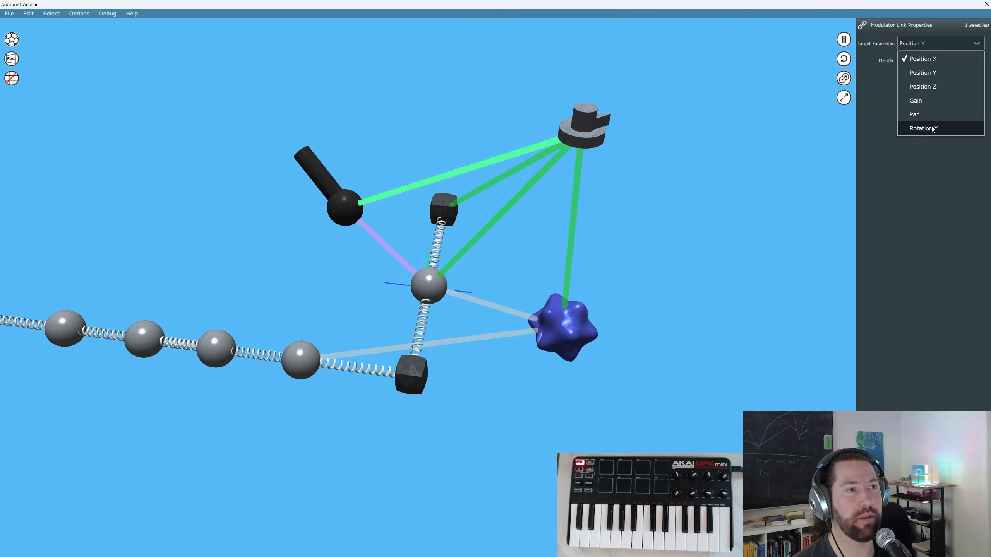
click(931, 129)
right_drag(604, 149, 546, 195)
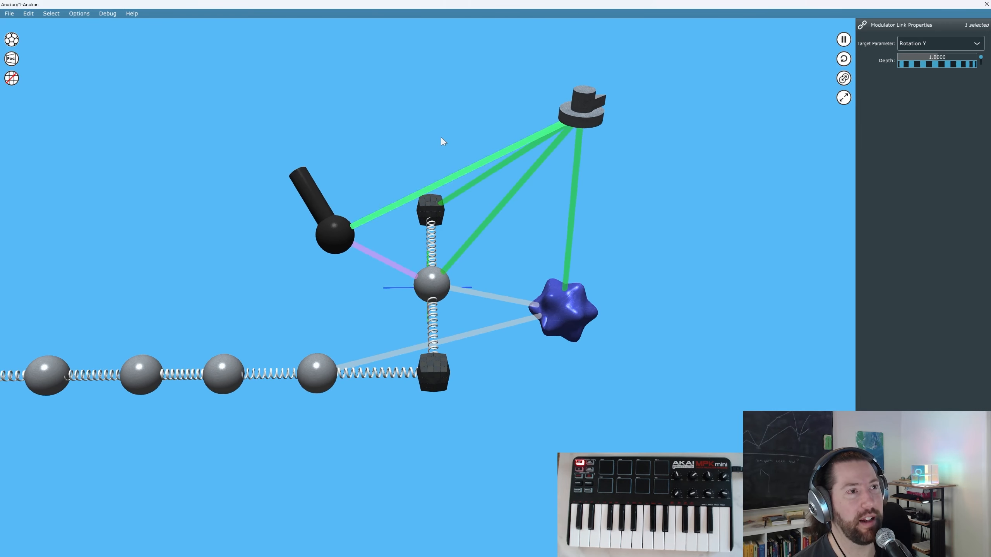
drag(612, 189, 611, 187)
drag(608, 194, 608, 194)
click(482, 115)
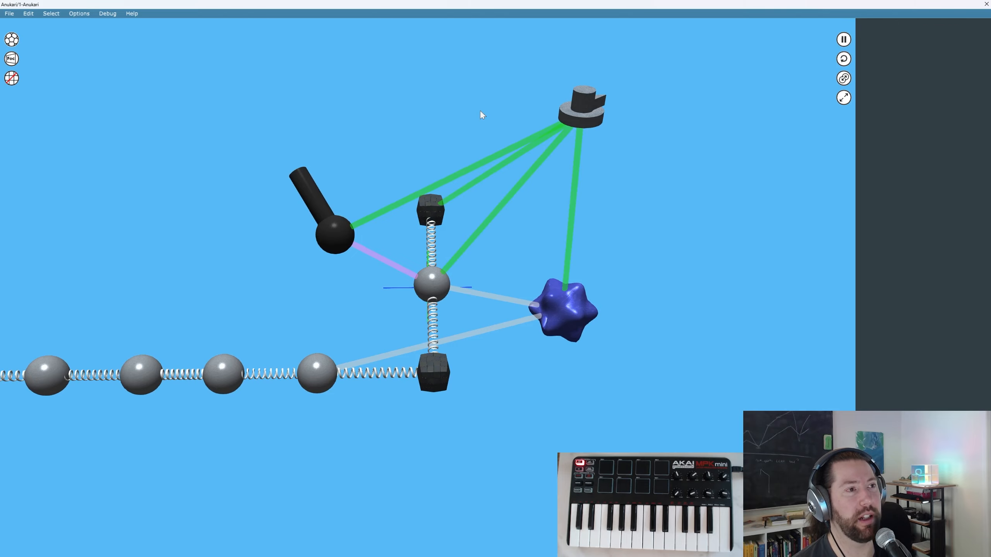
Switch the modulator's Mode from MIDI control to LFO and set its Frequency to 0.21
mouse_move(482, 115)
middle_down()
mouse_move(429, 140)
mouse_move(502, 129)
mouse_move(495, 112)
middle_up()
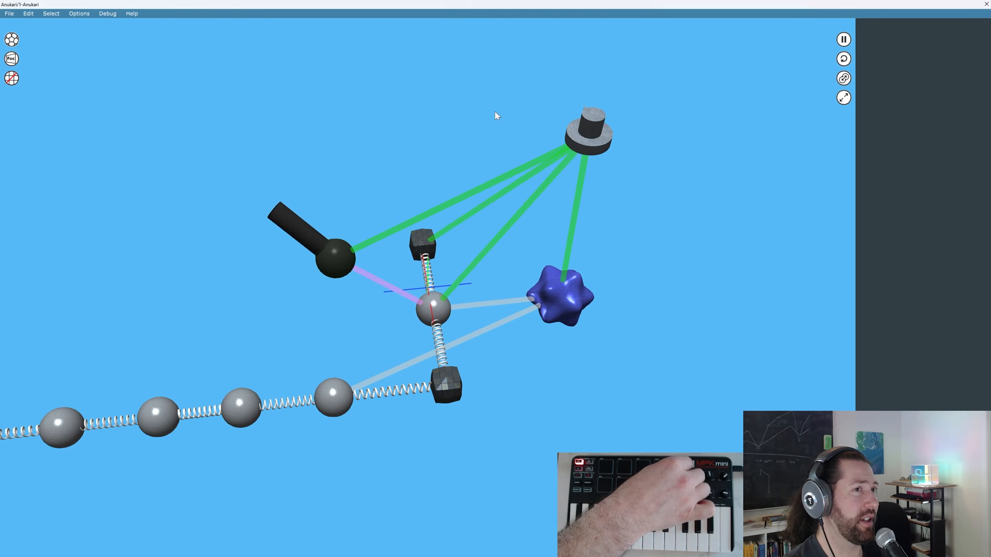
click(612, 142)
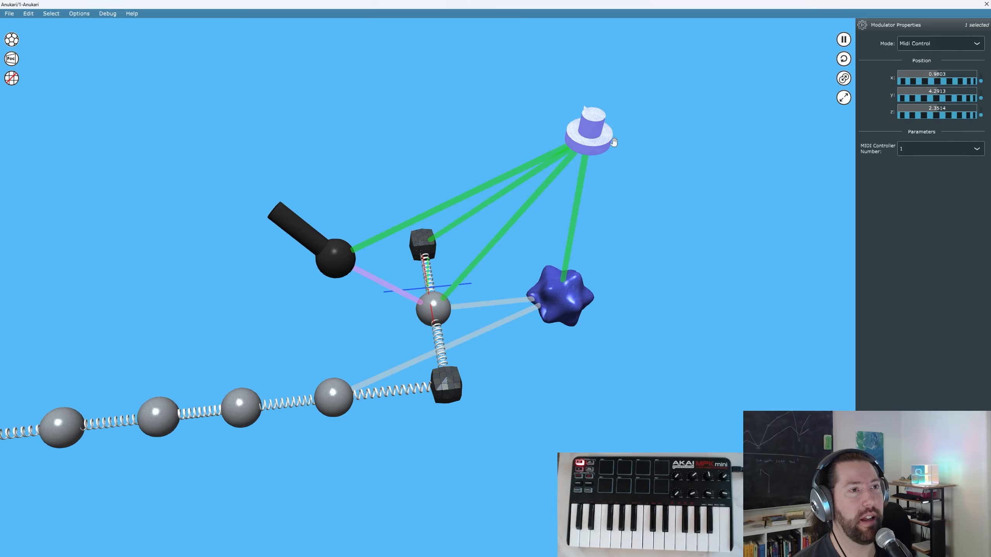
click(944, 48)
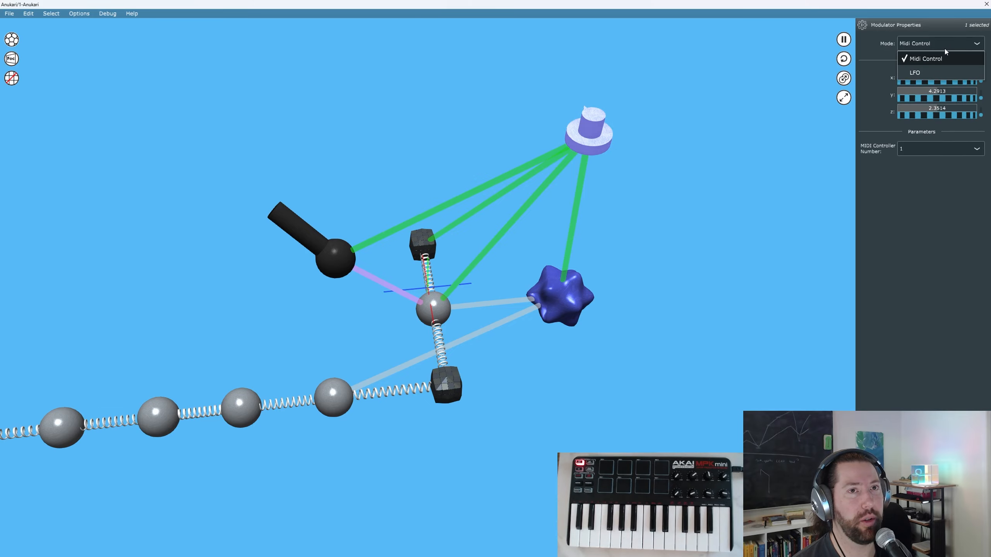
click(932, 71)
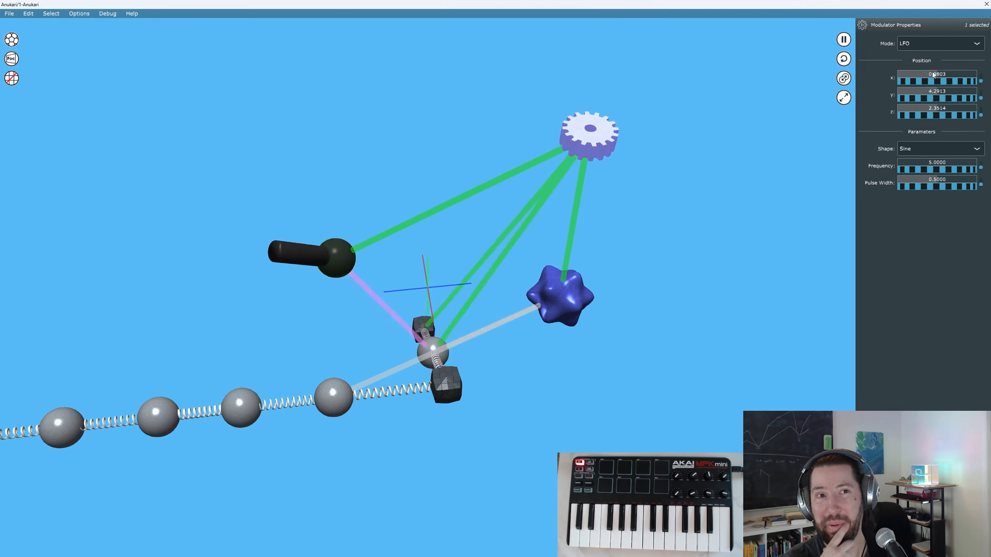
middle_drag(665, 157, 624, 203)
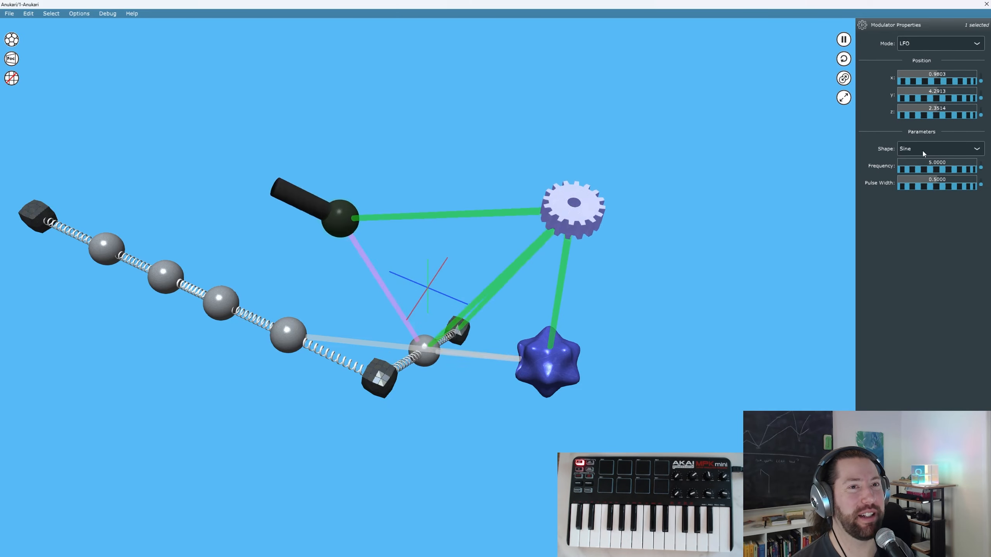
drag(937, 170, 918, 174)
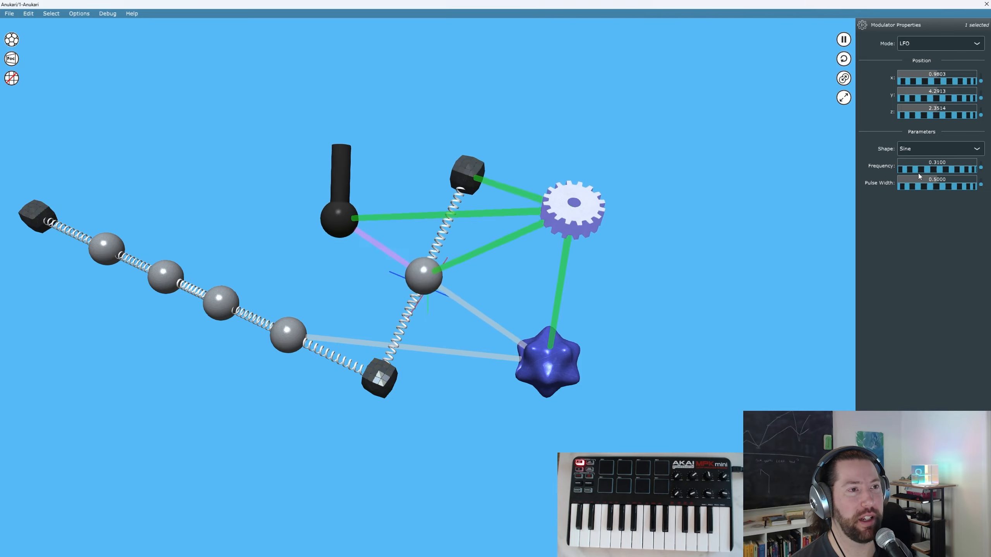
middle_drag(833, 214, 712, 250)
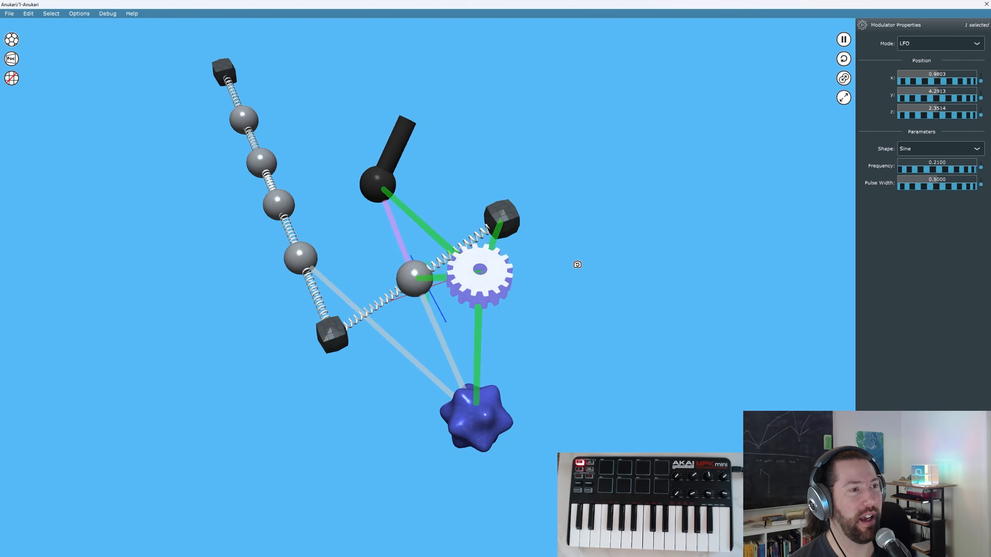
middle_drag(578, 265, 656, 247)
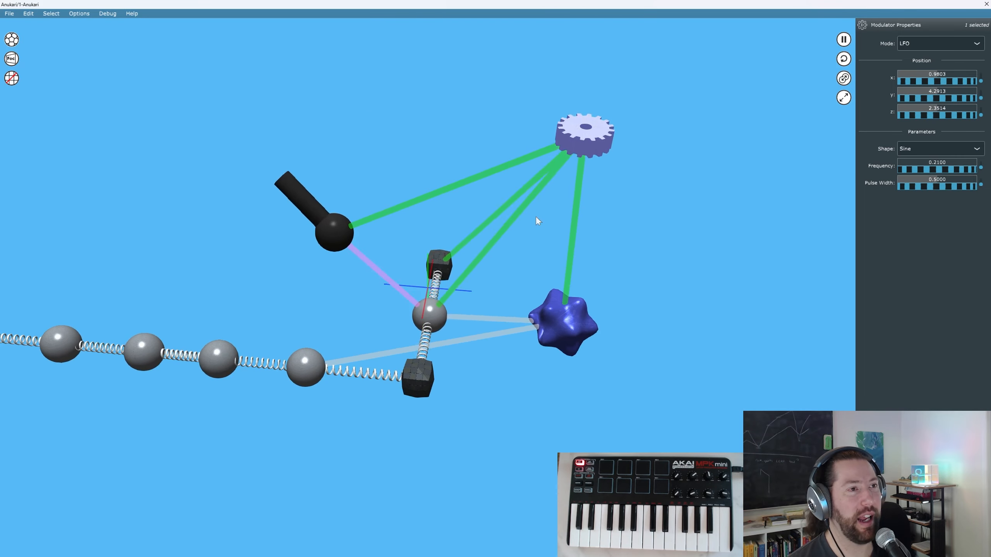
drag(516, 201, 478, 200)
drag(381, 169, 632, 214)
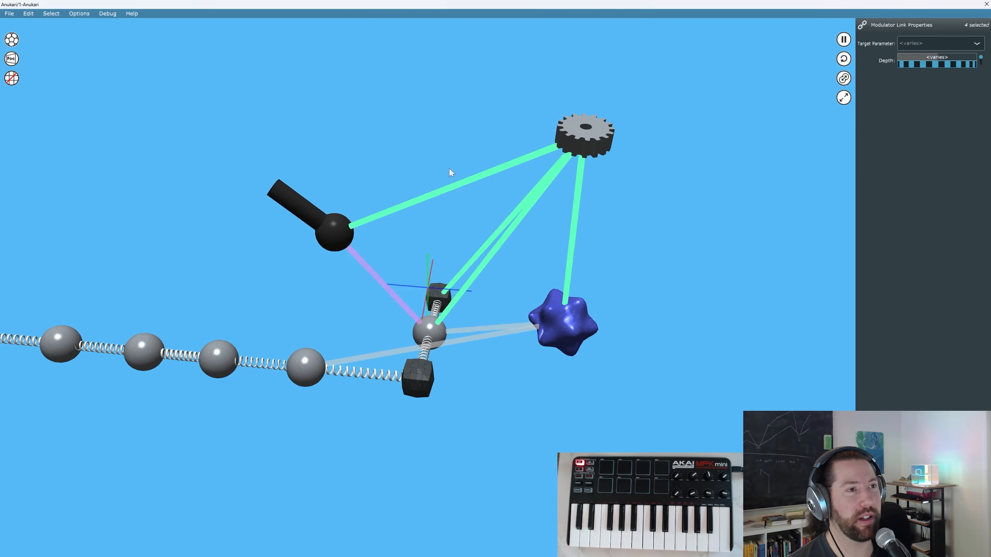
drag(424, 165, 697, 232)
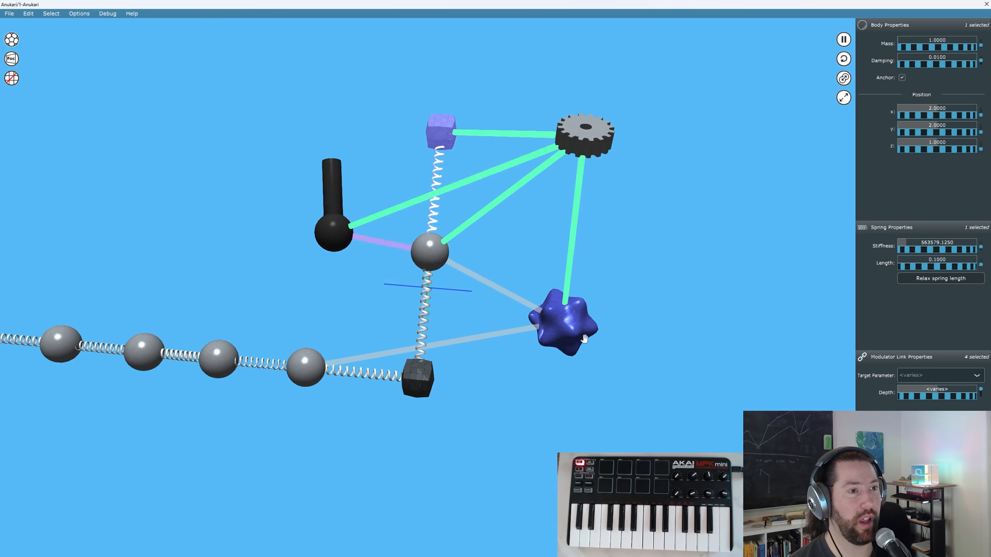
Change the exciter's waveform Shape to White Noise
click(564, 324)
click(949, 274)
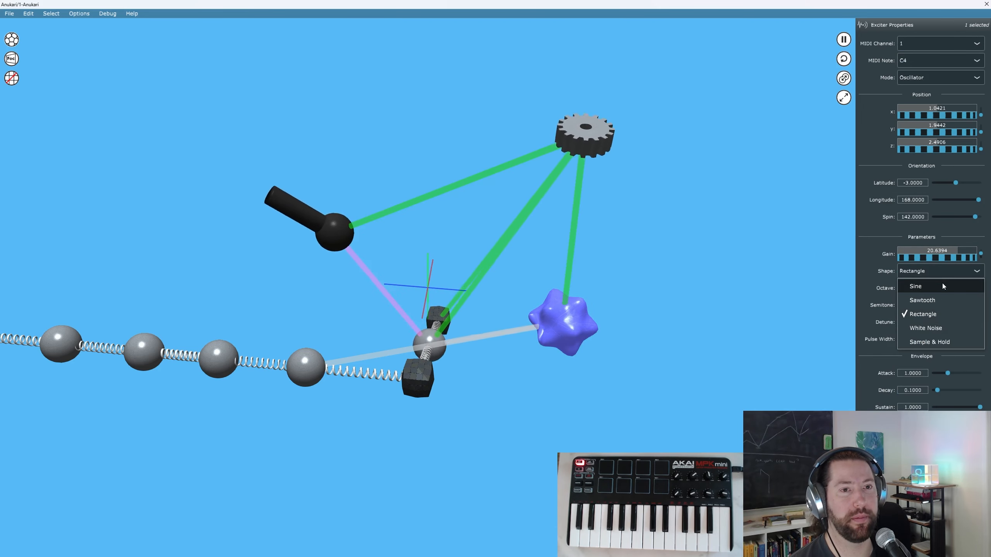
click(948, 328)
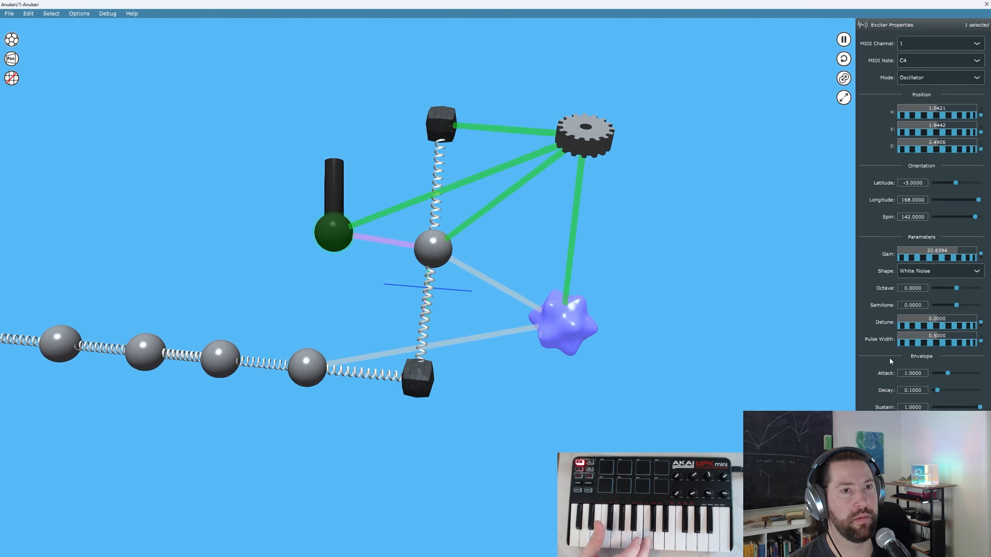
Set the LFO modulator's Frequency to about 16.87
click(597, 134)
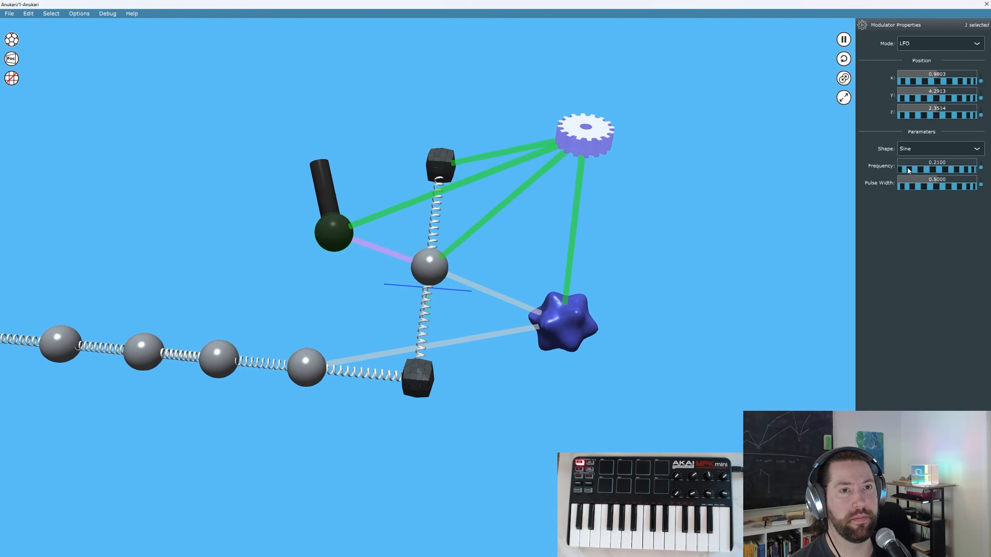
drag(909, 170, 943, 147)
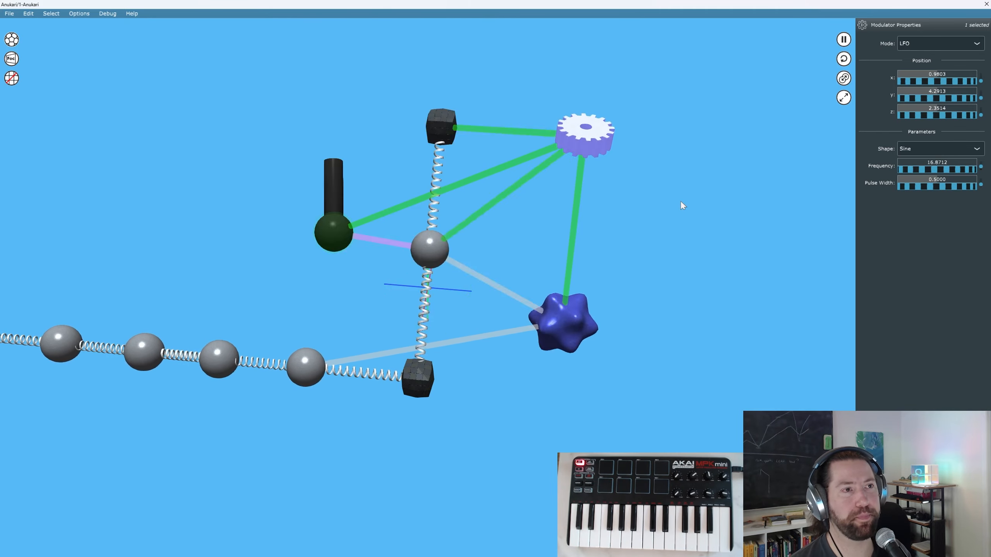
Duplicate the LFO modulator above the original and link the copy to the original, targeting its Depth
middle_drag(683, 205, 595, 233)
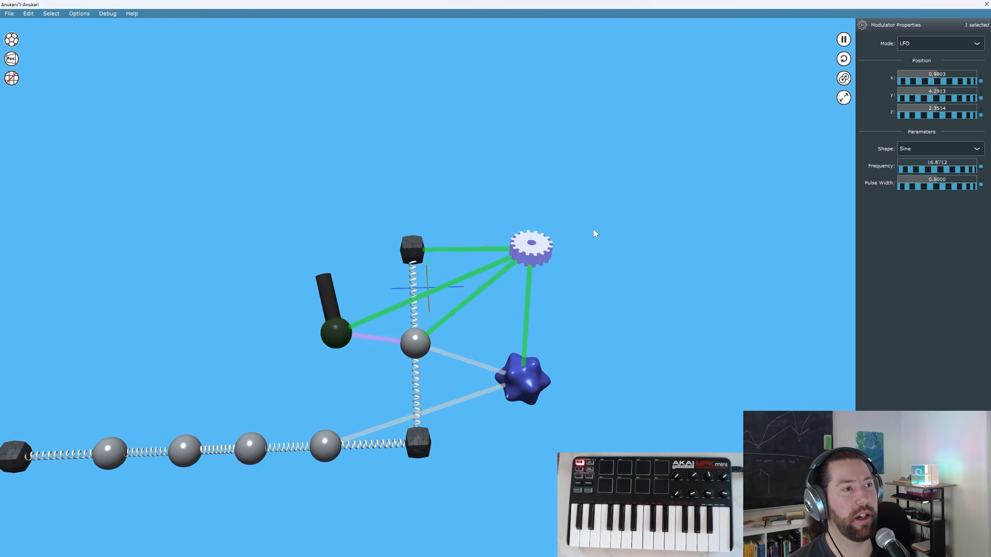
click(545, 227)
click(536, 243)
key(ctrl+d)
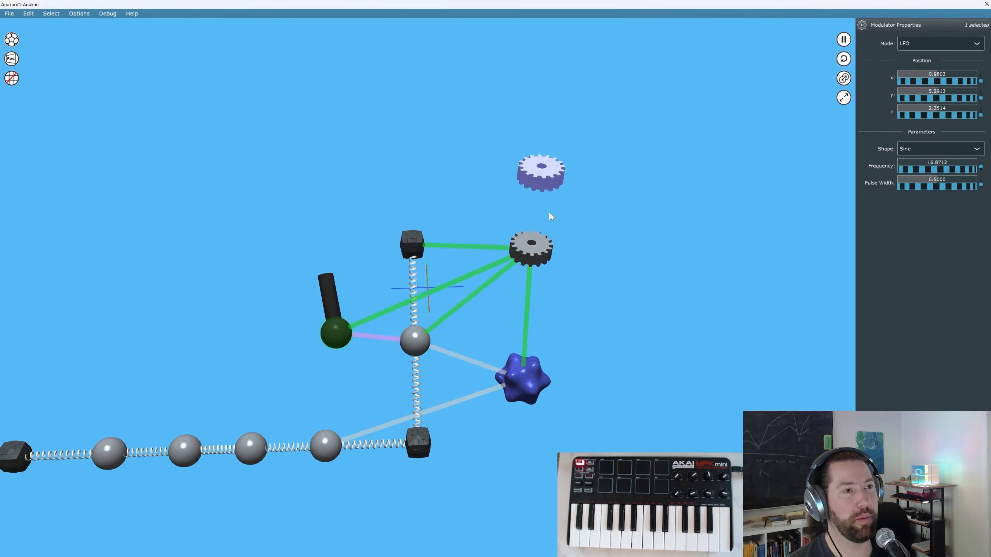
right_drag(545, 174, 550, 181)
click(542, 252)
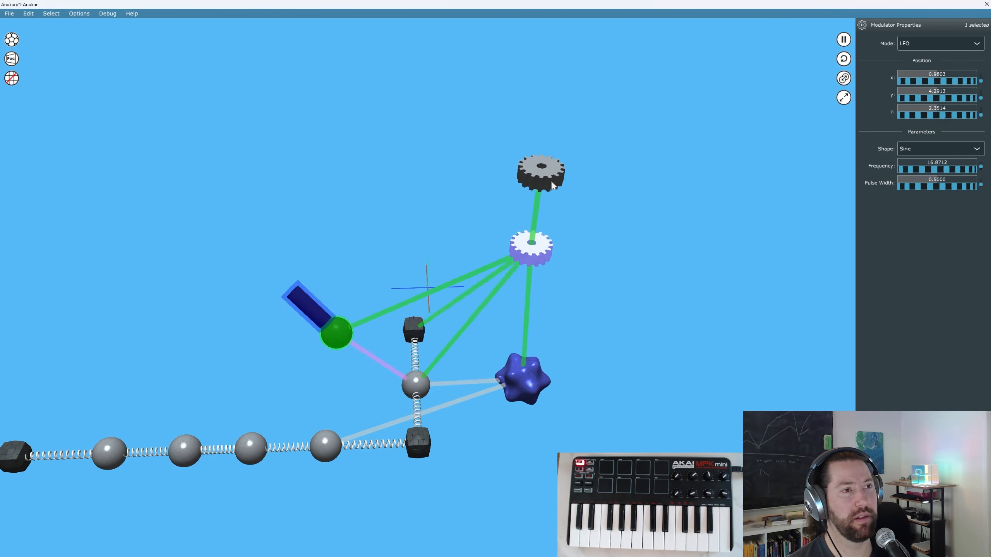
drag(522, 210, 573, 211)
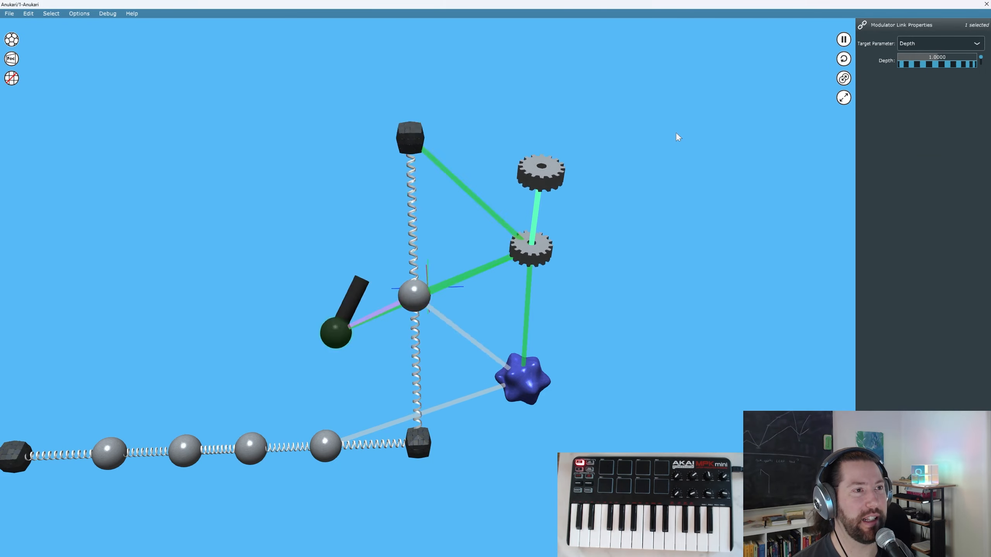
Set the upper LFO modulator's Frequency to about 0.34
click(565, 175)
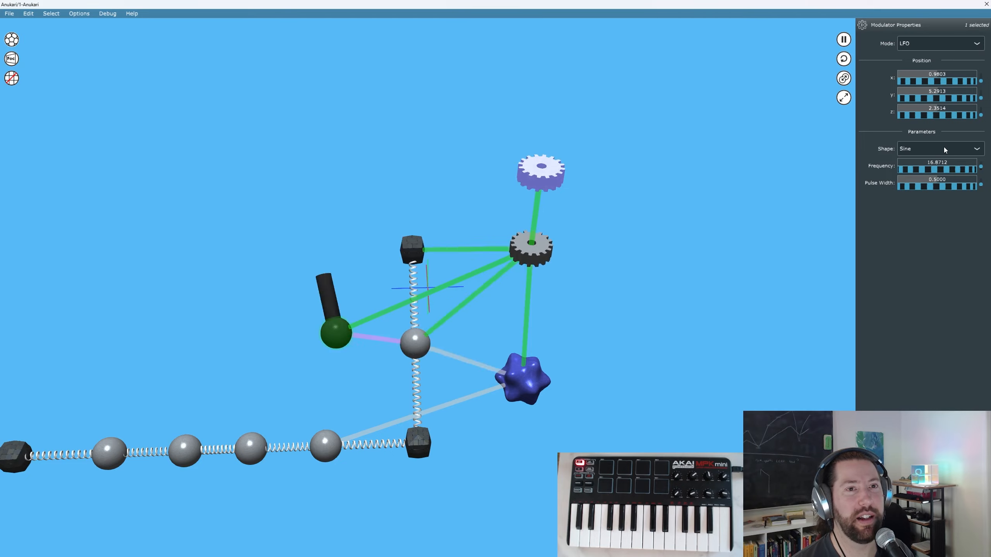
drag(945, 169, 926, 172)
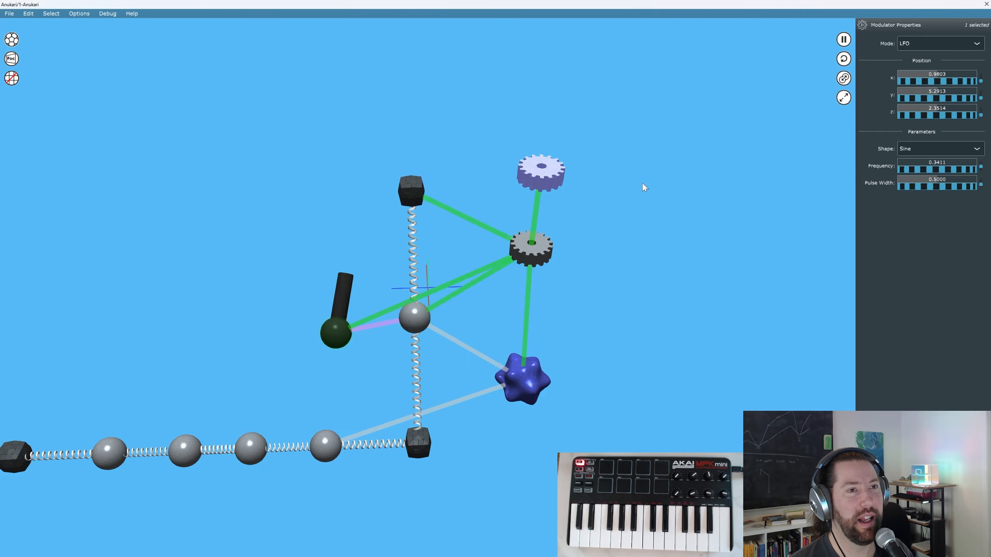
click(542, 257)
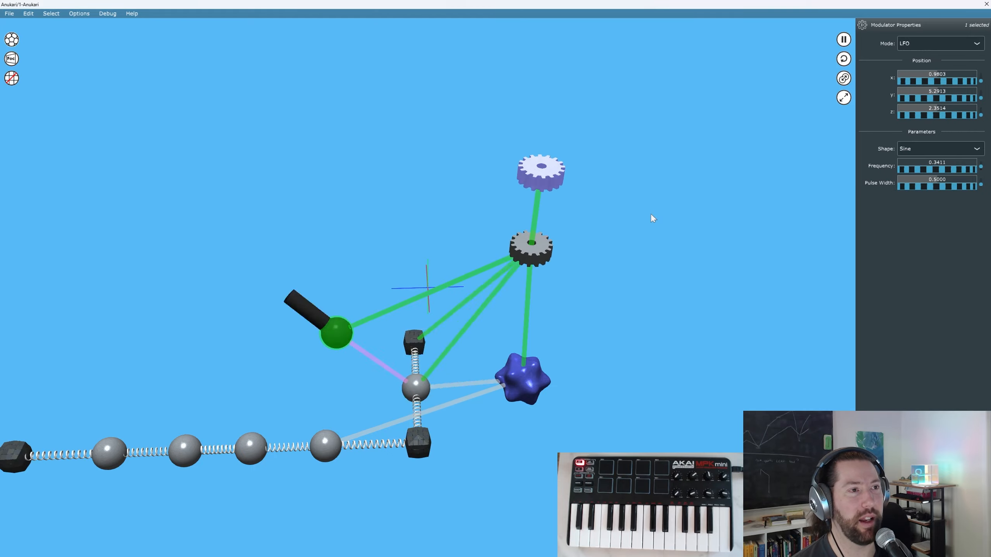
Add a third modulator beside the upper LFO modulator and link it to that upper LFO
middle_drag(651, 213, 555, 192)
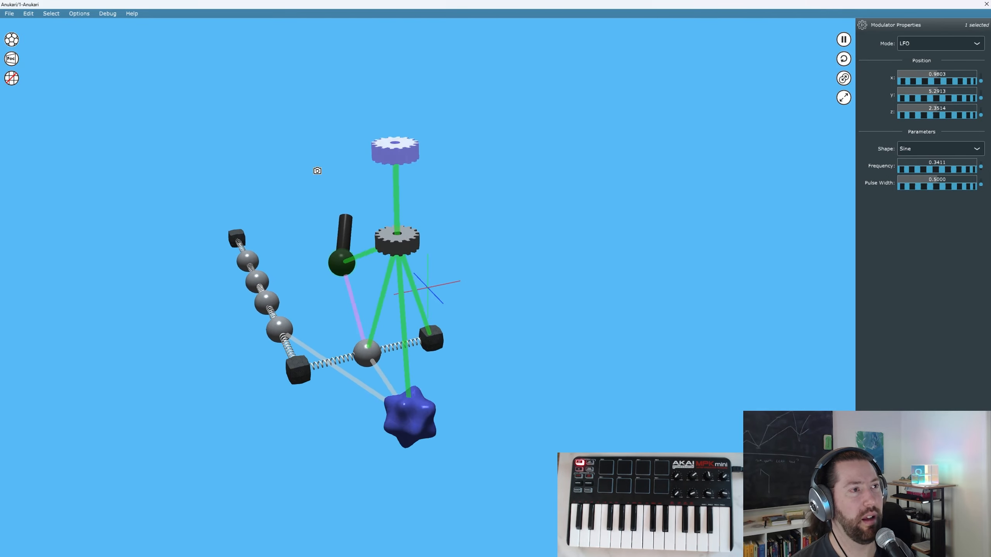
right_drag(317, 171, 409, 186)
right_drag(679, 221, 632, 228)
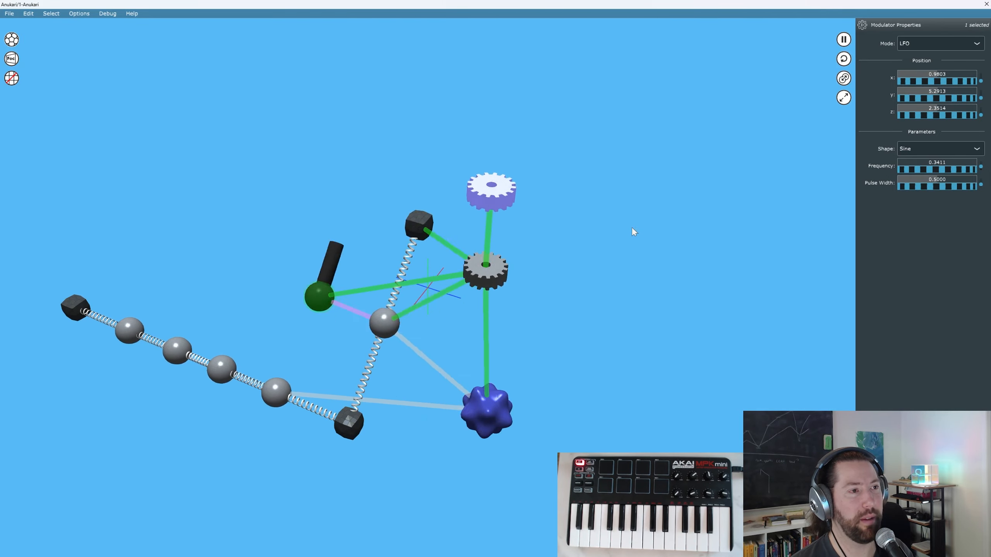
right_click(624, 223)
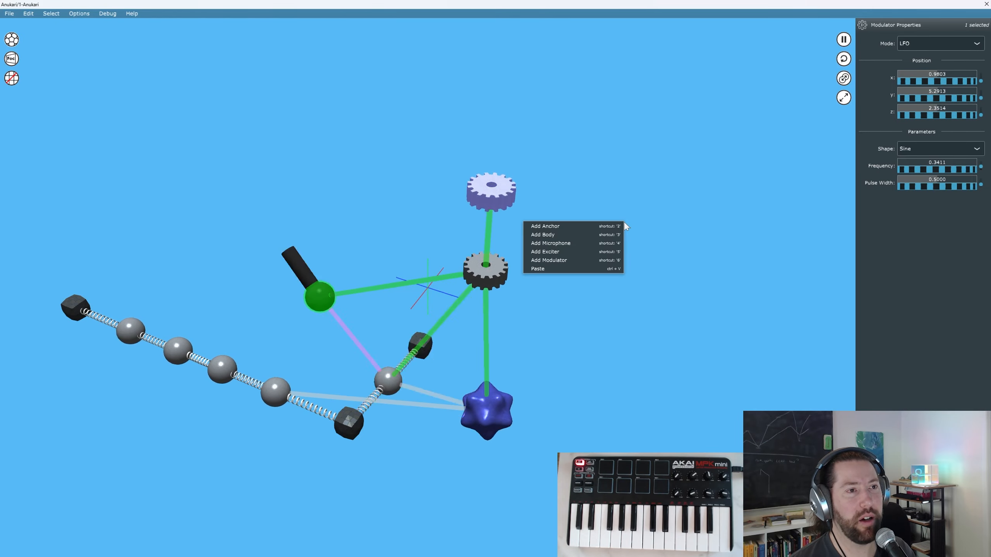
click(589, 261)
mouse_move(633, 232)
right_down()
mouse_move(605, 259)
mouse_move(669, 242)
right_up()
right_drag(746, 110, 570, 157)
click(567, 157)
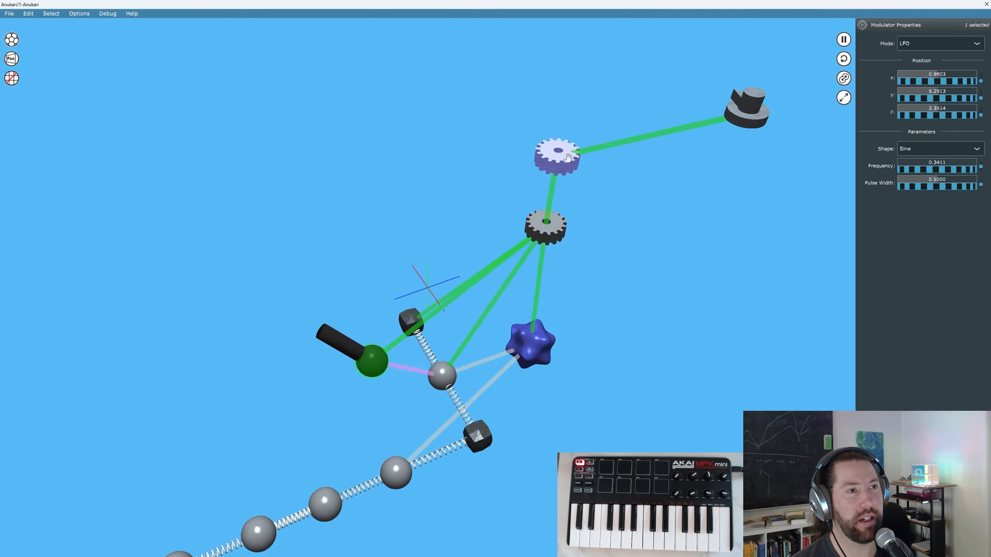
Set the new modulator link's Target Parameter to Frequency and raise its Depth to about 9.7
click(658, 139)
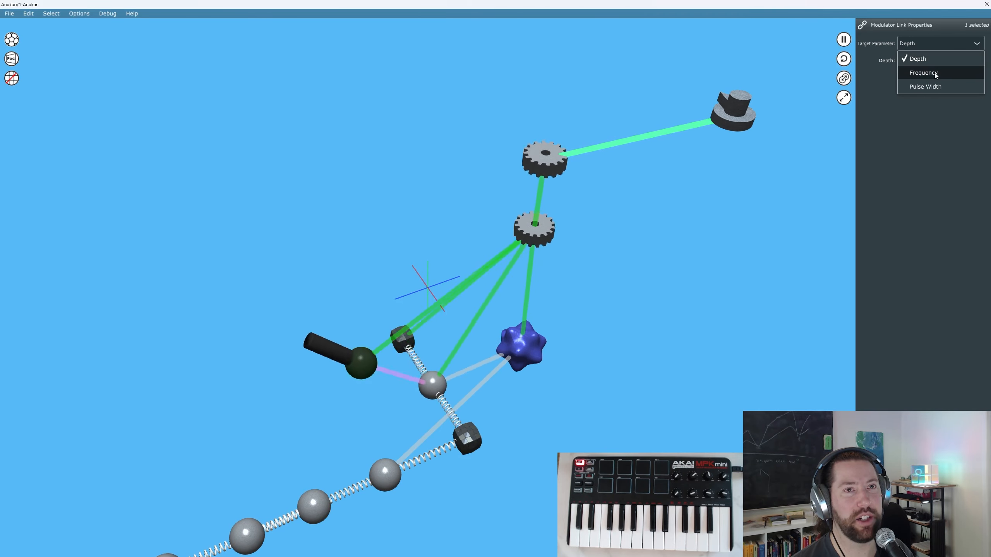
click(751, 127)
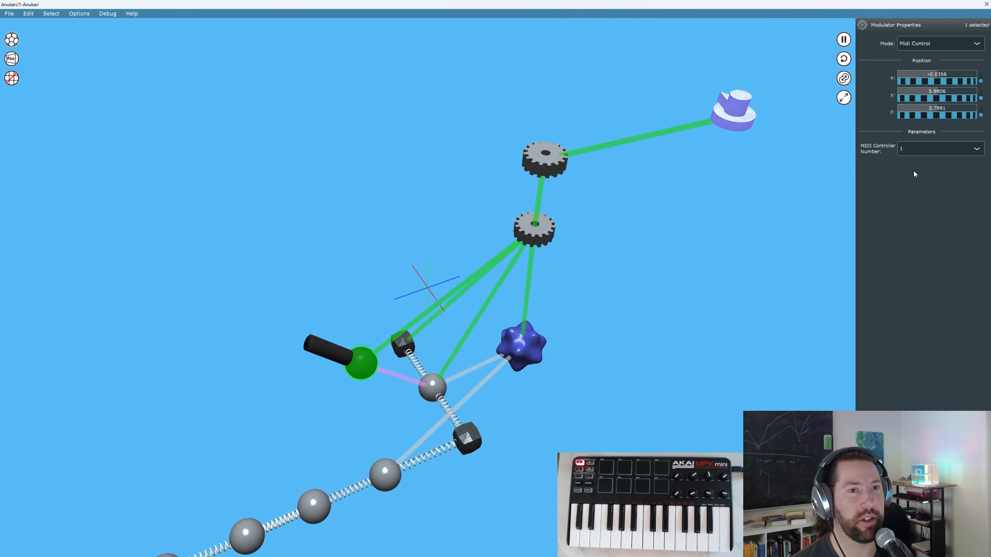
drag(633, 90, 677, 202)
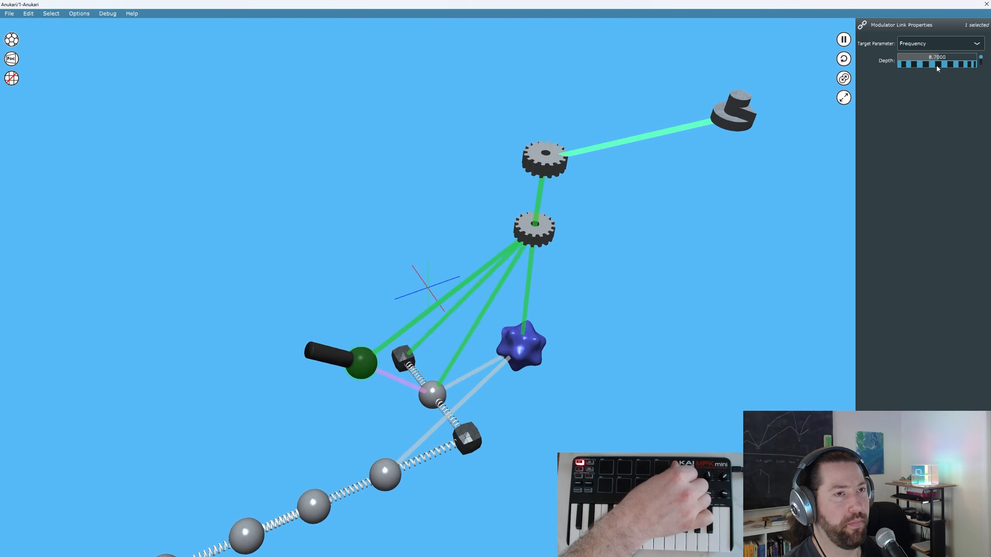
Switch the third modulator's Mode from MIDI control to LFO
click(743, 126)
click(922, 46)
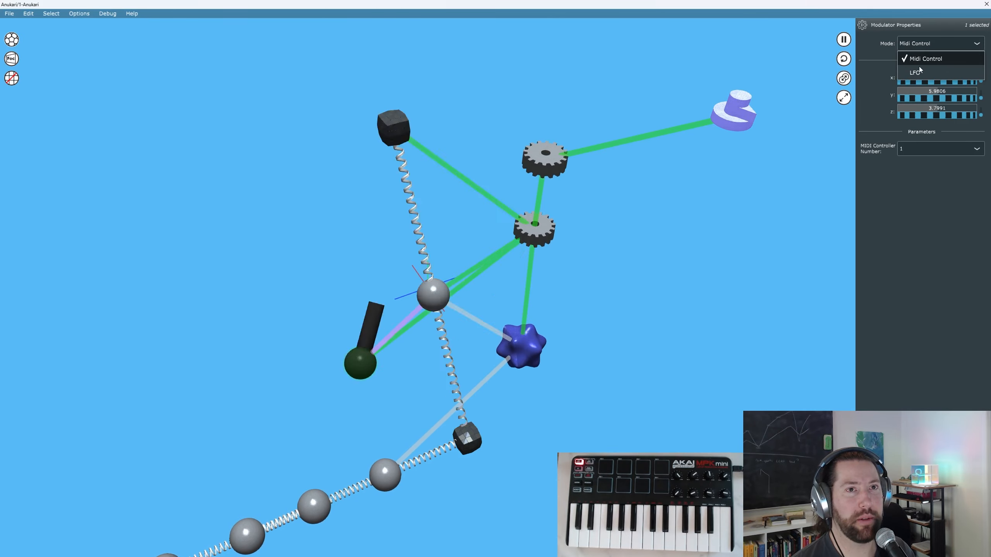
click(917, 73)
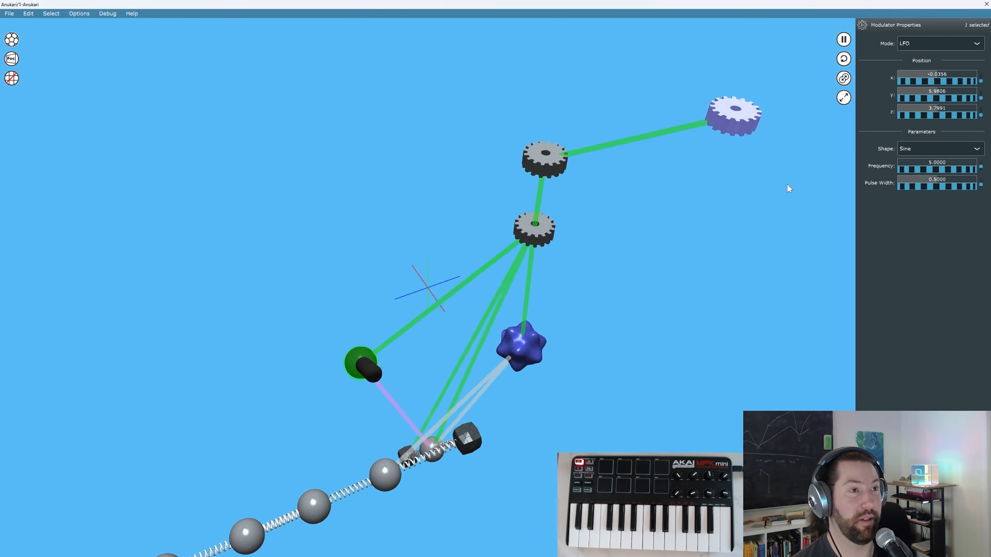
Link the lowest LFO modulator to the third LFO modulator to close the loop, targeting Depth
right_drag(763, 183, 704, 202)
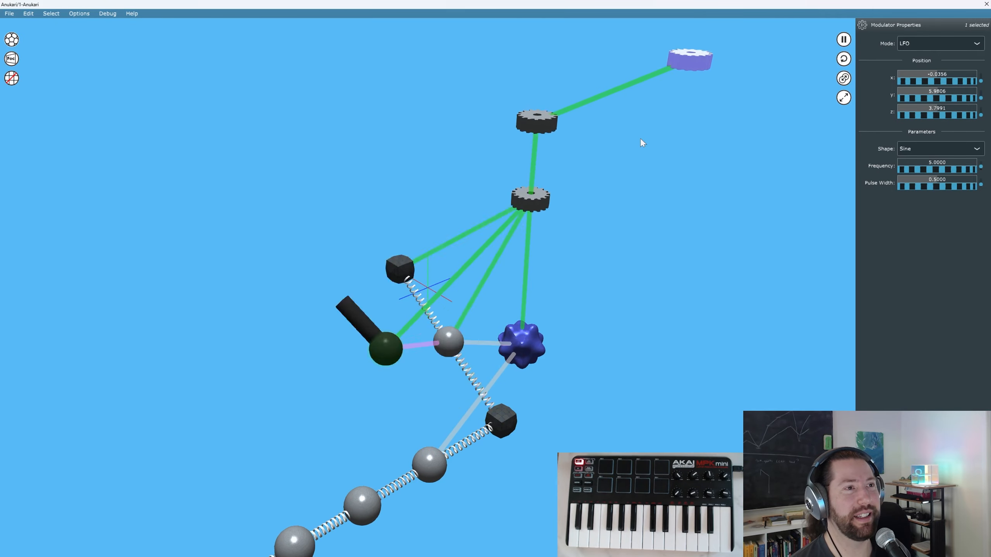
right_drag(643, 143, 610, 194)
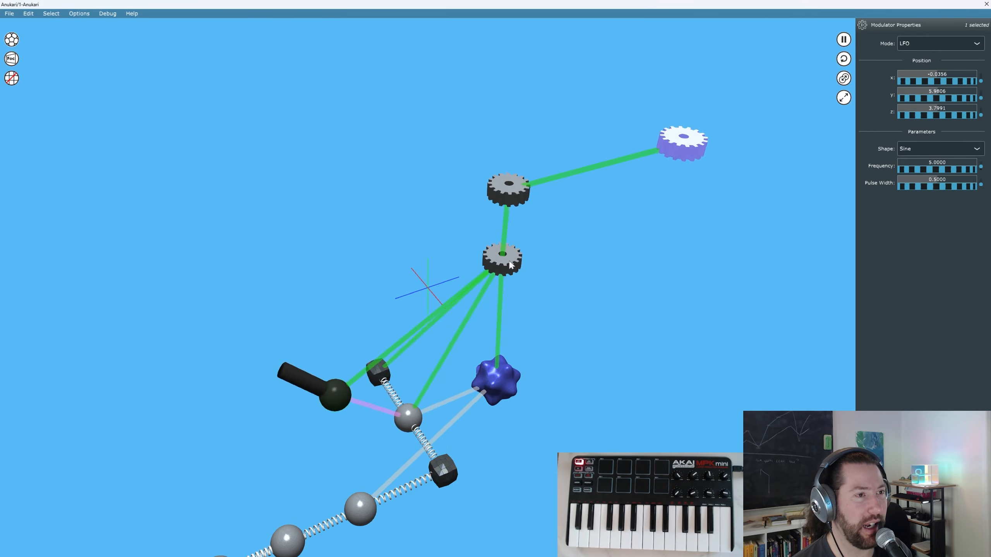
drag(511, 265, 552, 243)
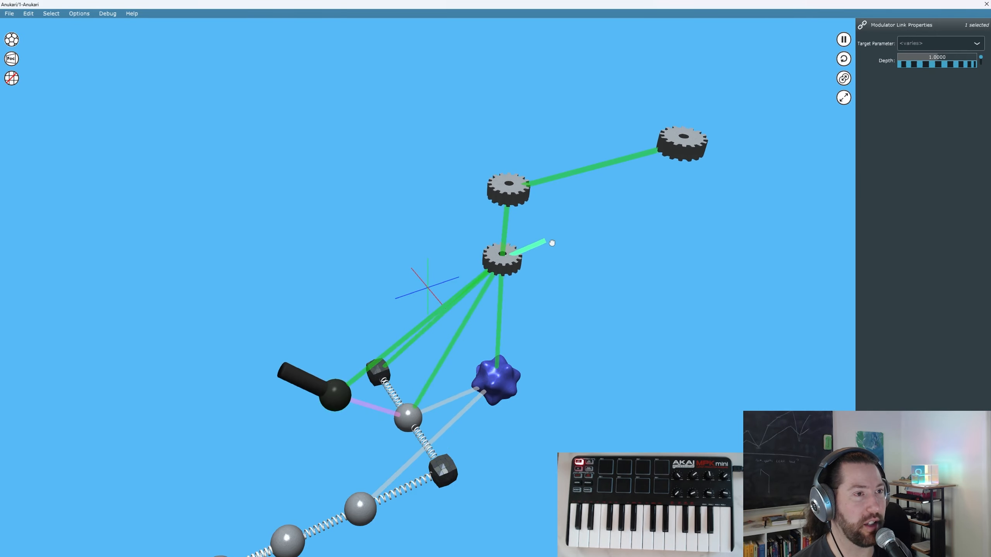
click(687, 157)
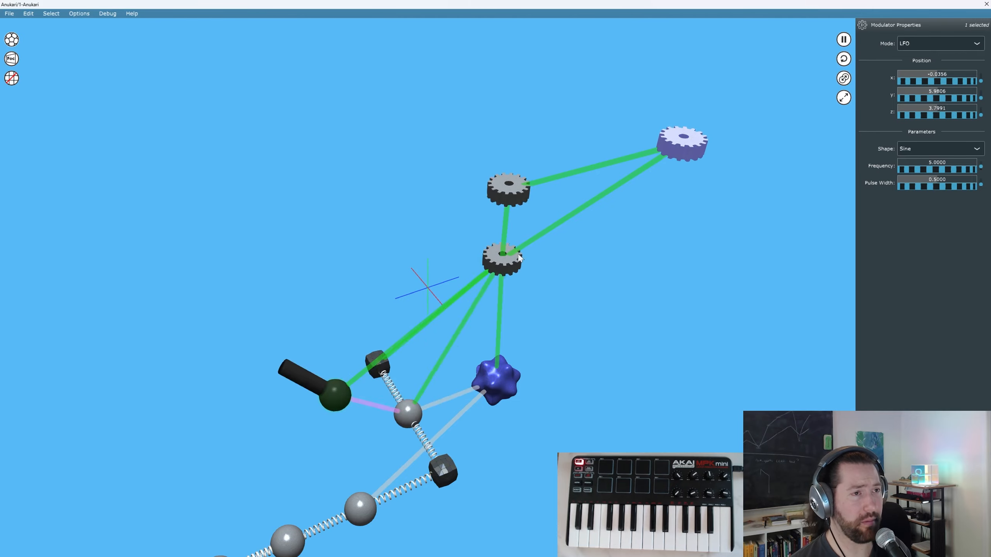
click(551, 221)
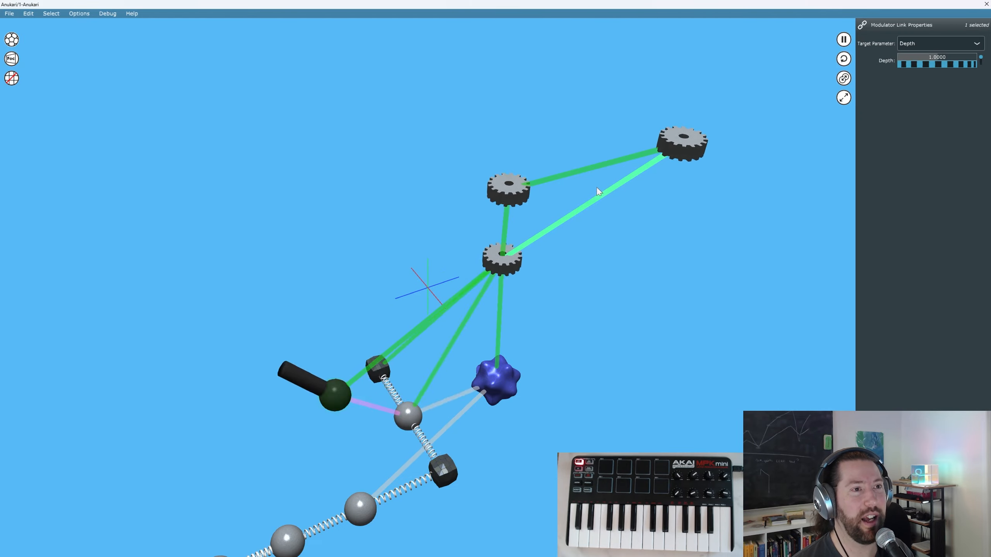
drag(589, 193, 625, 212)
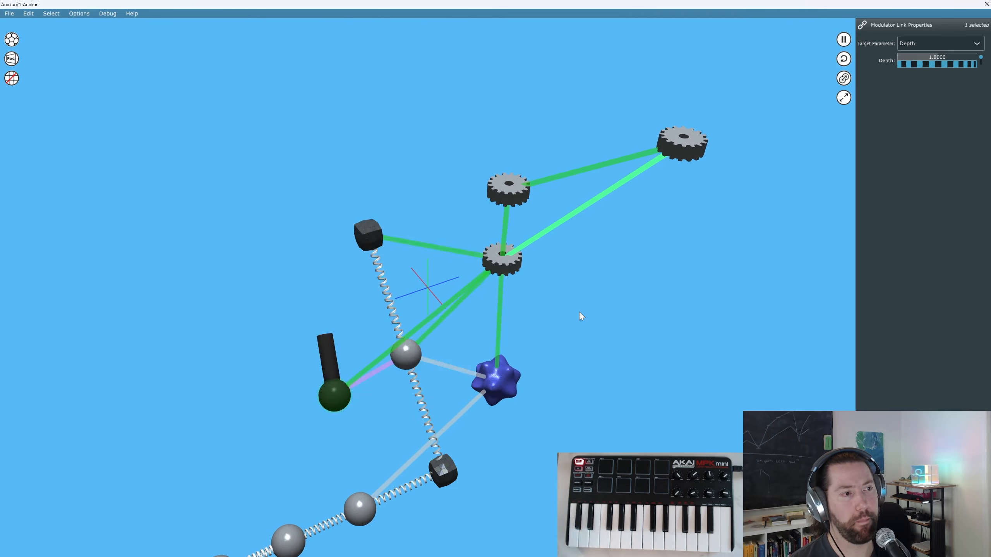
Pause the simulation and delete the lowest modulator's links to the microphone and the moving anchor
middle_drag(579, 298, 634, 290)
click(843, 39)
click(441, 371)
middle_drag(507, 345, 401, 363)
drag(414, 257, 415, 256)
key(Delete)
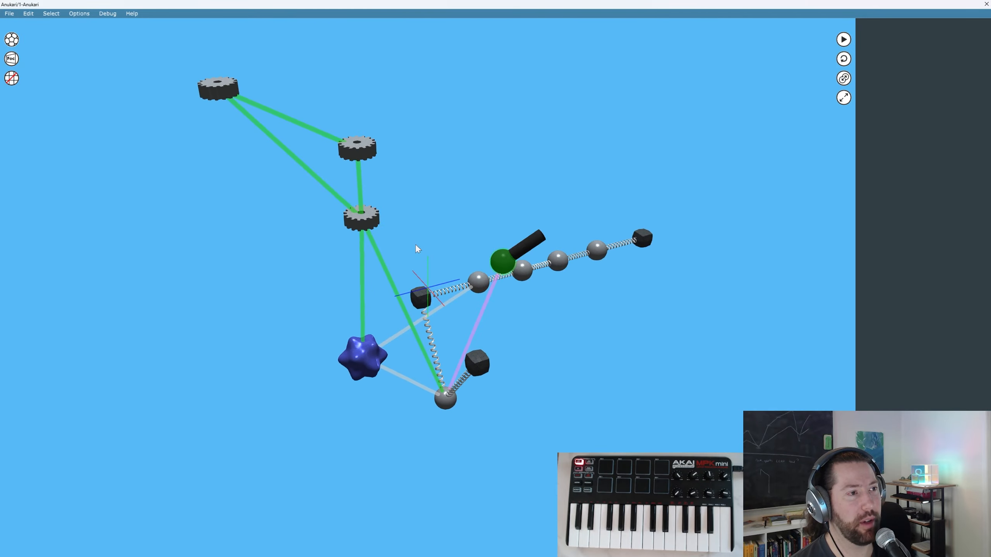
Delete the lowest modulator's link to the body, leaving only the exciter link, and resume the simulation
middle_drag(415, 243, 407, 256)
drag(407, 256, 384, 270)
key(Delete)
middle_drag(384, 270, 561, 221)
click(844, 40)
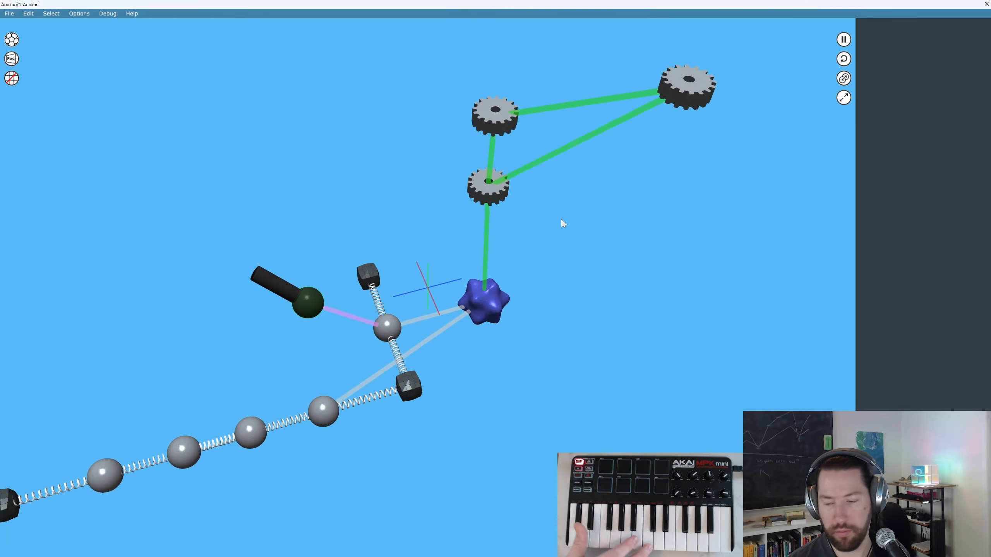
Change the exciter's waveform Shape to Sawtooth
click(487, 297)
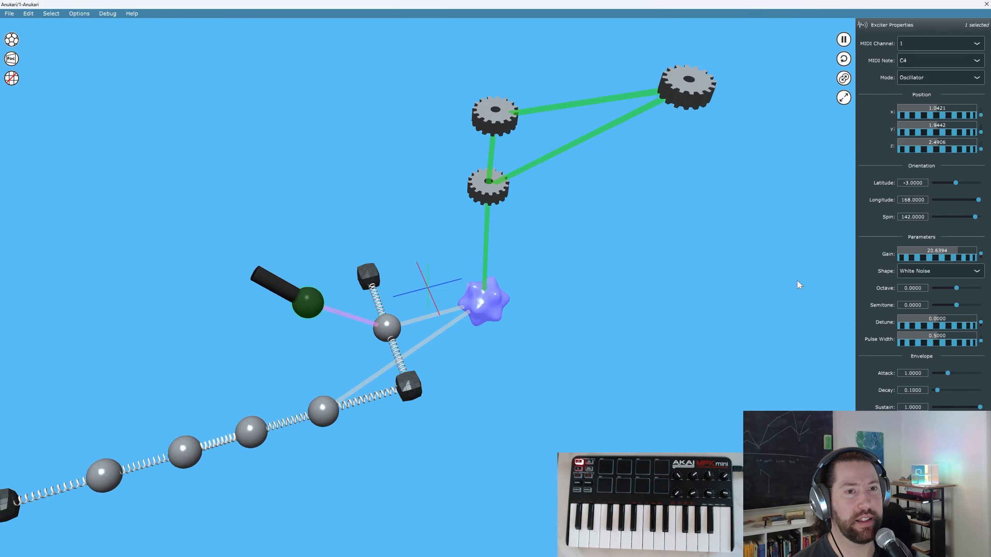
click(937, 271)
click(927, 304)
click(927, 271)
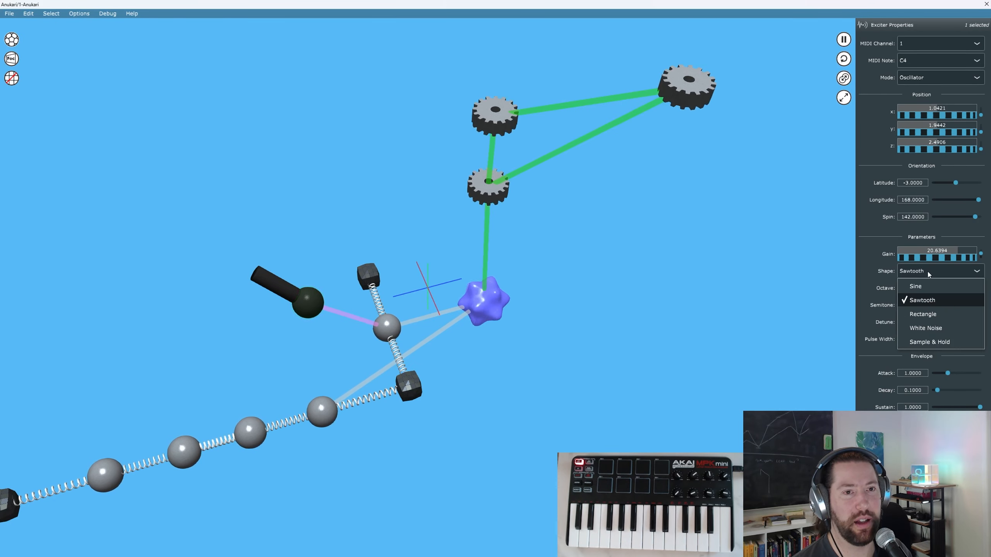
click(928, 271)
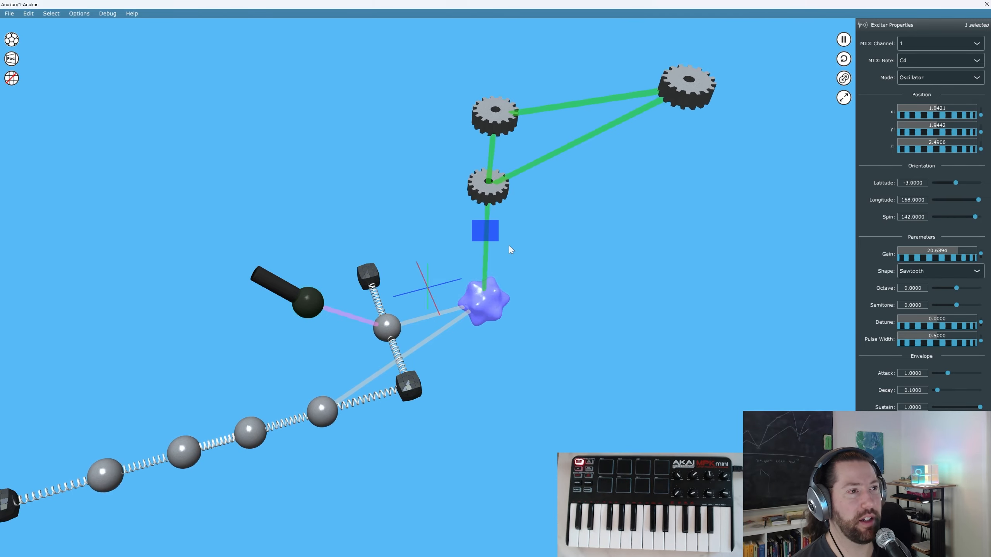
Set the exciter's modulator link to target Frequency with a Depth of about 25.8
click(485, 231)
click(940, 43)
click(933, 59)
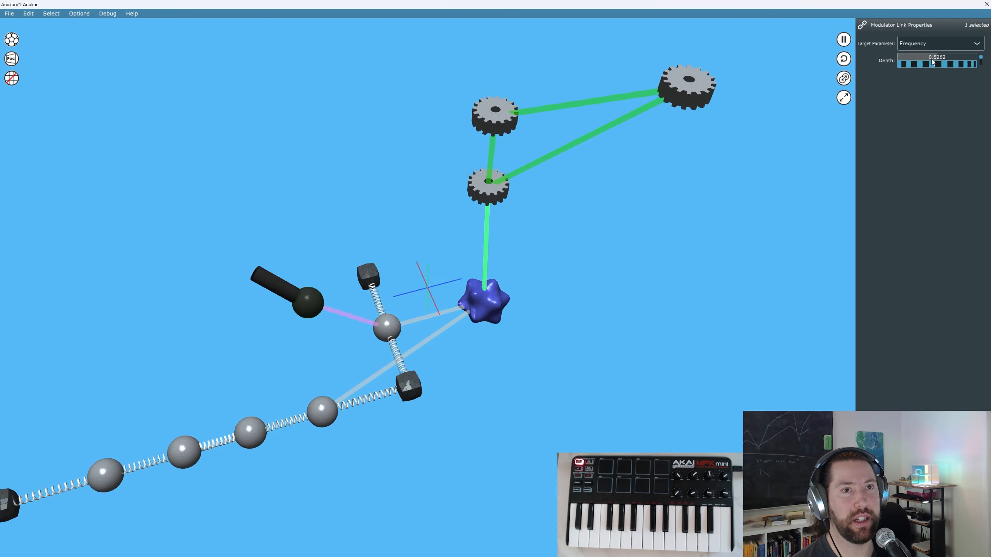
drag(912, 65, 925, 63)
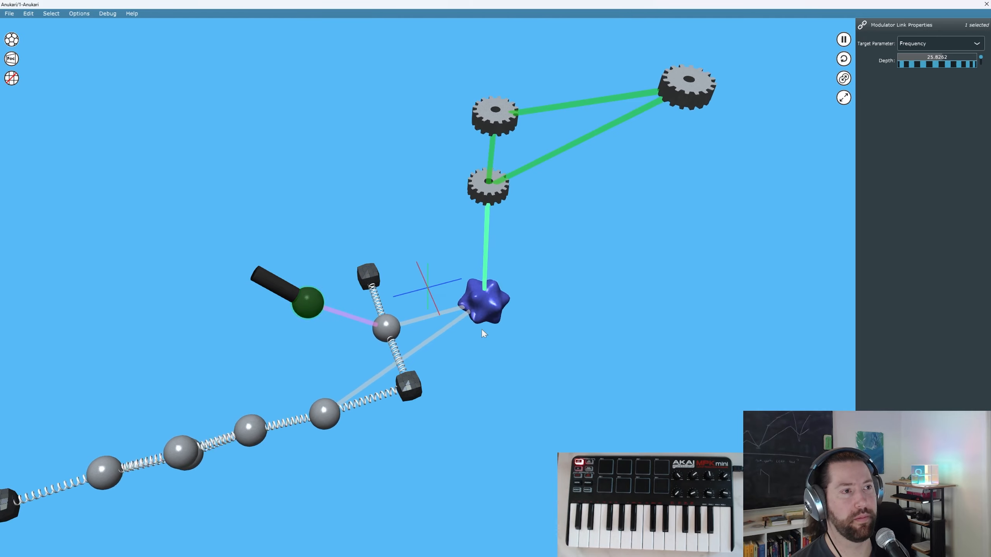
Set the Damping of the body attached to the microphone to about 0.82
click(488, 186)
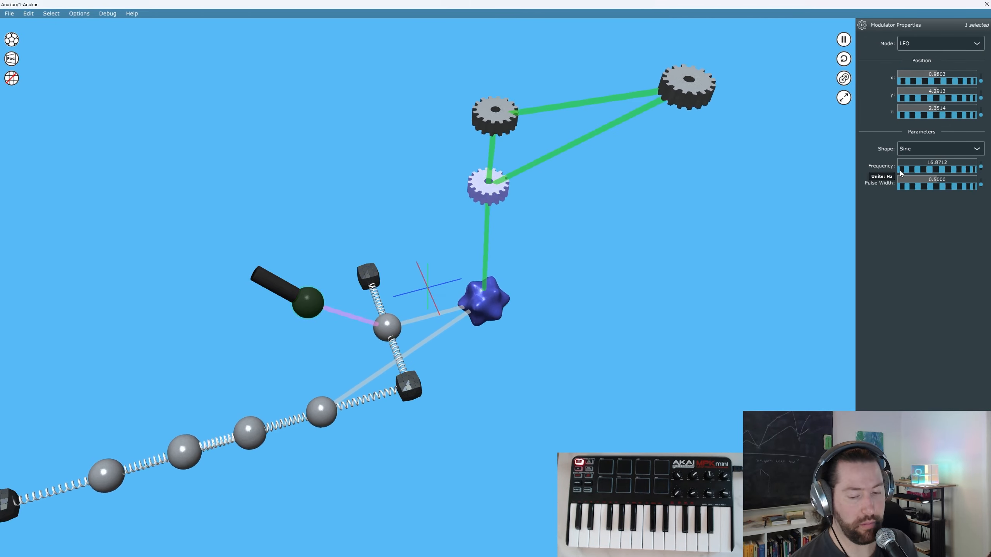
click(382, 325)
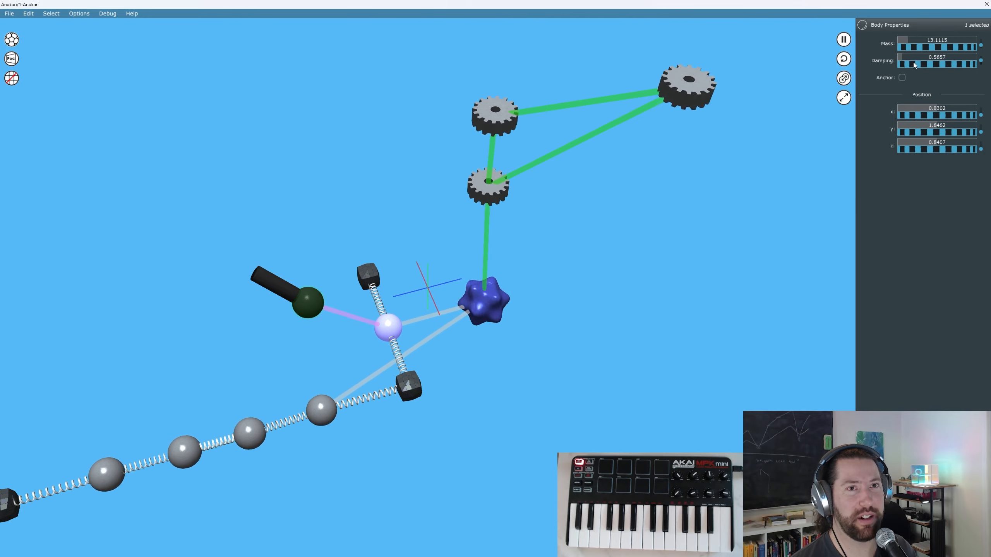
drag(925, 62, 950, 60)
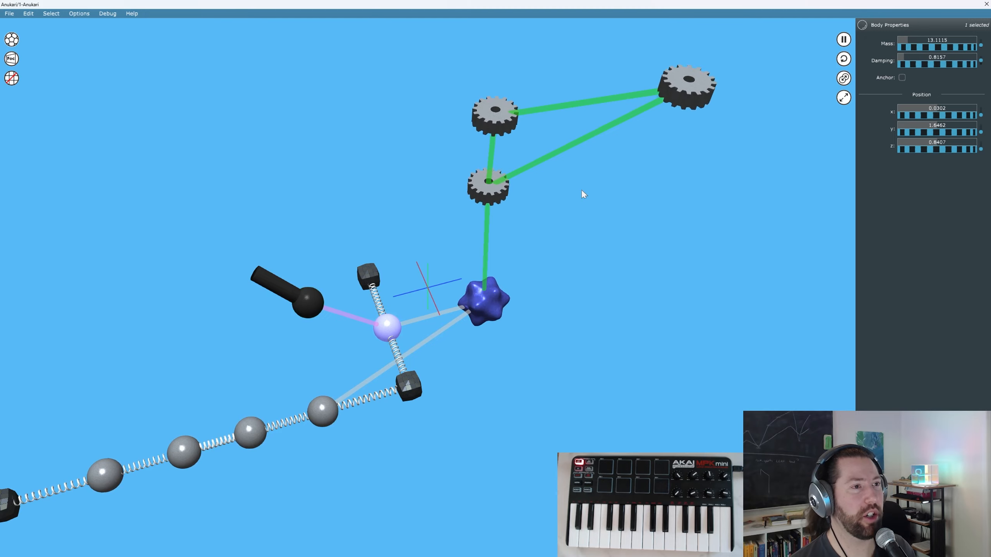
Raise the Frequency of the LFO modulator driving the exciter to about 714 Hz
click(493, 198)
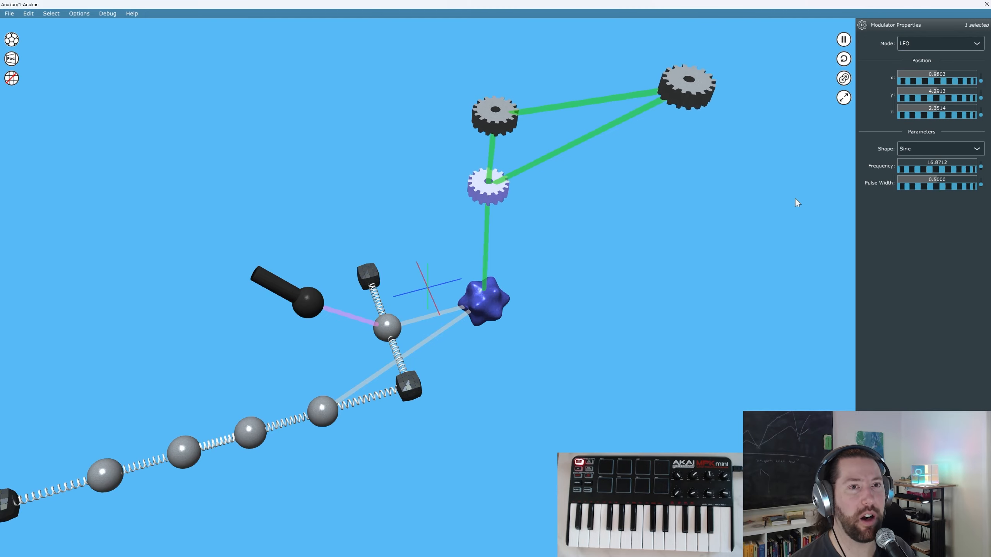
drag(923, 171, 990, 133)
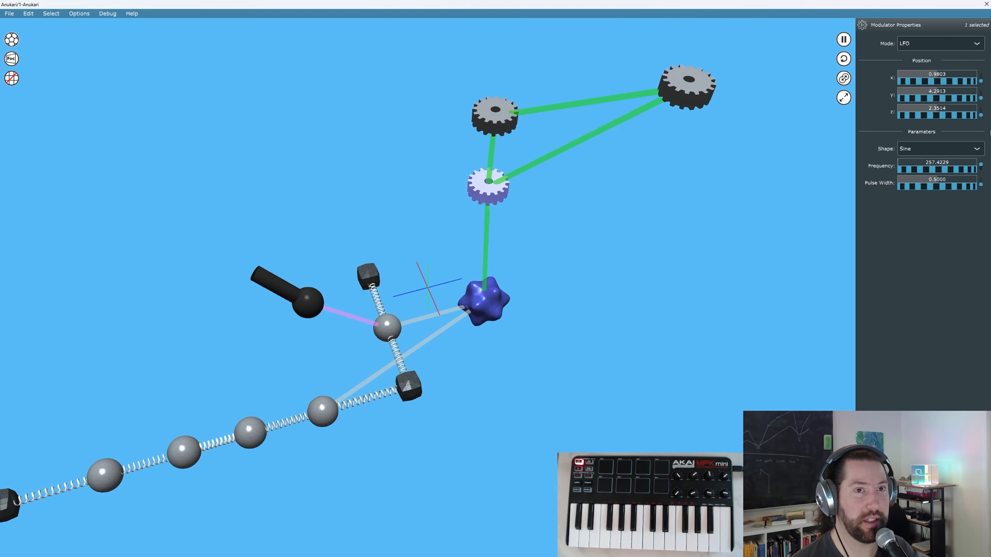
drag(910, 169, 967, 148)
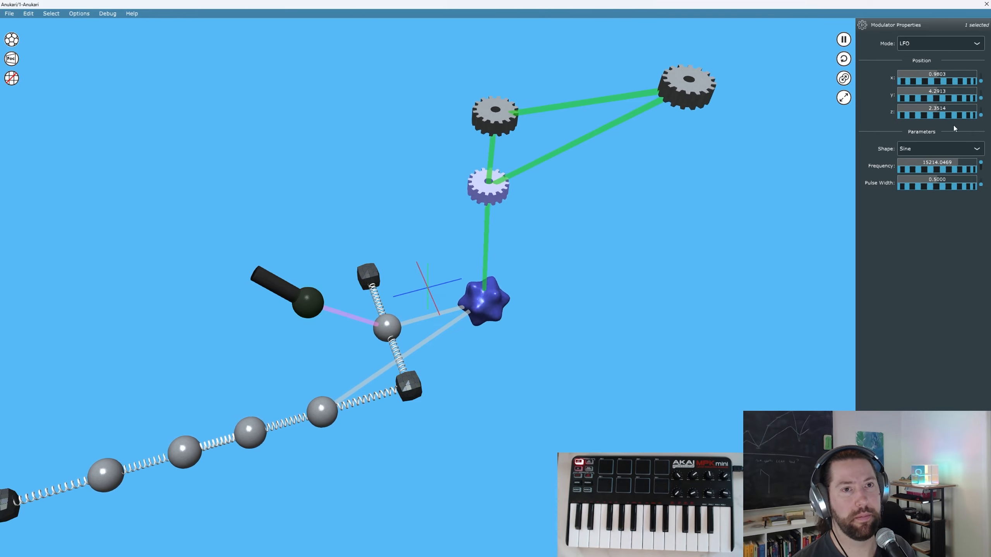
drag(947, 171, 891, 176)
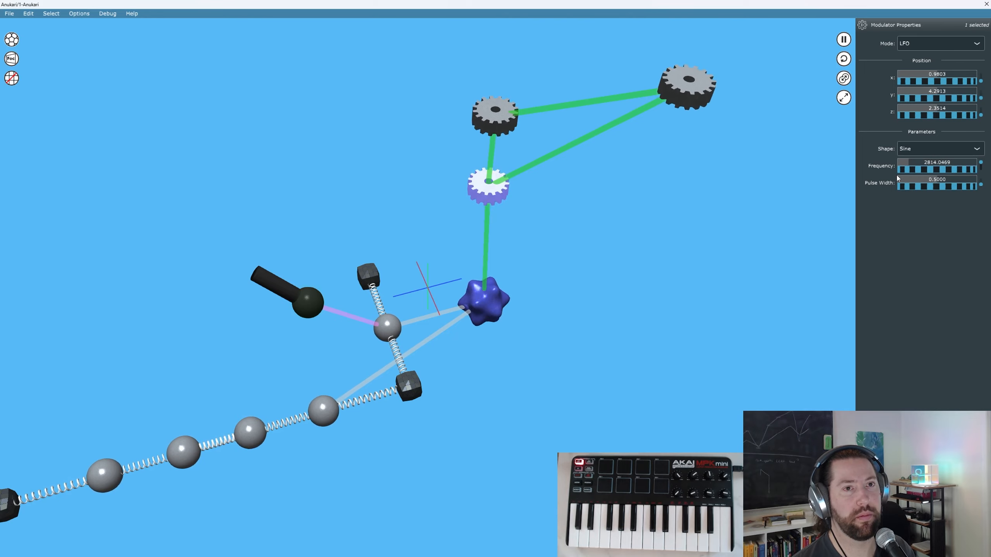
Raise the Depth of the exciter's frequency modulator link to about 1000
click(569, 227)
click(486, 243)
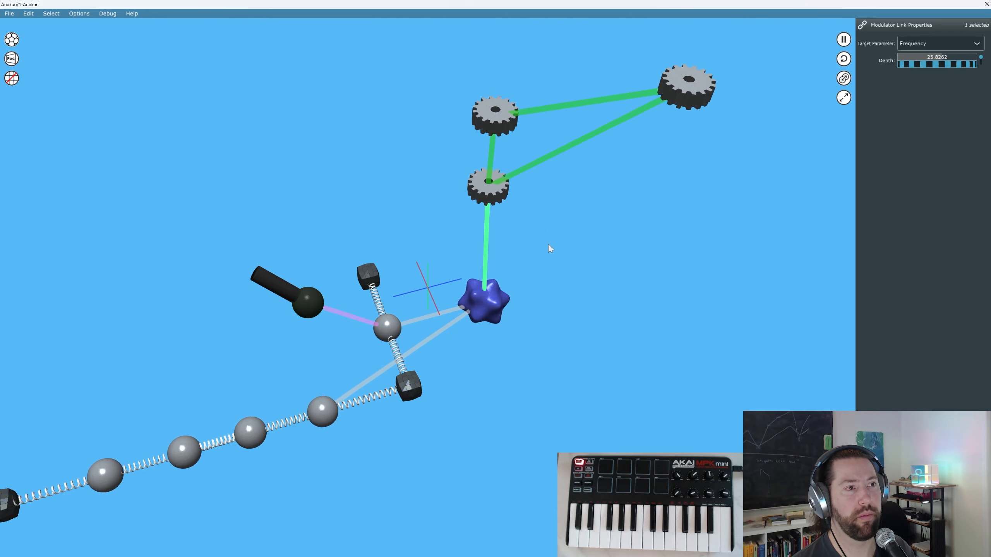
drag(908, 66, 977, 45)
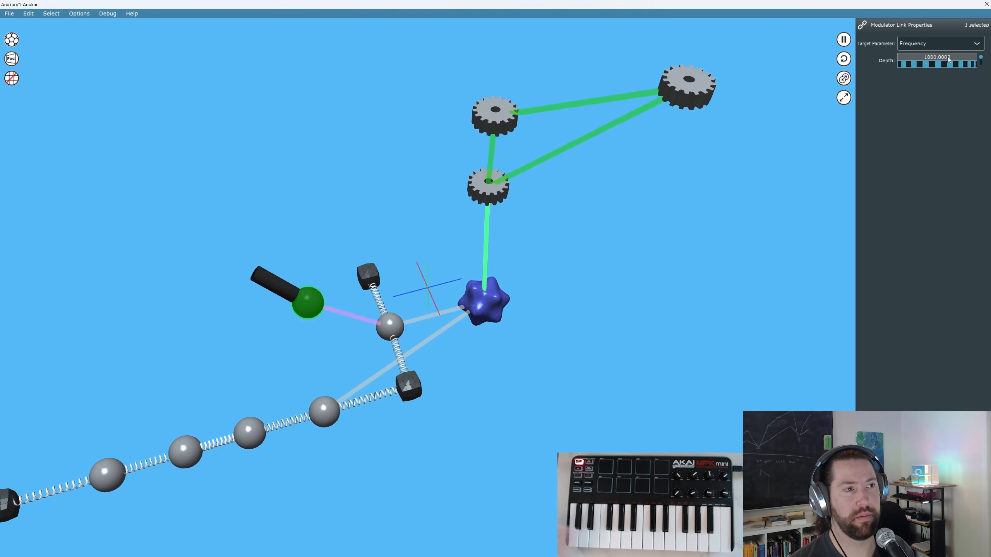
click(494, 202)
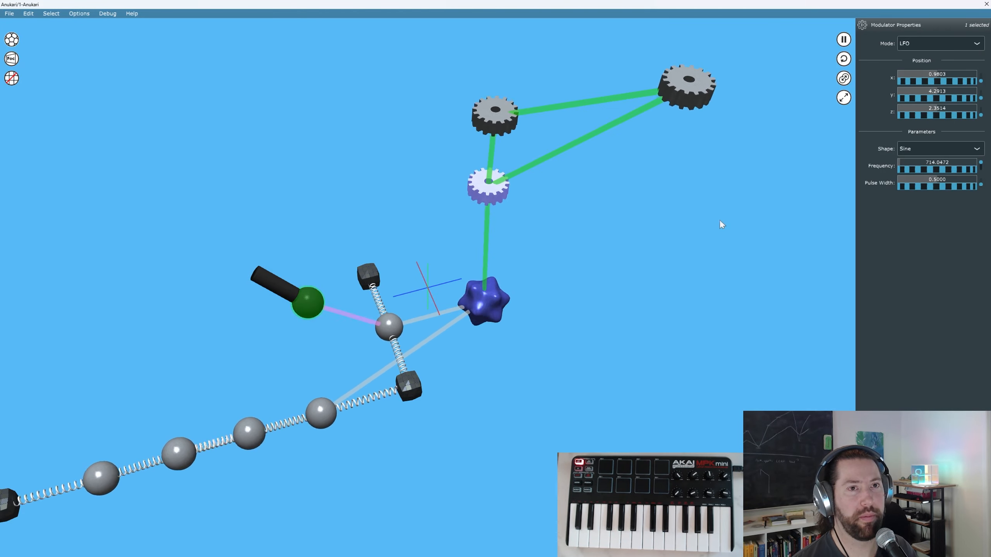
Raise the Frequency of the LFO modulator driving the exciter to about 7514 Hz
click(942, 168)
drag(941, 168, 945, 172)
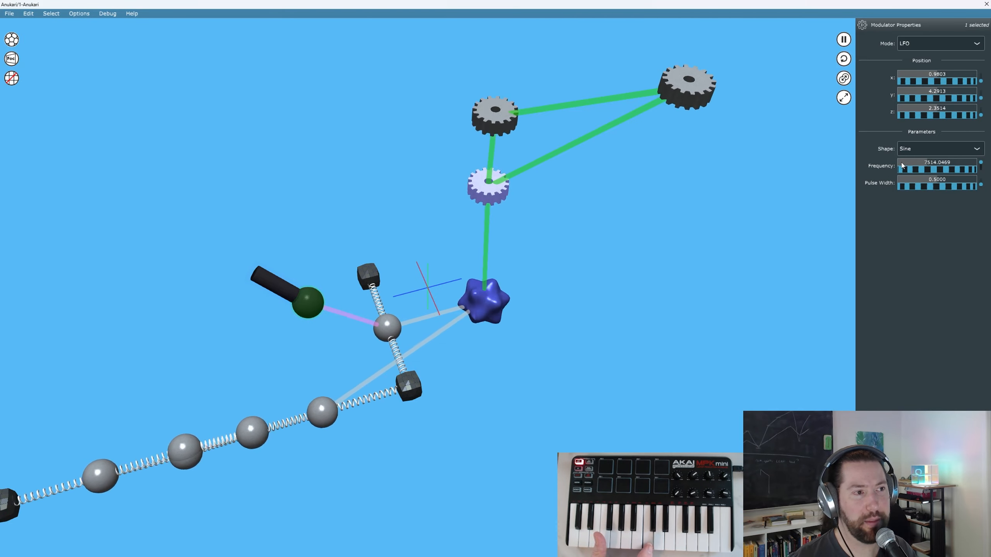
click(484, 301)
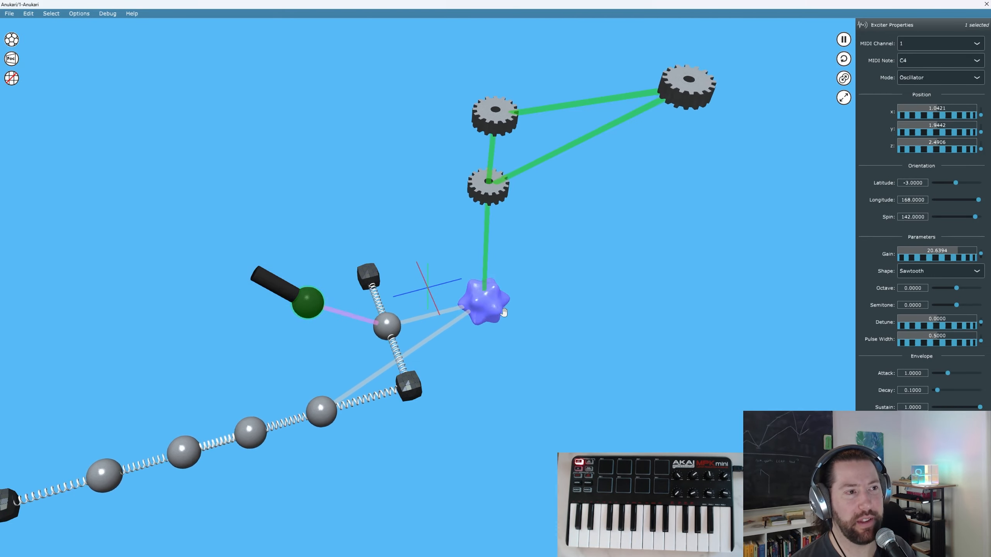
click(931, 274)
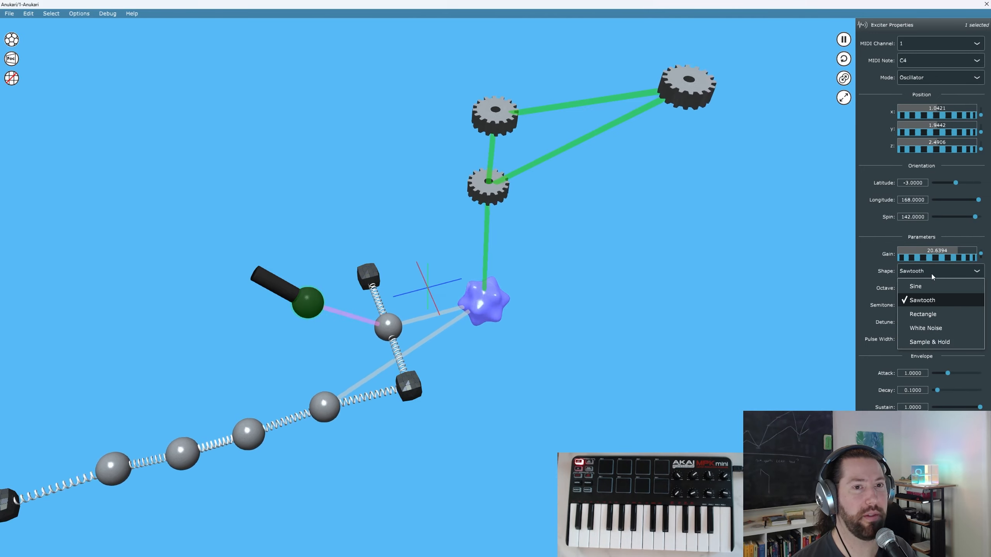
click(673, 270)
click(474, 200)
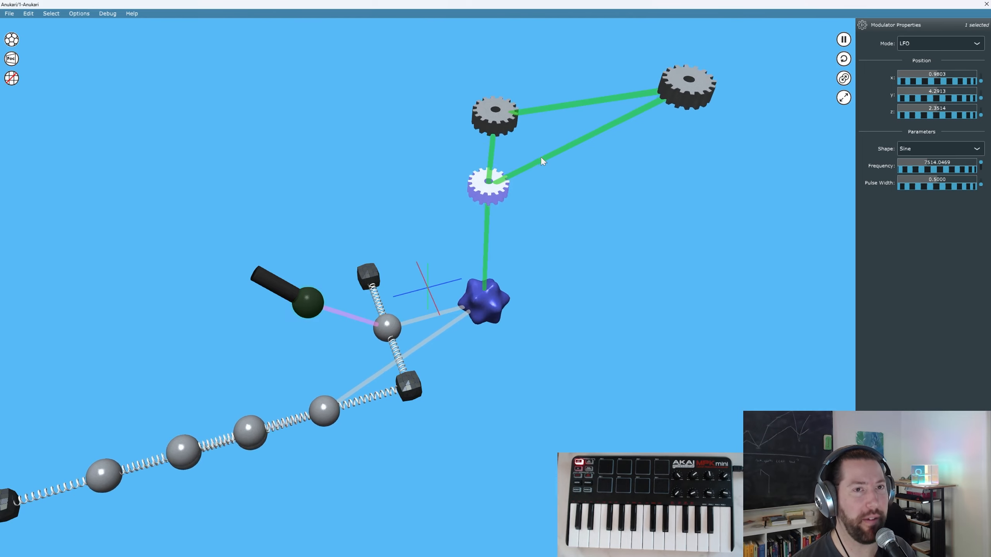
Delete all three modulators above the exciter together with their links
middle_drag(554, 251, 522, 237)
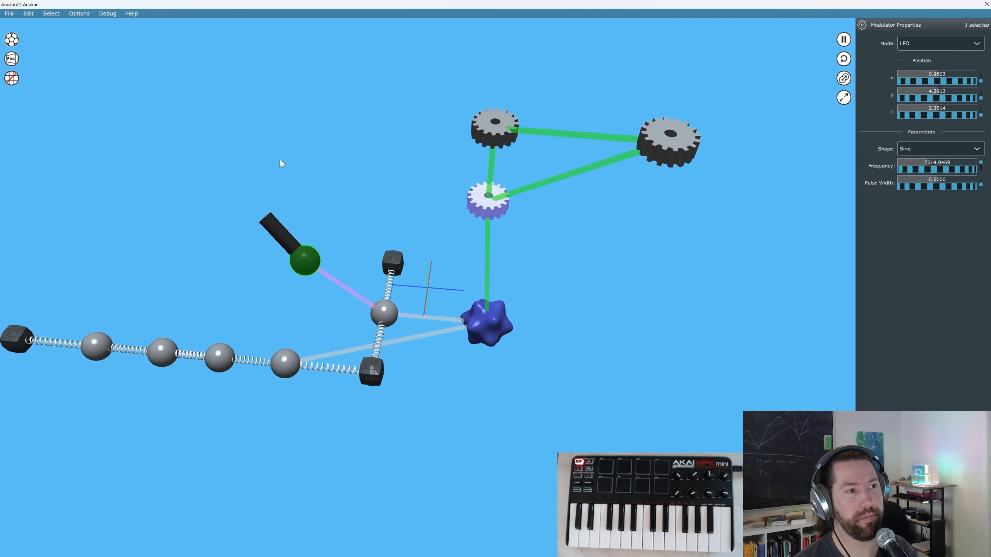
middle_drag(281, 162, 503, 275)
drag(188, 45, 321, 165)
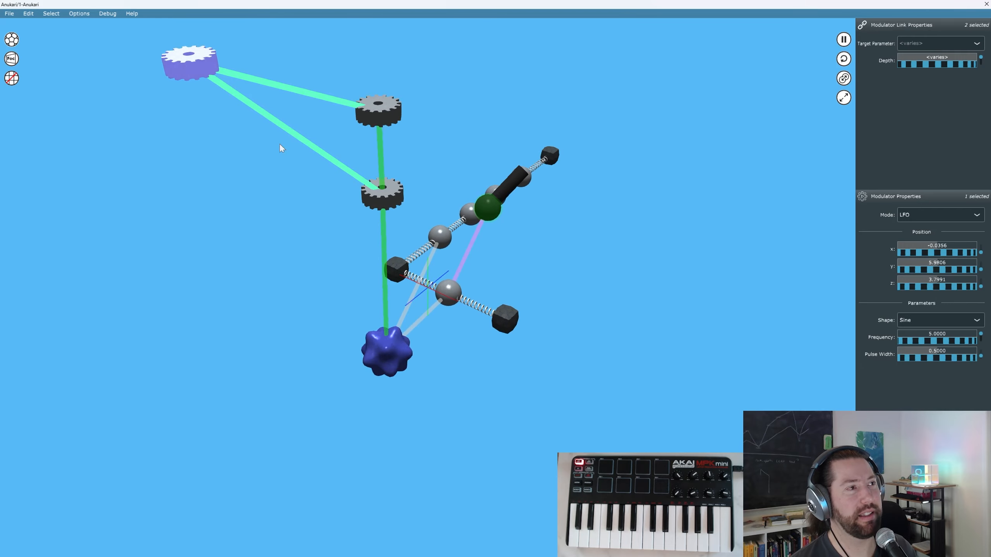
drag(161, 38, 404, 226)
key(Delete)
Add a new modulator above the exciter and set its mode to LFO
middle_drag(404, 226, 466, 224)
right_click(527, 189)
click(492, 230)
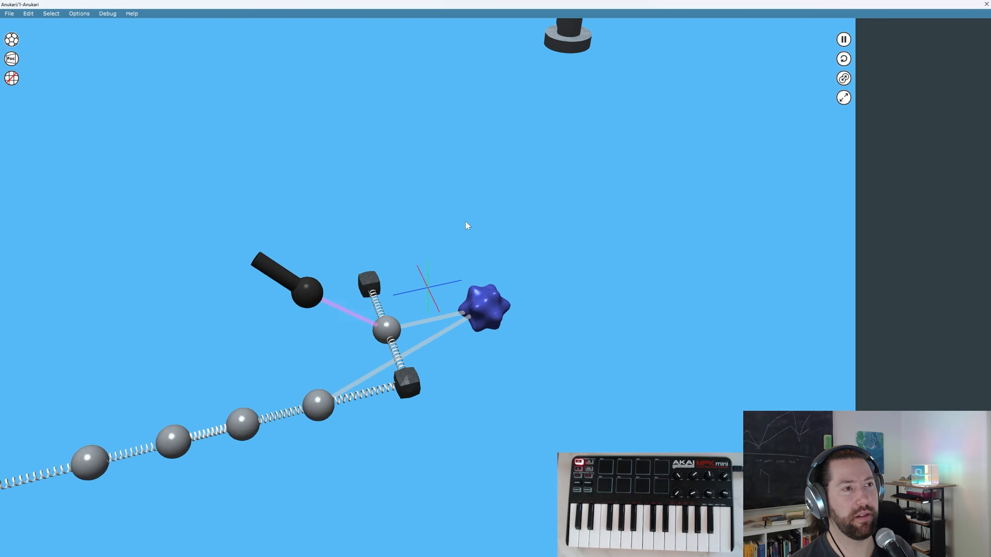
drag(568, 33, 471, 206)
right_click(471, 207)
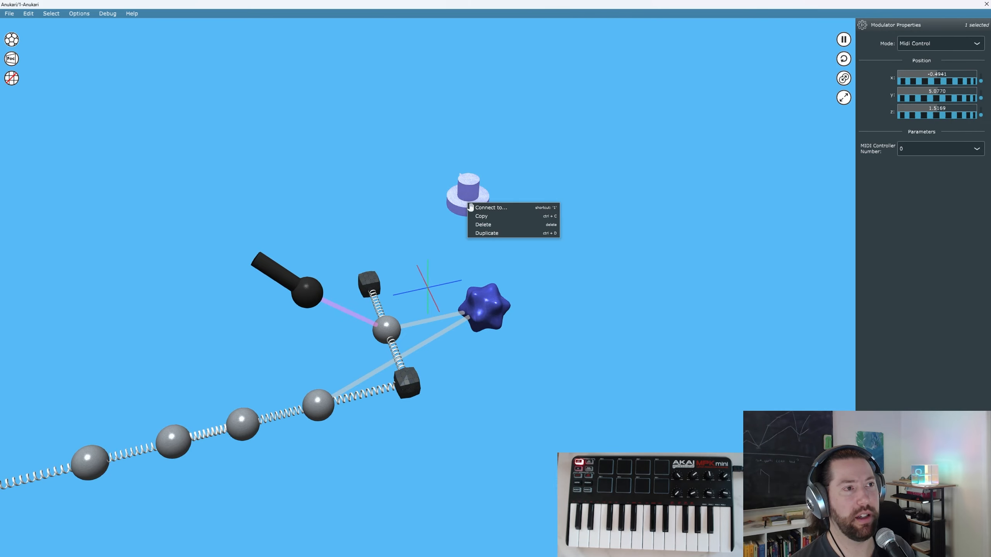
click(930, 44)
click(928, 70)
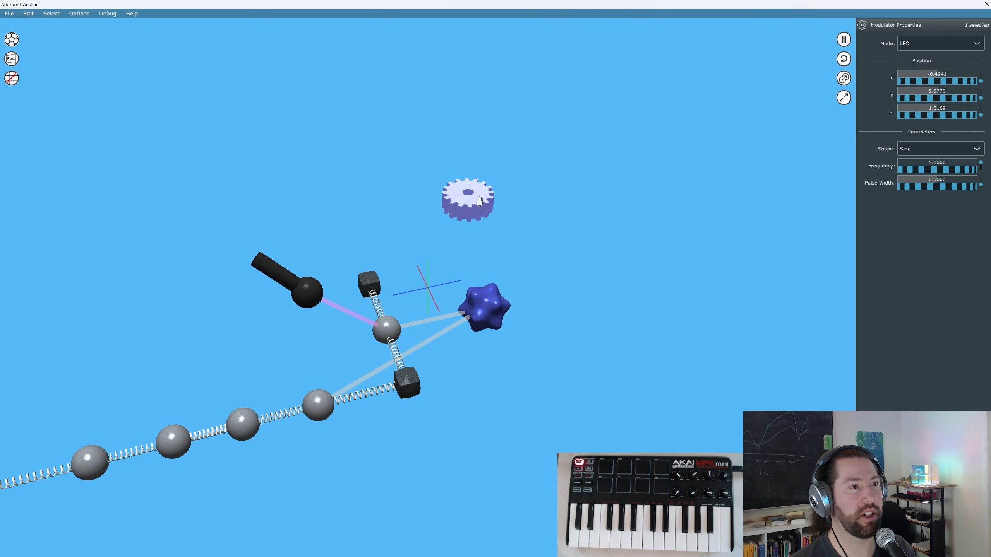
Link the LFO modulator to the free-end anchor of the microphone's body and target Position Y
drag(479, 200, 364, 274)
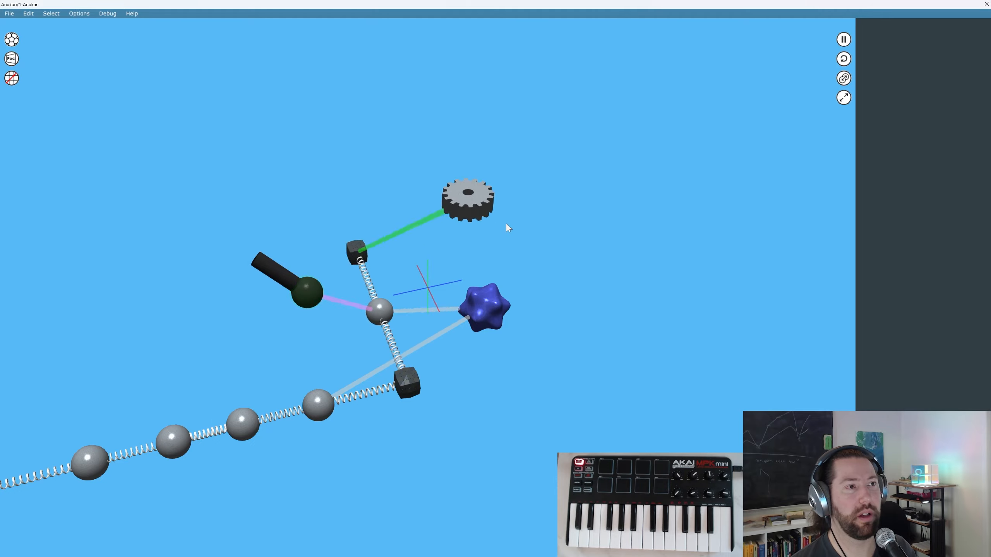
click(960, 44)
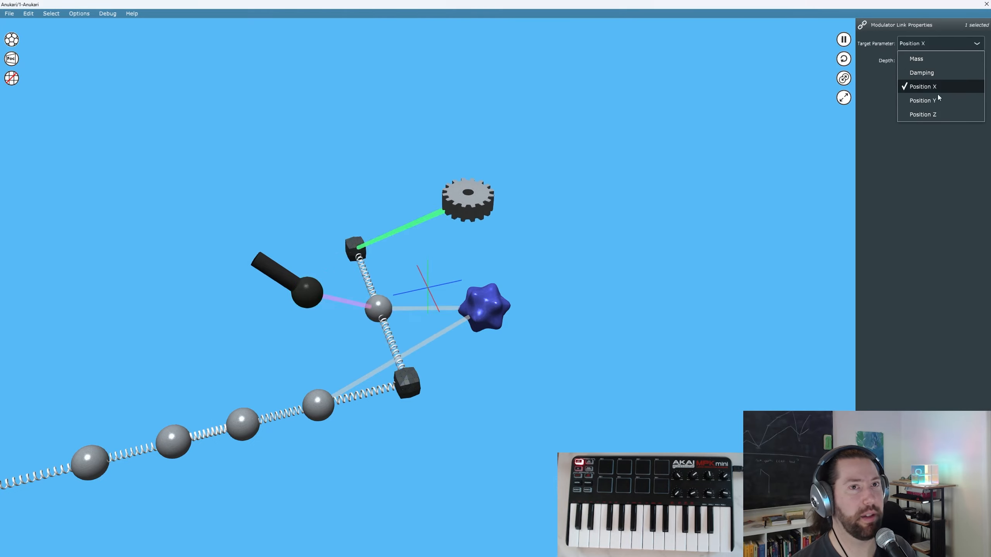
click(939, 103)
Set the Frequency of the LFO modulator moving the anchor to 1
middle_drag(535, 221, 367, 211)
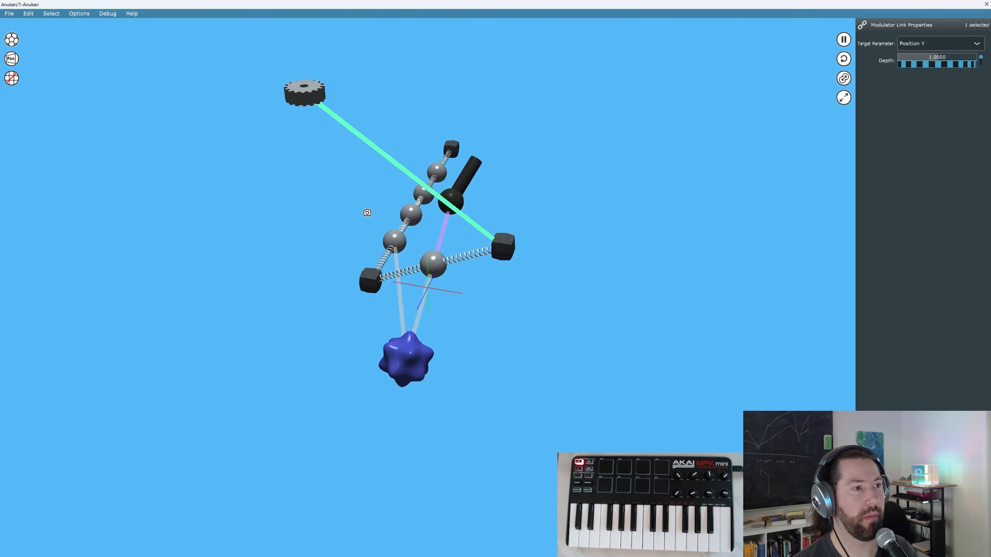
click(305, 102)
drag(960, 169, 936, 174)
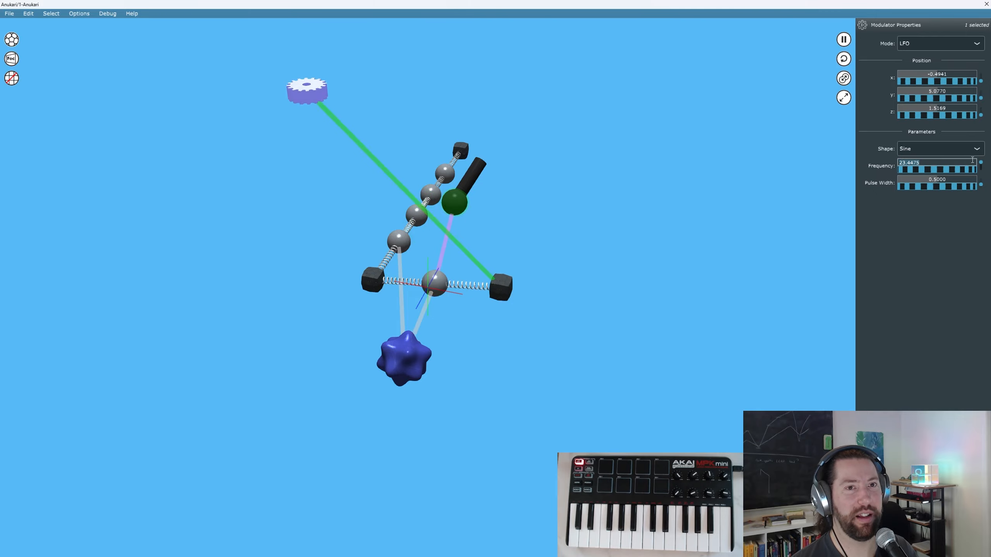
double_click(930, 164)
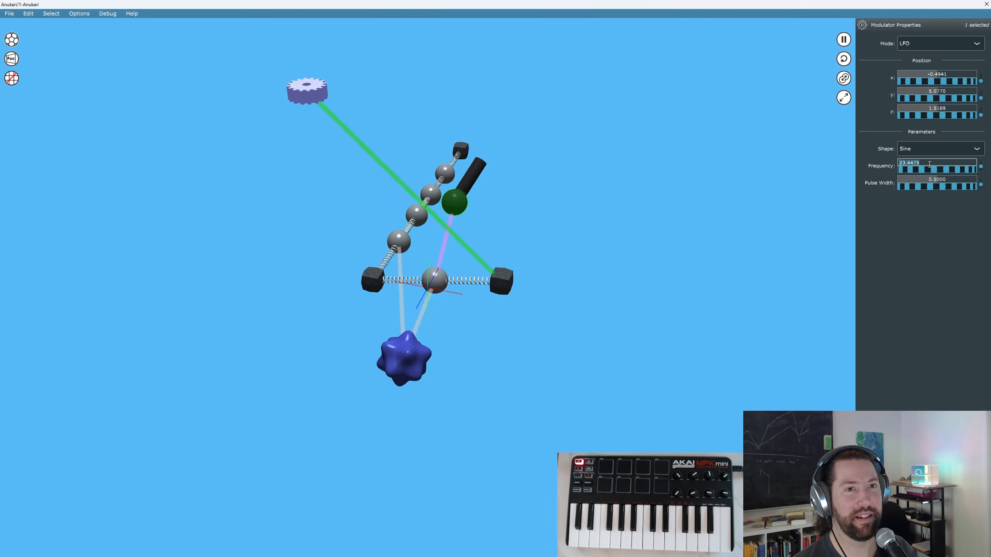
text(1)
key(Return)
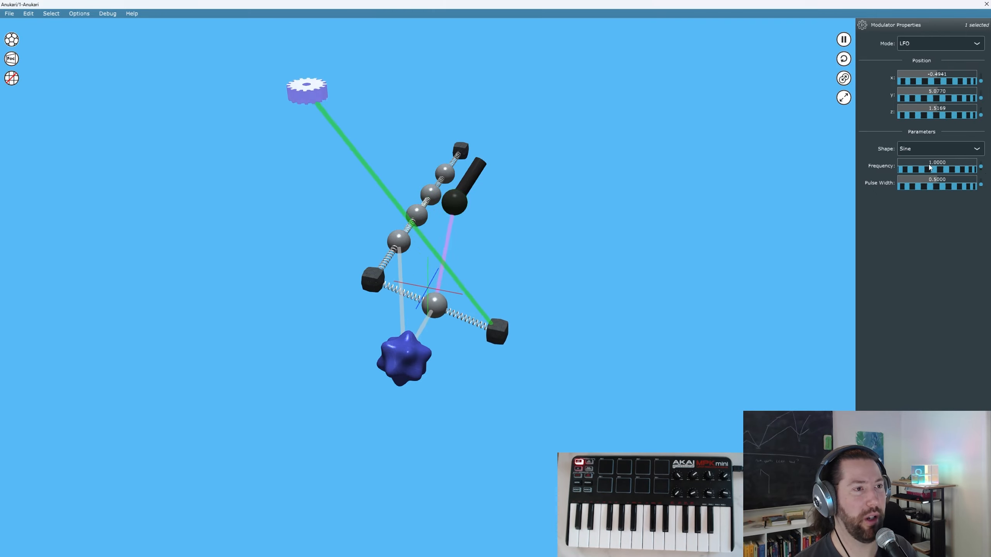
Change the waveform shape of the anchor's LFO modulator to Sawtooth
drag(375, 113, 329, 178)
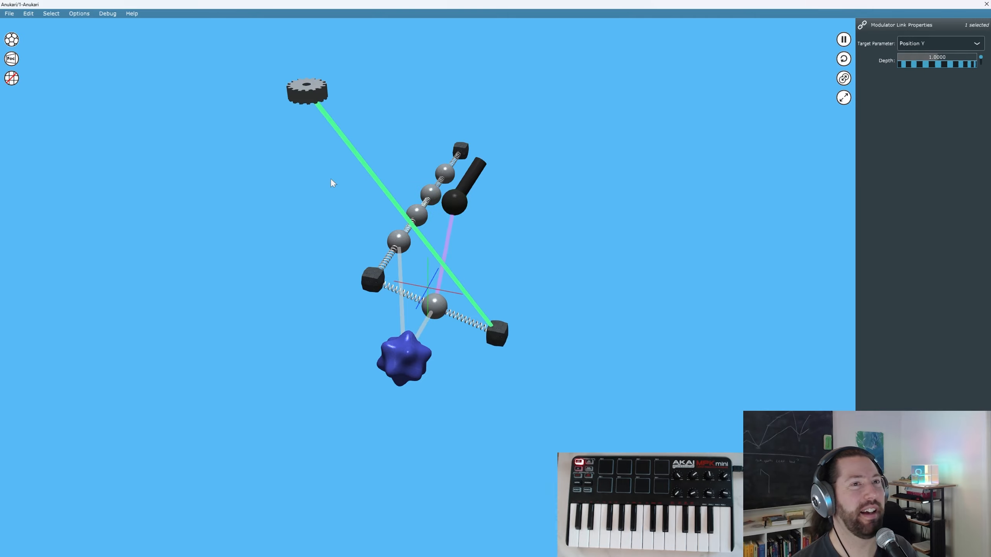
click(309, 97)
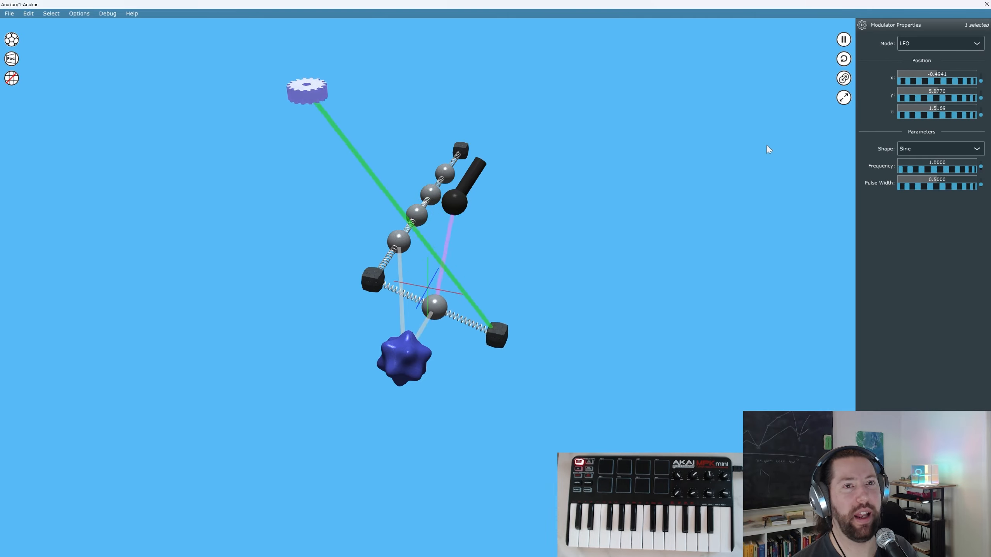
click(927, 148)
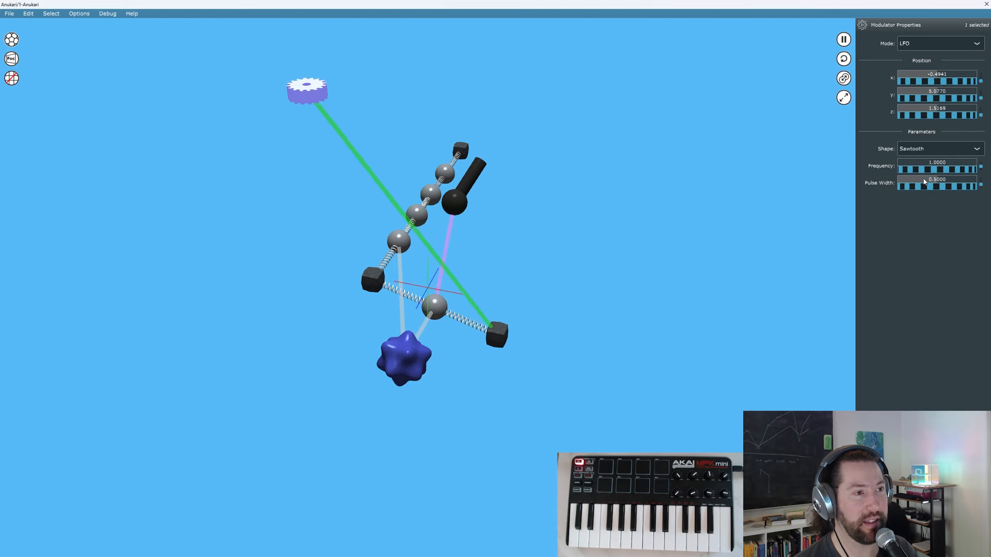
click(923, 178)
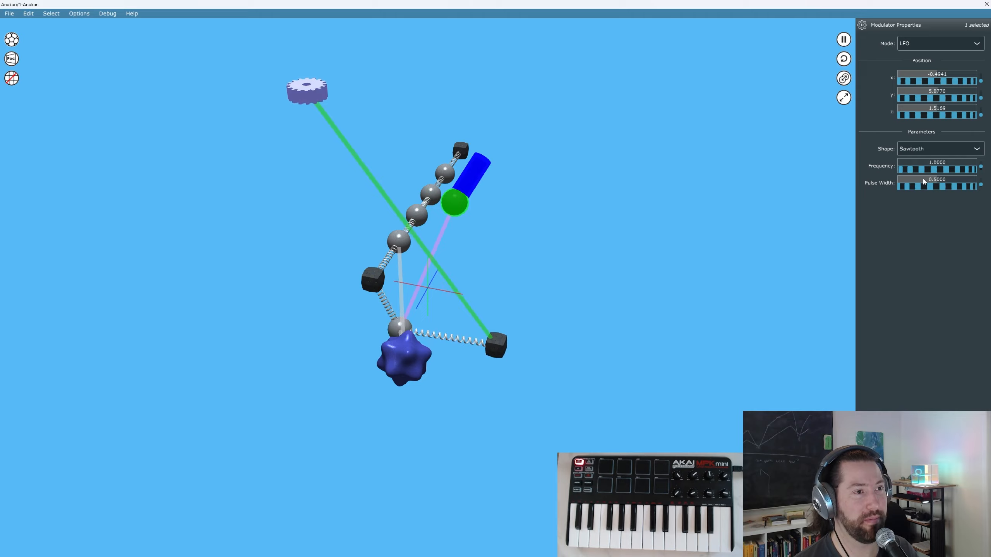
Lower the microphone's Gain to about -87.8
click(484, 177)
drag(924, 48, 828, 49)
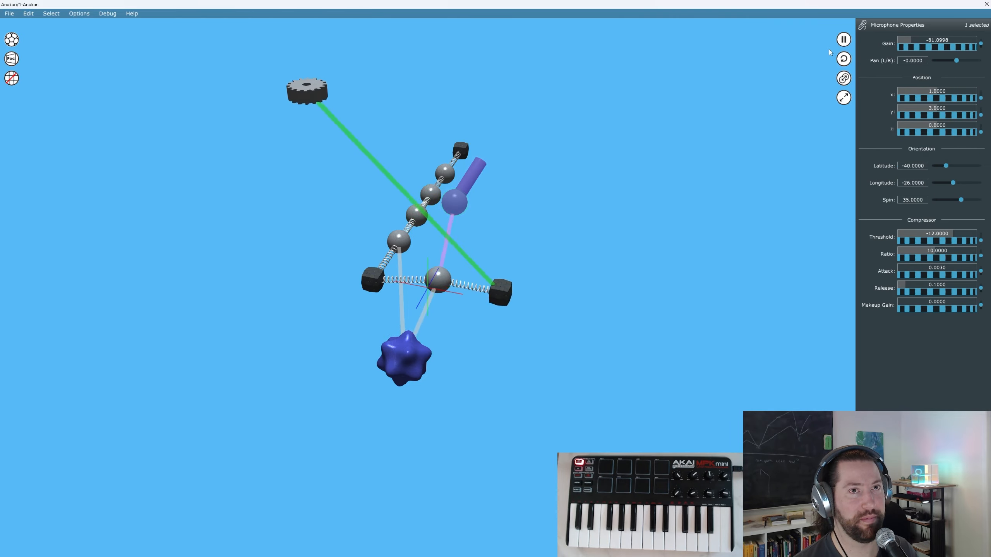
drag(944, 48, 916, 48)
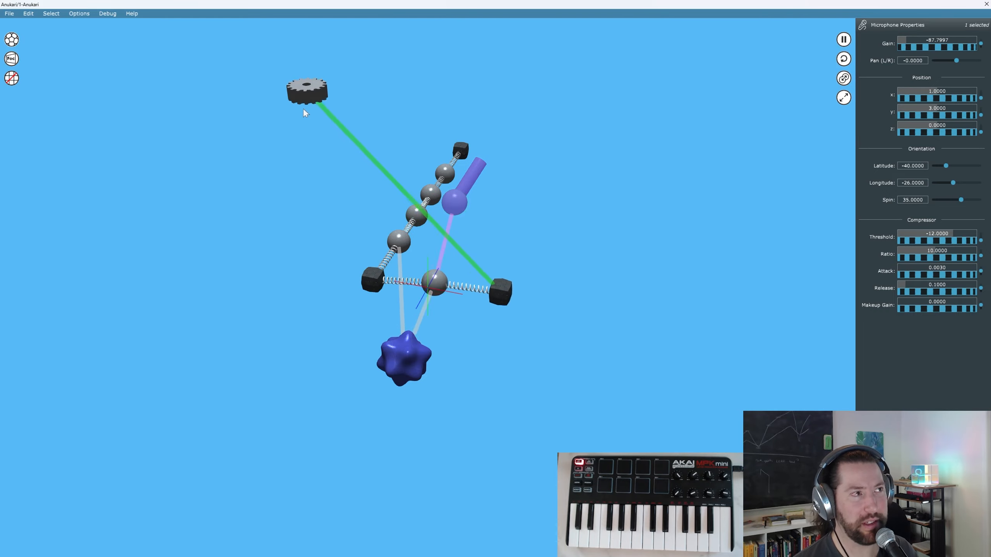
Change the waveform shape of the anchor's LFO modulator to Rectangle
click(305, 97)
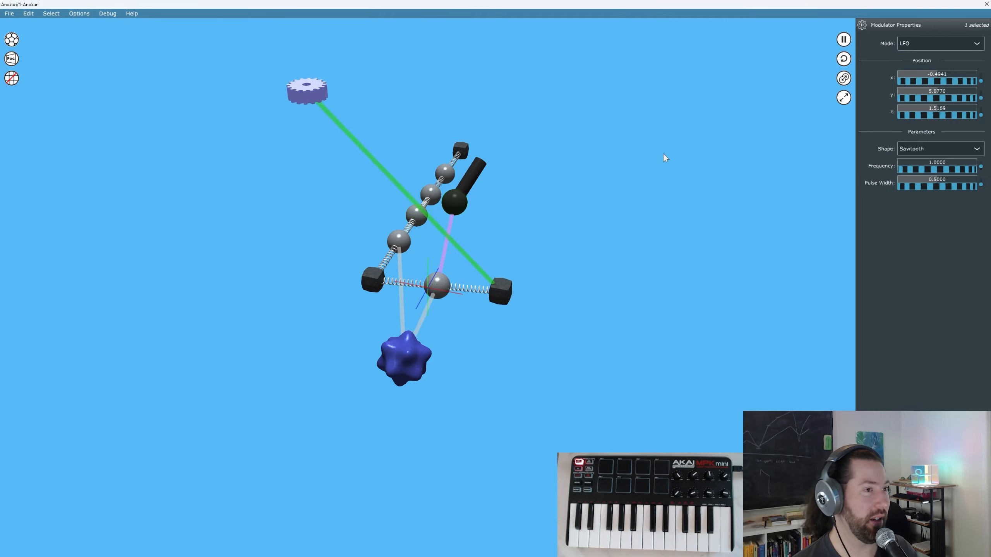
click(928, 149)
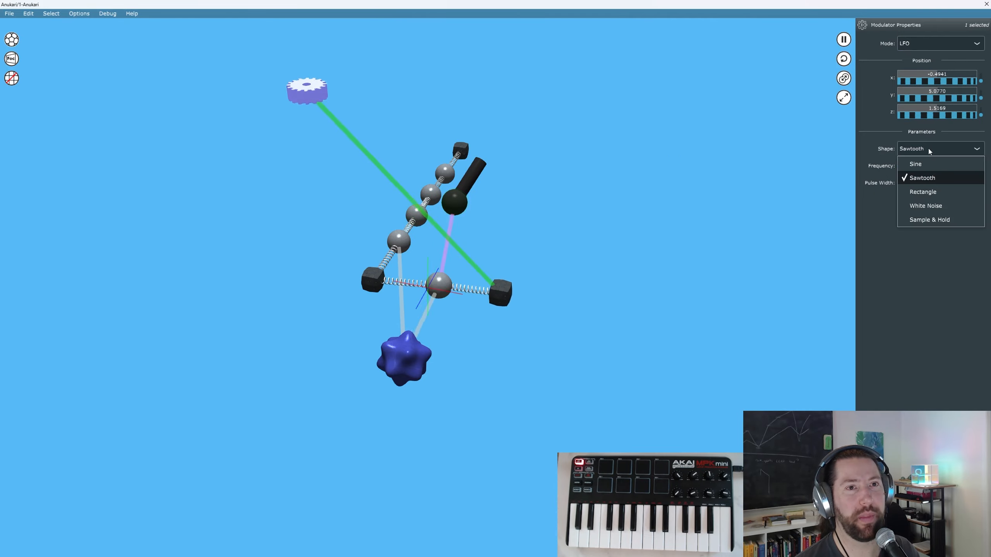
click(928, 192)
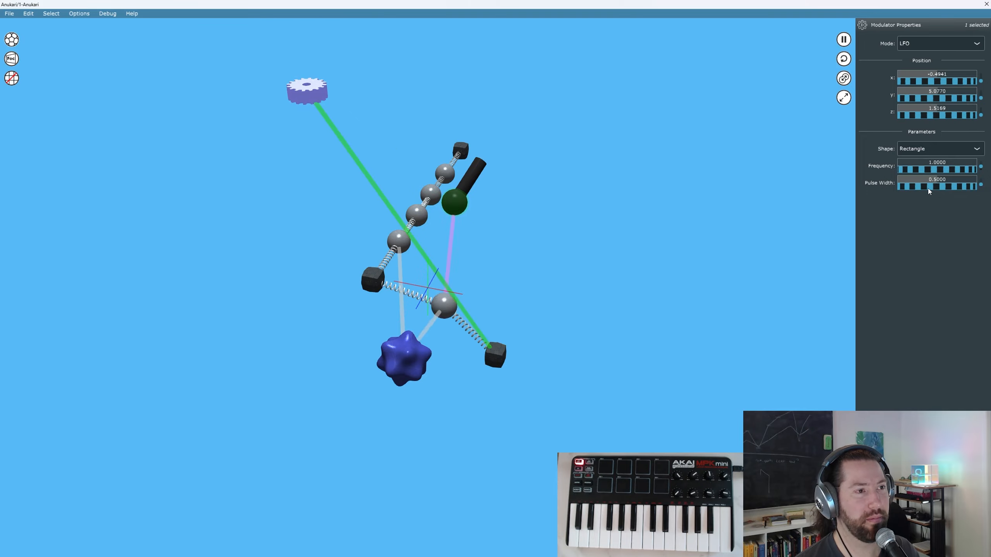
Switch the LFO modulator's shape to Sample & Hold and then to White Noise
click(953, 149)
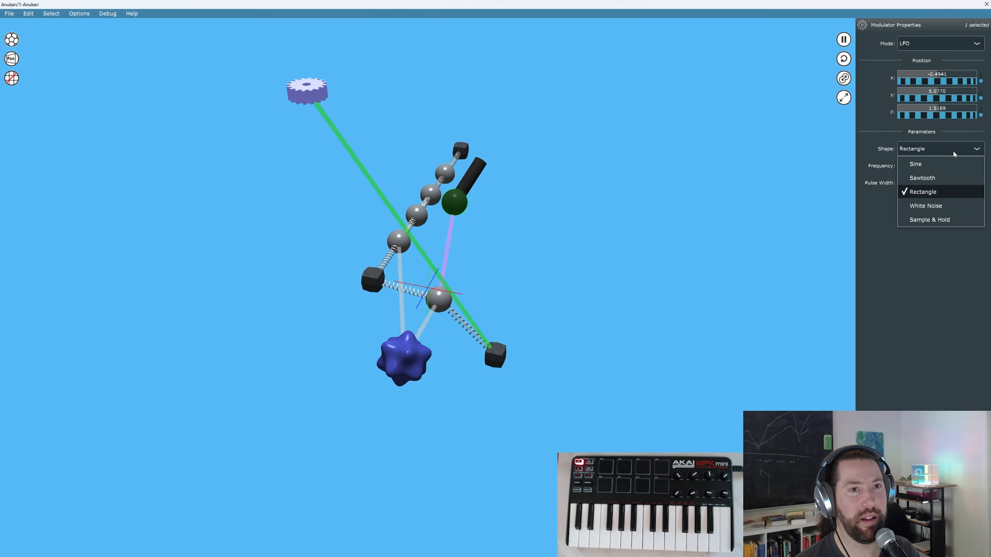
click(937, 219)
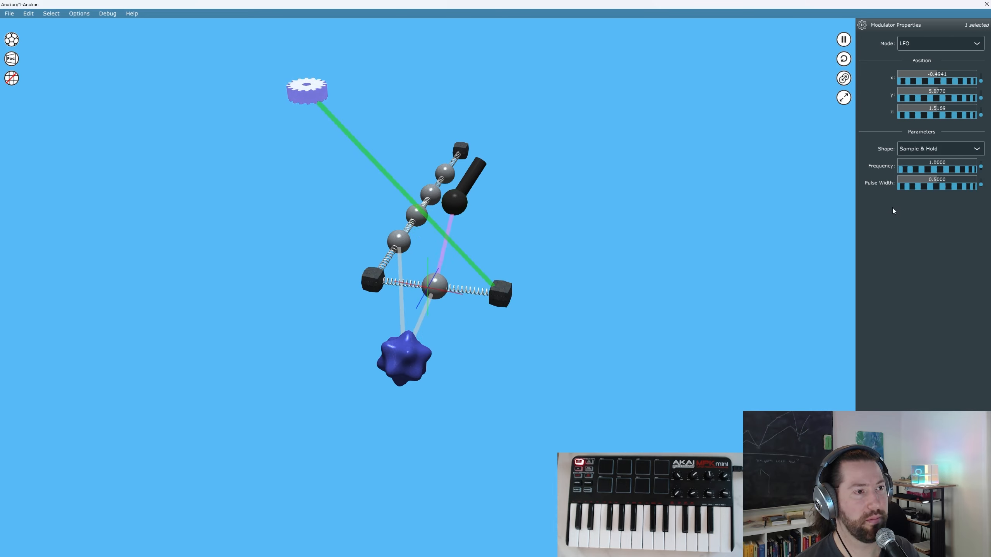
click(937, 152)
click(921, 206)
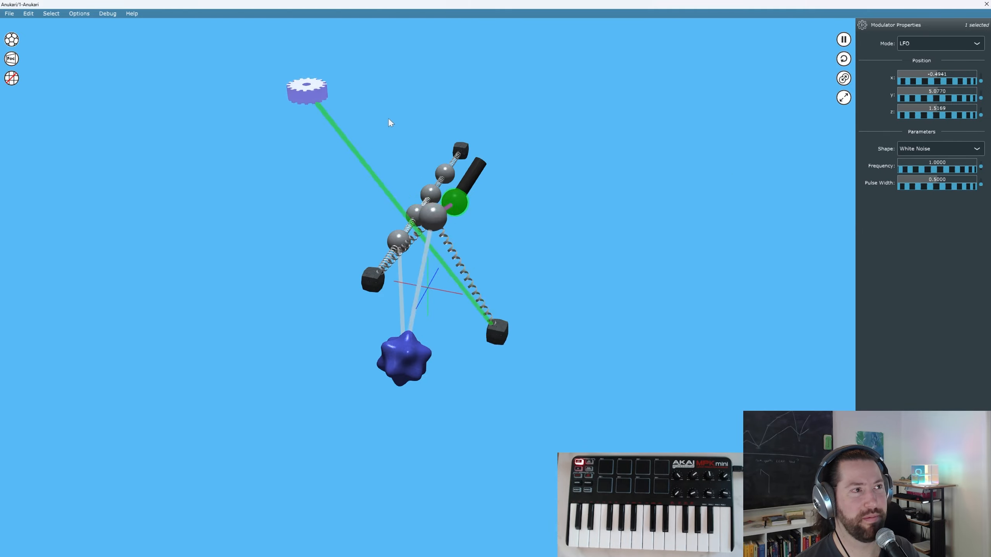
Reduce the Depth of the anchor's Position Y modulator link to 0.2
click(344, 138)
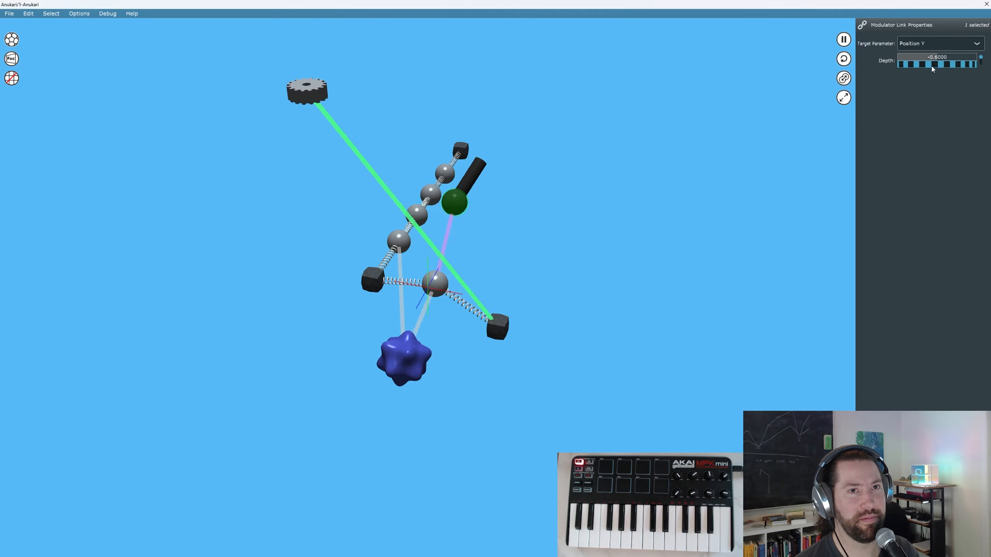
drag(932, 66, 934, 65)
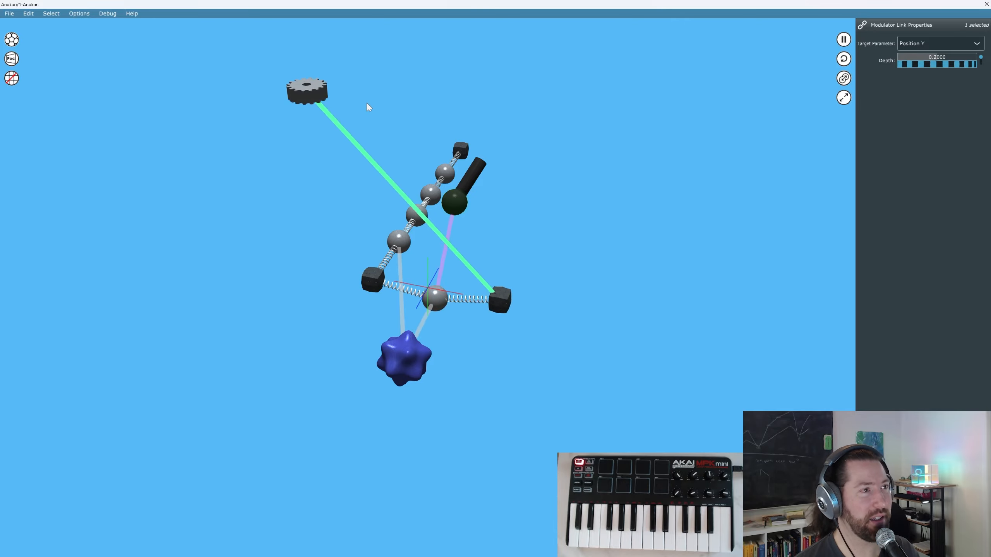
Delete the LFO modulator with its link, and select all the remaining objects
drag(368, 67, 251, 145)
key(Delete)
right_drag(248, 146, 339, 151)
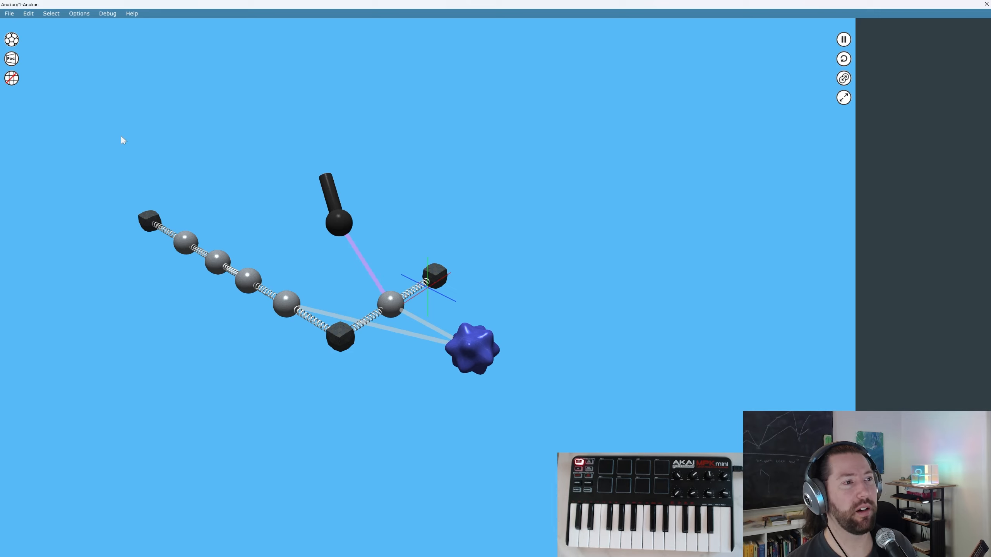
drag(115, 124, 571, 394)
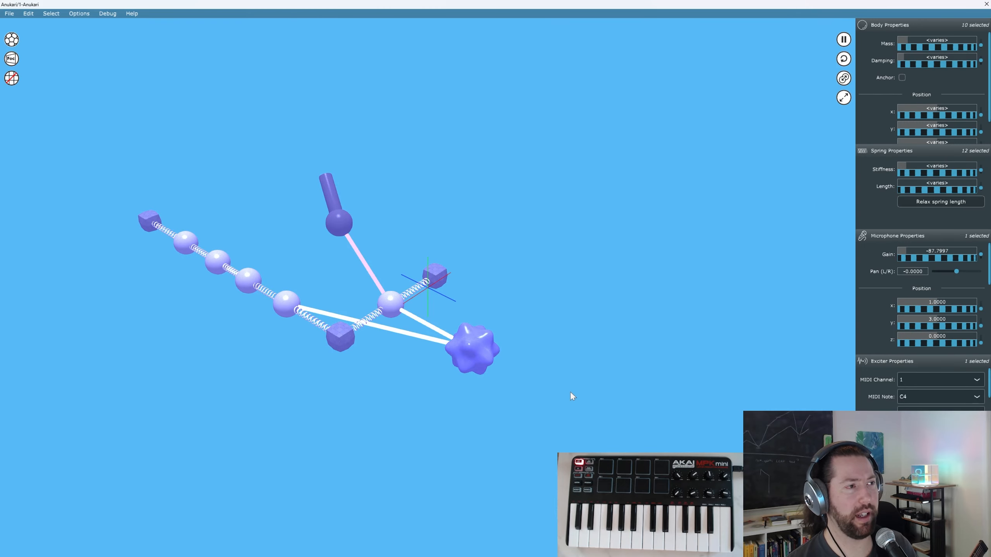
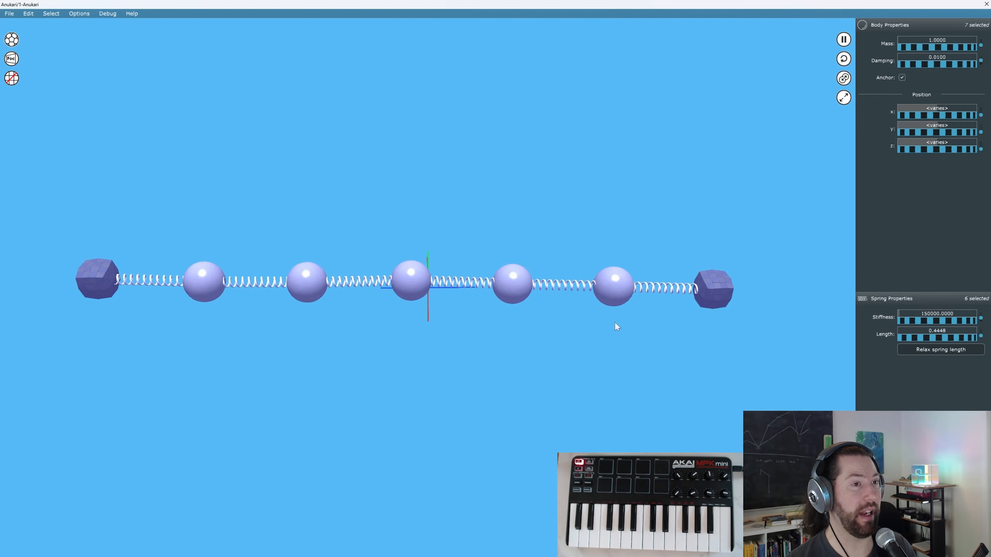
Duplicate the entire spring chain of five bodies between two anchors, placing the copy above the original
click(402, 168)
drag(59, 230, 760, 334)
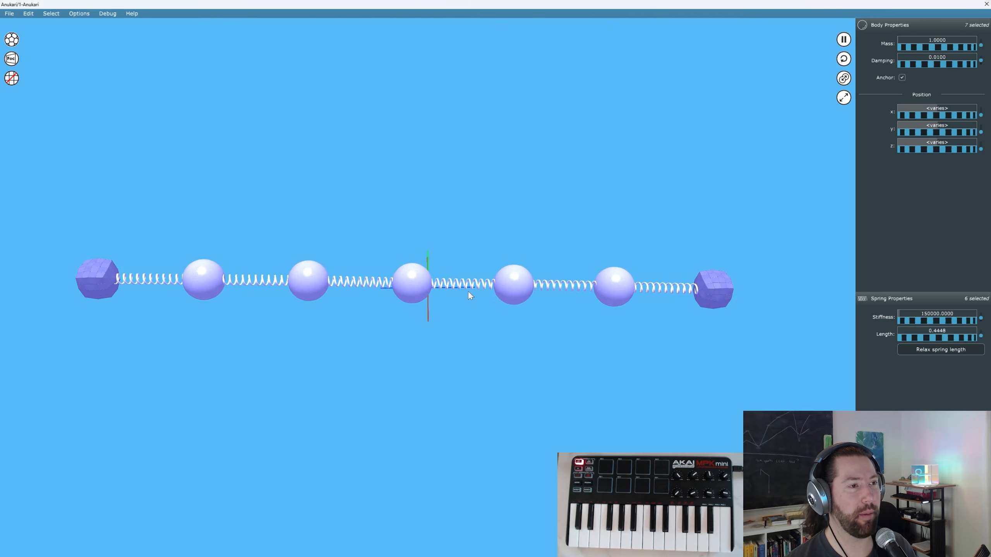
right_click(412, 282)
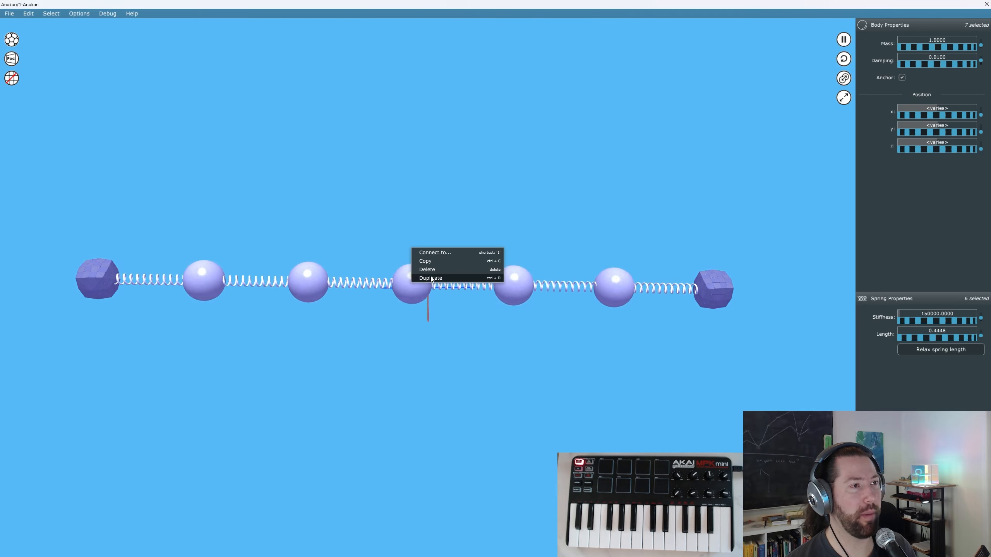
click(432, 278)
scroll(431, 282, down, 5)
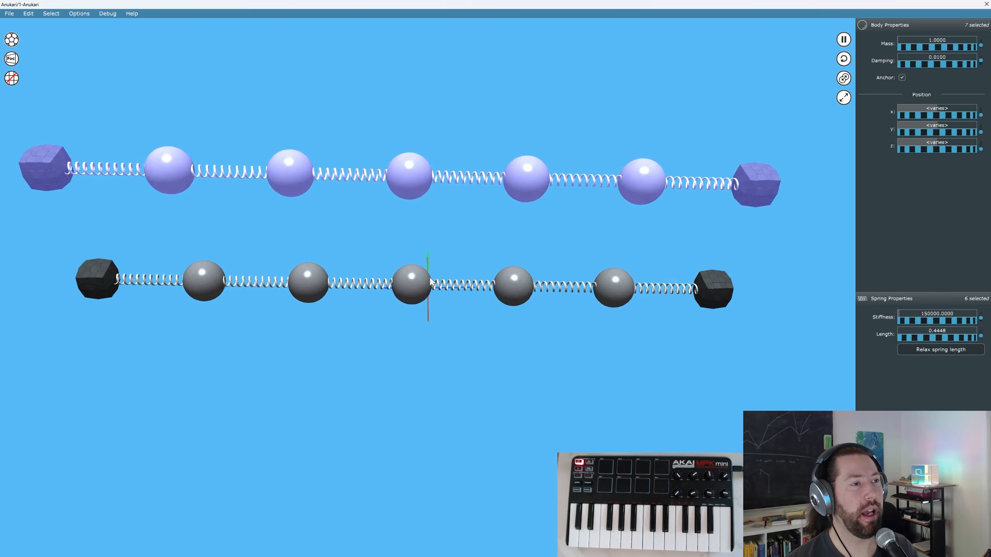
Duplicate all the spring chains twice, stacking each new set of copies above the previous ones to reach eight chains
drag(303, 249, 742, 377)
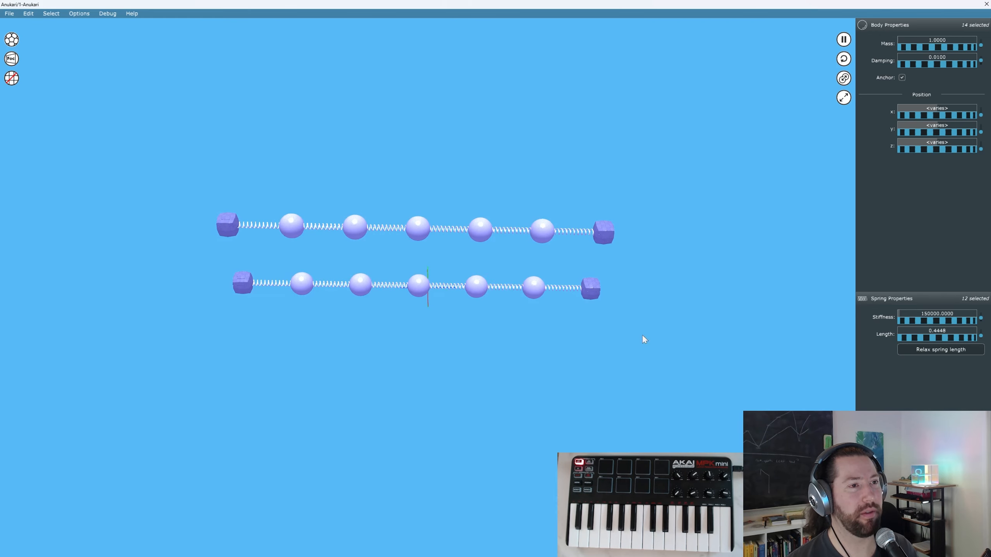
key(ctrl+d)
scroll(493, 236, down, 4)
drag(210, 90, 581, 341)
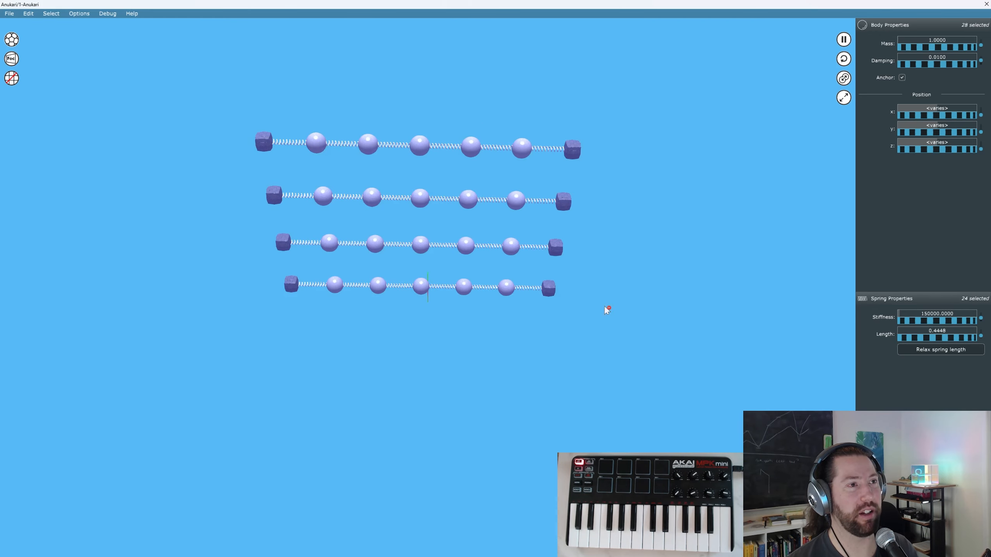
key(ctrl+d)
scroll(305, 275, down, 4)
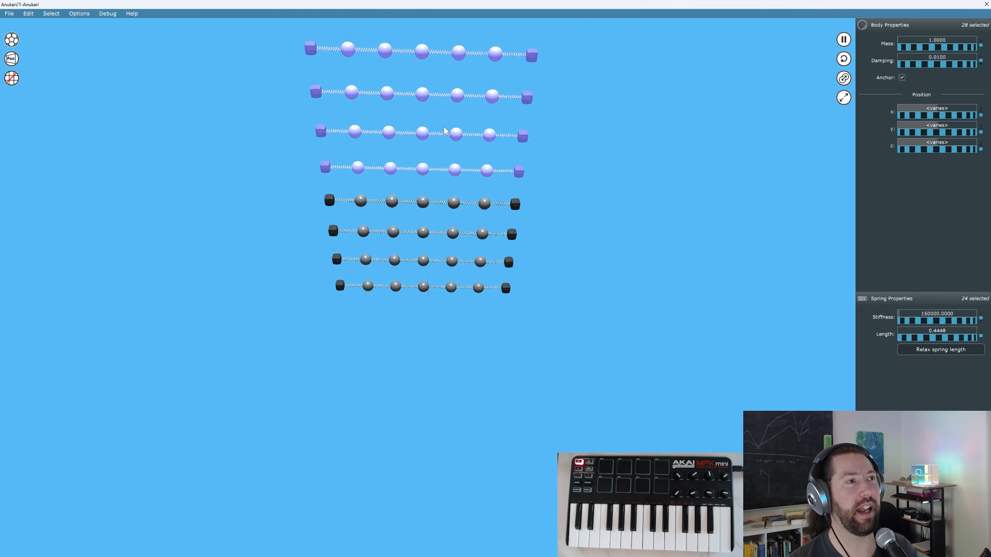
Undo the three chain duplications back to the single original spring chain
key(ctrl+z)
key(ctrl+z)
key(ctrl+z)
scroll(406, 287, up, 1)
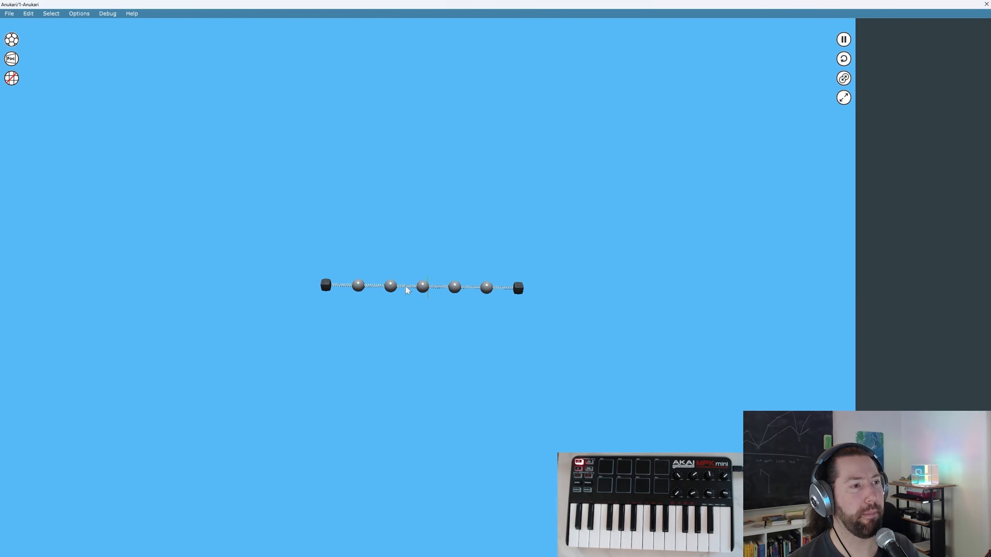
Select the entire chain of five bodies, two anchors and their springs, duplicate it, and undo the duplication
click(424, 288)
scroll(426, 299, up, 1)
scroll(426, 299, up, 4)
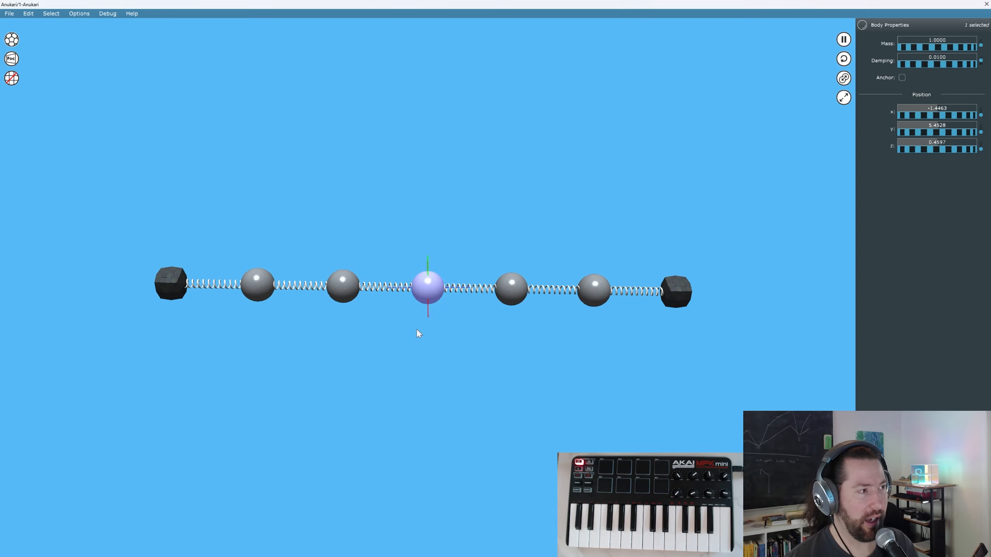
right_drag(416, 295, 169, 199)
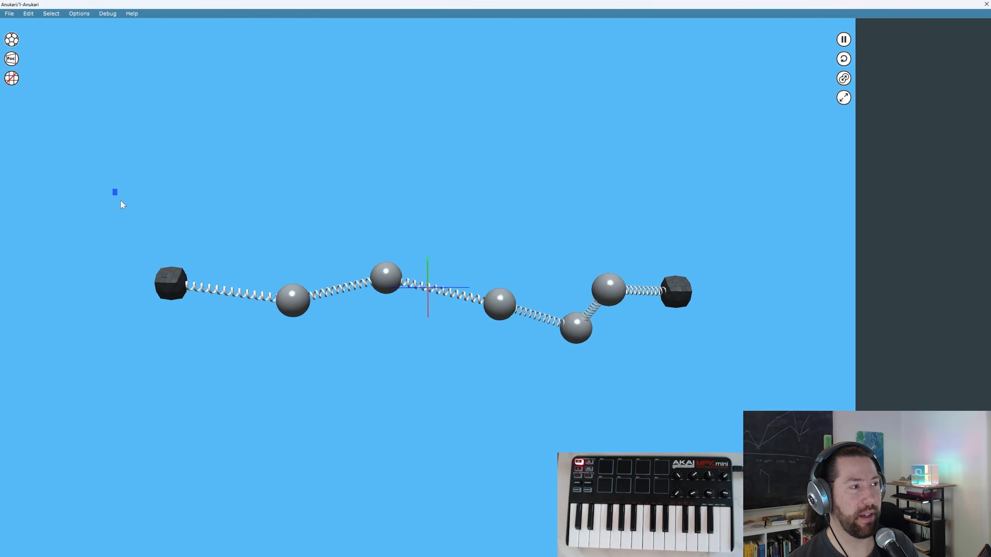
key(ctrl+a)
right_click(161, 288)
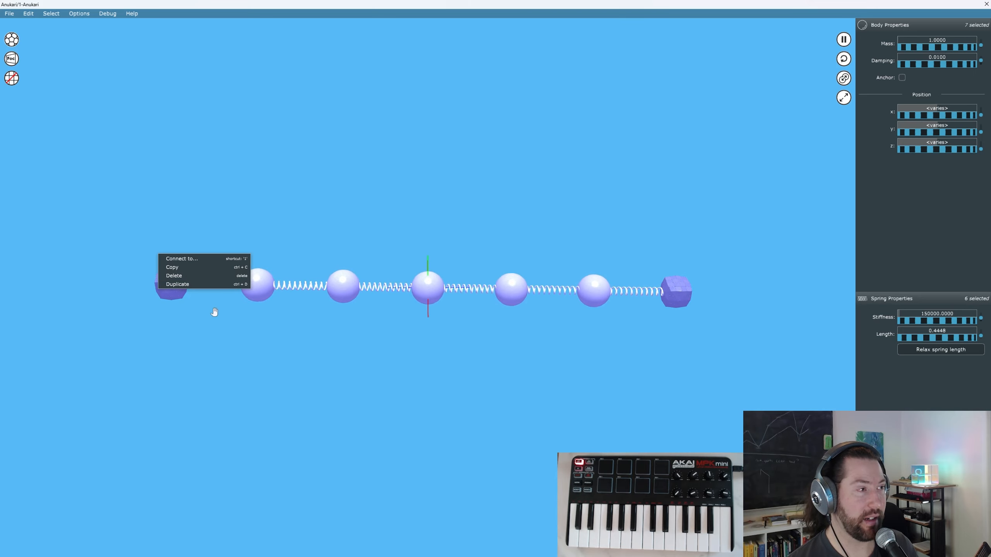
click(179, 285)
key(ctrl+z)
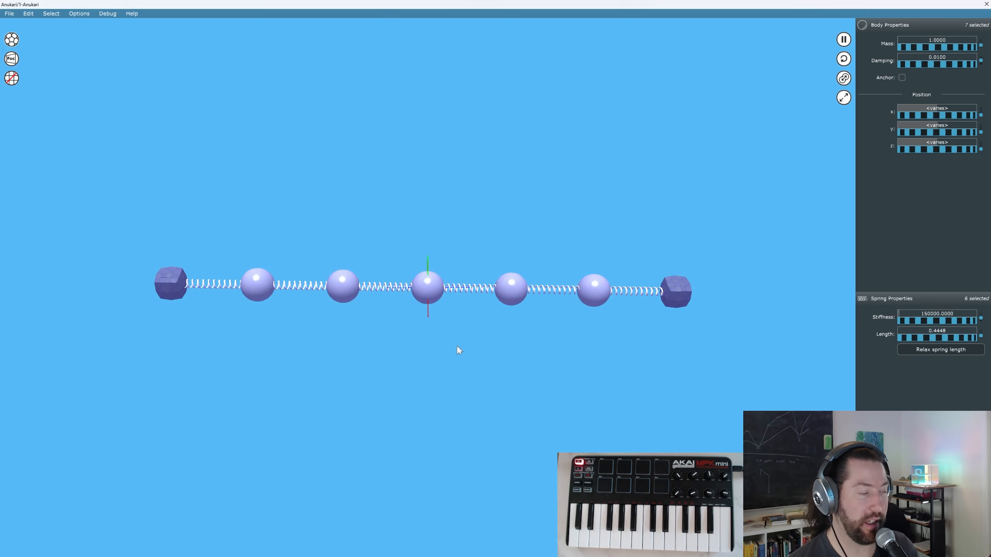
Add an exciter beside the nearer end anchor and set its mode to Audio Input
click(367, 343)
middle_drag(315, 334, 394, 370)
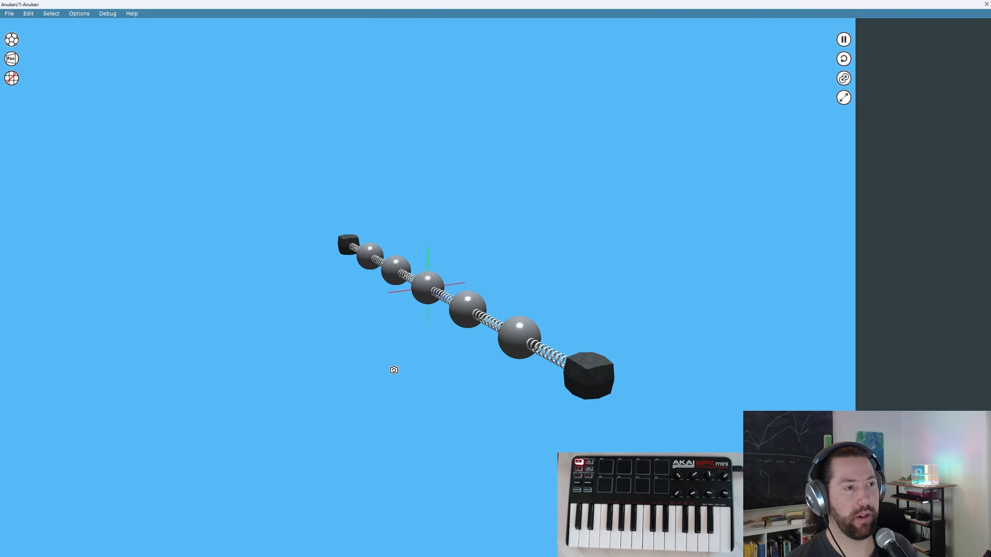
right_click(687, 421)
click(651, 411)
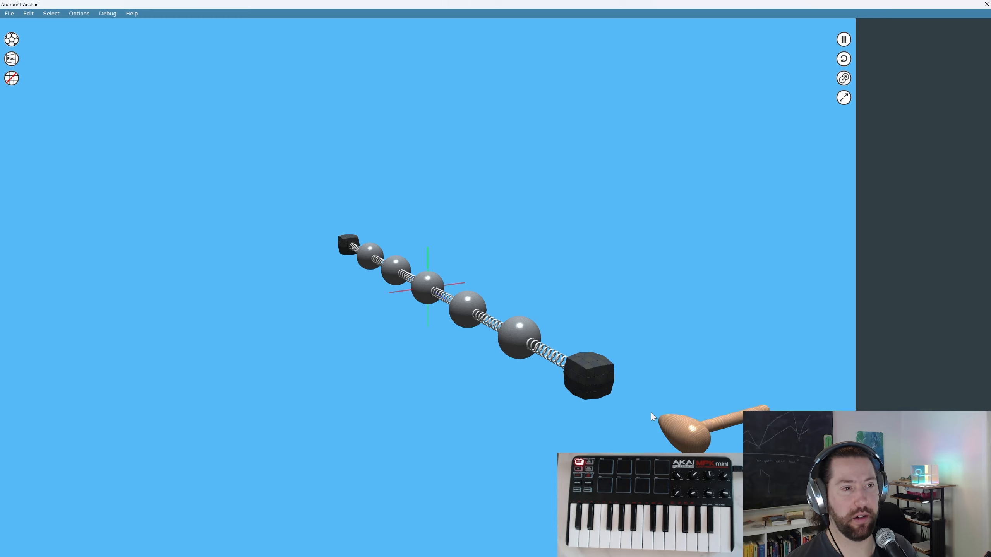
click(678, 425)
click(940, 78)
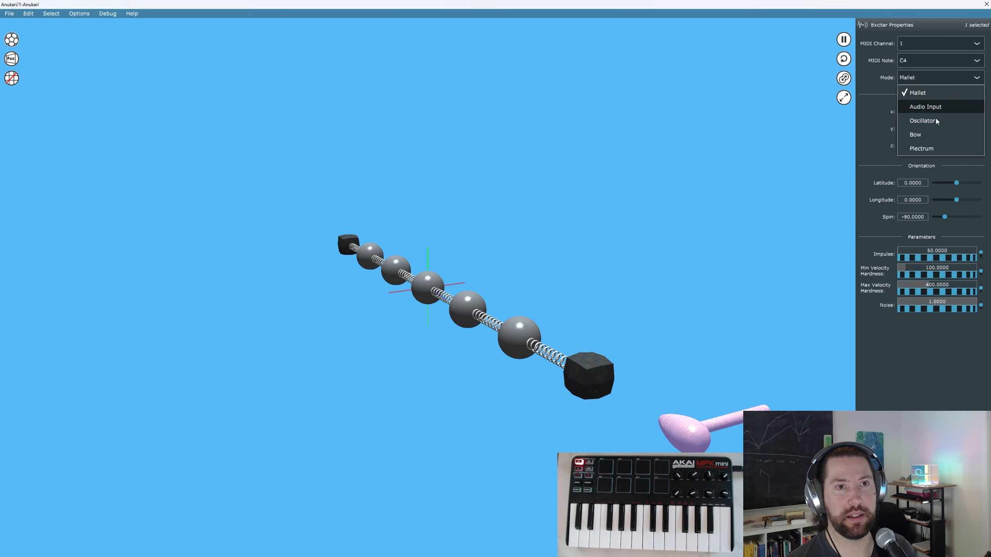
click(936, 106)
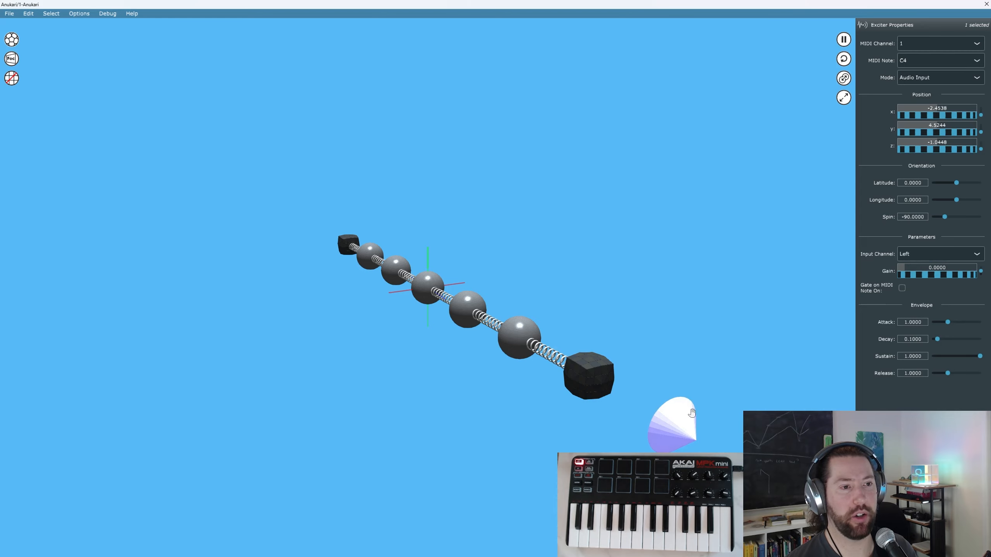
Link the audio-input exciter to the first body next to the nearer anchor
right_drag(692, 412, 623, 363)
click(526, 328)
right_drag(686, 296, 609, 305)
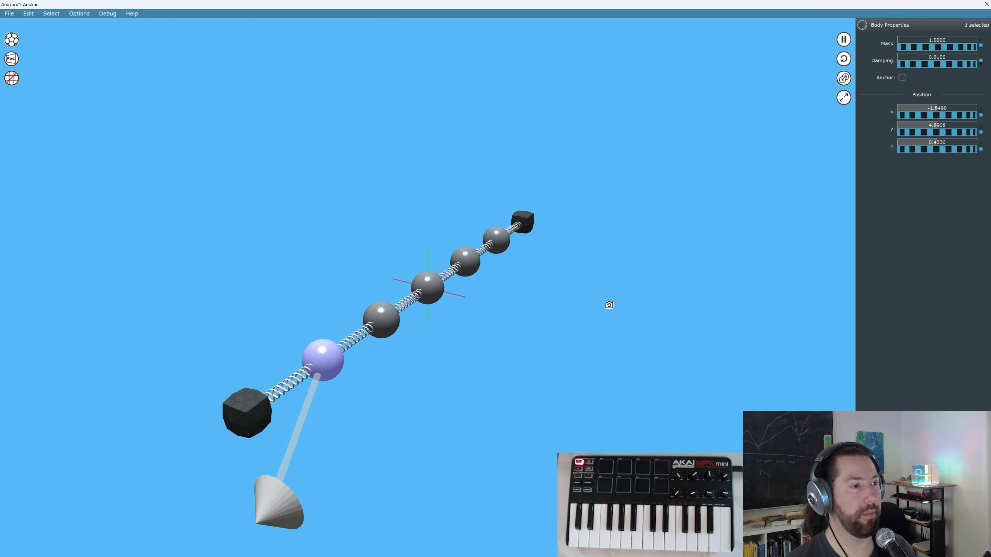
Move the audio-input exciter outward beyond the end anchor so that it lines up with the chain
drag(284, 519, 181, 498)
right_drag(149, 354, 314, 422)
right_drag(545, 365, 721, 355)
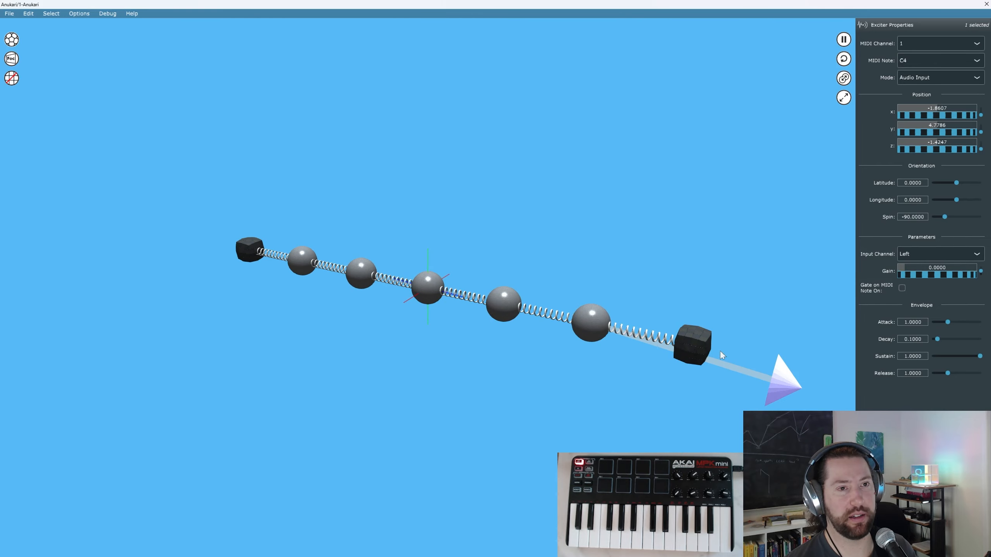
drag(789, 380, 815, 373)
right_drag(737, 332, 546, 321)
right_drag(723, 277, 744, 309)
Add a microphone just beyond the anchor at the opposite end of the chain from the exciter
right_click(786, 331)
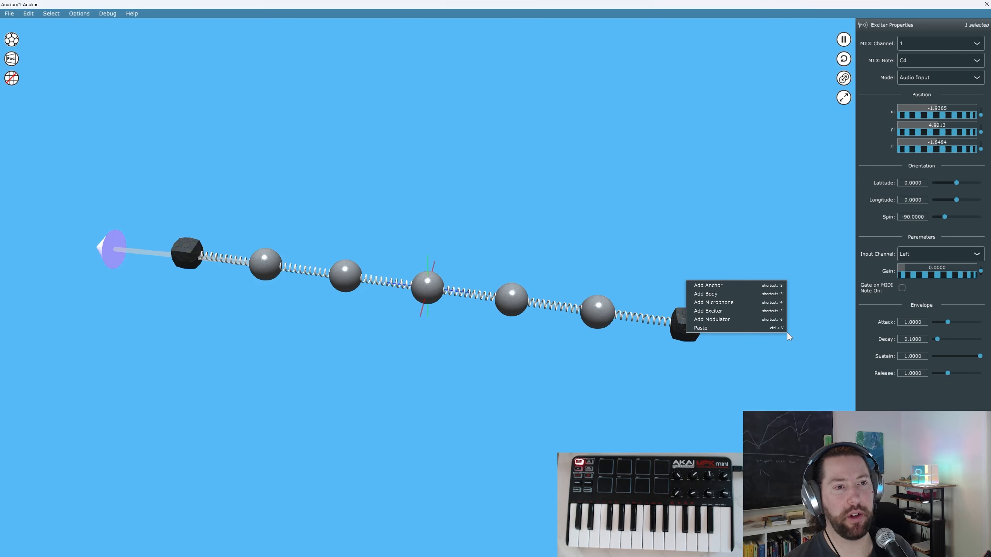
click(748, 302)
click(724, 334)
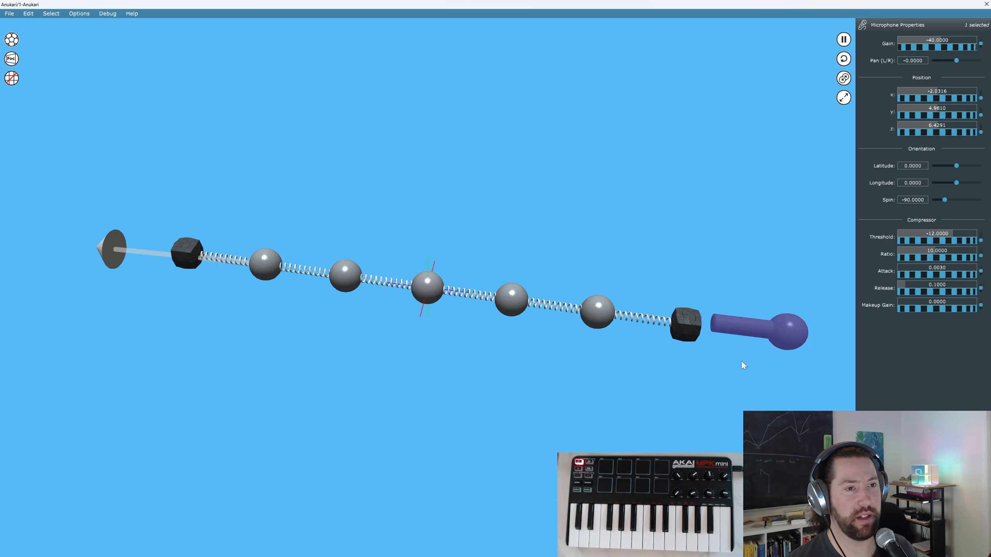
Link the microphone to the last body of the chain and turn it around to face the chain
right_drag(741, 360, 770, 310)
drag(769, 310, 838, 352)
right_drag(838, 353, 667, 405)
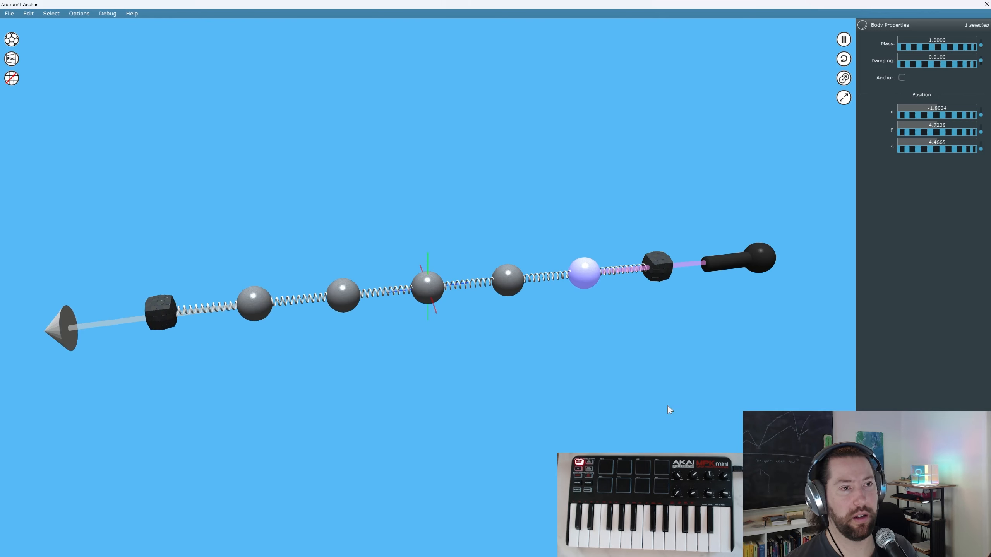
click(757, 263)
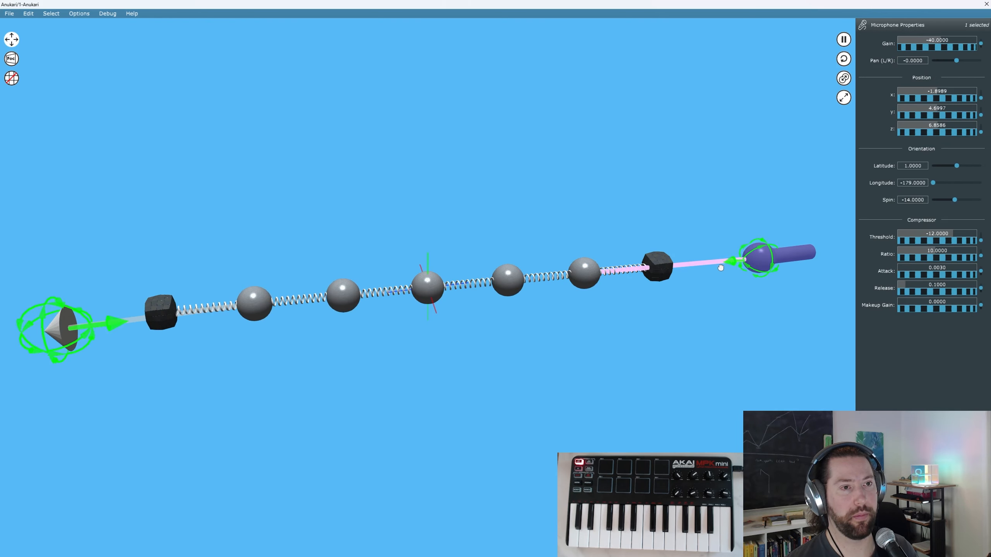
Set the audio-input exciter's Gain to 60.3 dB and the microphone's Gain to about -66 dB
drag(150, 218, 643, 420)
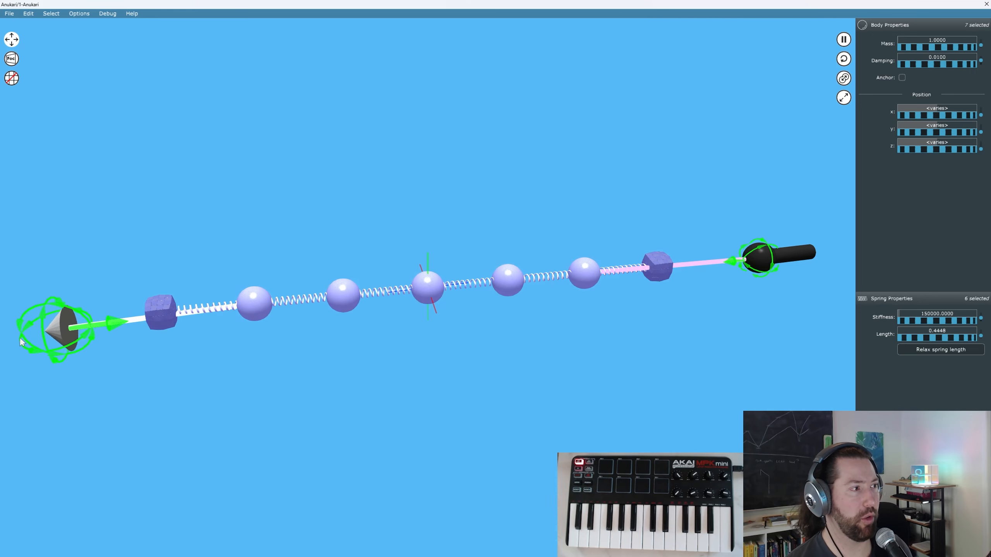
click(65, 332)
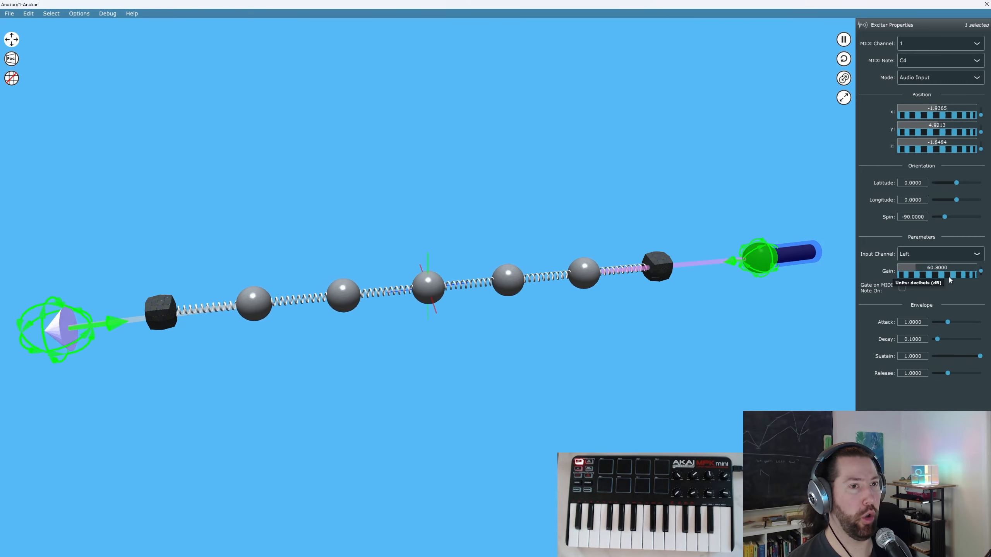
click(797, 258)
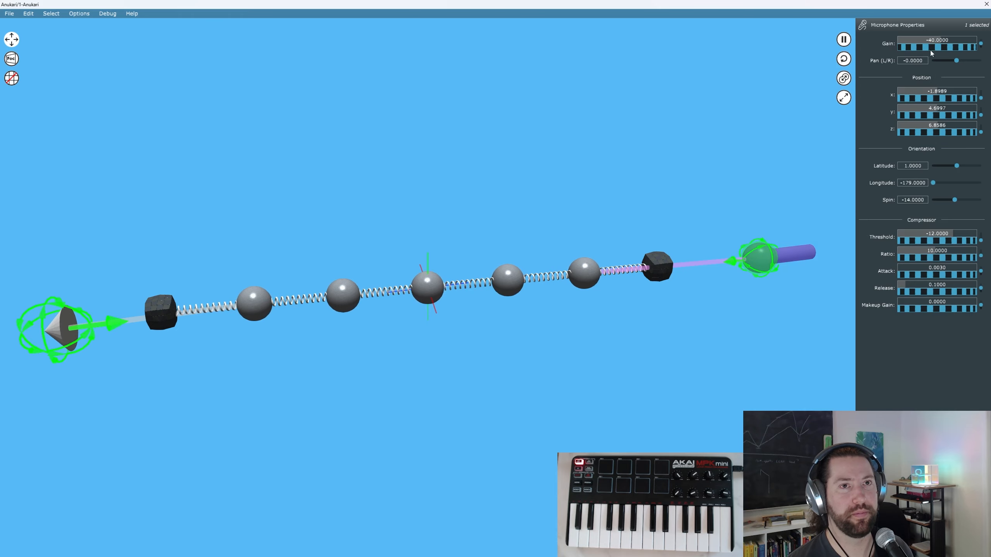
drag(931, 45, 852, 50)
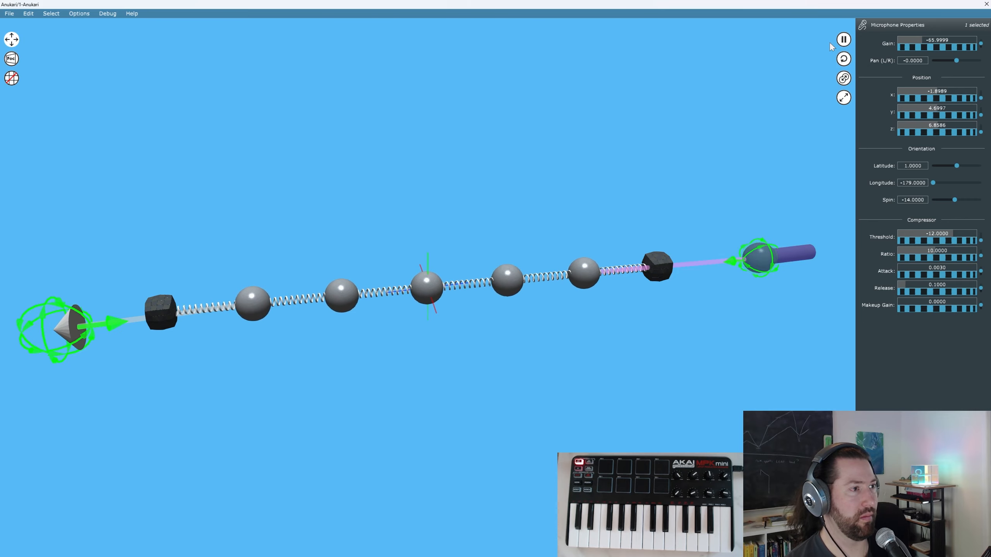
Select the five bodies with their springs and set Damping to 0.1262 and spring Length to 0.3060
drag(228, 208, 580, 410)
drag(914, 63, 954, 64)
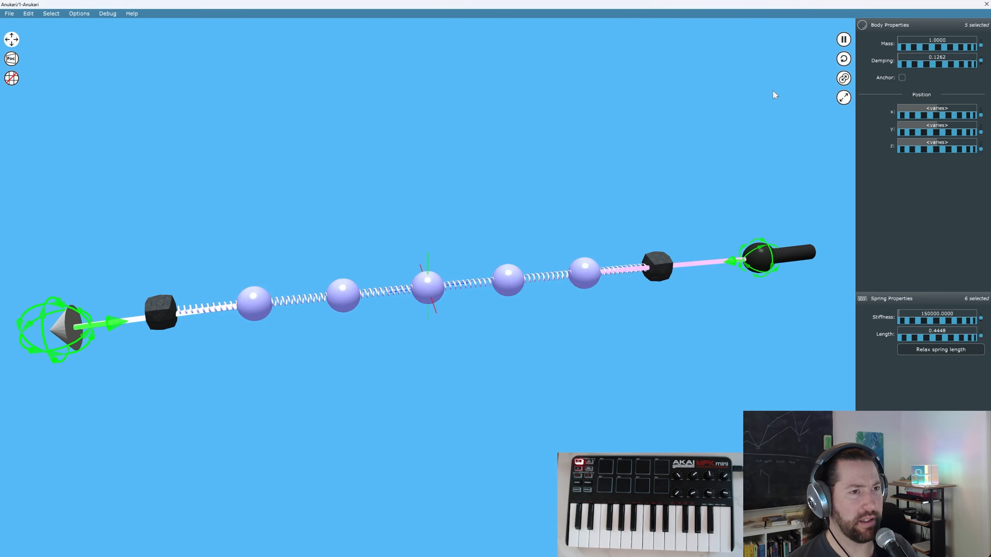
middle_drag(561, 332, 612, 317)
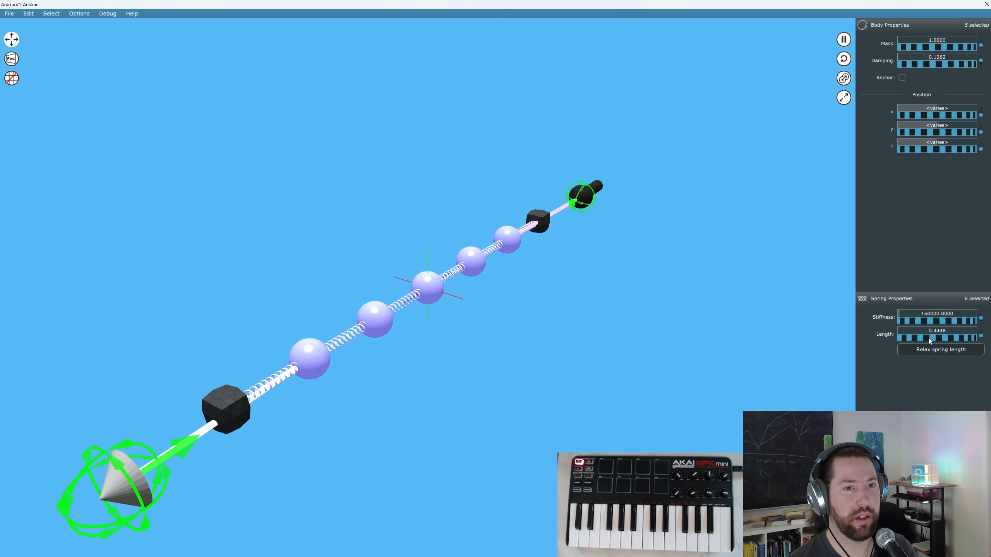
drag(929, 337, 917, 336)
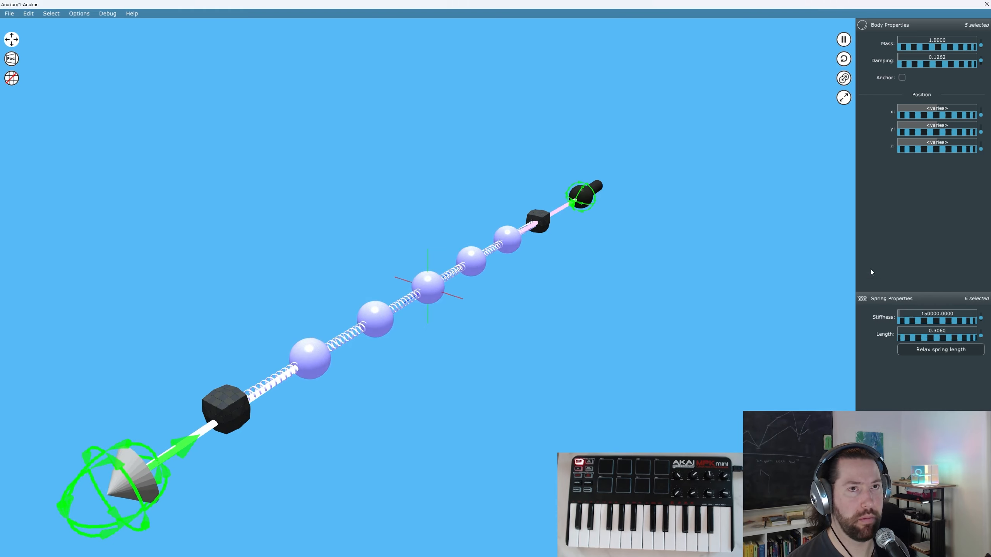
Set the Mass of the five bodies to 7.0369 and the audio-input exciter's Gain to about 70.5 dB
mouse_move(912, 46)
mouse_down()
mouse_move(937, 40)
mouse_move(919, 42)
mouse_move(929, 45)
mouse_up()
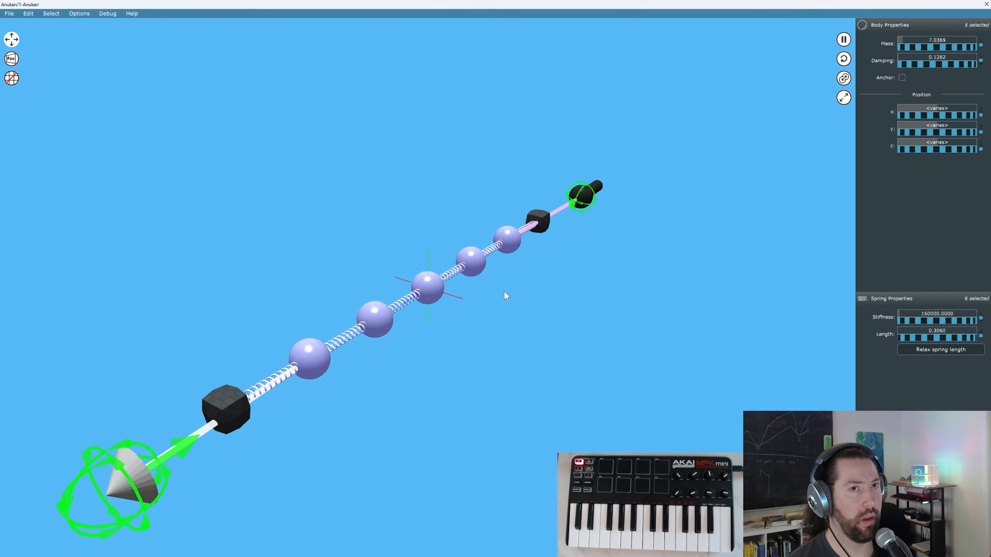
click(125, 479)
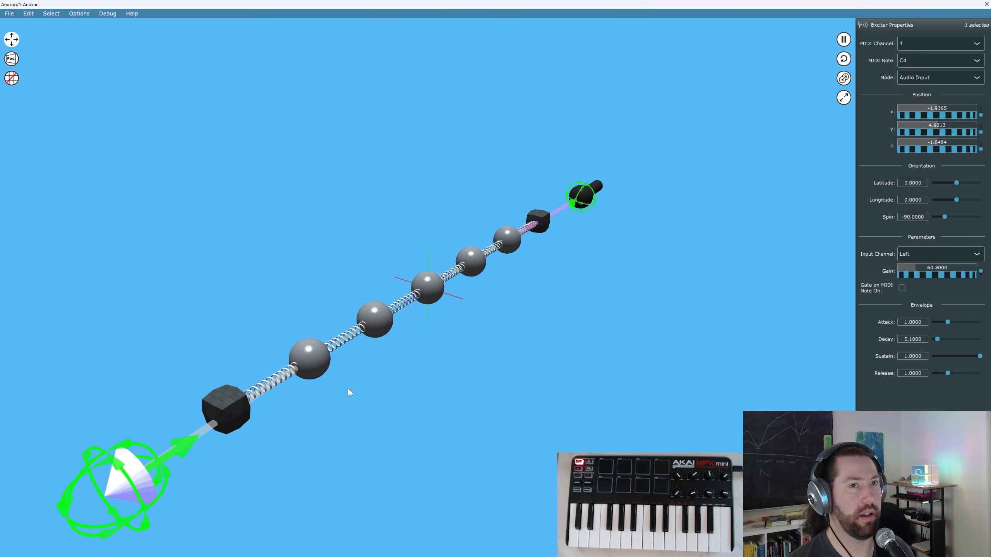
drag(923, 277, 960, 277)
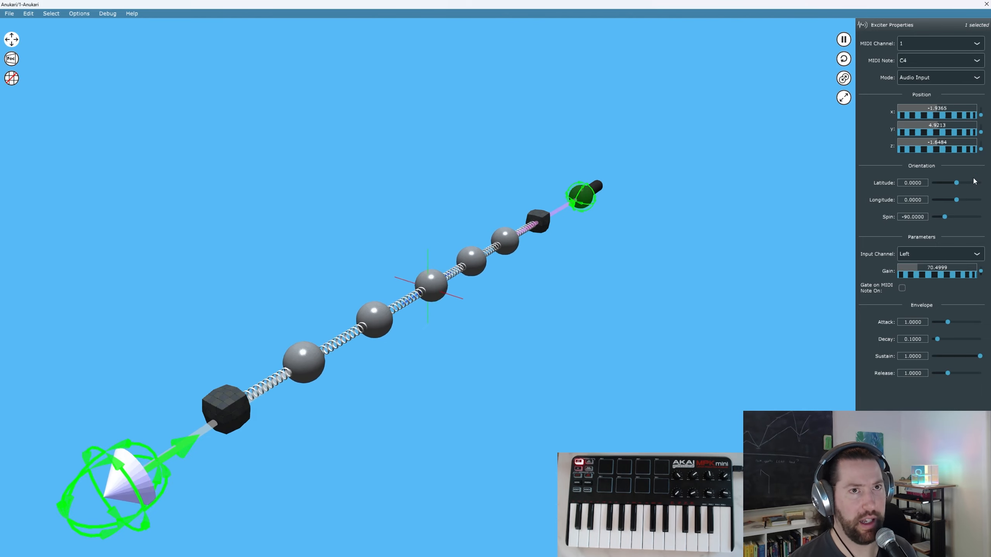
Close the Anukari window to view the Ableton Live session, and reopen the plug-in window at full size
click(986, 4)
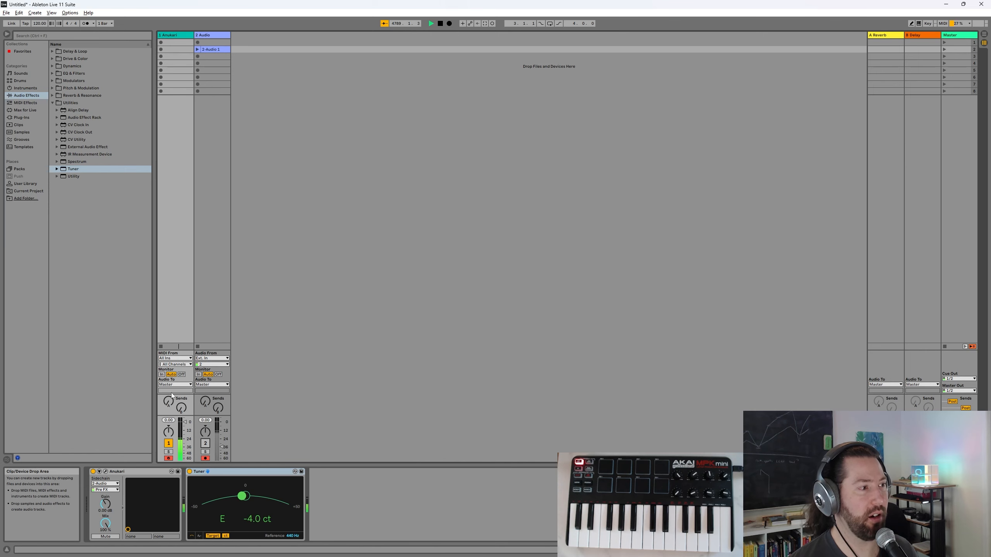
click(105, 472)
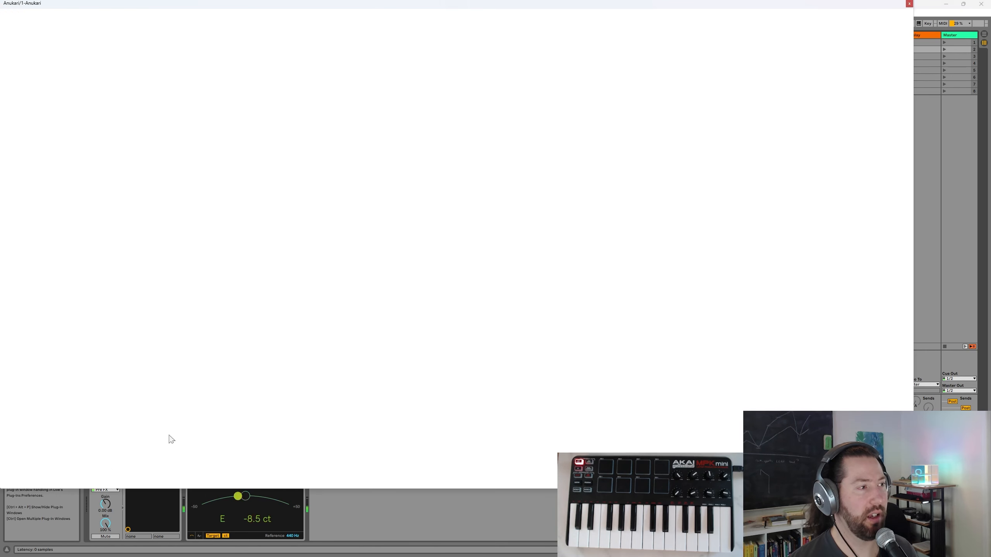
double_click(536, 4)
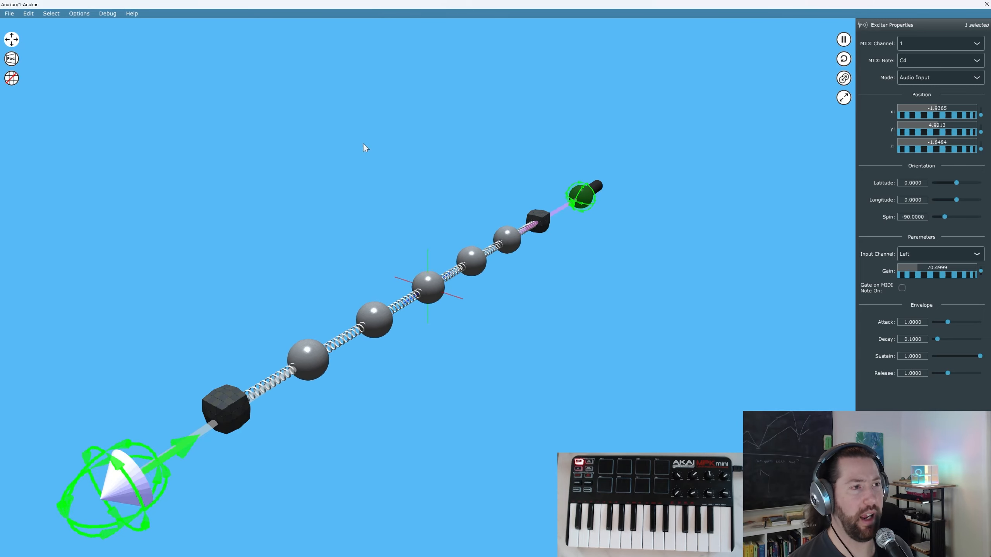
Select the five bodies between the anchors with their springs and reduce the bodies' Mass to 5.8036
drag(244, 171, 542, 422)
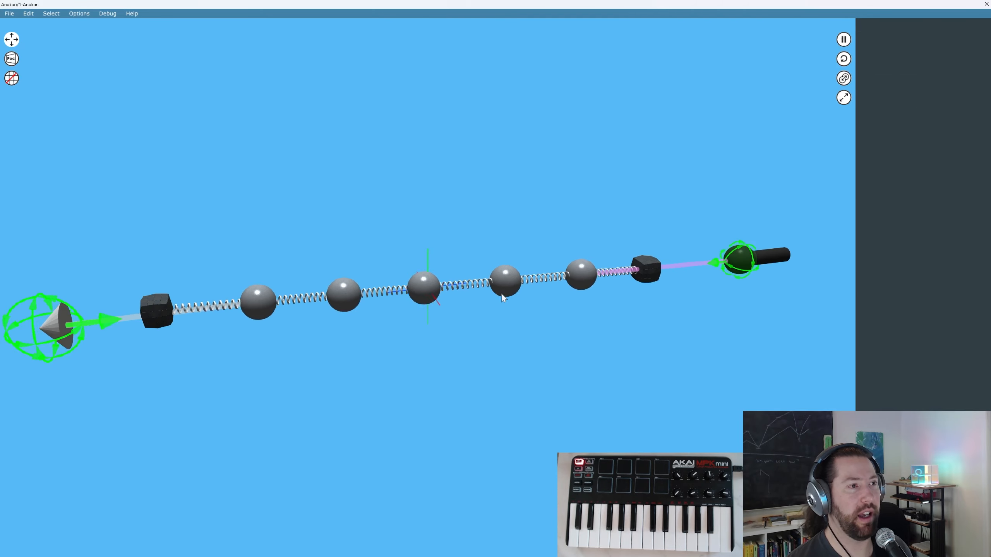
drag(230, 171, 589, 431)
drag(924, 48, 906, 56)
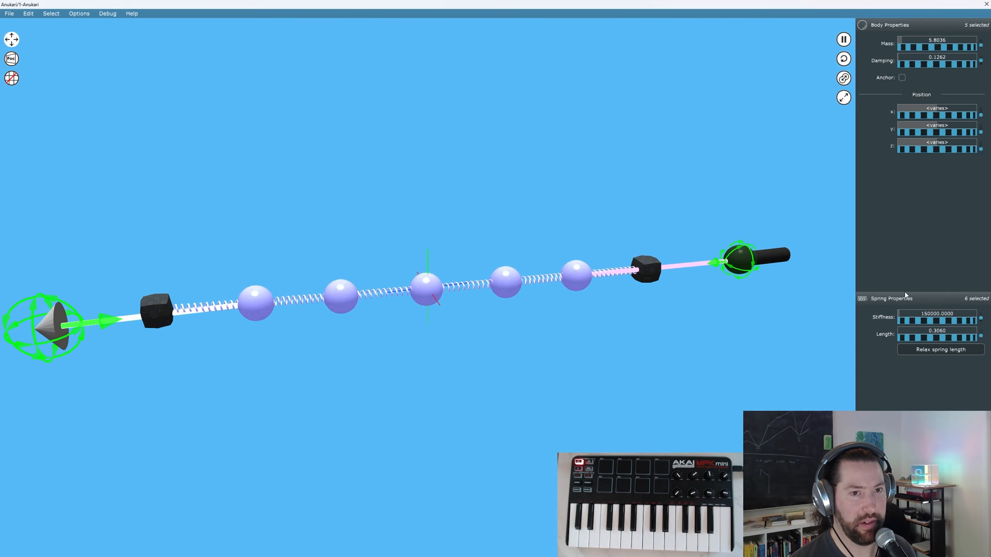
Raise the Stiffness of the six selected springs to 899318.5625 mN/cm
drag(913, 323, 966, 320)
drag(910, 321, 931, 320)
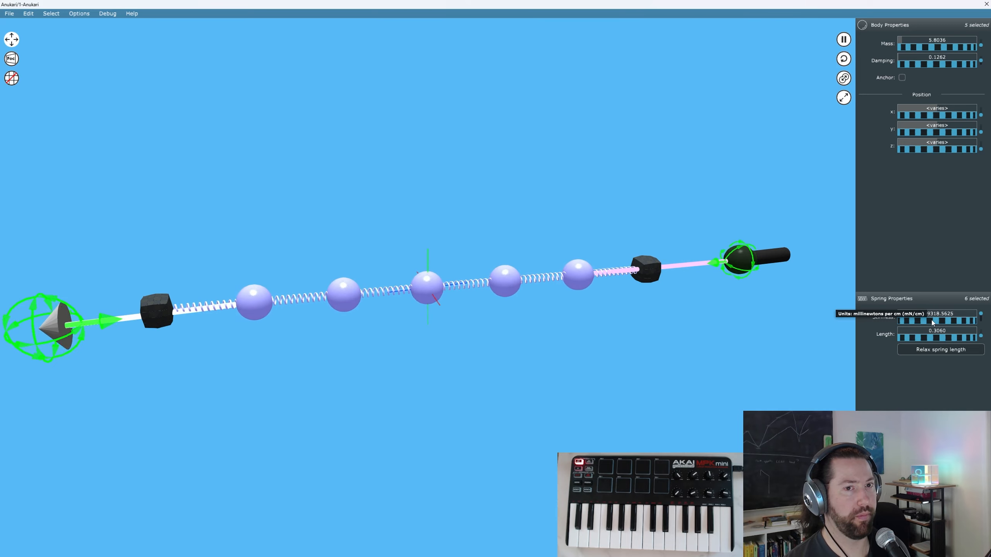
scroll(484, 190, down, 2)
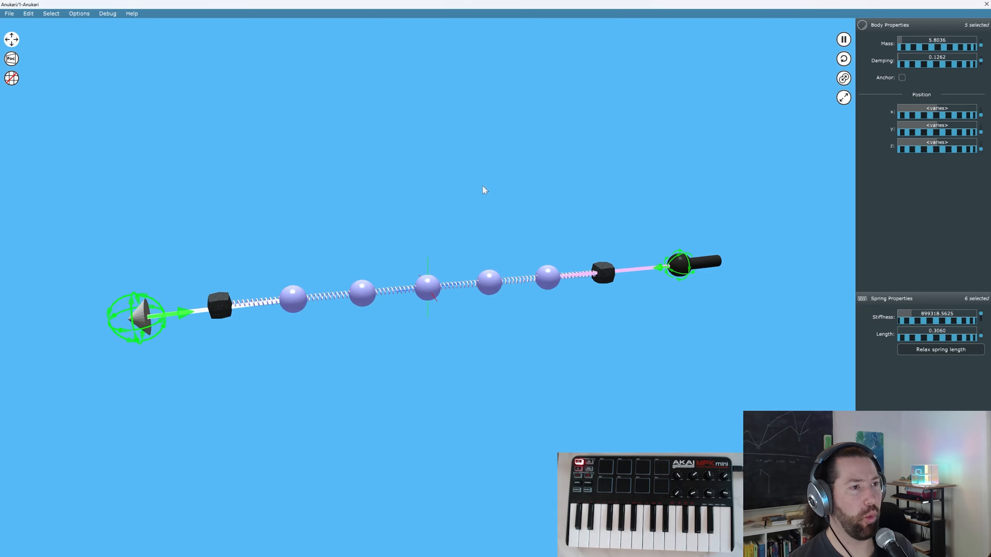
Duplicate the chain's five bodies and the anchor at the exciter end together with their springs
middle_drag(484, 190, 500, 236)
click(571, 306)
middle_drag(572, 306, 516, 345)
drag(454, 431, 387, 198)
key(ctrl+d)
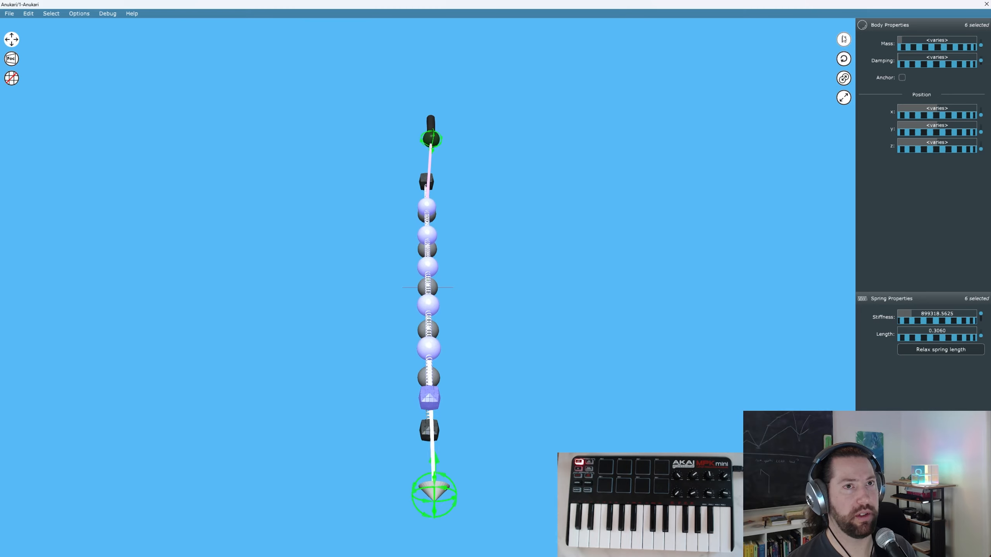
middle_drag(671, 172, 548, 123)
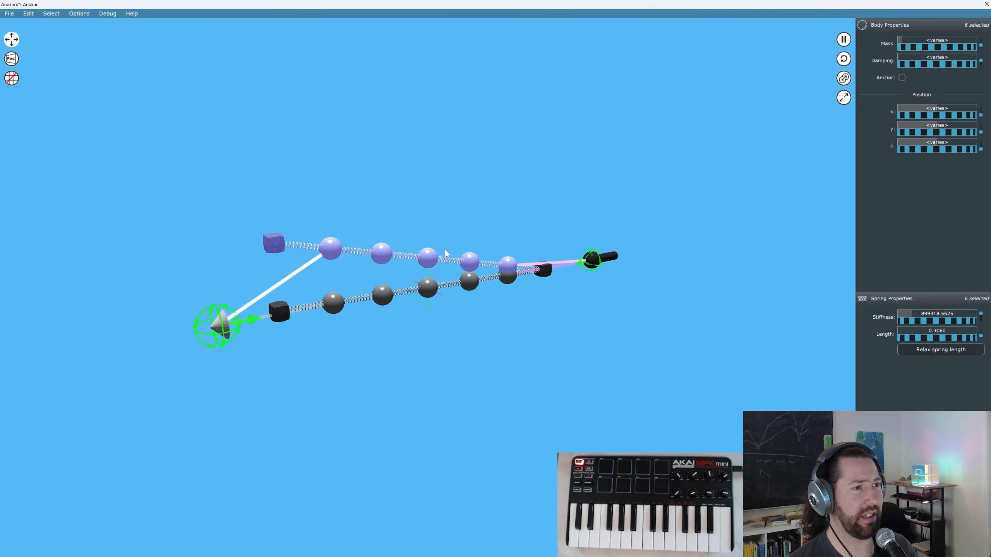
Delete the duplicated chain's links to the exciter and microphone, and pull its end anchor outward, away from the original chain
click(276, 277)
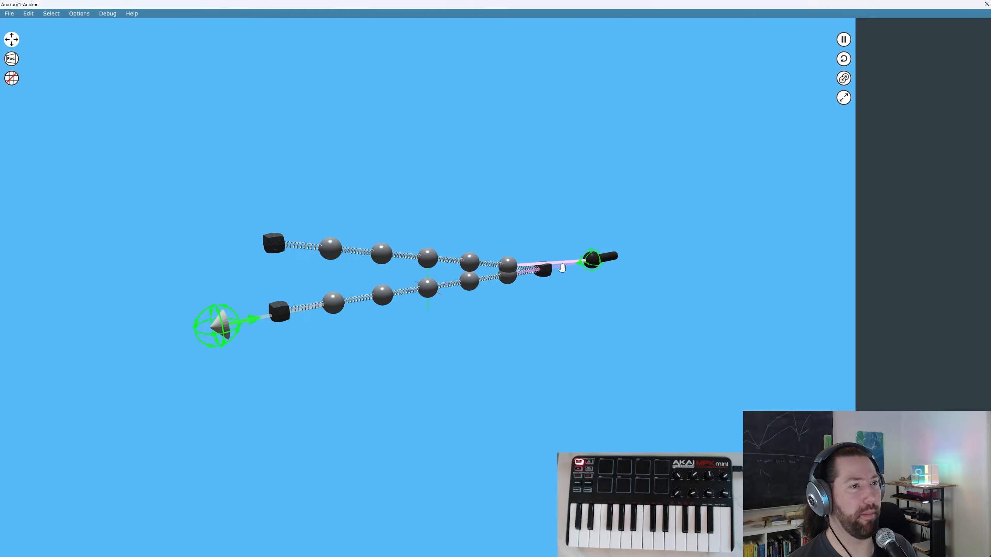
middle_drag(420, 228, 423, 368)
click(424, 368)
drag(423, 369, 548, 416)
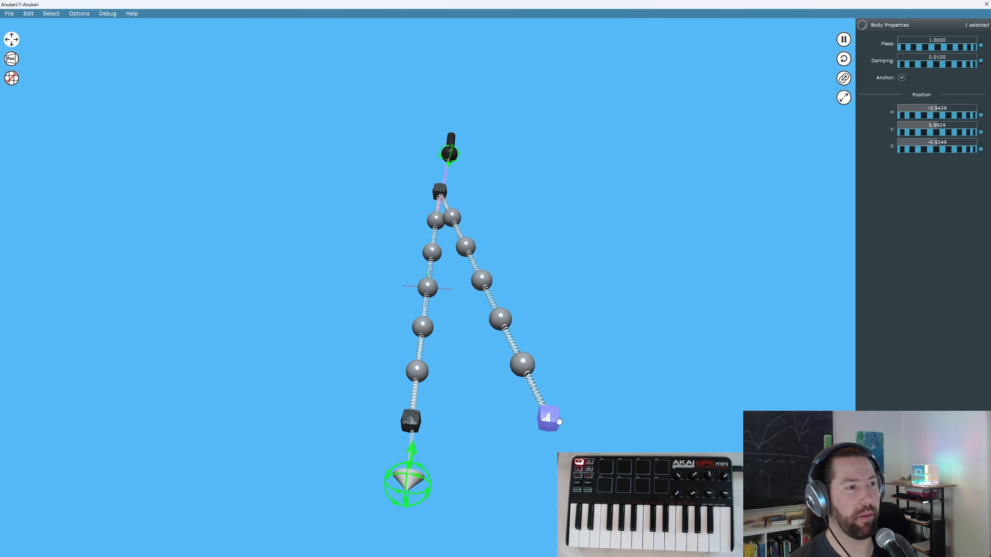
middle_drag(571, 405, 554, 339)
drag(474, 241, 497, 299)
middle_drag(497, 299, 386, 380)
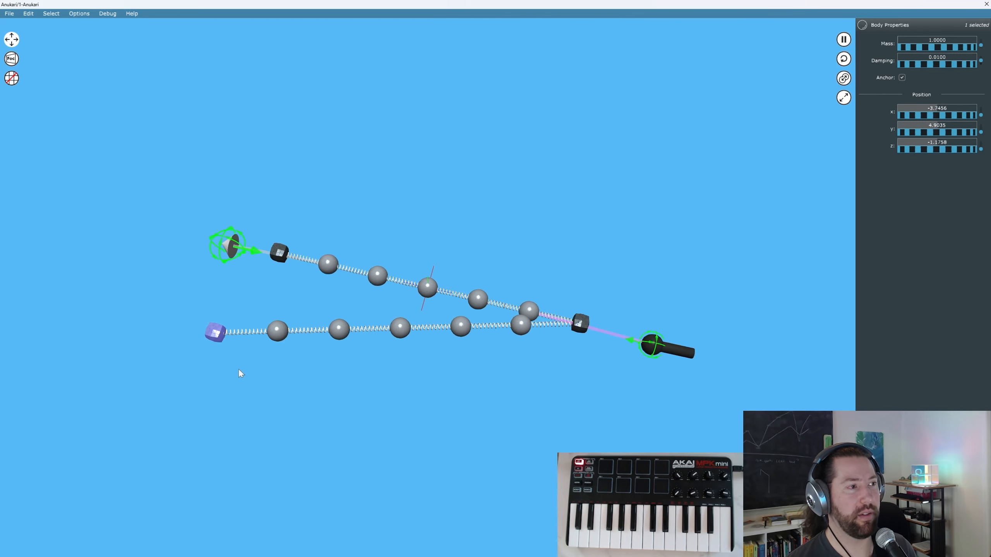
drag(215, 335, 127, 351)
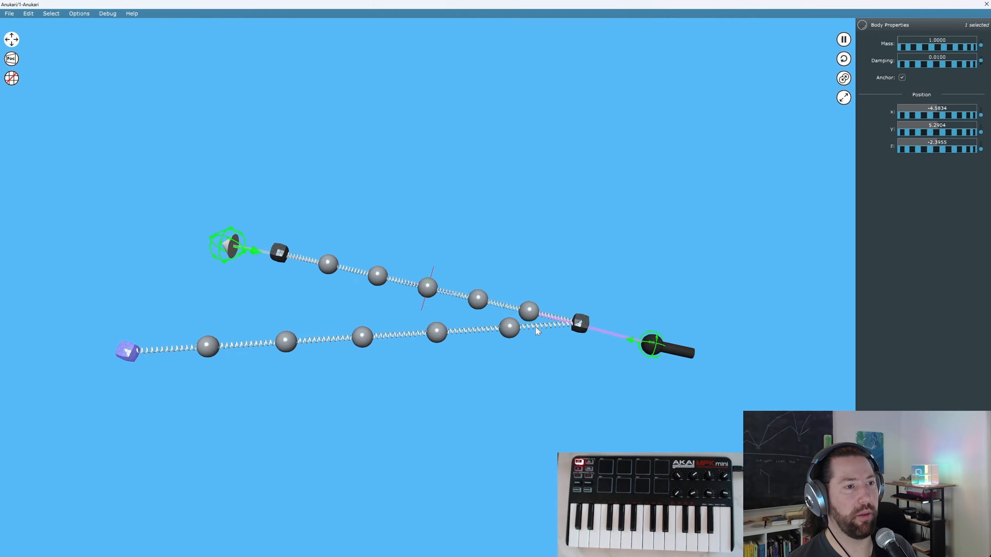
Reattach the duplicated chain's end spring from the shared anchor to the original chain's last body and pause the simulation
click(556, 327)
drag(531, 319, 526, 320)
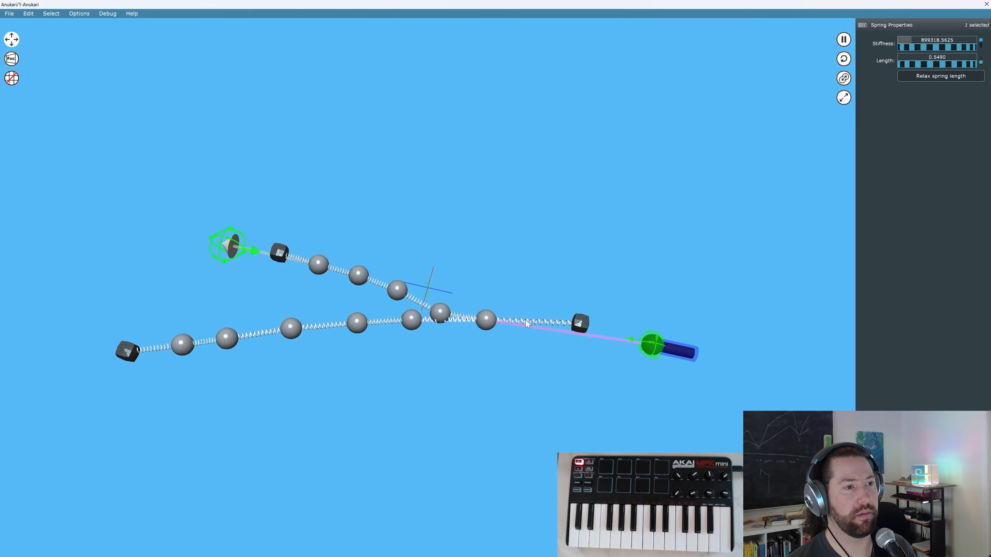
middle_drag(298, 393, 396, 357)
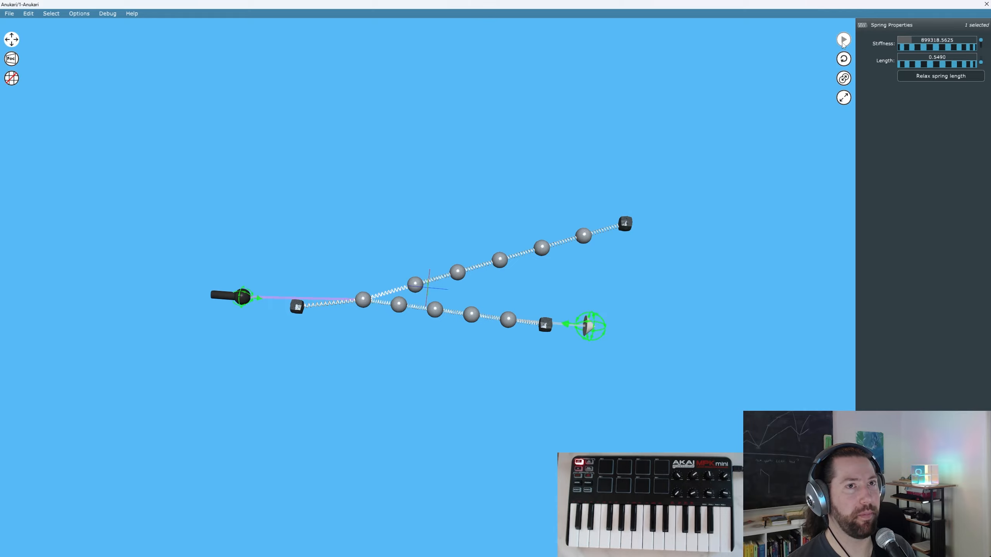
middle_drag(498, 261, 398, 369)
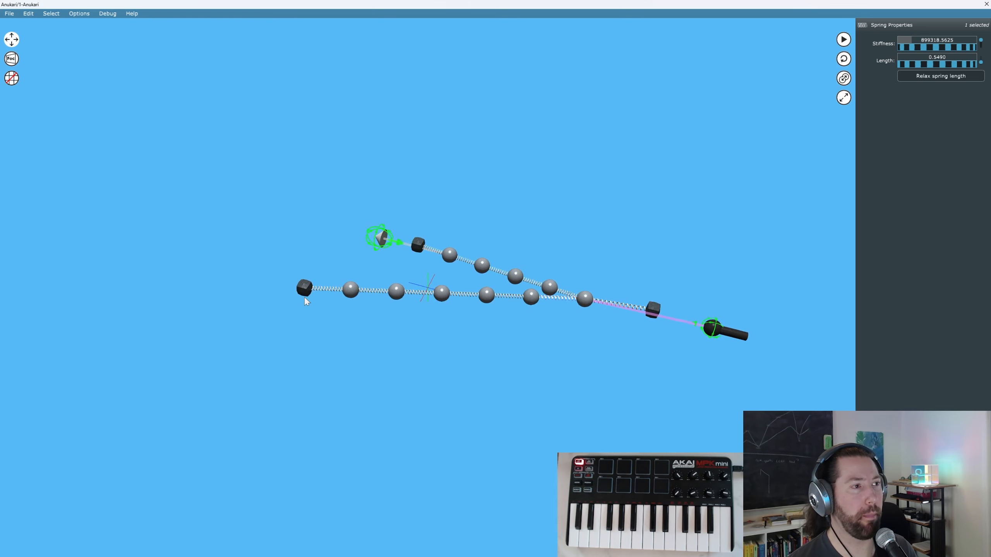
Unanchor the second chain's end body and extend the chain with two new bodies linked by springs
click(305, 291)
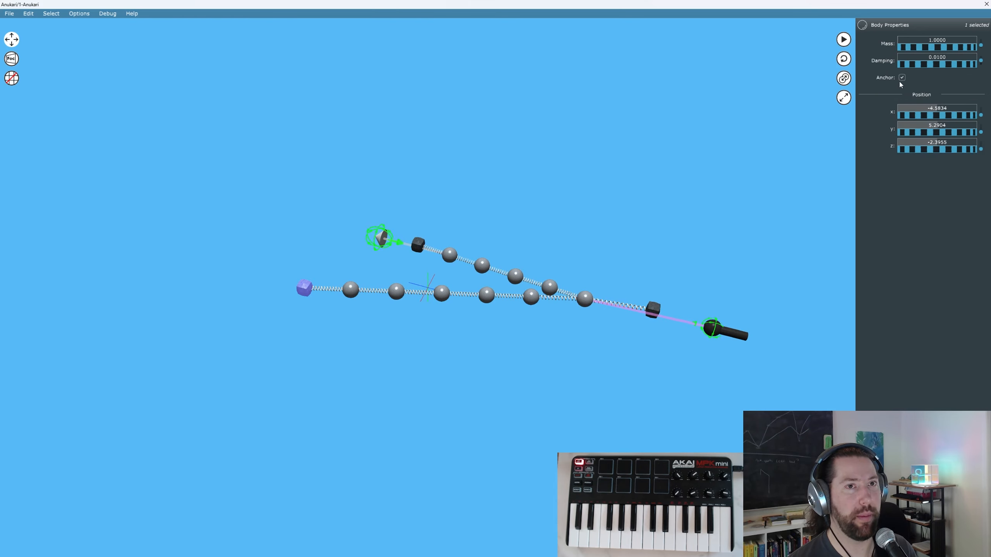
drag(301, 300, 308, 304)
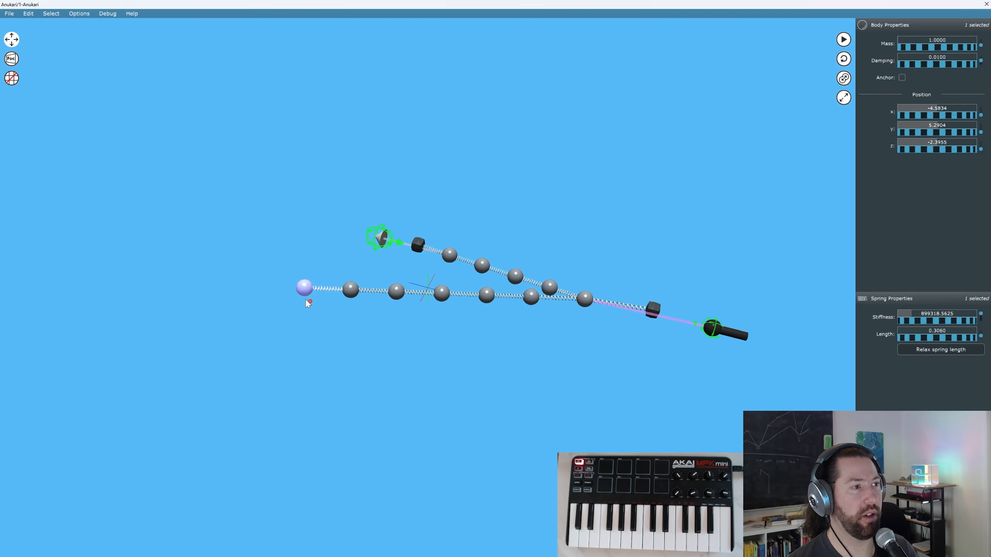
drag(332, 265, 319, 279)
key(Delete)
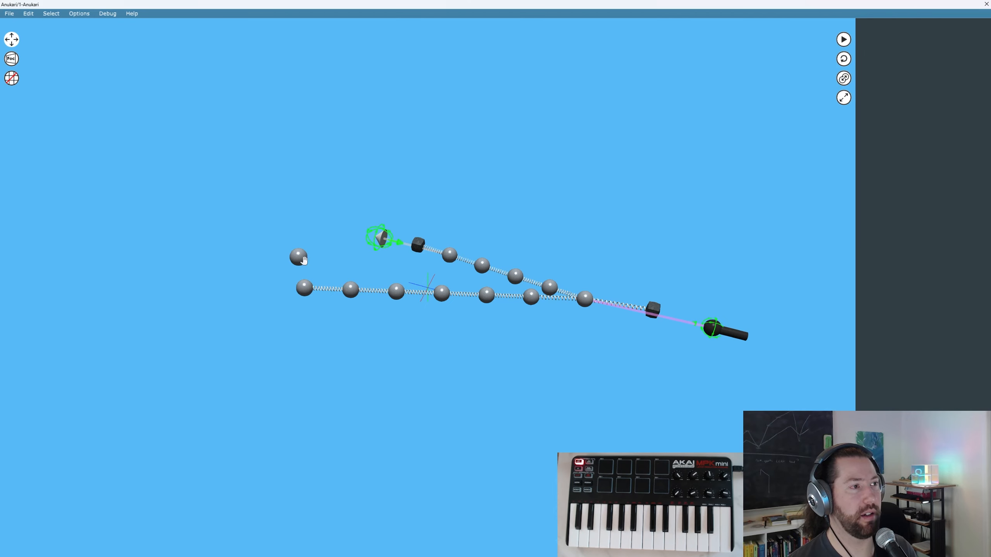
click(301, 257)
key(ctrl+d)
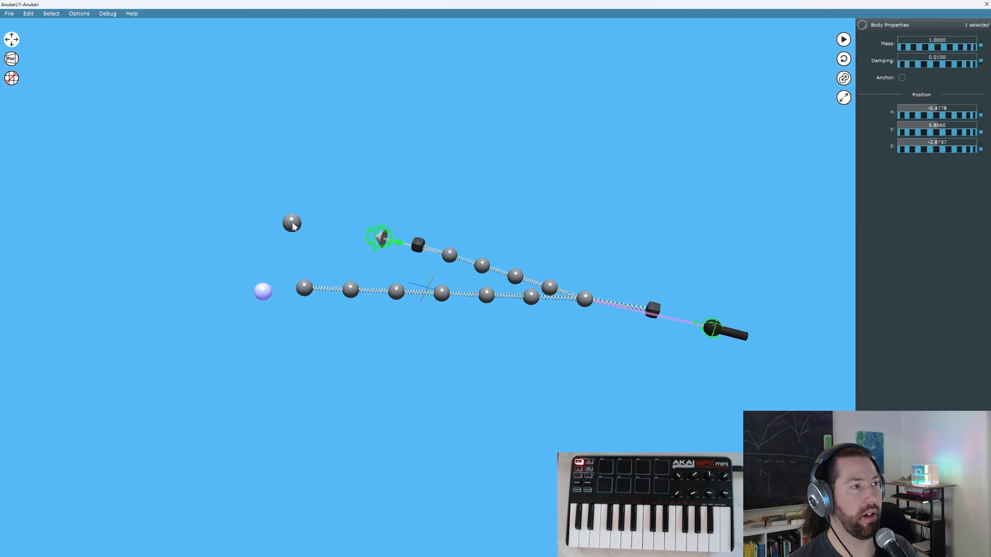
drag(212, 296, 263, 296)
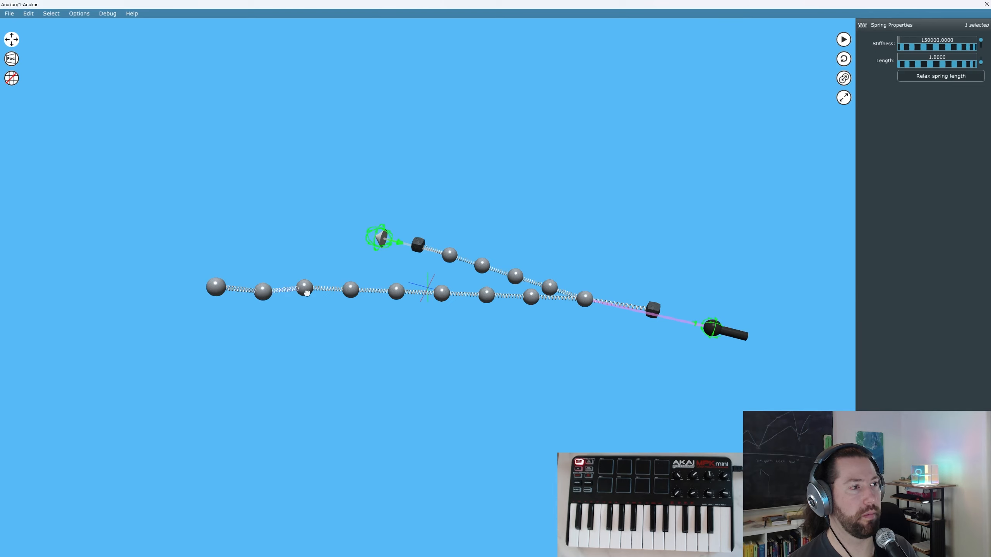
click(307, 293)
Select the two new bodies with their springs and move them down toward the level of the chain
right_drag(221, 293, 255, 282)
drag(233, 285, 302, 377)
right_drag(288, 382, 588, 277)
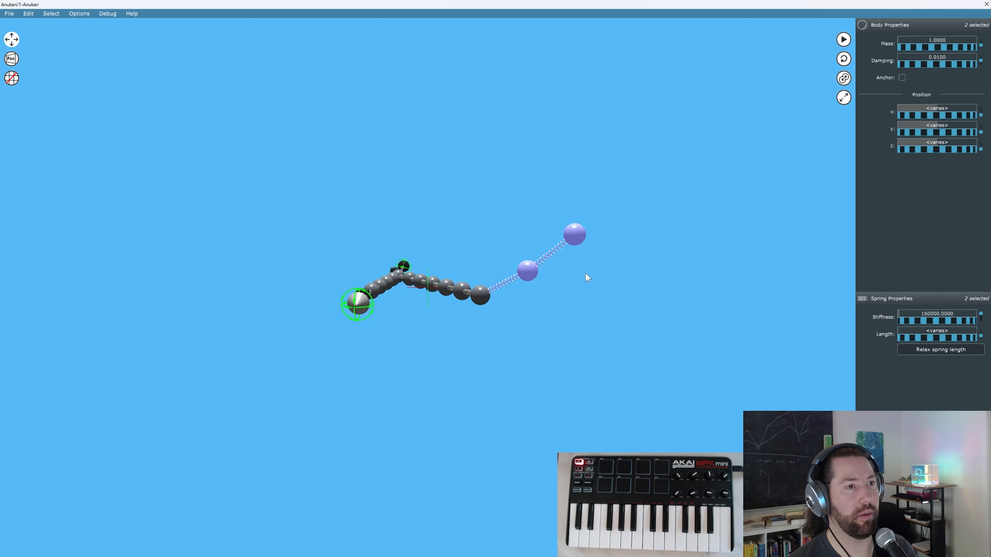
drag(581, 241, 584, 277)
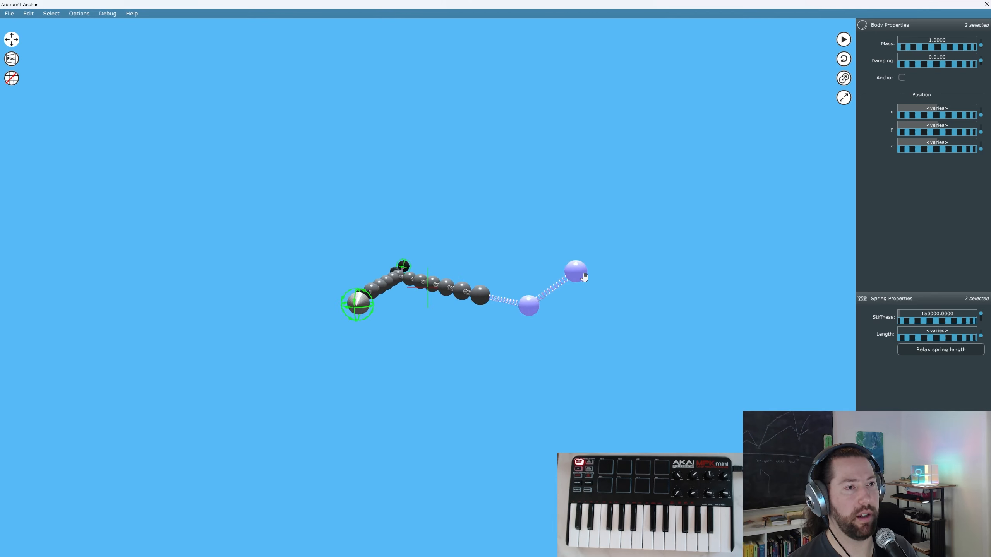
click(601, 294)
right_drag(600, 294, 649, 342)
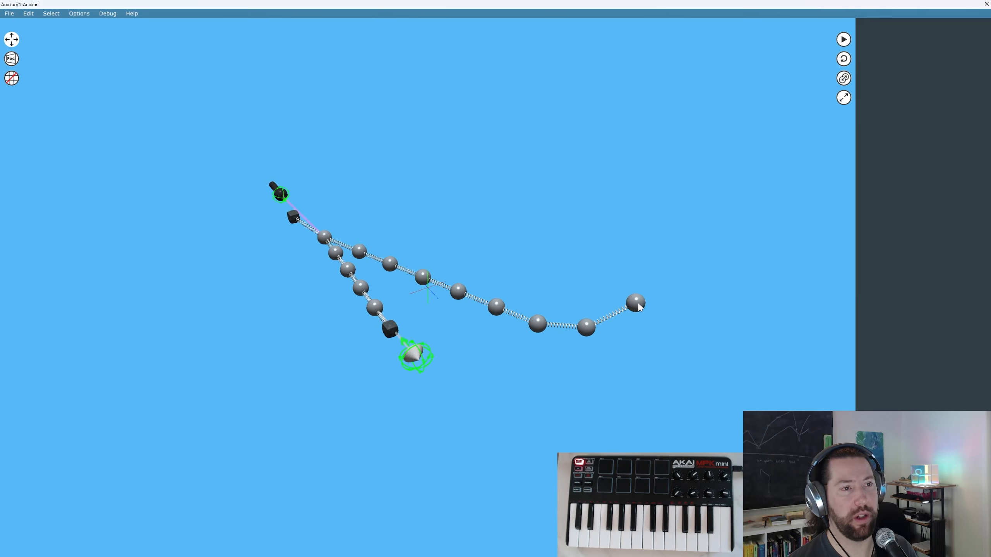
Add an anchor beyond the extended chain's last body, connect the two with a spring, and place the anchor lower and farther out
right_click(695, 307)
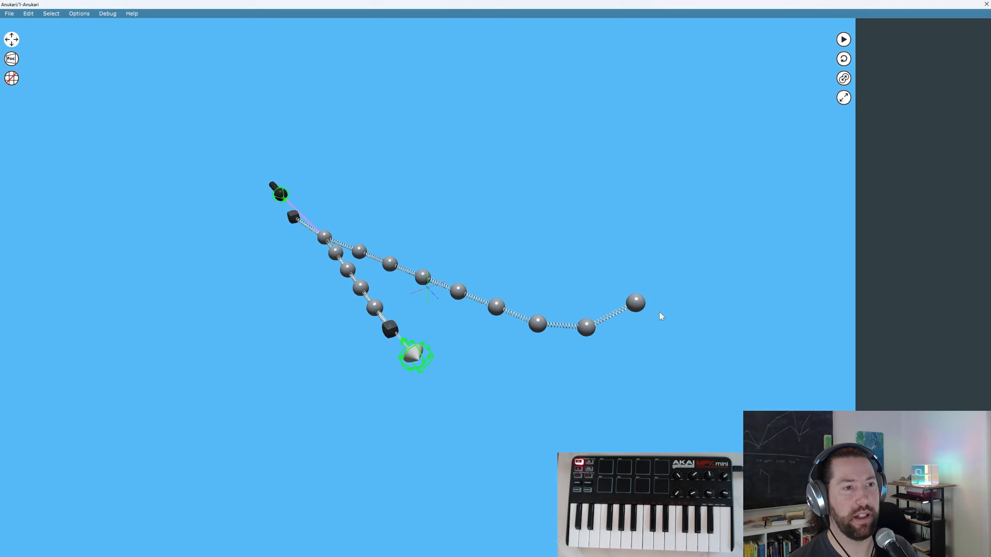
right_click(648, 309)
click(622, 271)
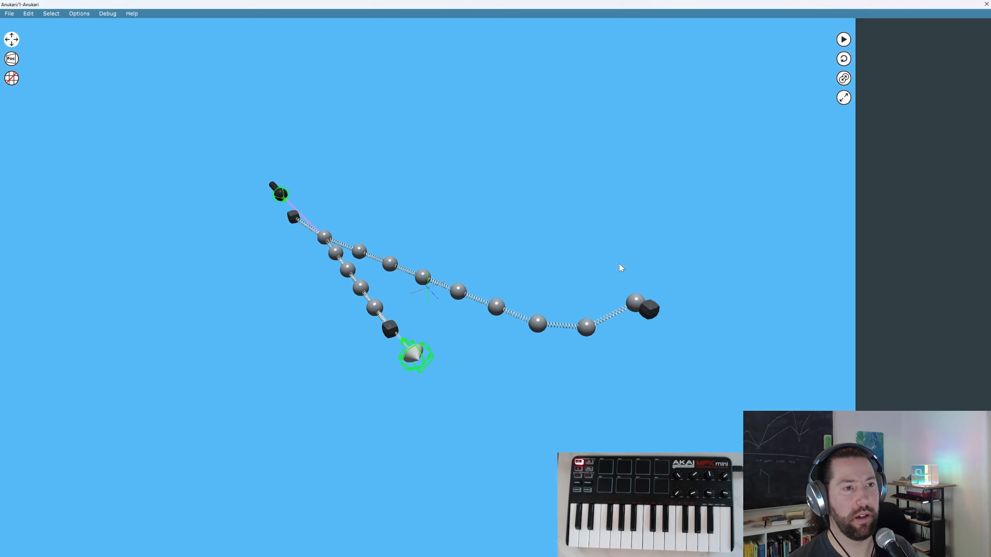
drag(649, 310, 683, 312)
click(646, 304)
click(642, 304)
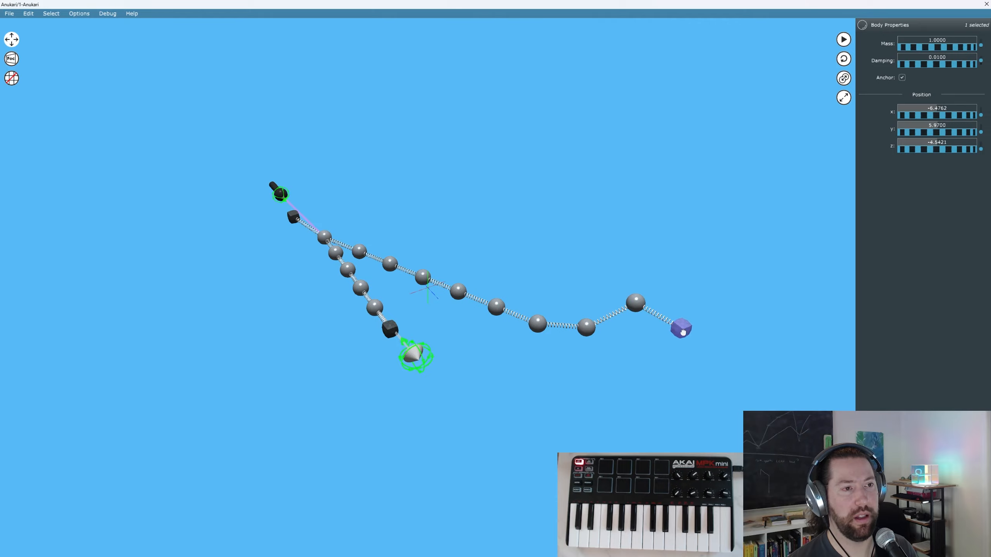
drag(740, 367, 703, 354)
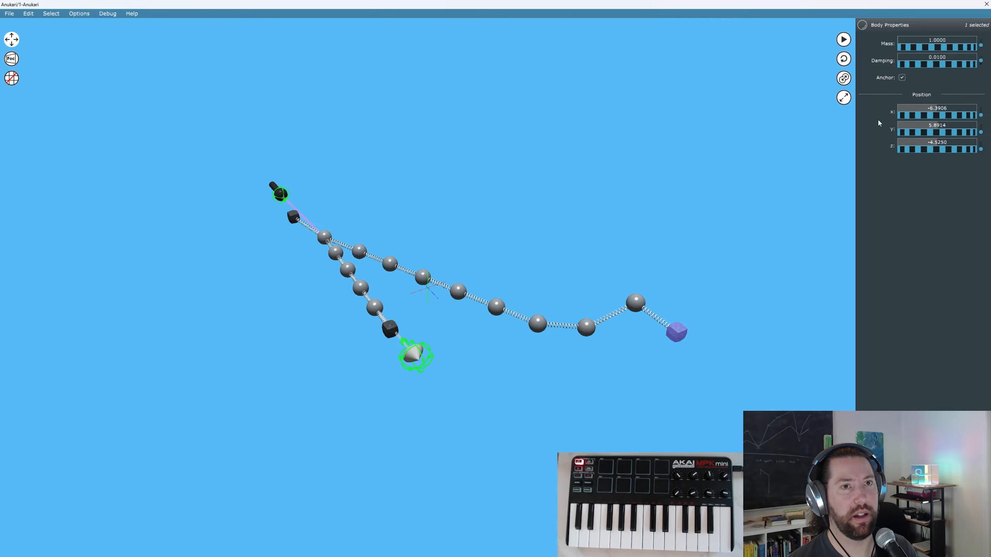
Resume the simulation and move the extended chain's end anchor farther outward to stretch the chain
click(848, 41)
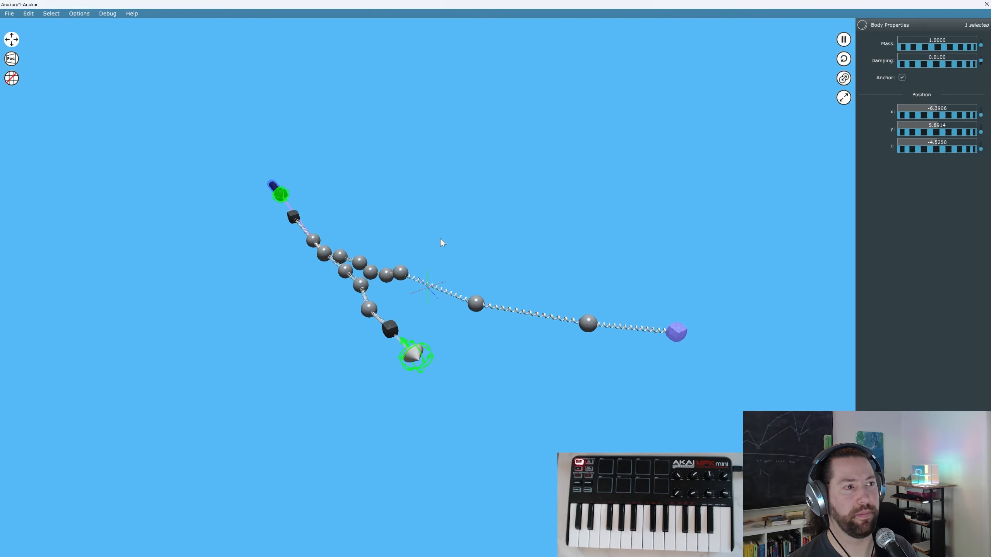
middle_drag(620, 255, 417, 260)
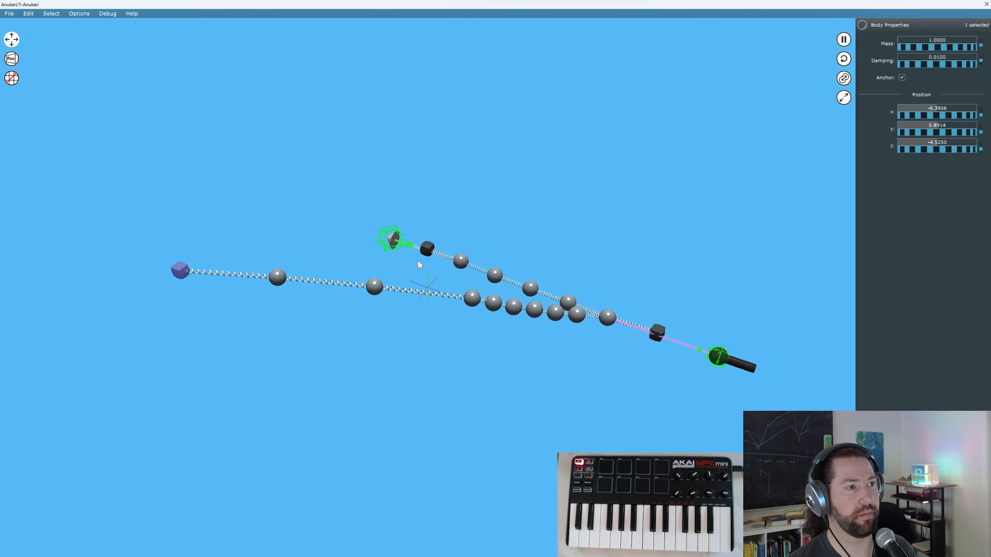
drag(179, 280, 368, 331)
Select the extended chain's eight bodies and seven springs, and set the springs' Stiffness to 100000 mN/cm
shift+drag(512, 328, 451, 301)
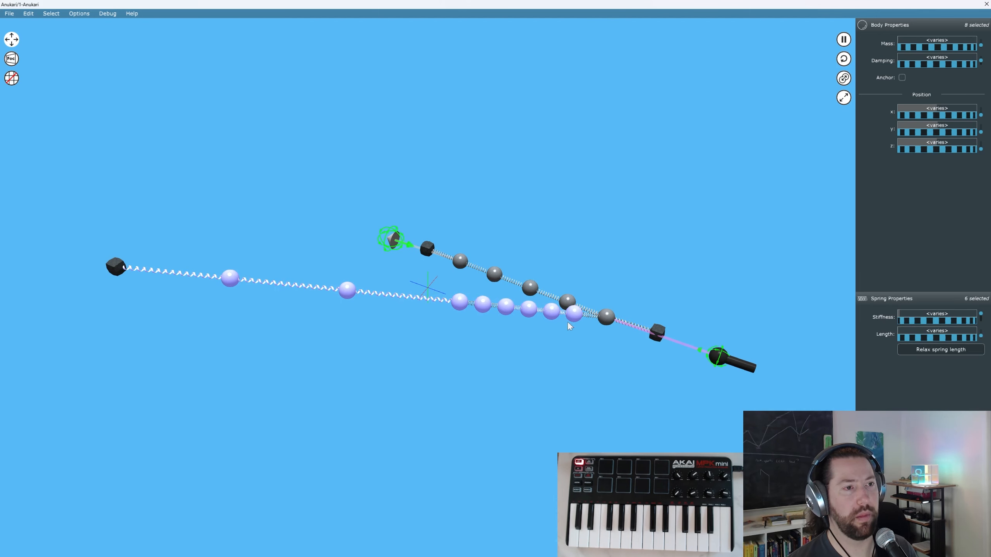
shift+click(590, 316)
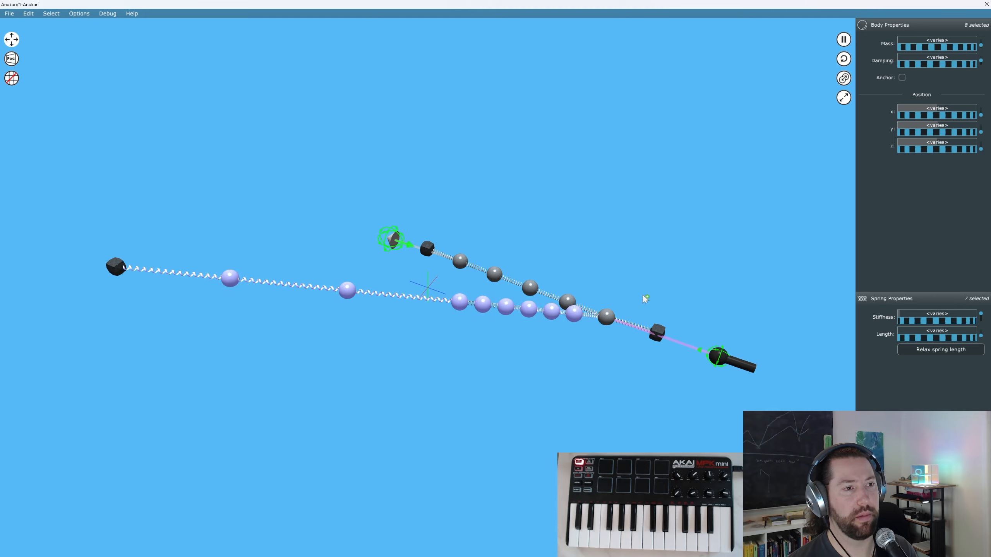
double_click(937, 314)
text(100000)
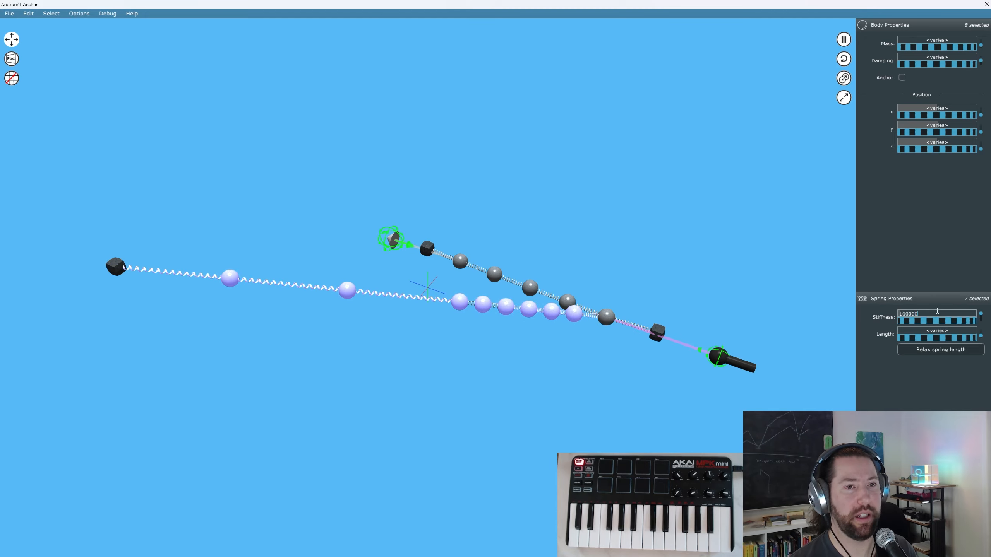
key(Return)
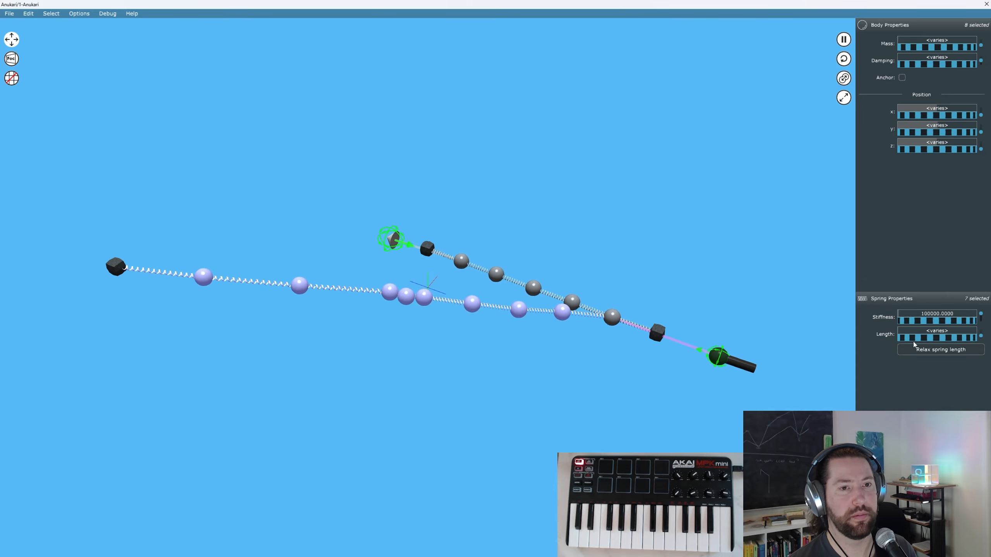
Set the Length of the seven selected springs in the extended chain to 0.3
double_click(933, 332)
text(0.3)
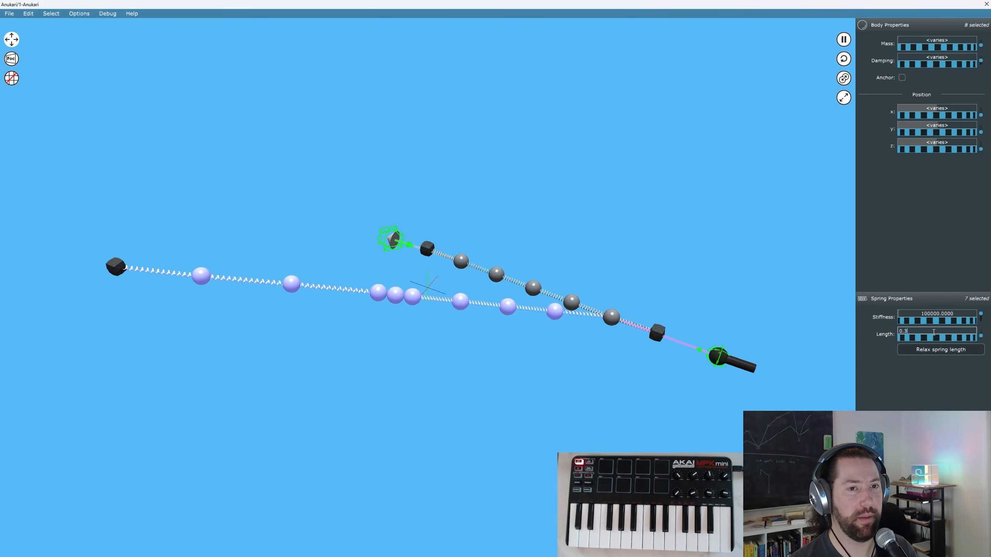
key(Return)
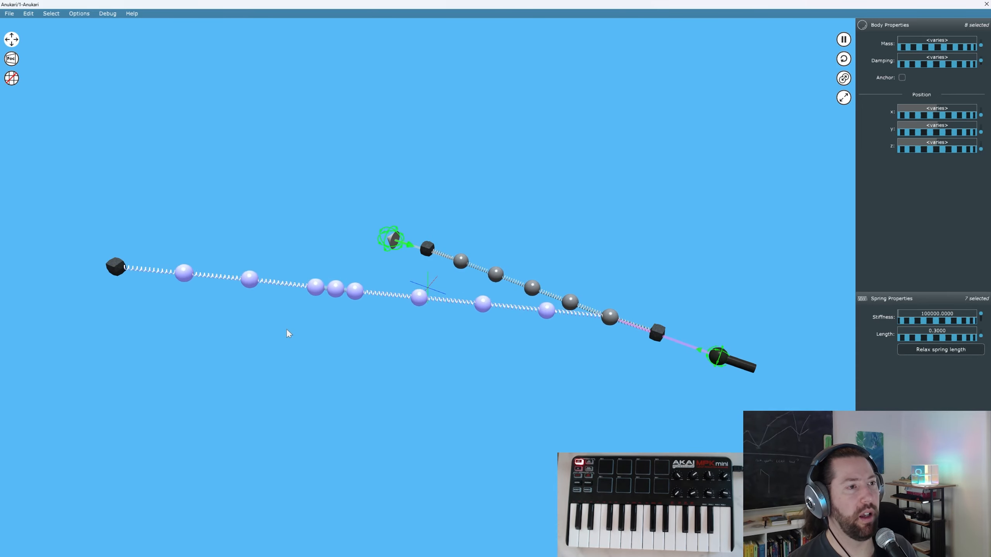
Select the three clustered bodies in the extended chain and set the Length of their four springs to 0.3
drag(306, 275, 373, 308)
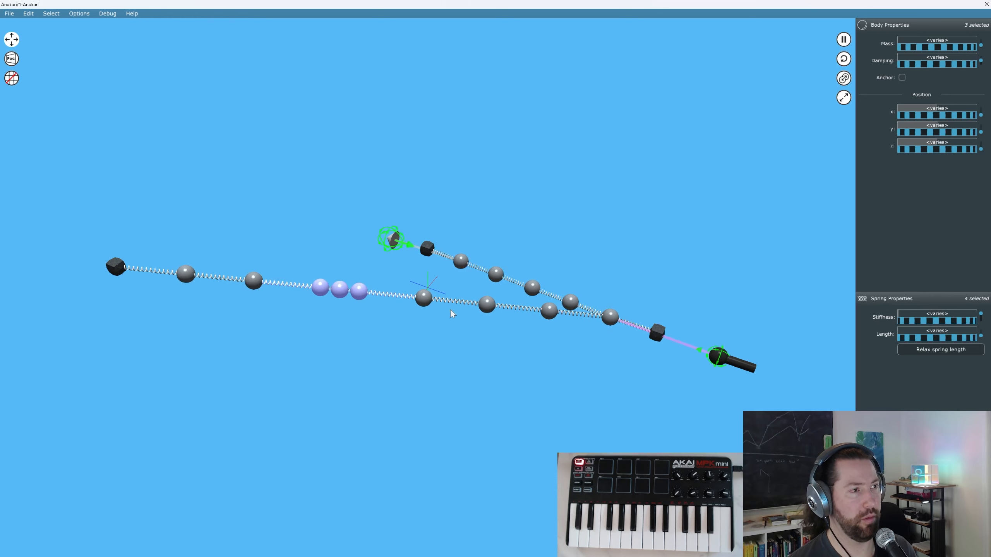
double_click(941, 329)
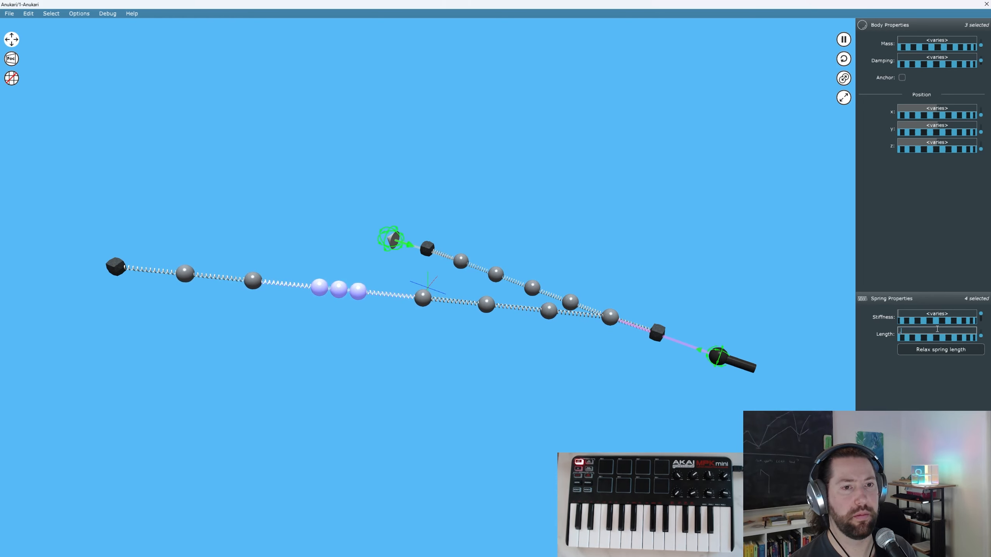
text(0.3)
key(Return)
click(444, 352)
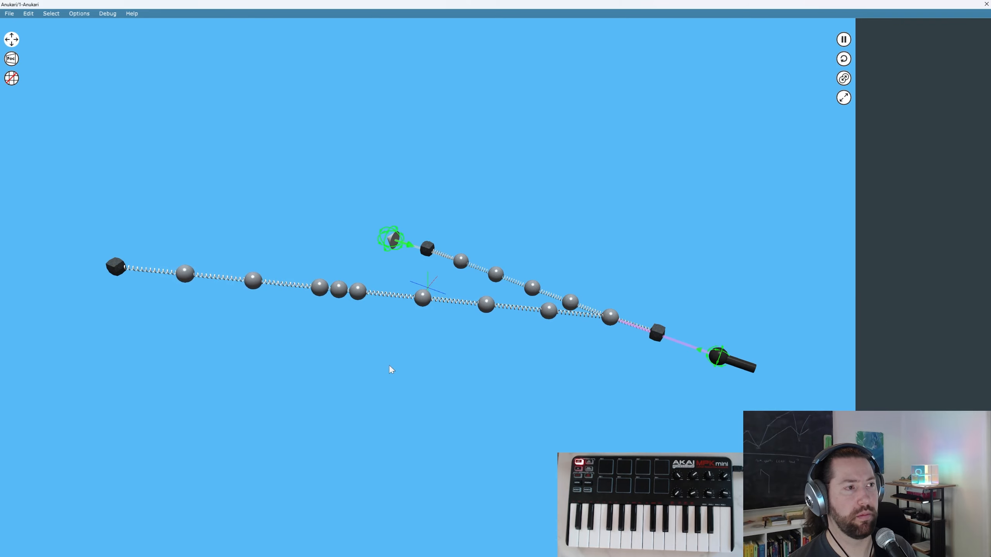
middle_drag(301, 322, 550, 336)
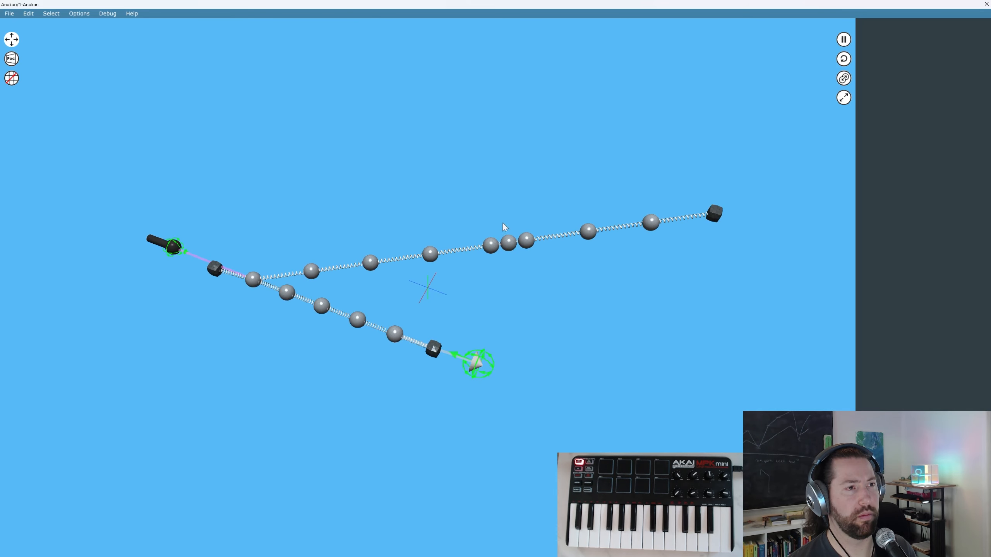
drag(502, 223, 561, 283)
drag(473, 197, 557, 301)
scroll(524, 297, up, 3)
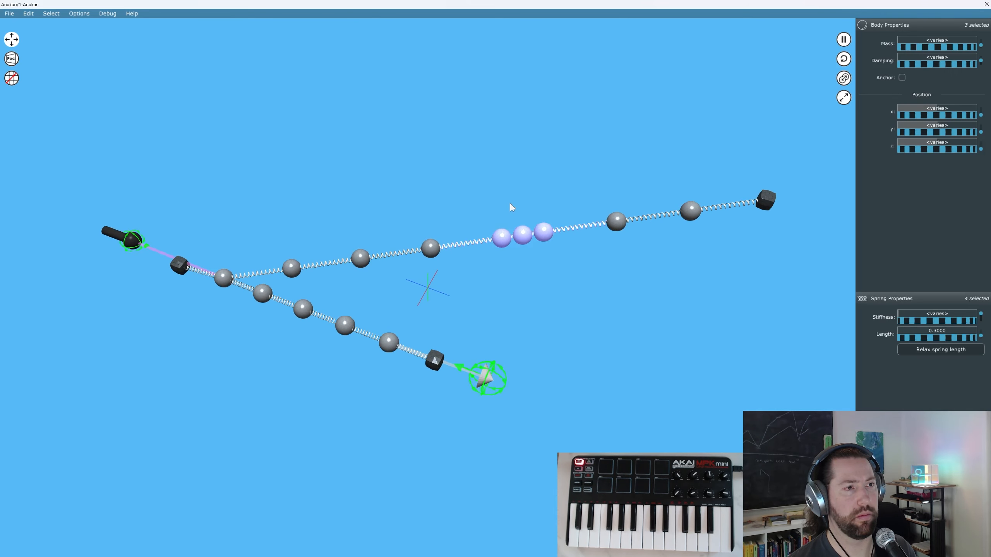
click(566, 282)
key(ctrl+a)
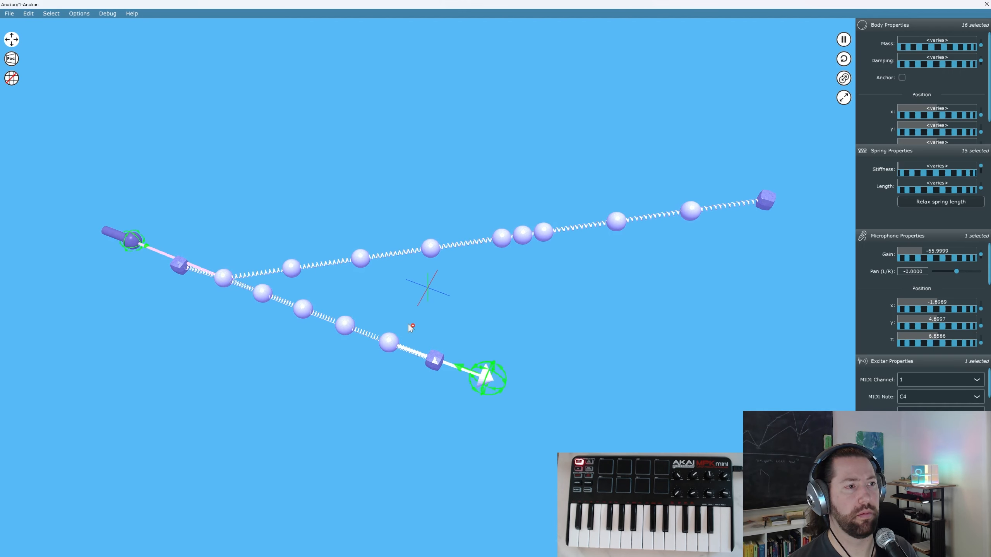
alt+drag(416, 321, 304, 375)
alt+drag(344, 287, 247, 300)
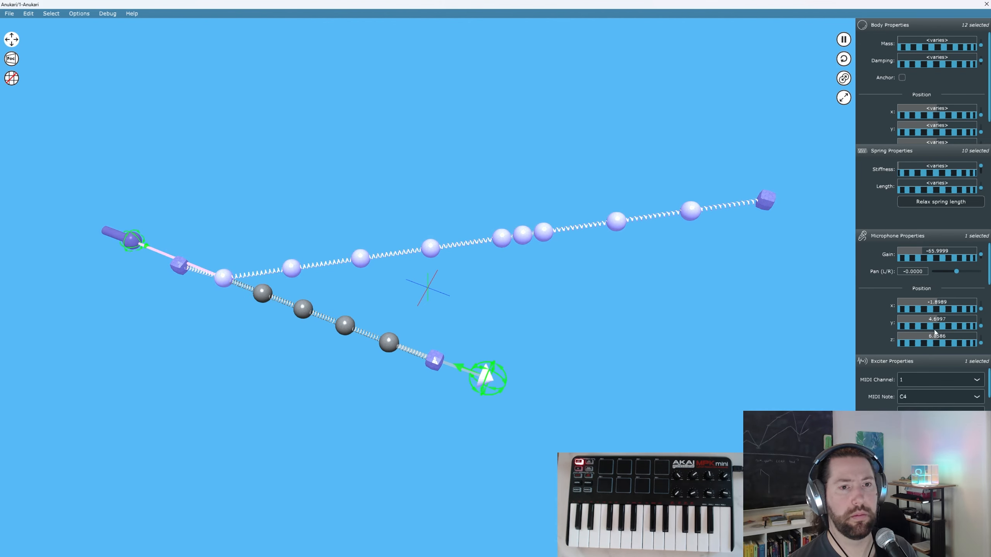
click(929, 182)
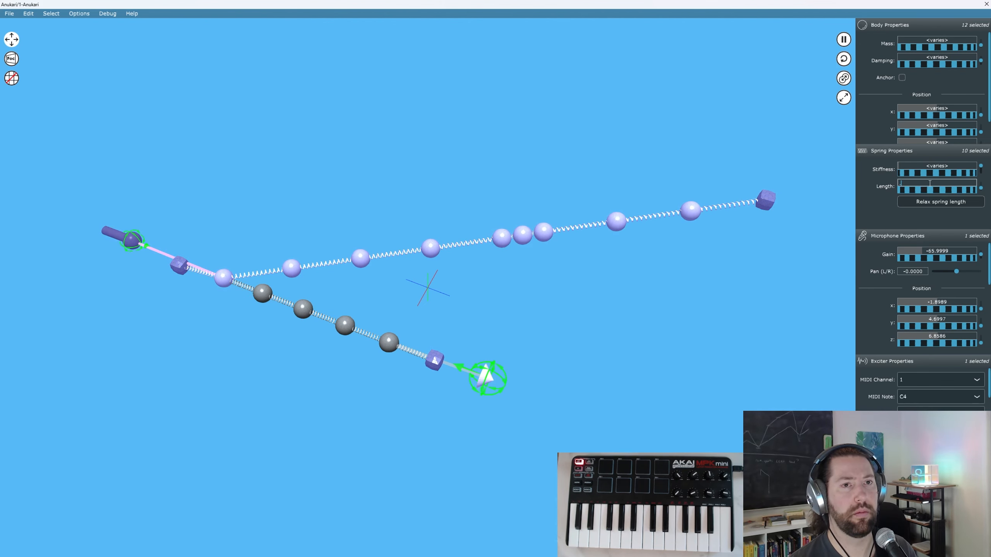
click(523, 157)
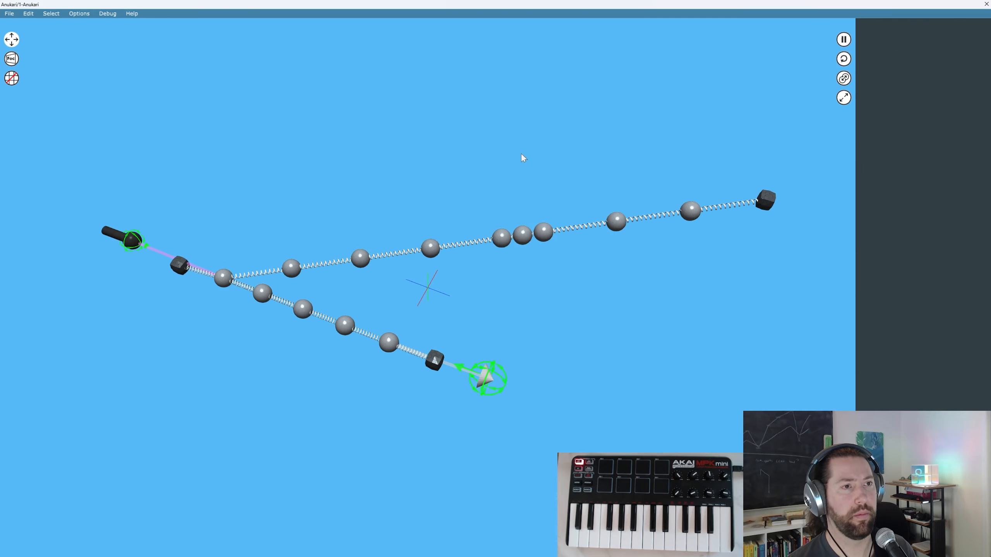
Select all objects in the instrument, including both spring chains, their anchors, the microphone and the exciter
middle_drag(521, 154, 517, 277)
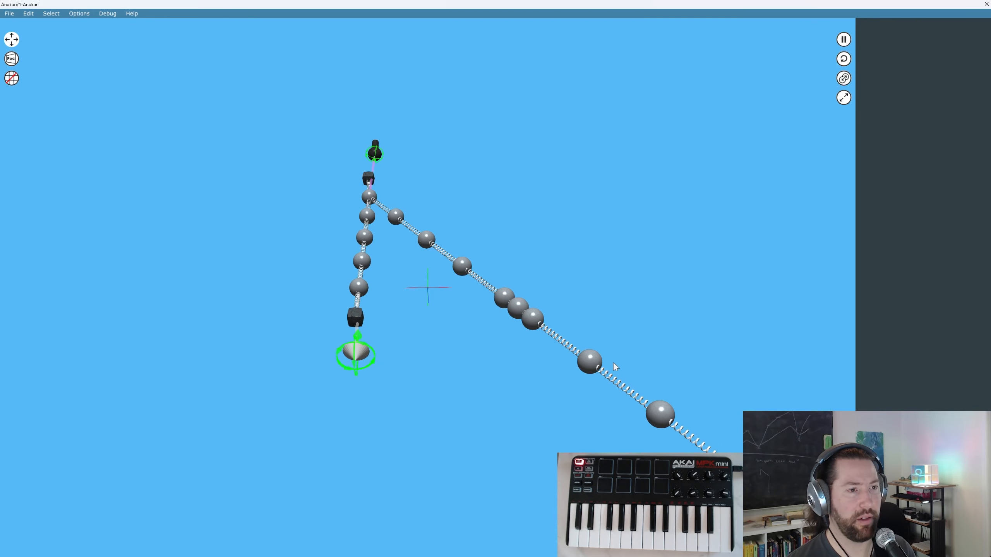
click(600, 362)
middle_drag(603, 361, 137, 261)
click(137, 261)
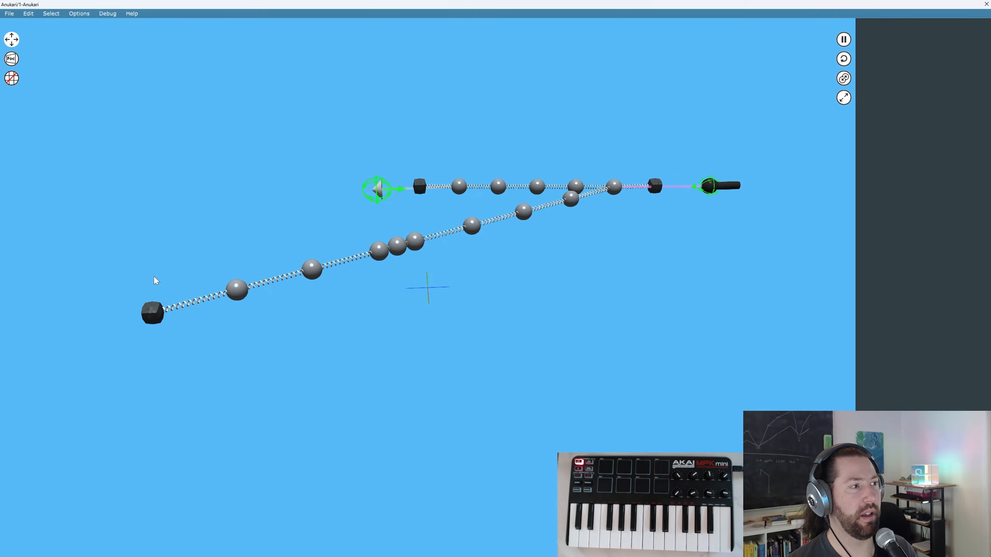
middle_drag(419, 299, 367, 308)
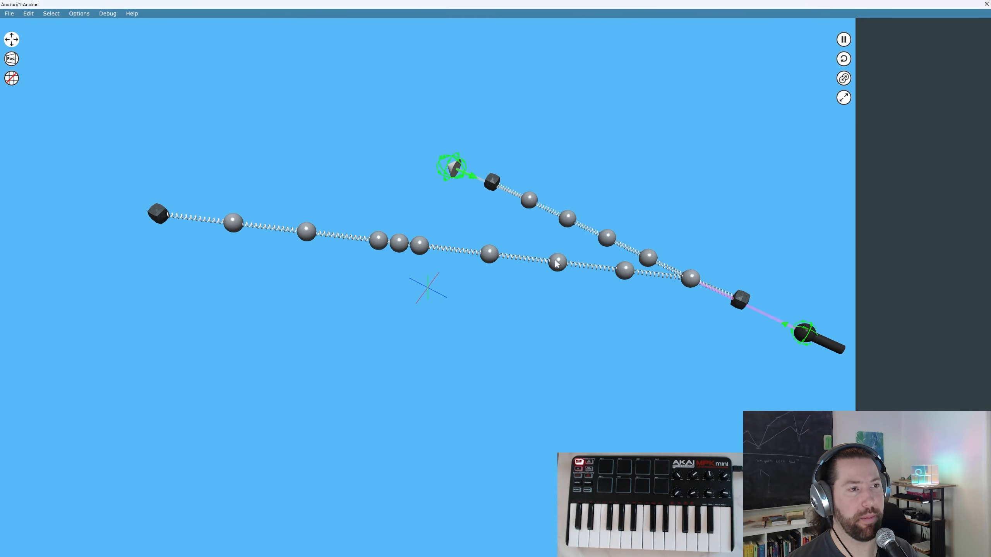
key(ctrl+a)
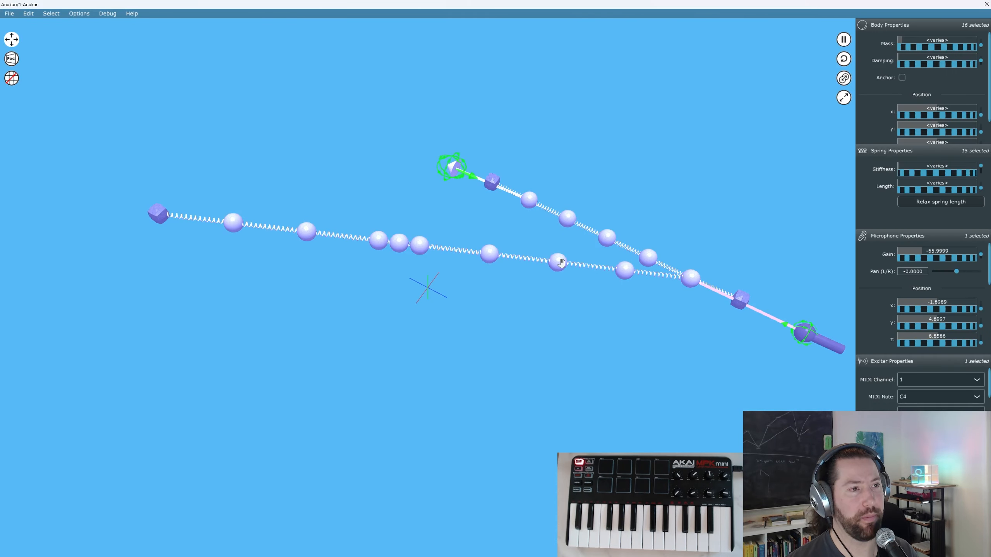